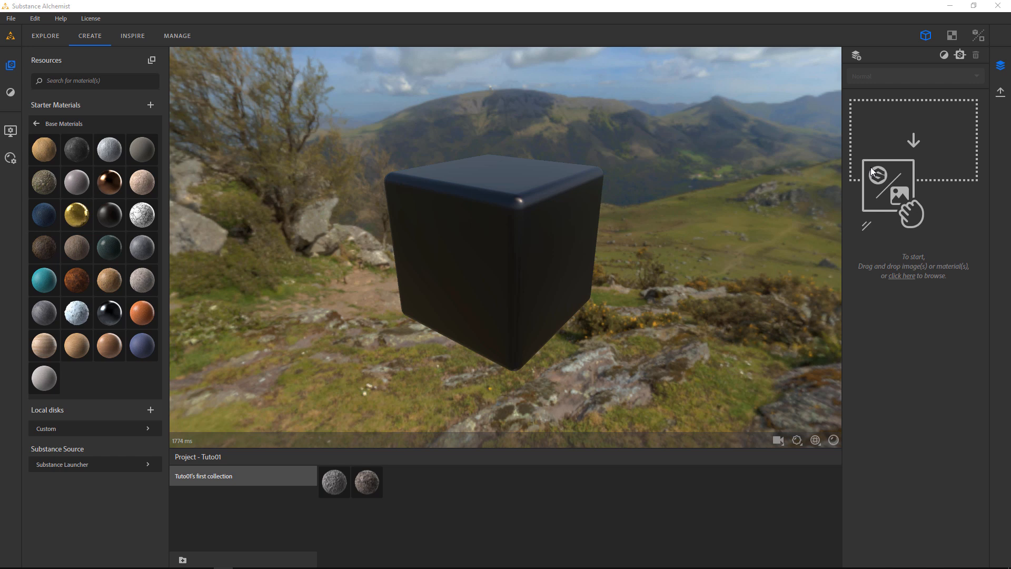
Step: Import the image TexturesCom_BrickOldMixedSize0077_1_XXL.jpg from the Descargas folder into the empty layer stack
click(889, 176)
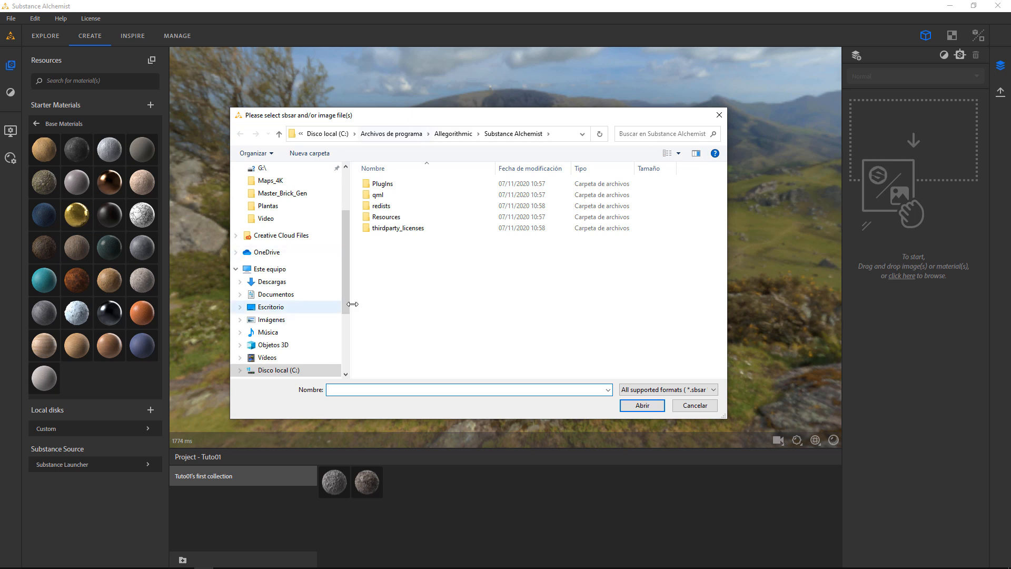
click(291, 282)
scroll(479, 269, down, 3)
scroll(479, 268, up, 2)
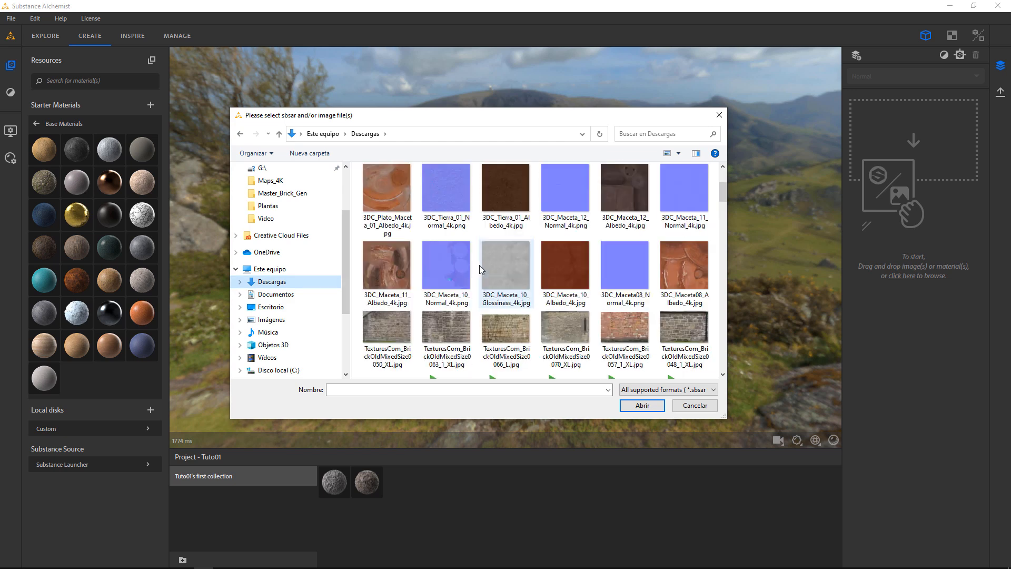
scroll(489, 274, down, 3)
scroll(505, 282, up, 3)
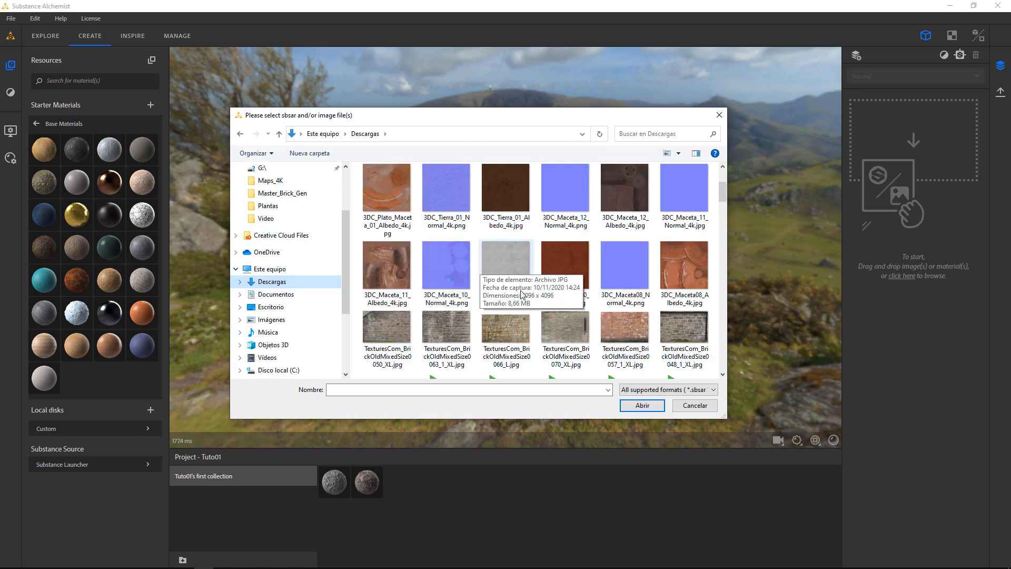
scroll(508, 304, down, 3)
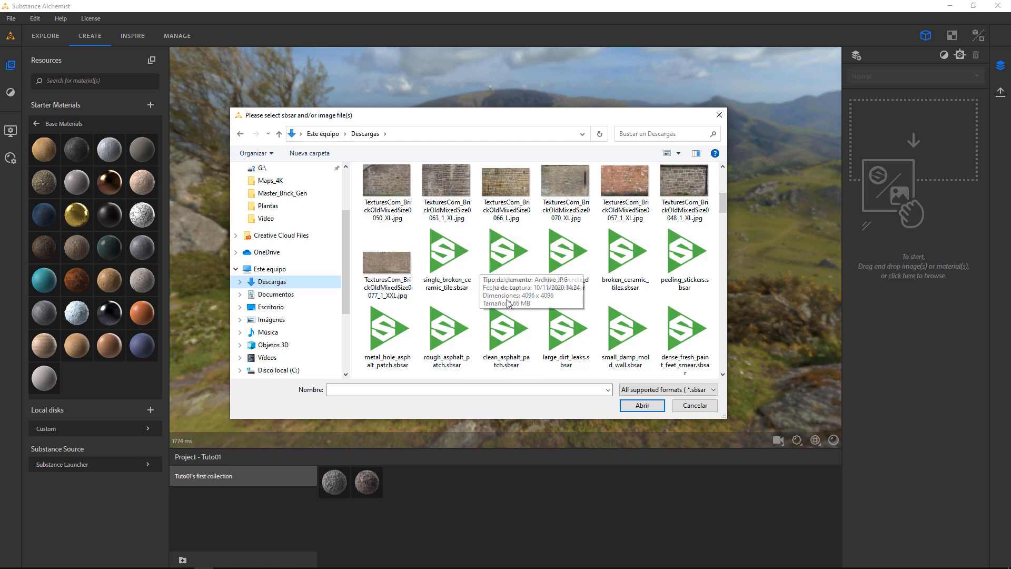
click(397, 278)
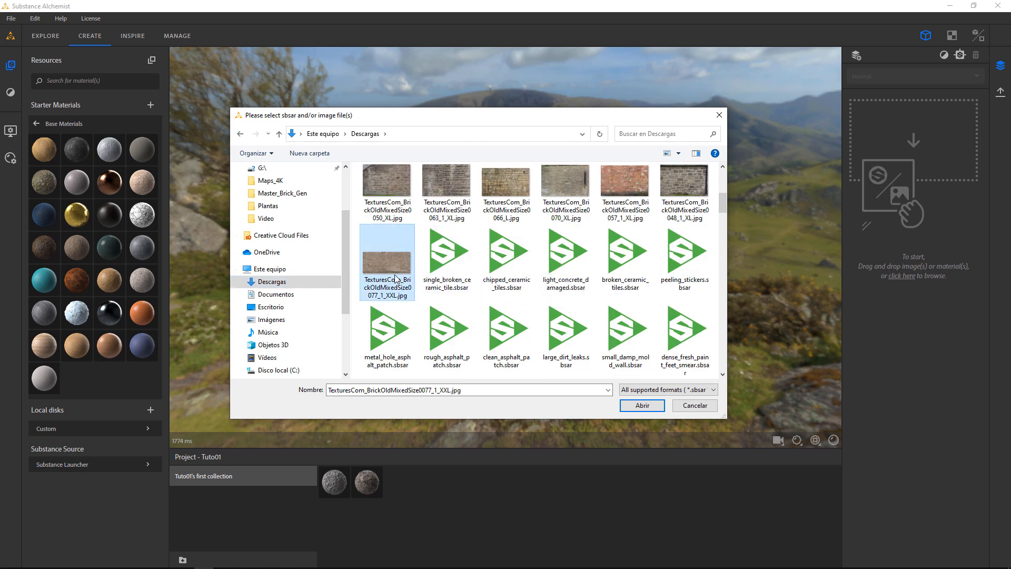
click(642, 405)
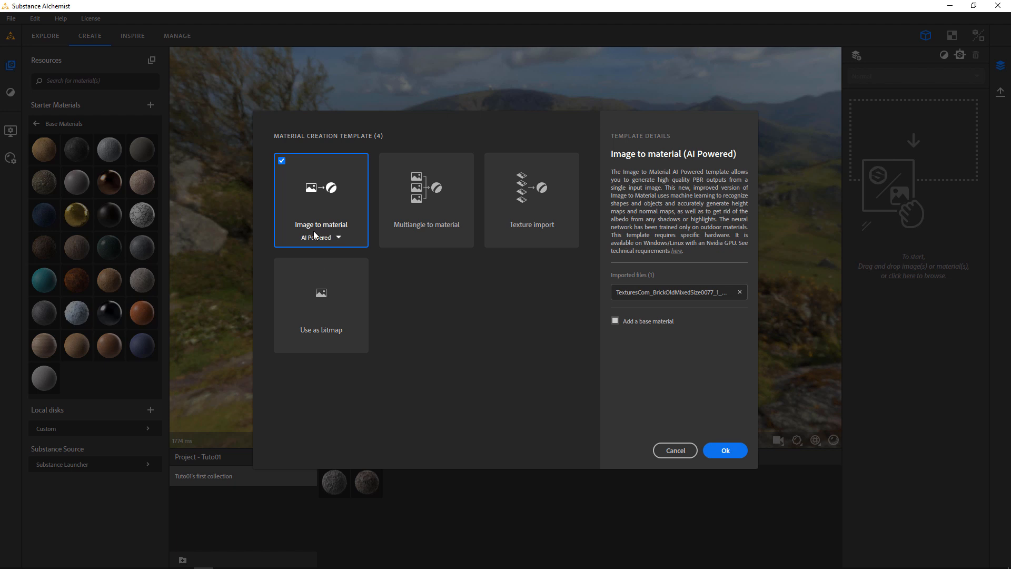
Step: Compare the material creation templates and create the brick material with Image to material (AI Powered)
click(333, 238)
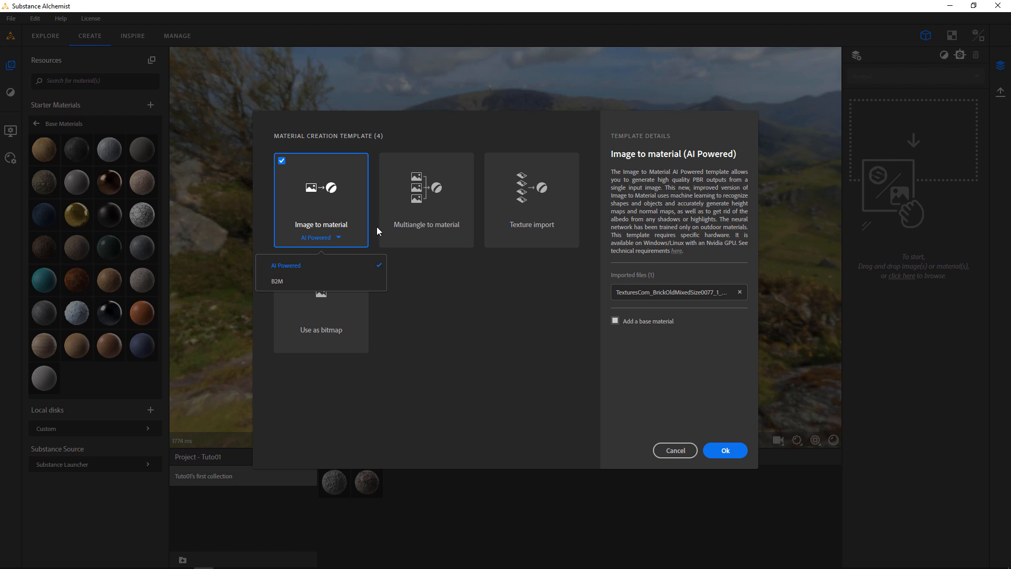
click(431, 208)
click(431, 205)
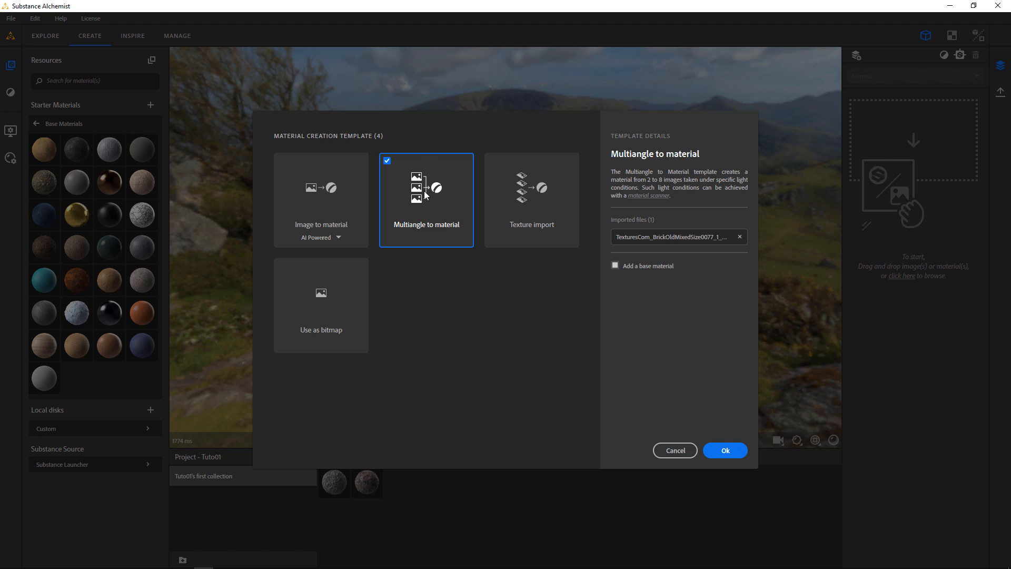
click(533, 211)
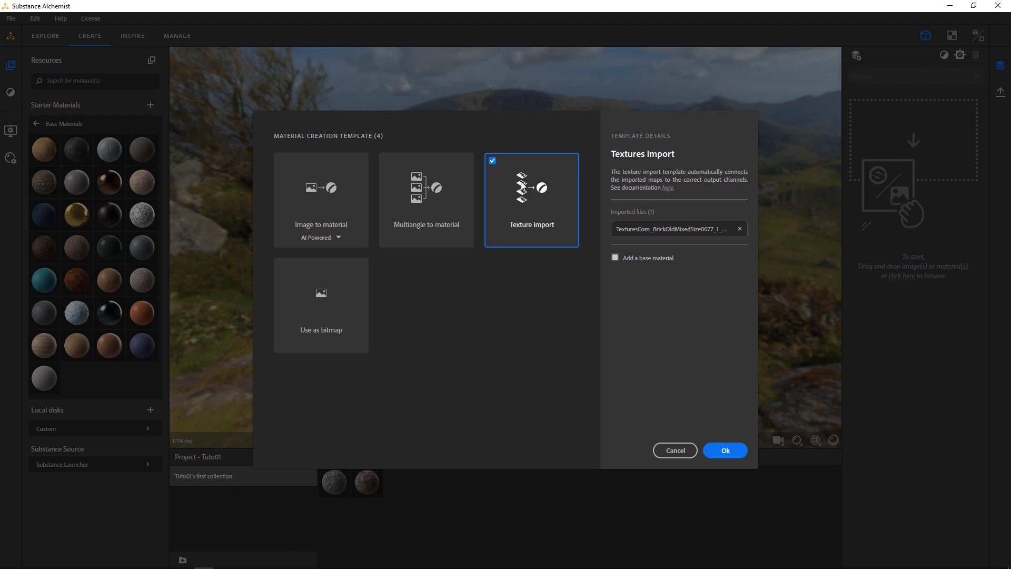
click(339, 299)
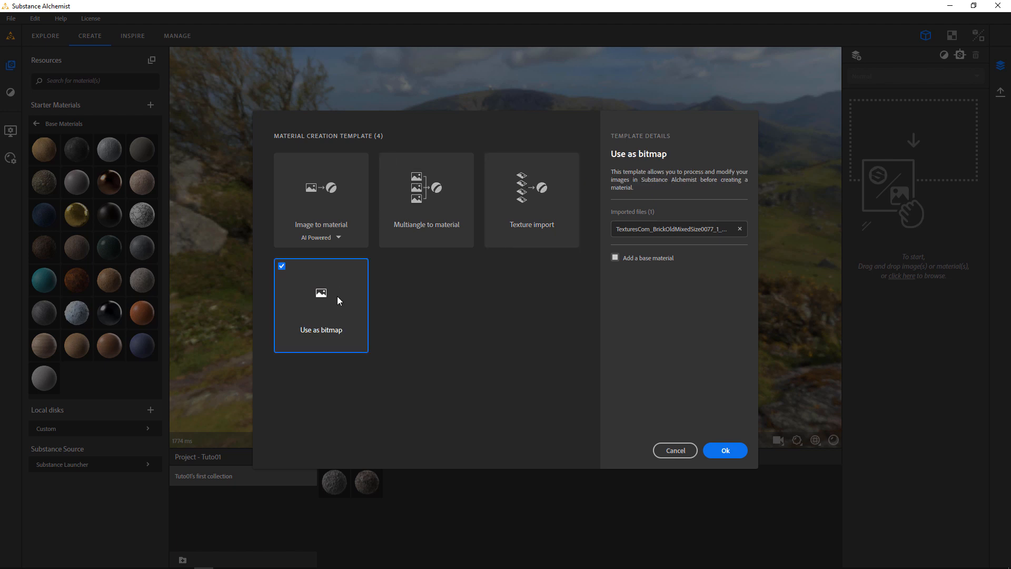
click(306, 212)
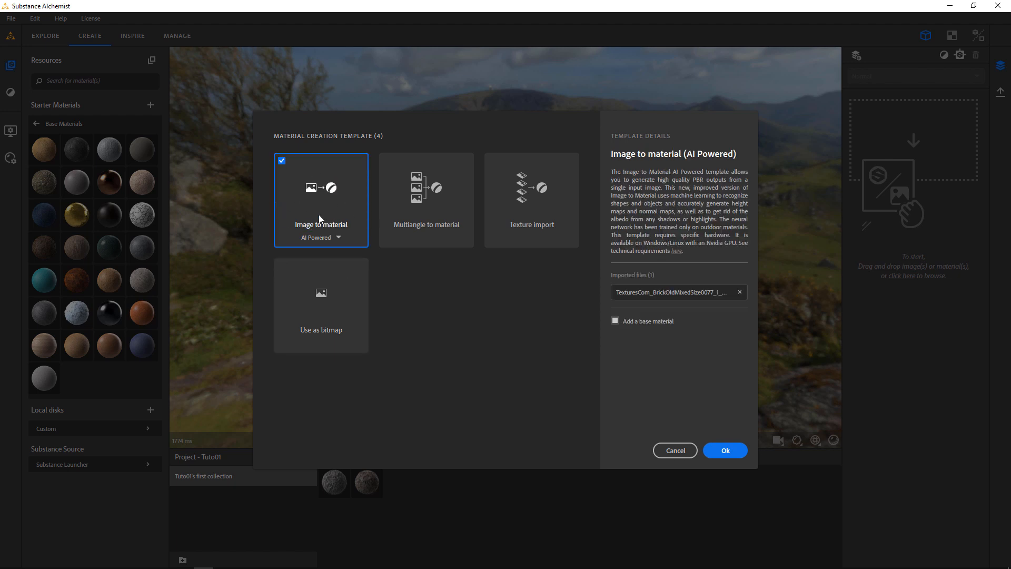
click(723, 451)
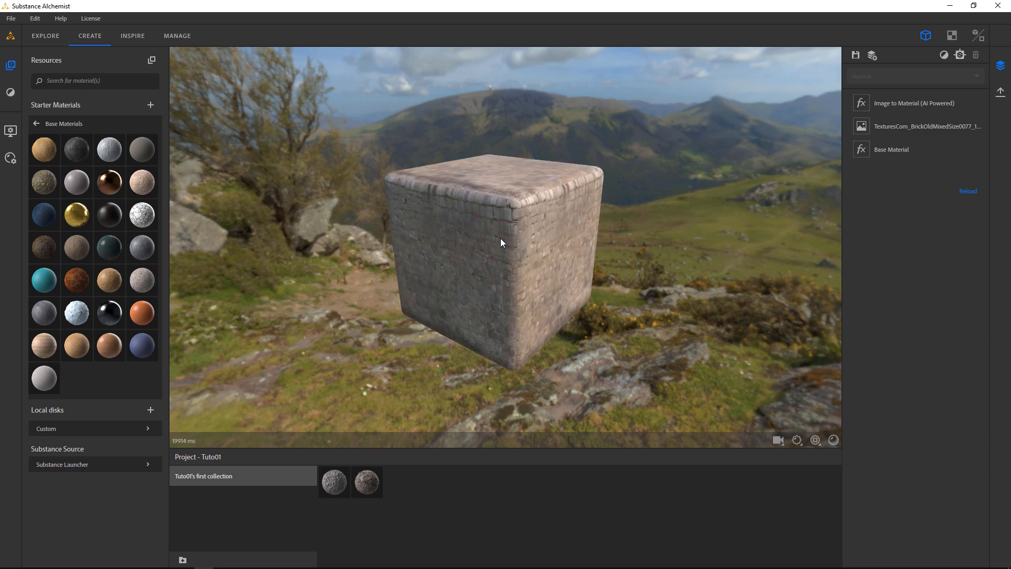
Step: Inspect the generated brick material on the cube from close up and from different angles
drag(518, 227, 517, 250)
scroll(533, 254, up, 5)
scroll(516, 250, down, 5)
scroll(517, 250, up, 3)
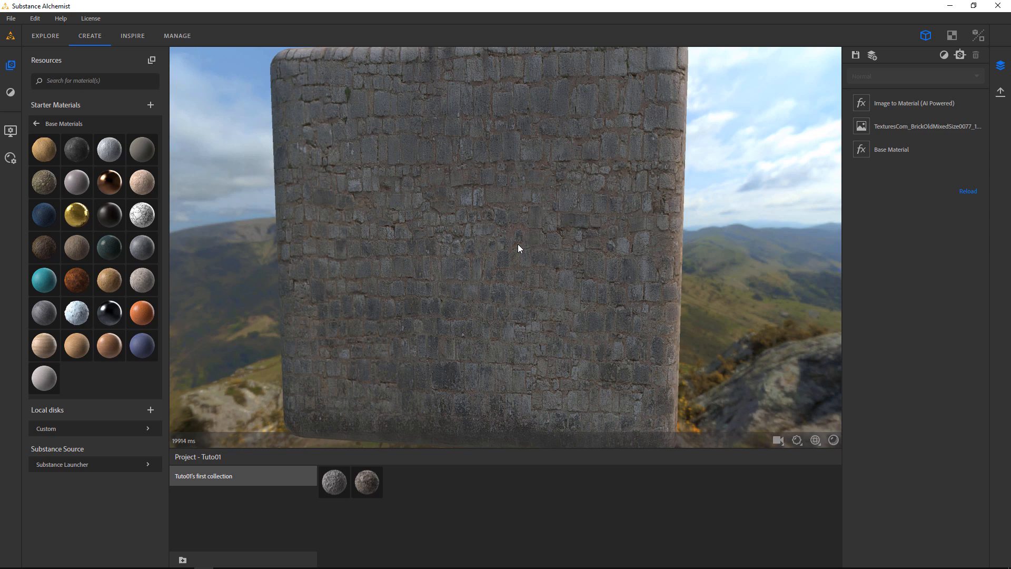
scroll(419, 246, down, 3)
drag(422, 248, 674, 253)
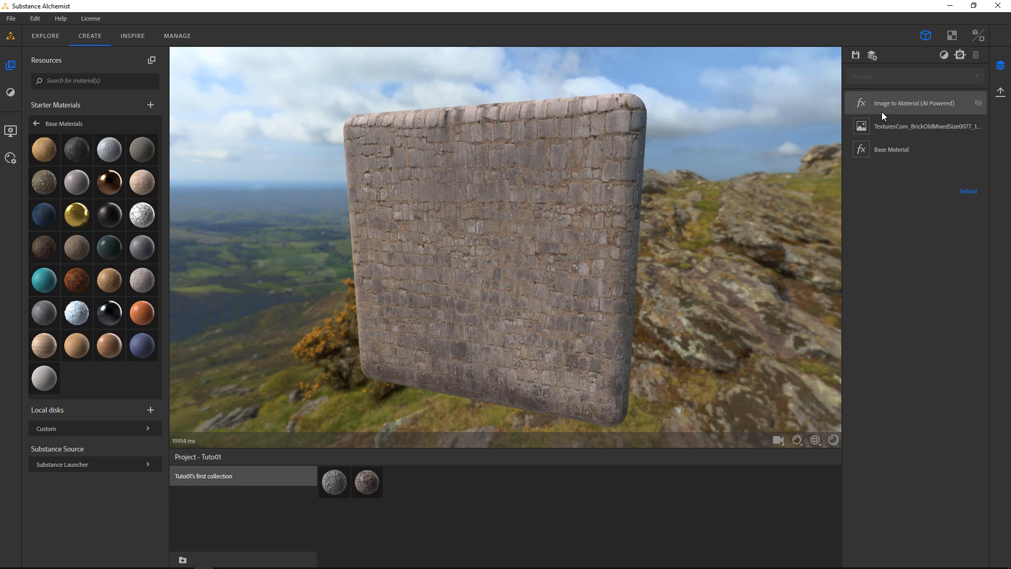
Step: Delete the Image to Material (AI Powered), brick image and Base Material layers from the stack
click(911, 103)
key(Delete)
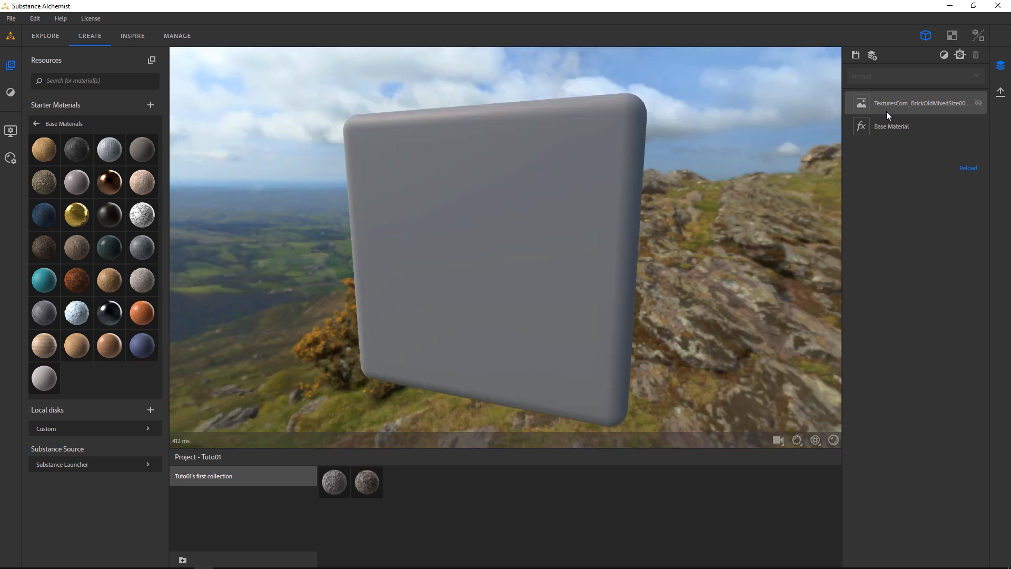
click(886, 108)
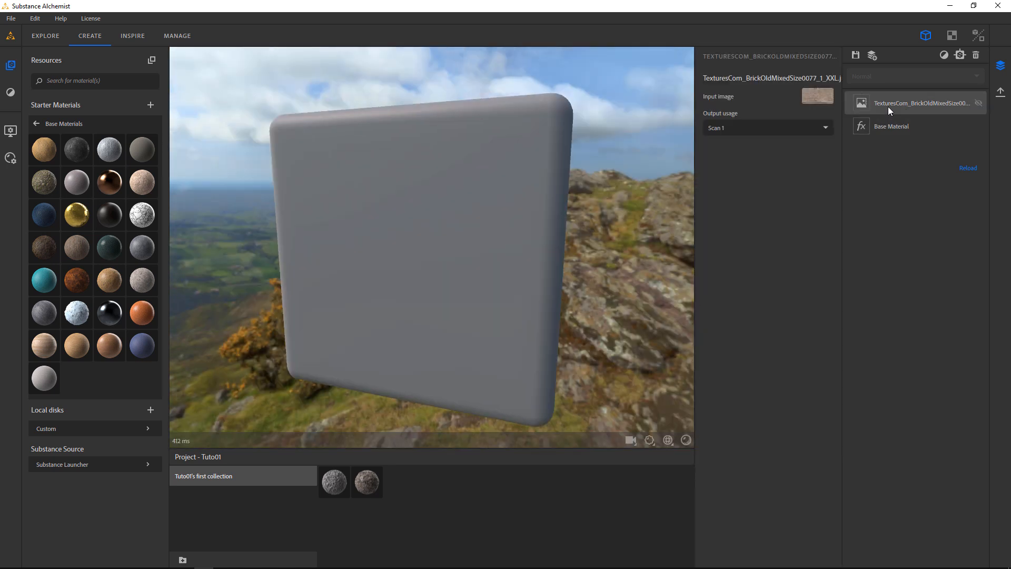
key(Delete)
click(884, 109)
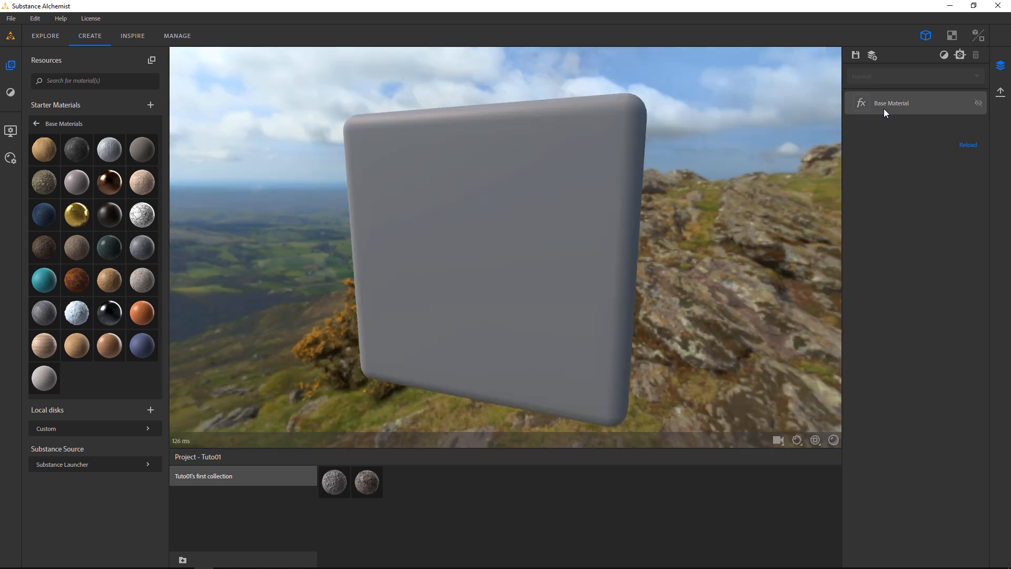
click(886, 108)
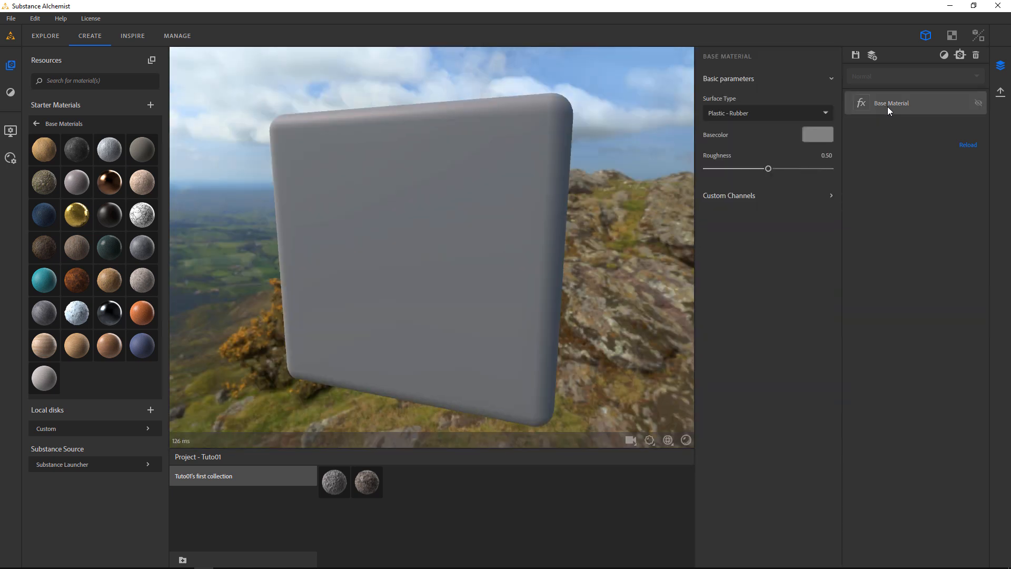
key(Delete)
Step: Import TexturesCom_BrickOldMixedSize0077_1_XXL.jpg with the Use as bitmap template
click(926, 172)
scroll(464, 300, down, 6)
scroll(393, 328, up, 4)
click(392, 328)
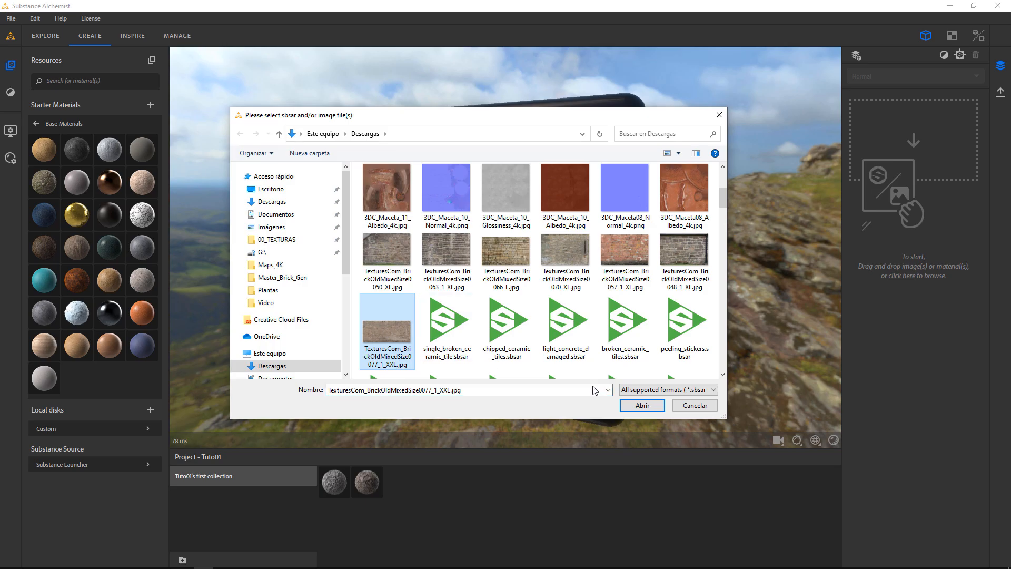
click(642, 405)
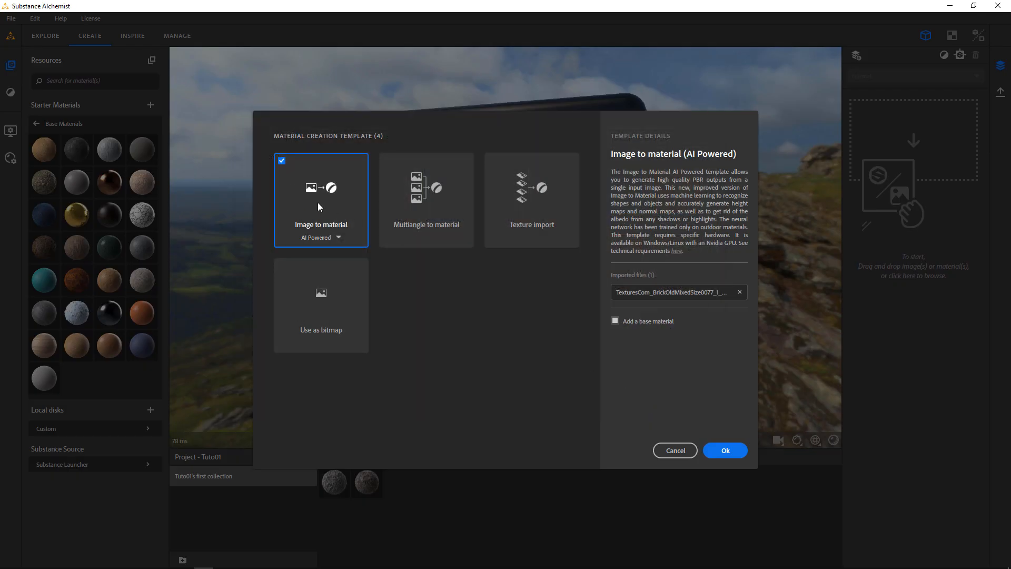
click(334, 299)
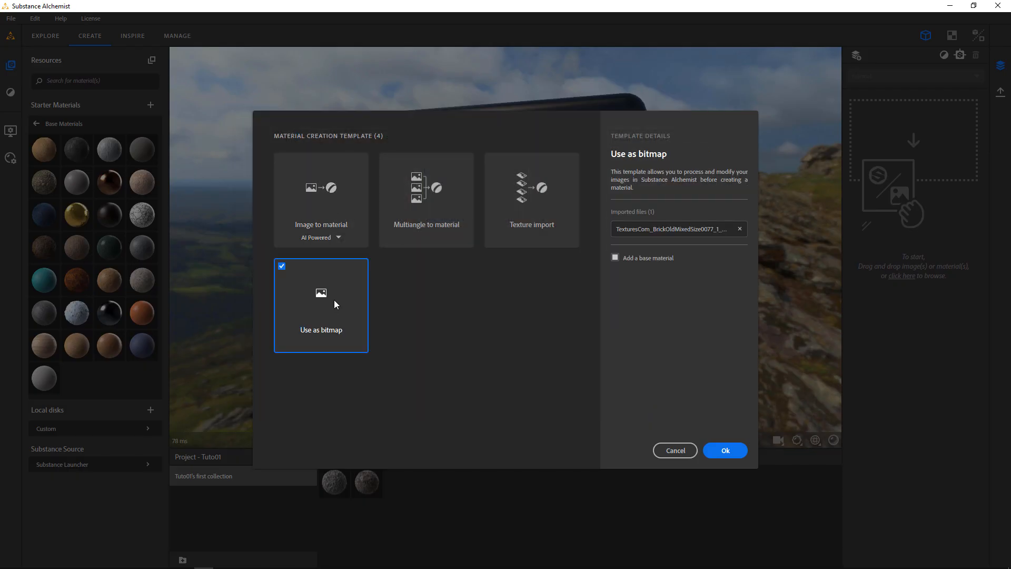
click(725, 450)
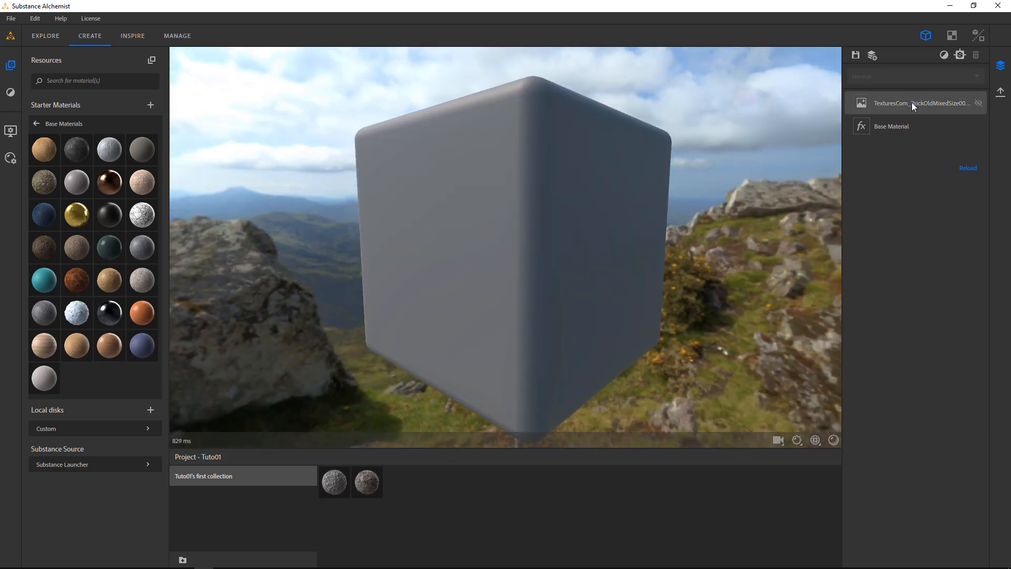
Step: Try Base Color as the brick image layer's output usage and return it to Scan 1
click(911, 102)
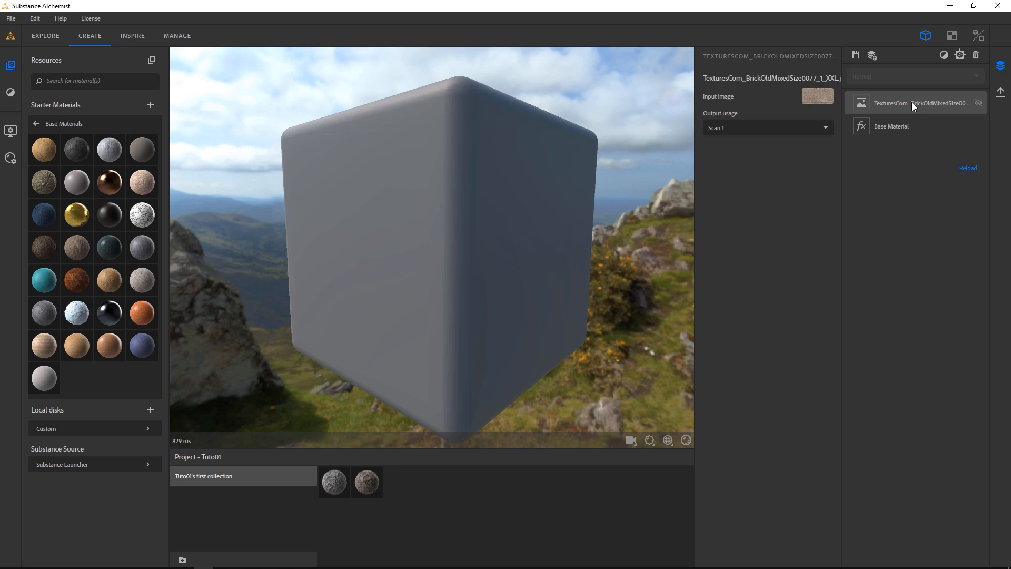
click(749, 128)
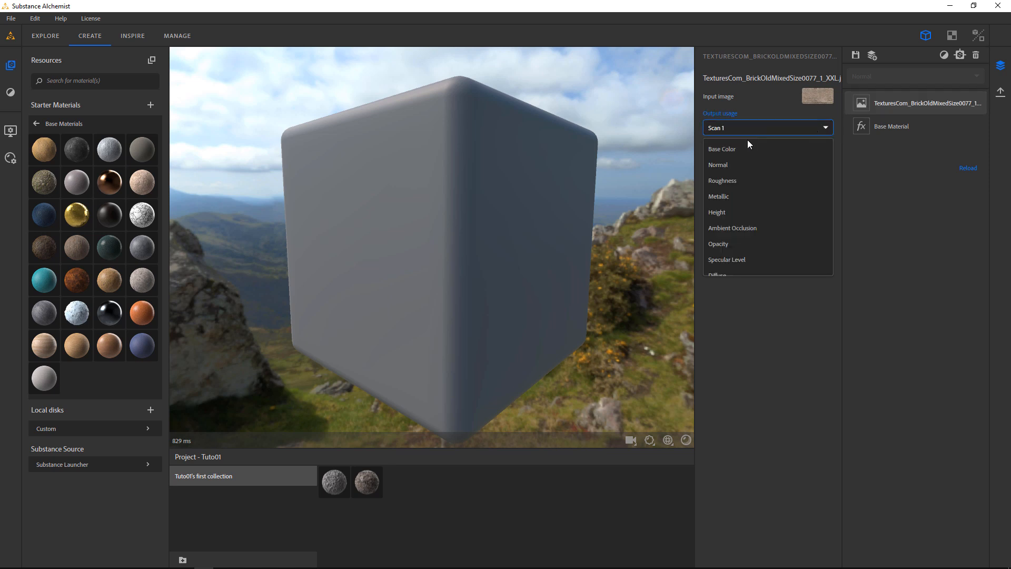
click(743, 148)
click(732, 130)
scroll(741, 224, down, 5)
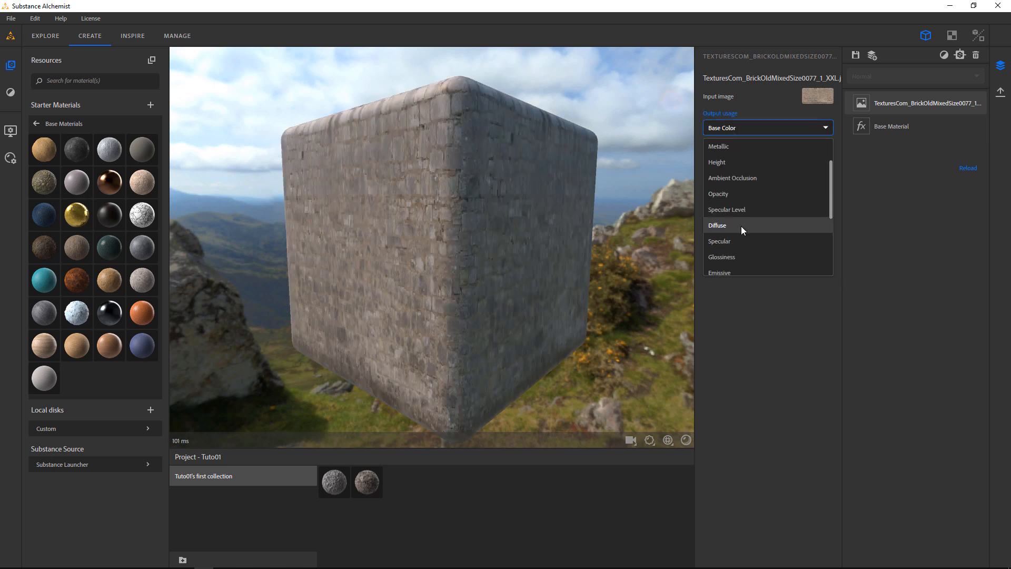
click(725, 157)
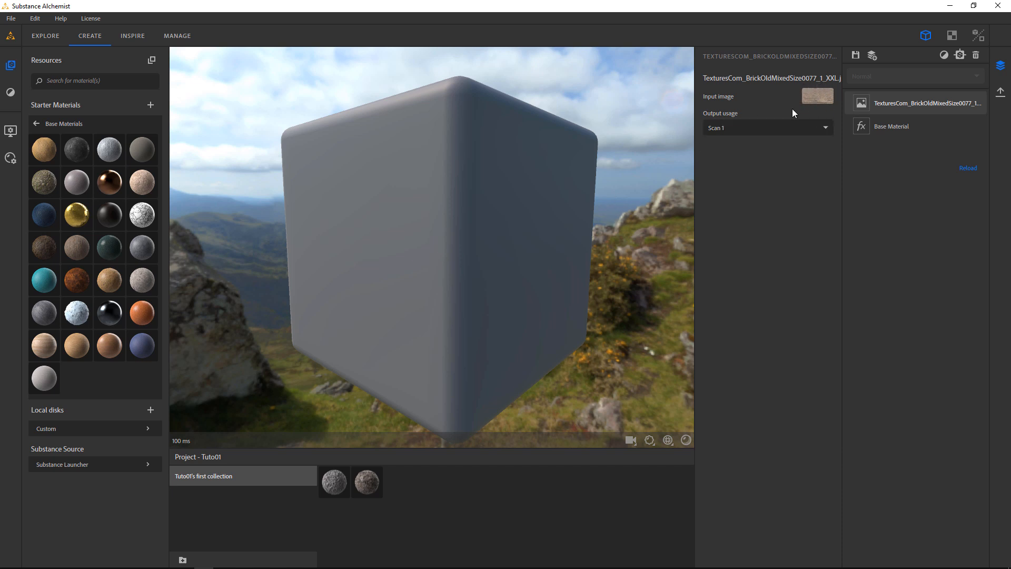
Step: Add a Crop filter above the brick image layer
click(943, 56)
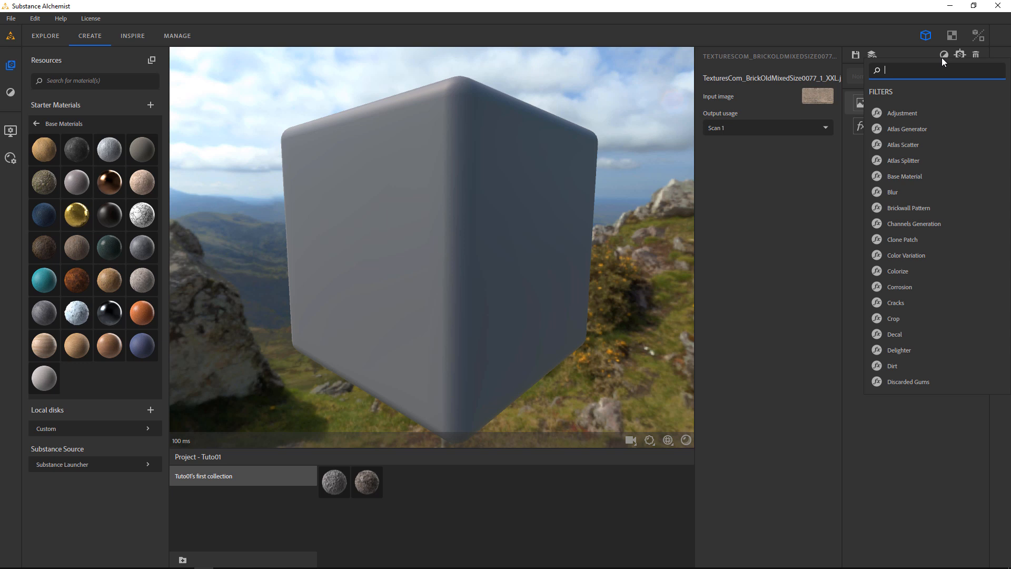
text(CROP)
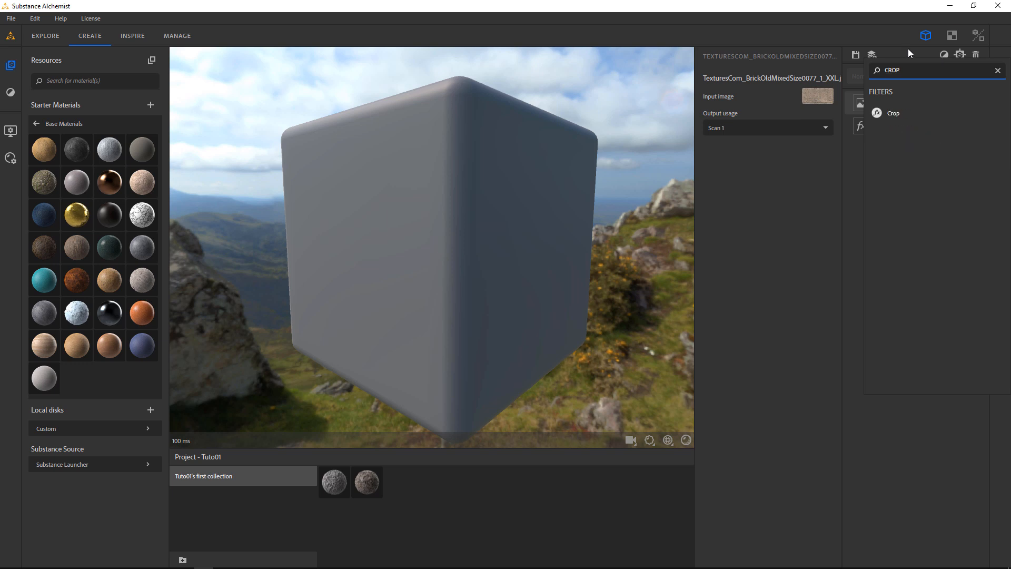
click(902, 113)
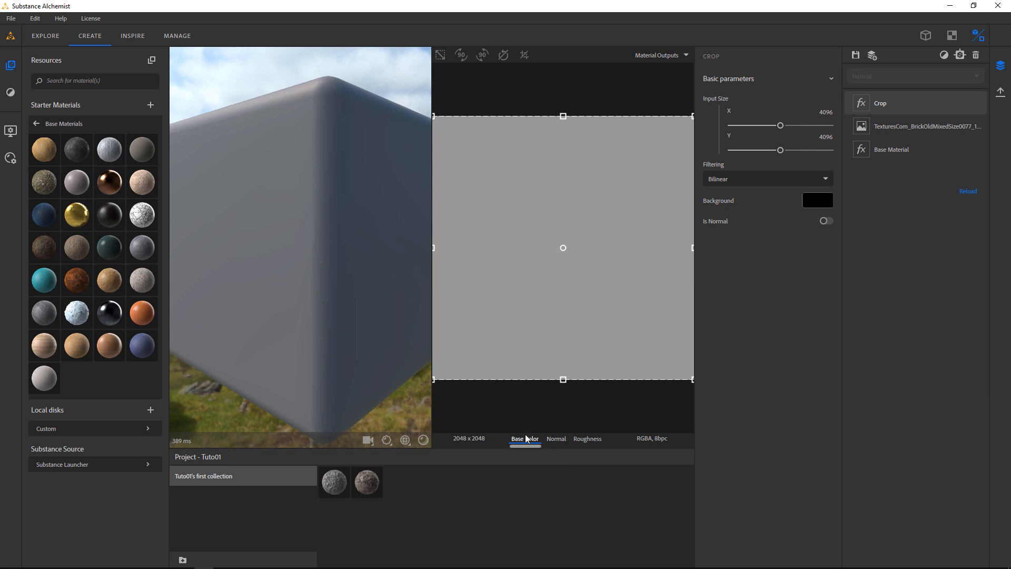
Step: Show only the 2D view, look through the material channels and display Scan 1
click(951, 37)
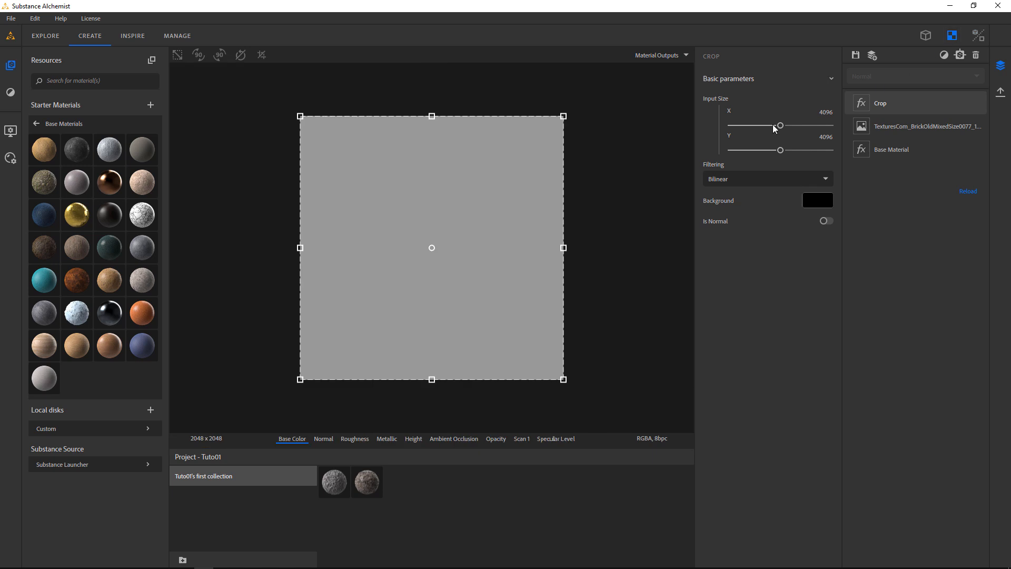
click(323, 438)
click(354, 438)
click(387, 438)
click(323, 438)
click(292, 439)
click(521, 439)
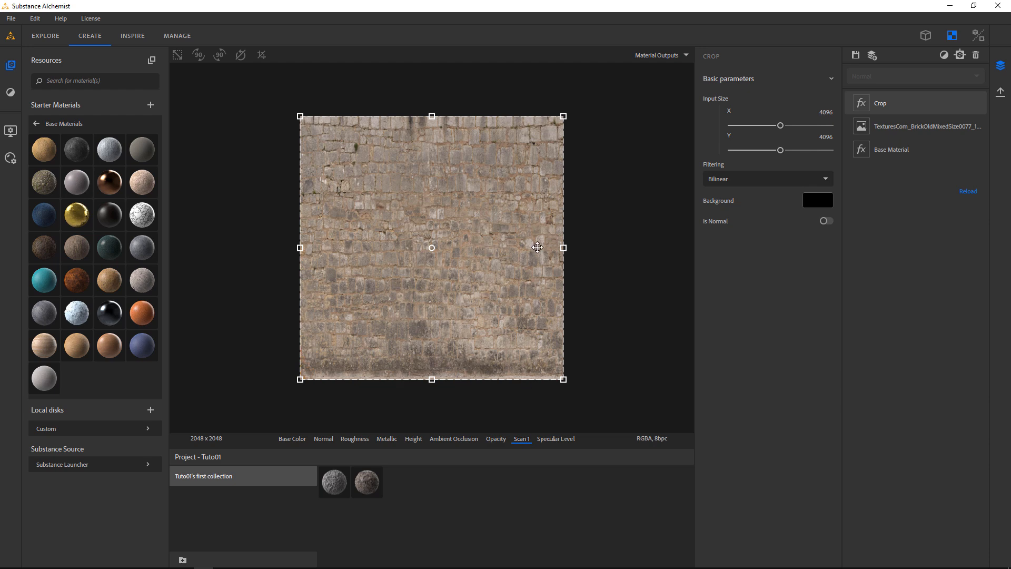
Step: Pull the crop frame's upper-right corner slightly inward and set the 2D view to display Layer Inputs
mouse_move(564, 116)
mouse_down()
mouse_move(460, 174)
mouse_move(391, 299)
mouse_move(445, 214)
mouse_move(561, 122)
mouse_up()
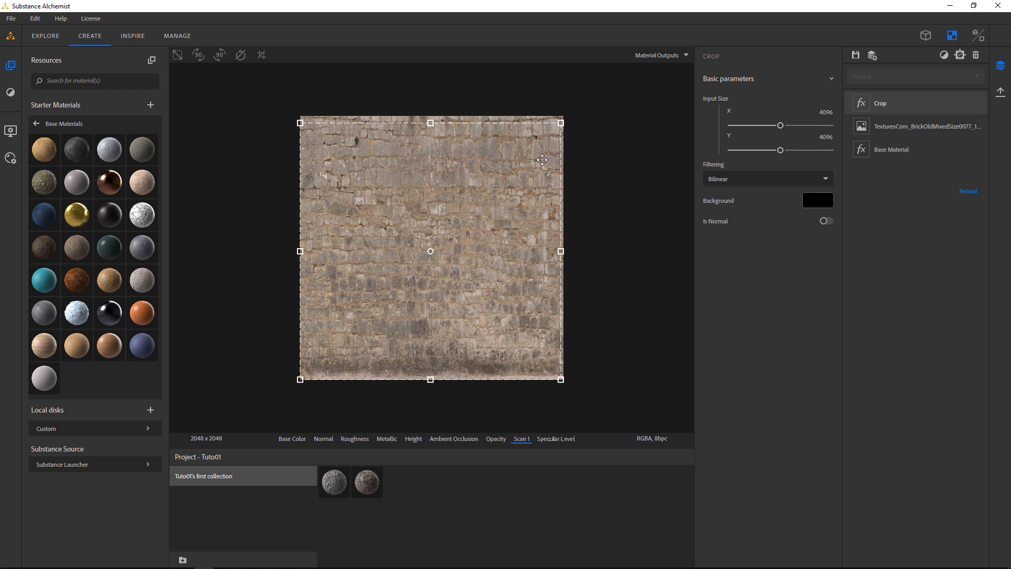
click(668, 52)
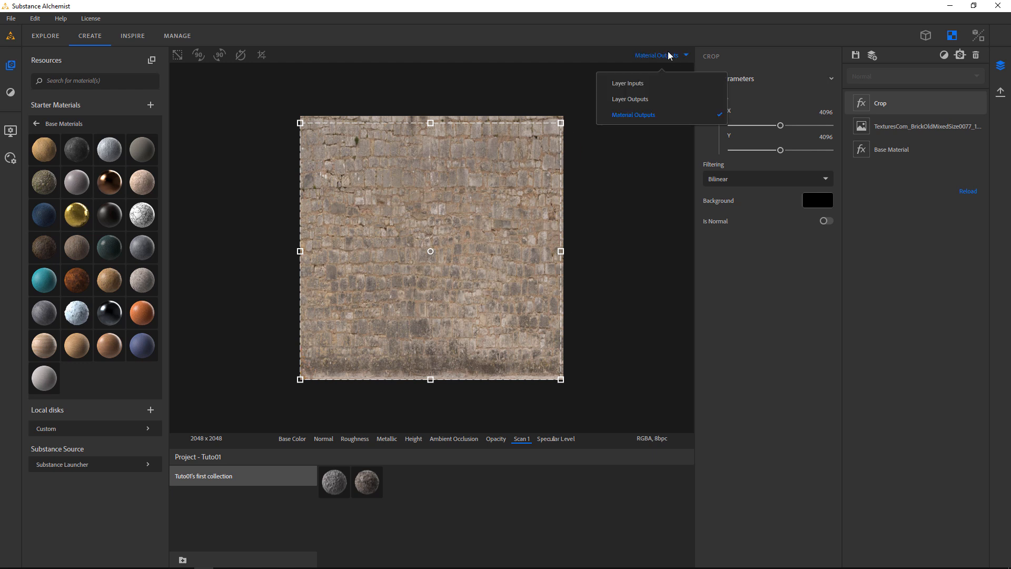
click(621, 87)
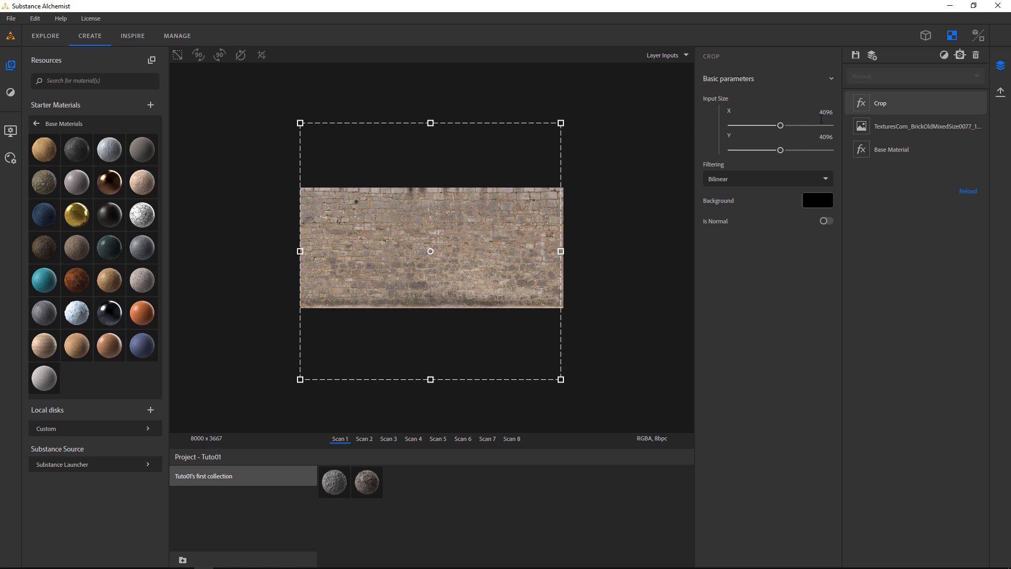
Step: Set the Crop filter's input size to X 8000 and Y 3667
click(825, 112)
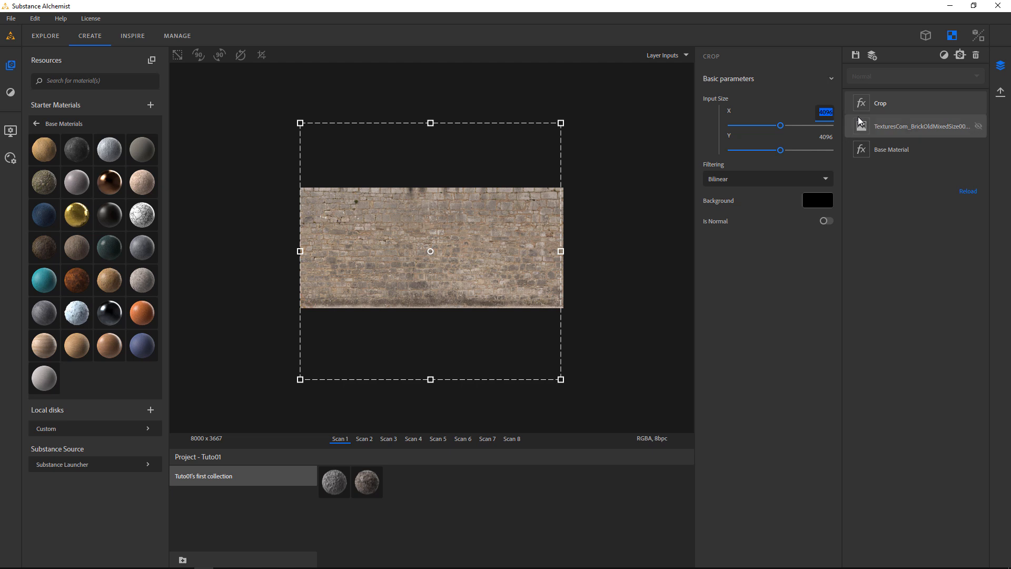
text(8000)
click(817, 136)
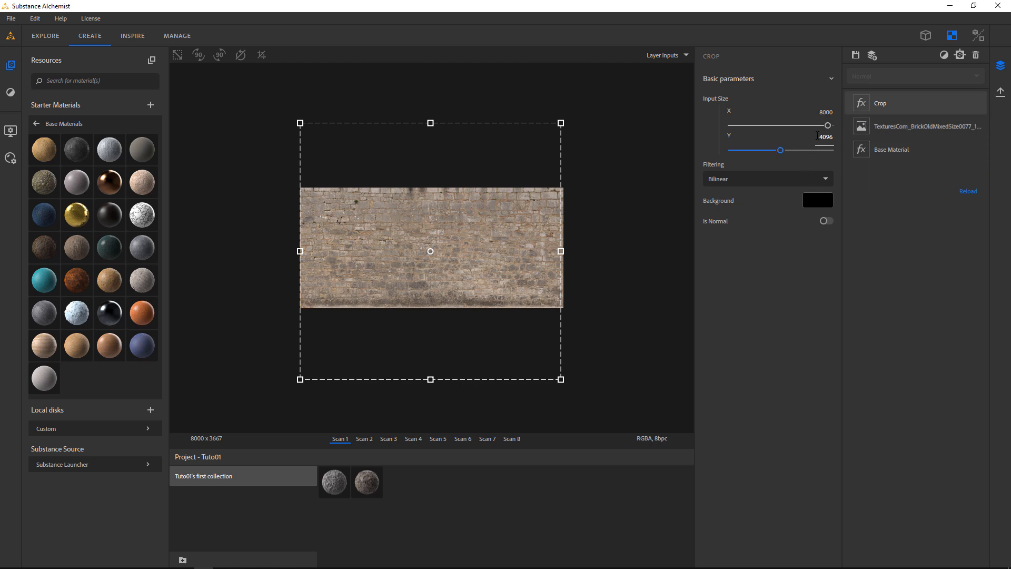
drag(846, 136, 851, 138)
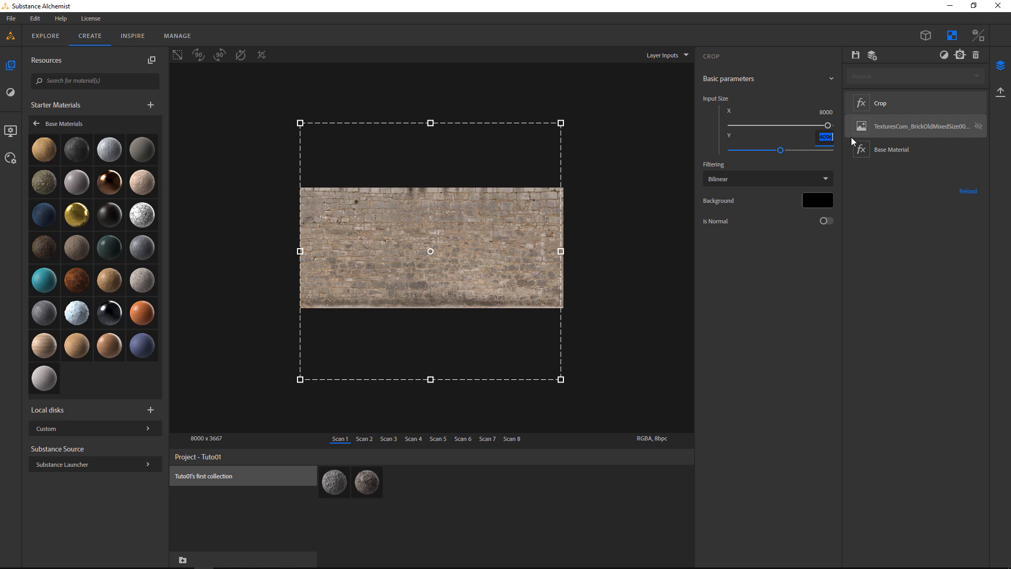
text(3667)
key(Return)
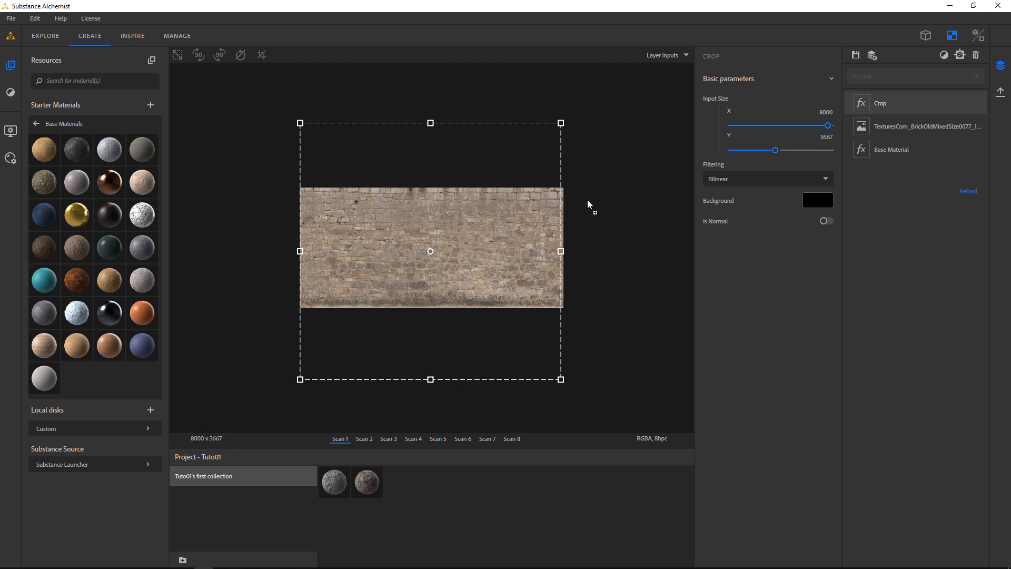
Step: Shrink the crop frame and move it so it lies entirely inside the brick wall photo
drag(560, 125, 517, 177)
mouse_move(577, 221)
mouse_down()
mouse_move(577, 210)
mouse_move(582, 216)
mouse_up()
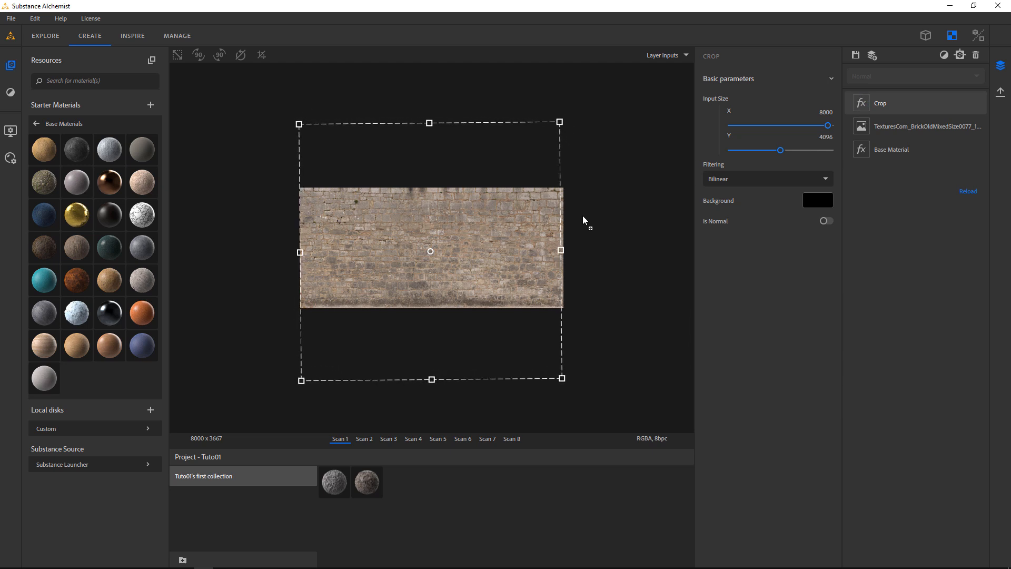
drag(560, 249, 594, 269)
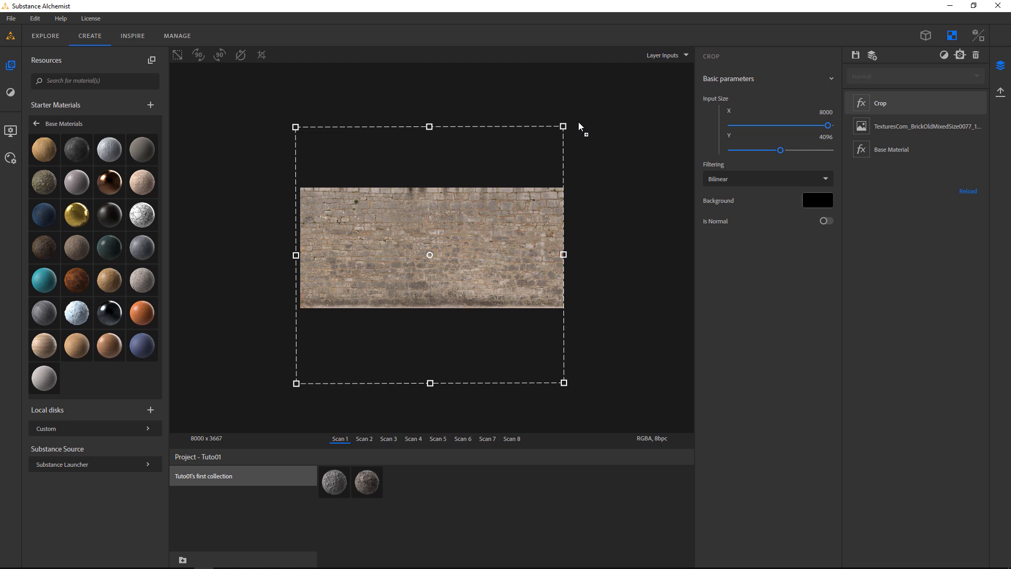
drag(563, 126, 413, 289)
drag(396, 351, 461, 261)
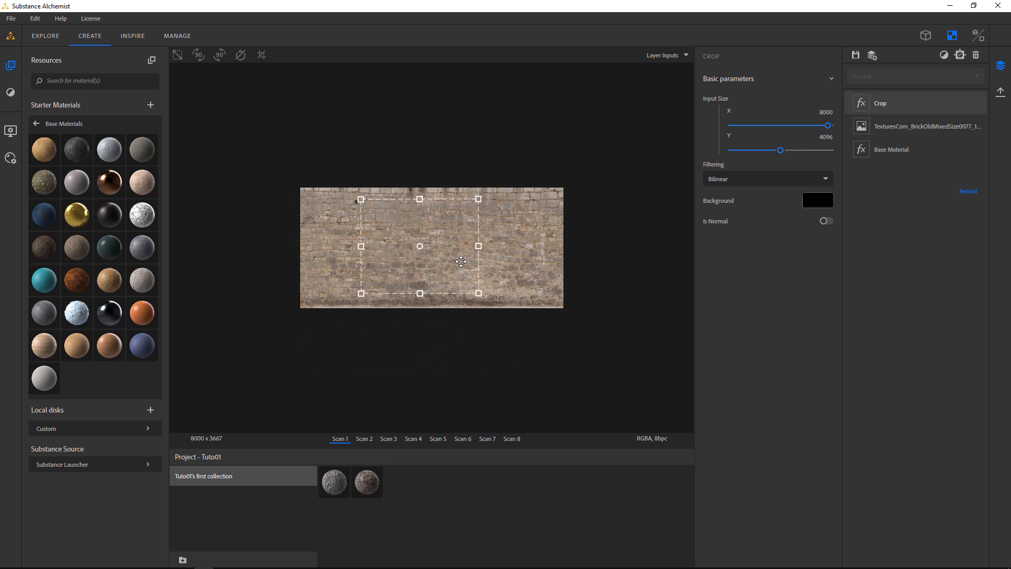
Step: Make the crop frame square and fit it to the middle of the wall, above the dirty strip at its base
click(179, 56)
scroll(456, 280, up, 4)
drag(513, 133, 528, 117)
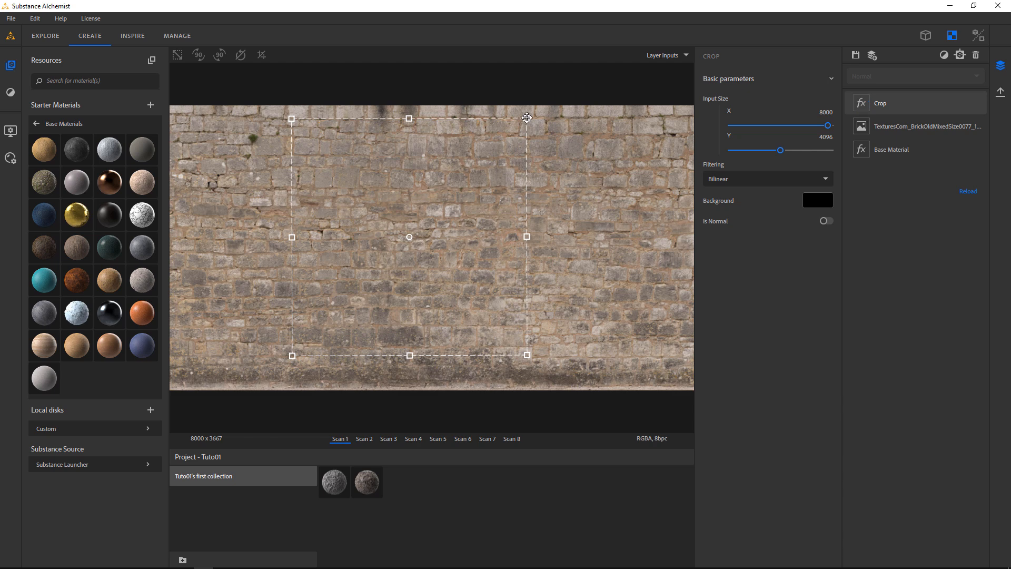
drag(529, 353, 522, 345)
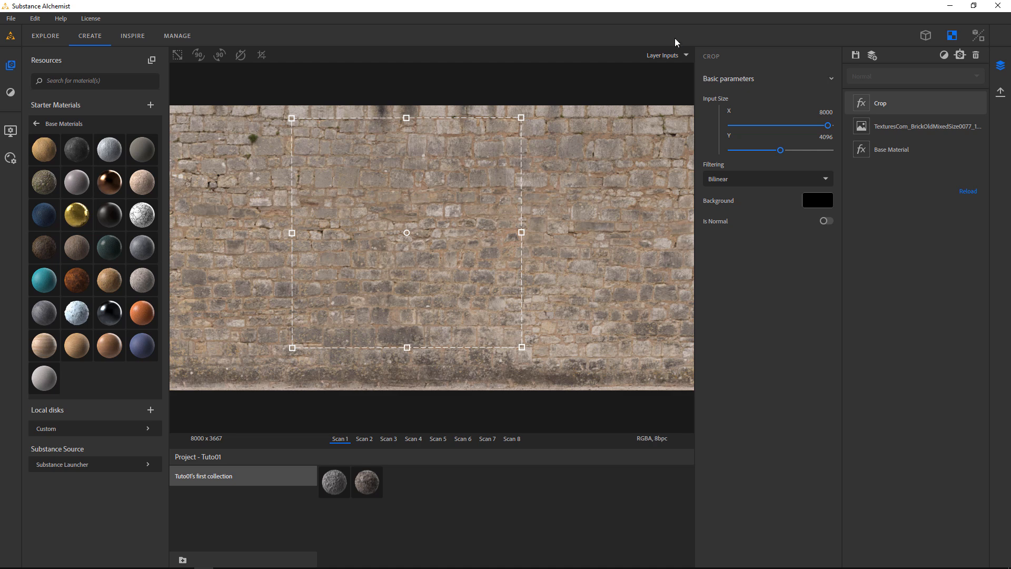
Step: Set the 2D view to display Material Outputs and view the whole cropped image
click(671, 55)
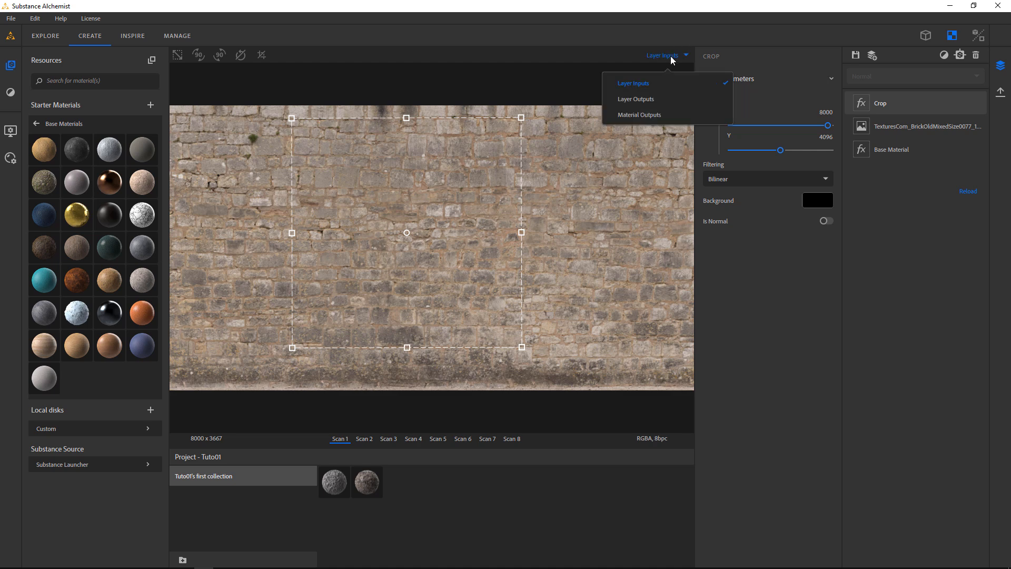
click(649, 115)
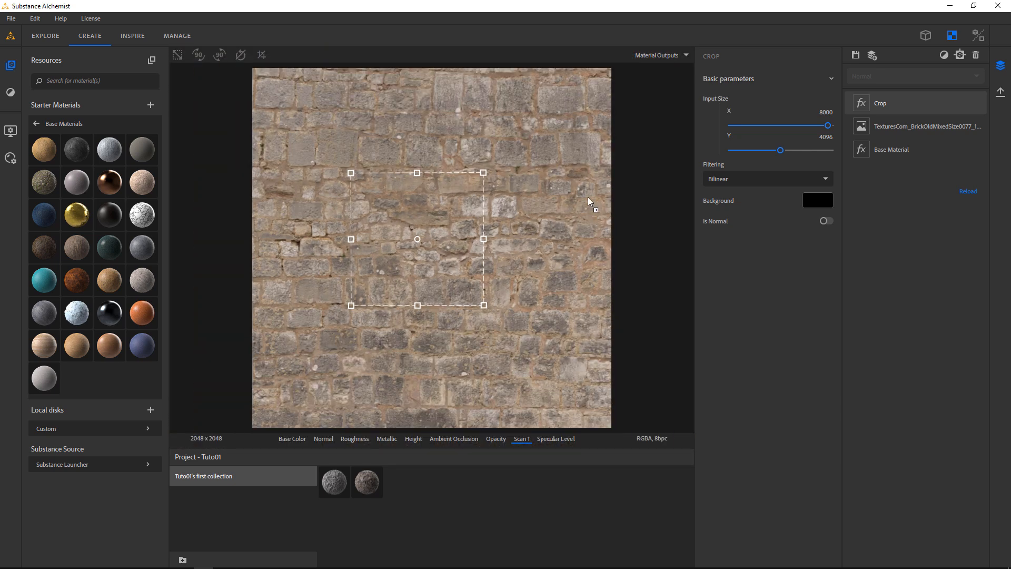
scroll(592, 203, down, 2)
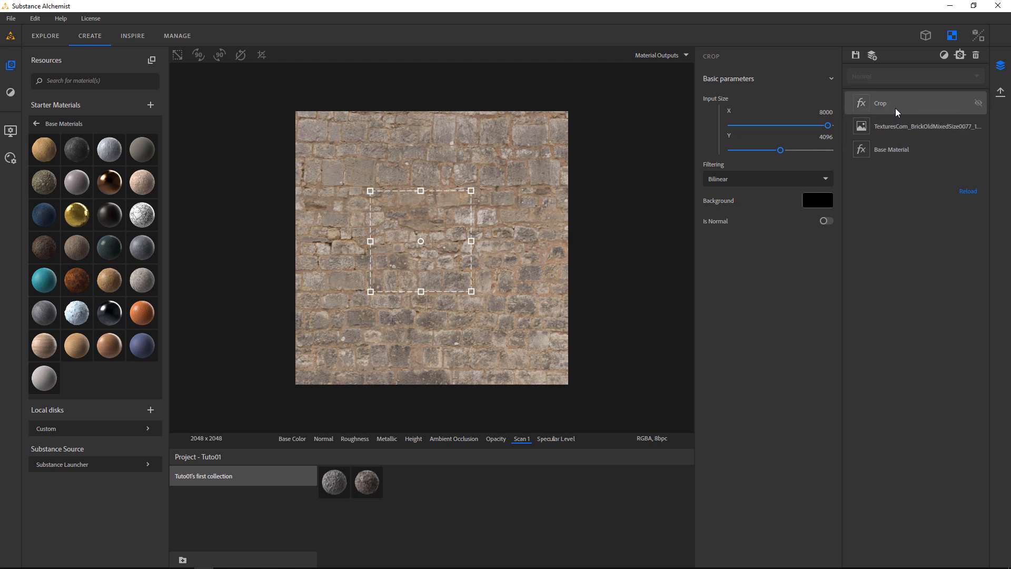
Step: Add an Image to Material (AI Powered) filter above the Crop layer and deselect it
click(944, 54)
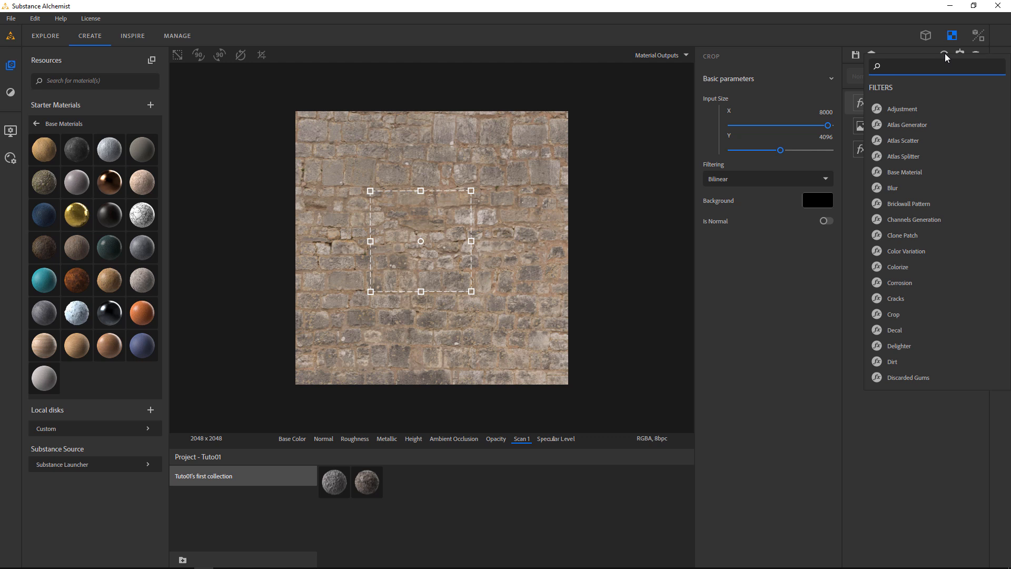
text(MATER)
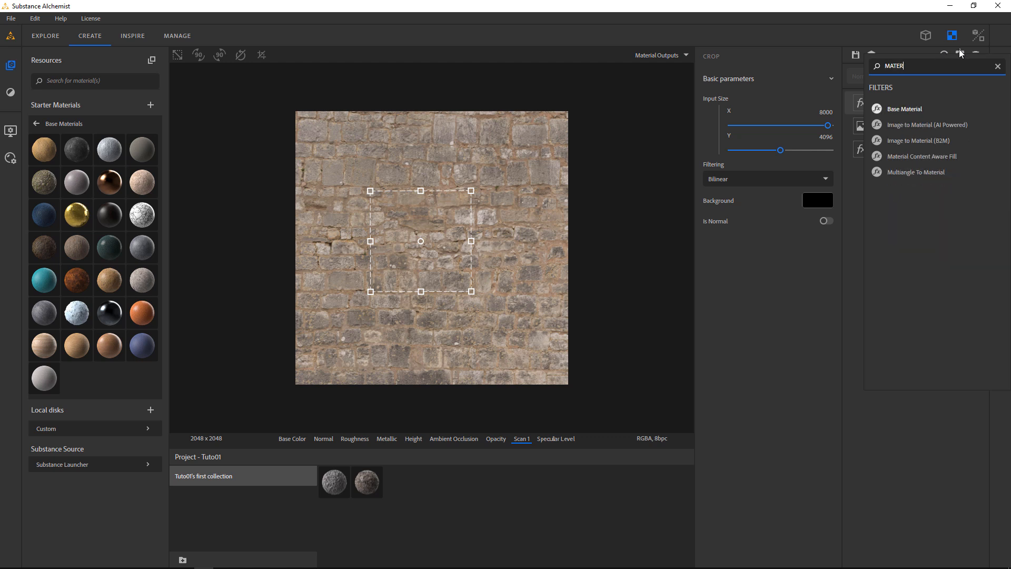
click(942, 127)
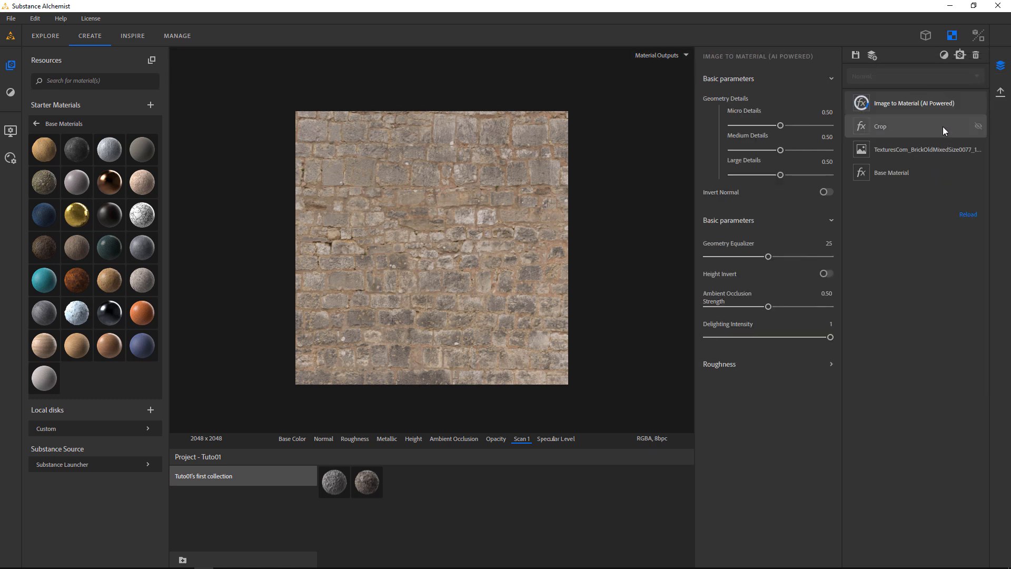
click(886, 109)
Step: Compare the Base Color channel with Scan 1 from afar and up close, and examine the Normal channel
scroll(537, 287, up, 5)
scroll(537, 287, down, 3)
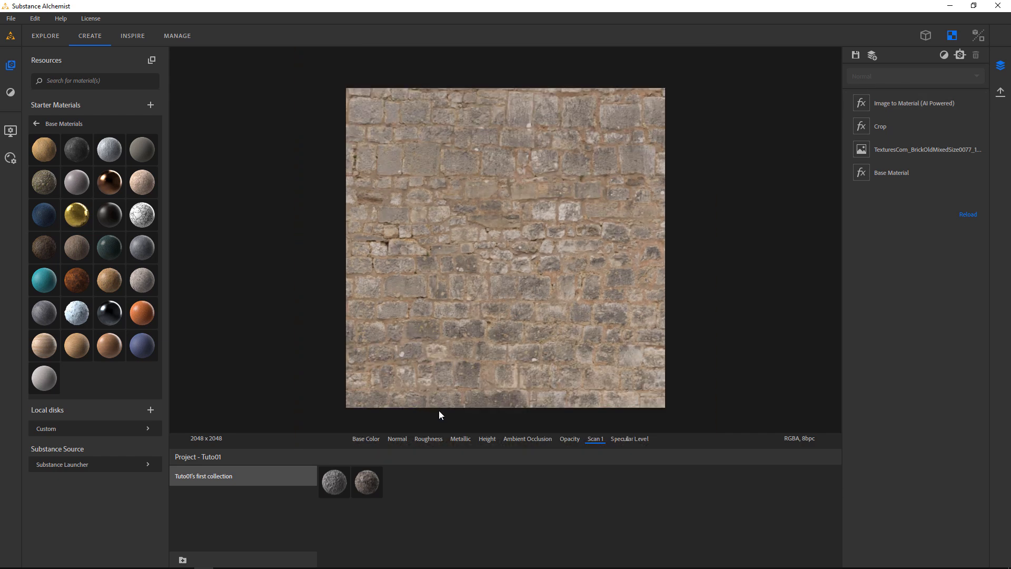
click(368, 440)
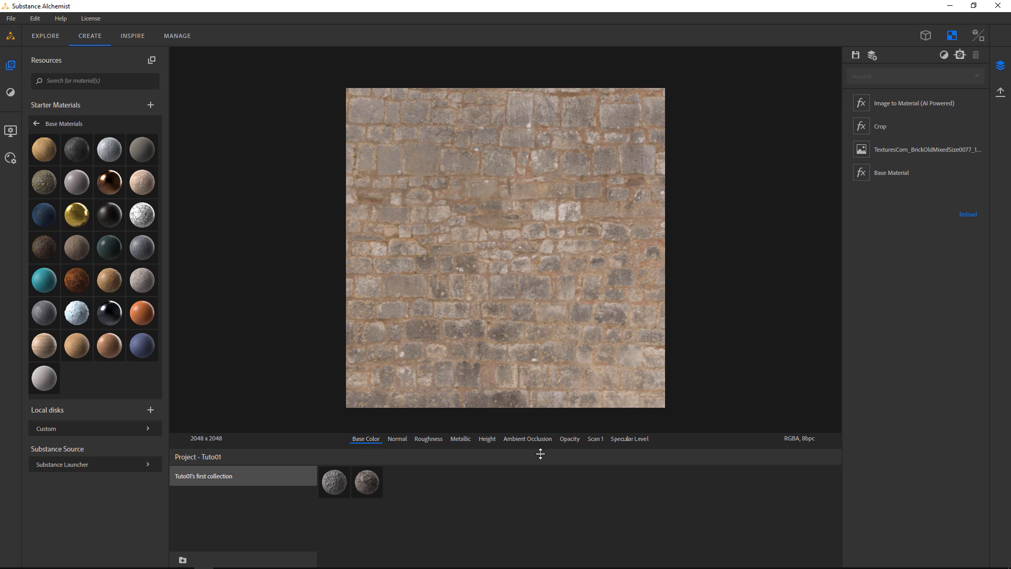
click(595, 438)
scroll(545, 293, up, 3)
scroll(547, 295, up, 3)
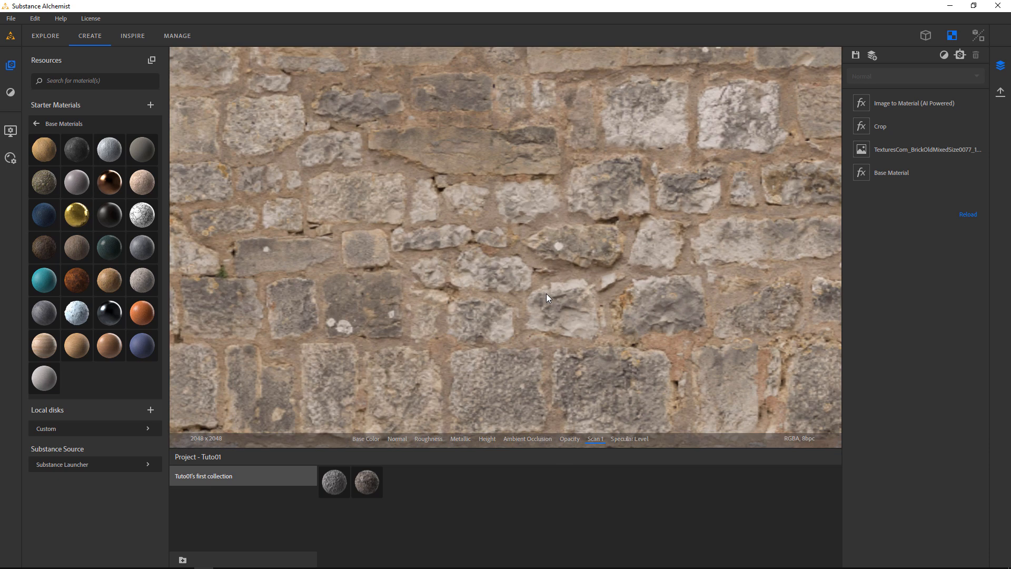
scroll(546, 292, down, 5)
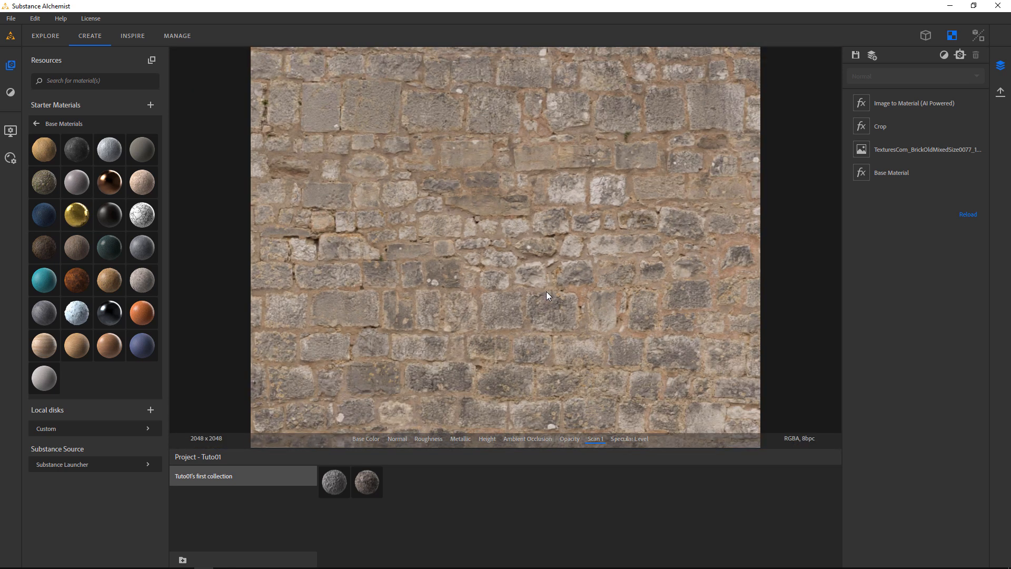
click(364, 439)
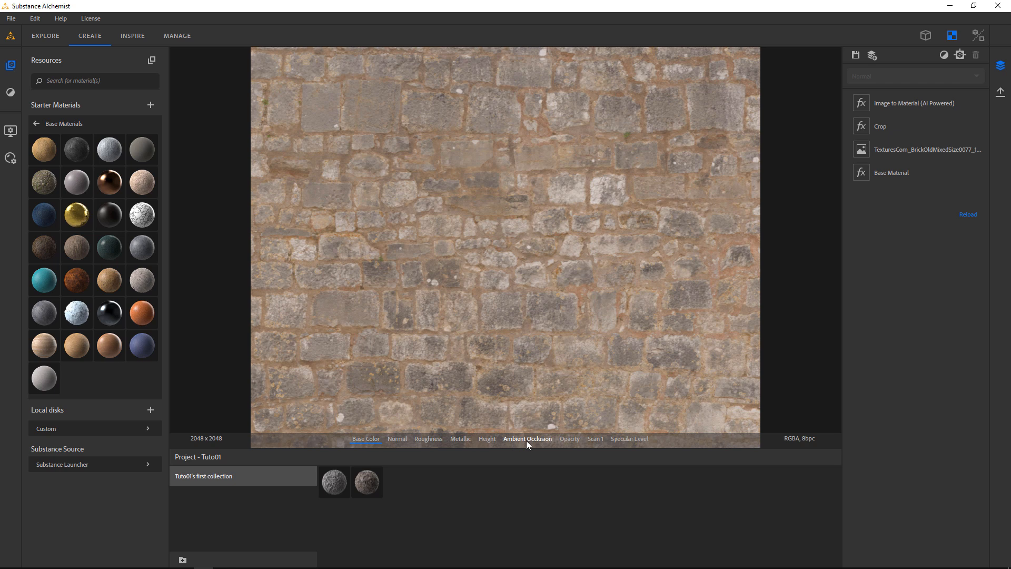
click(567, 439)
click(593, 439)
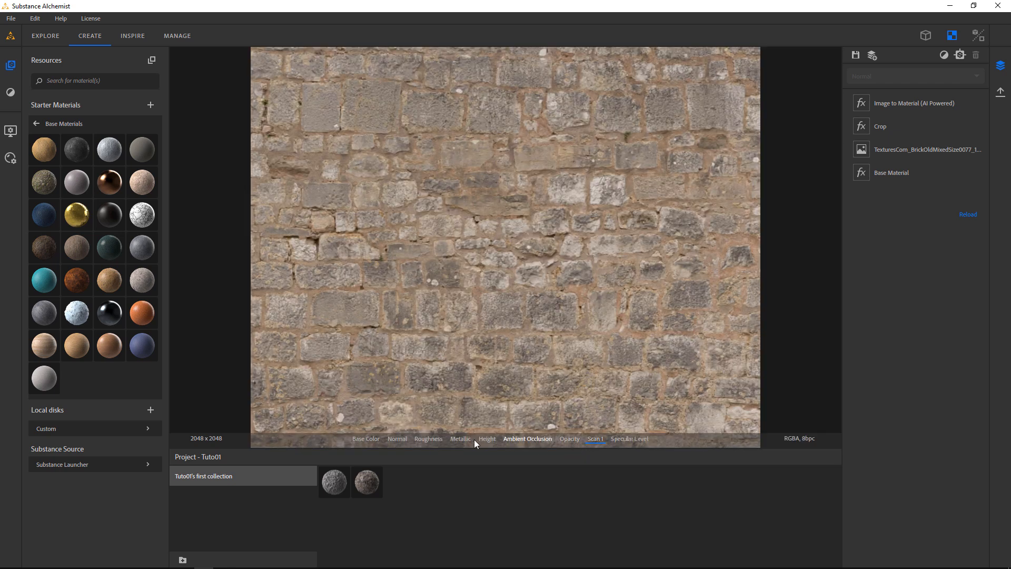
scroll(518, 329, up, 4)
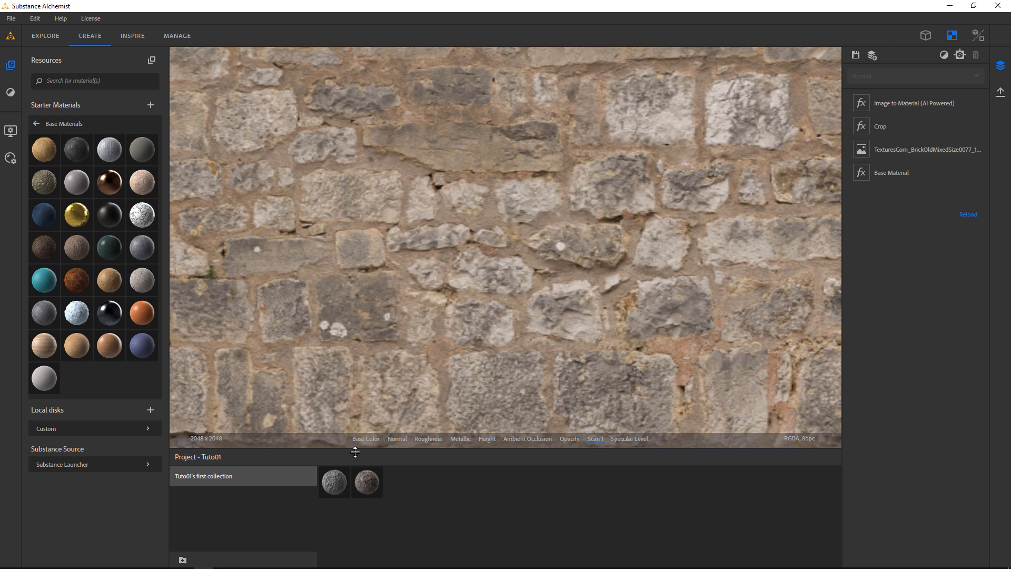
click(365, 440)
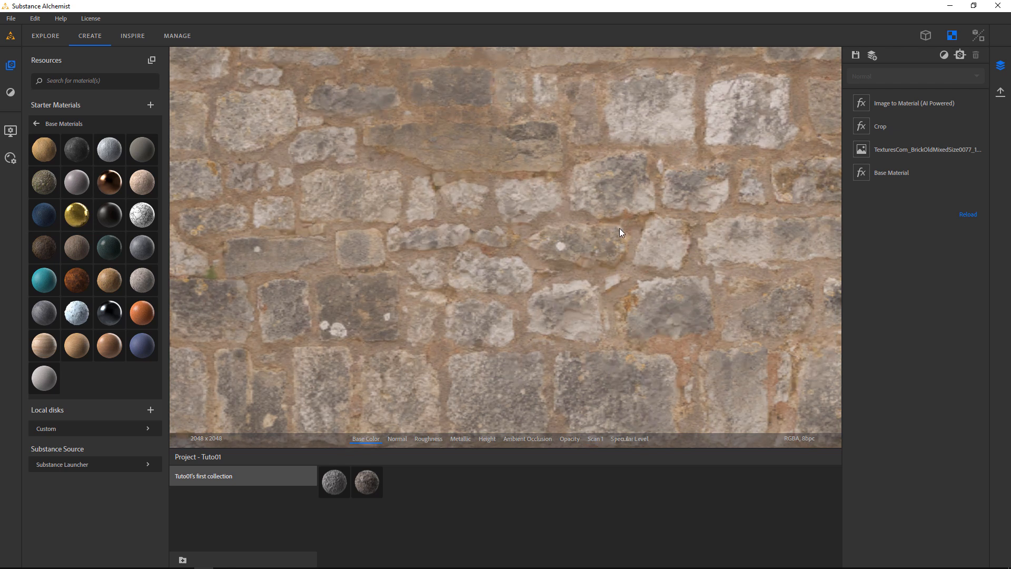
scroll(564, 217, down, 5)
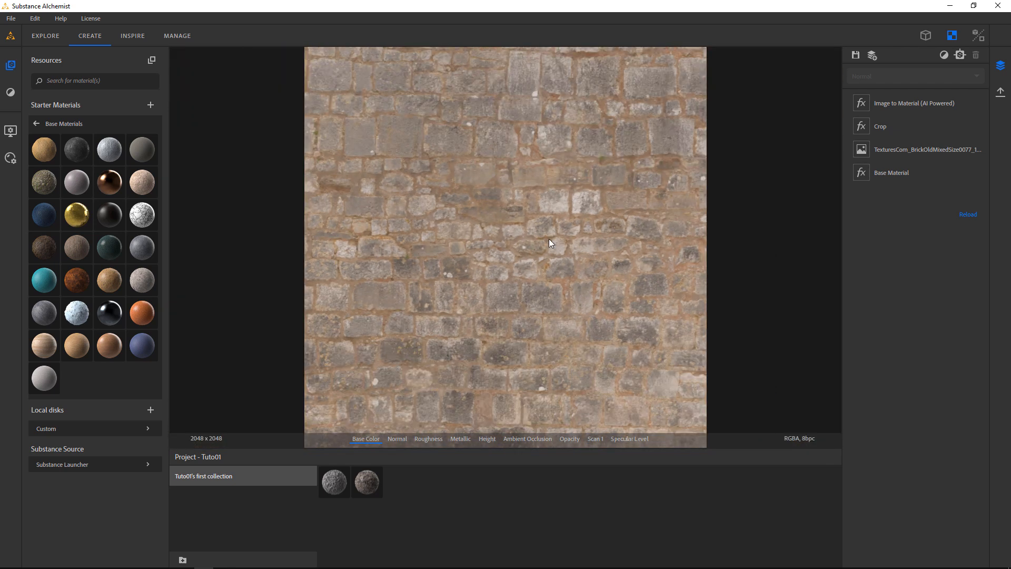
click(399, 441)
scroll(528, 330, up, 4)
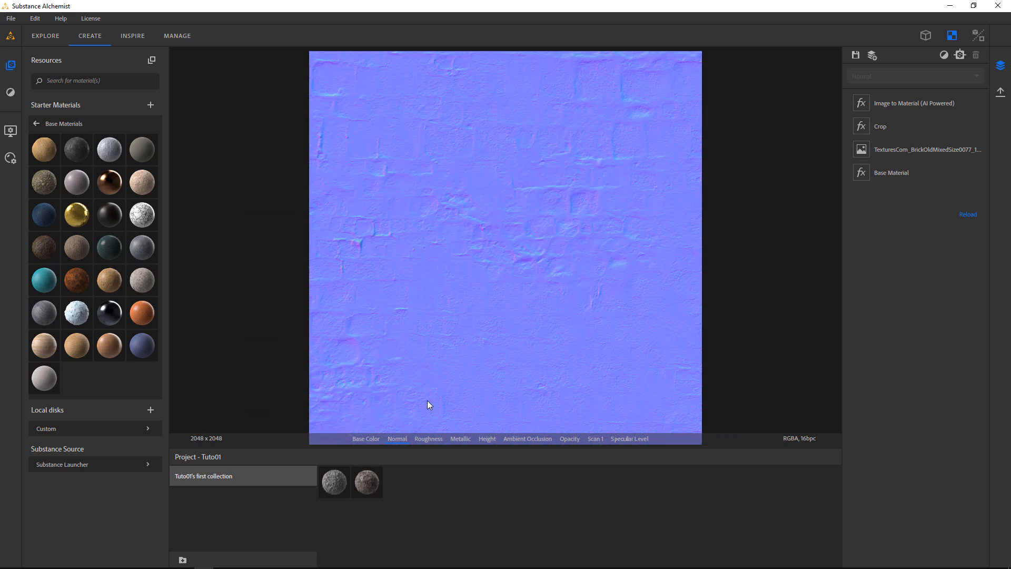
Step: Show only the 3D view and inspect the brick material's relief up close and from different angles
click(925, 36)
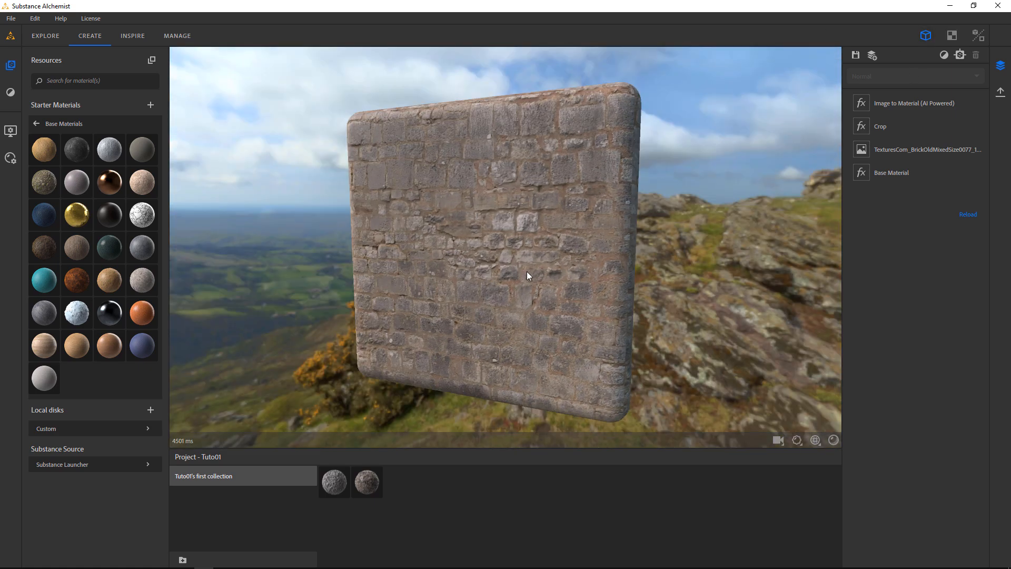
drag(527, 276, 646, 277)
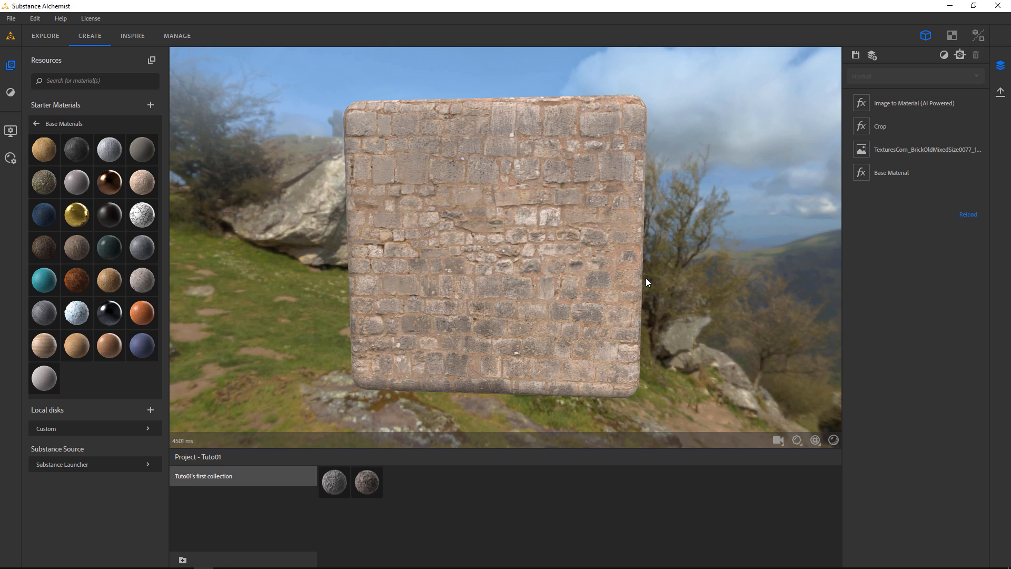
scroll(520, 377, up, 5)
drag(500, 360, 526, 348)
scroll(501, 354, down, 5)
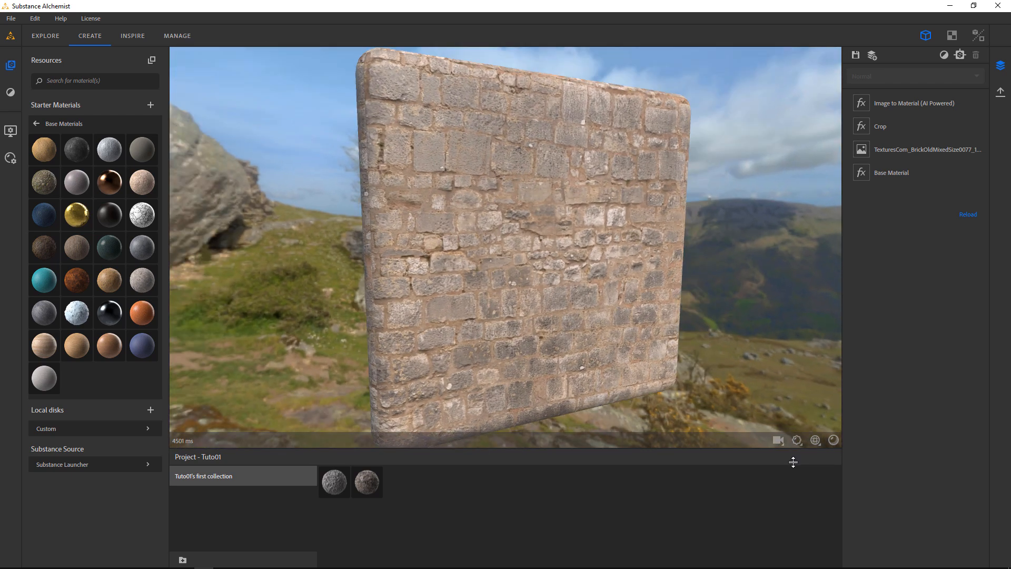
Step: Set the 3D view's displacement amplitude to 0.12 and check the wall's relief
click(797, 440)
drag(644, 391, 663, 395)
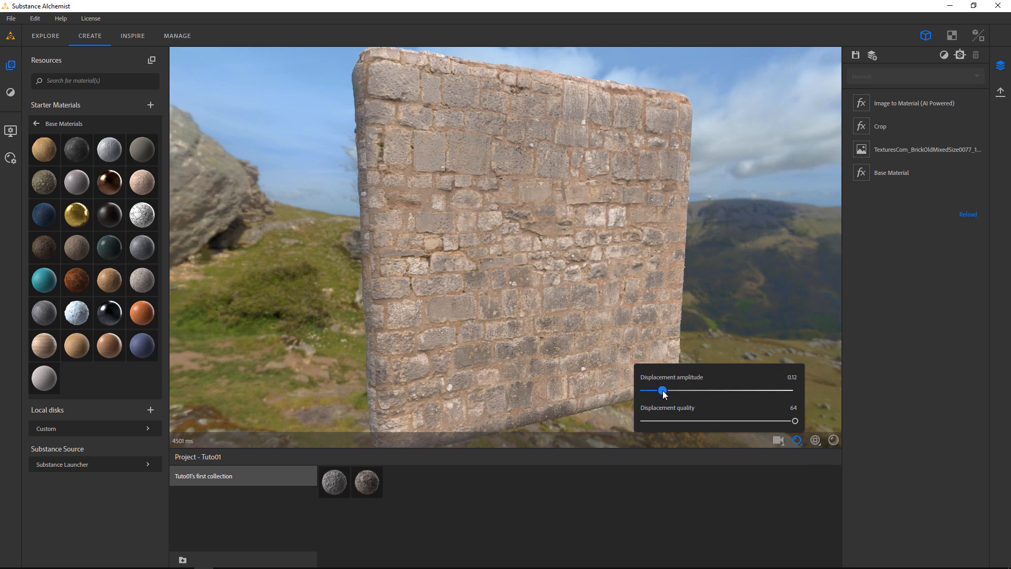
drag(584, 299, 514, 299)
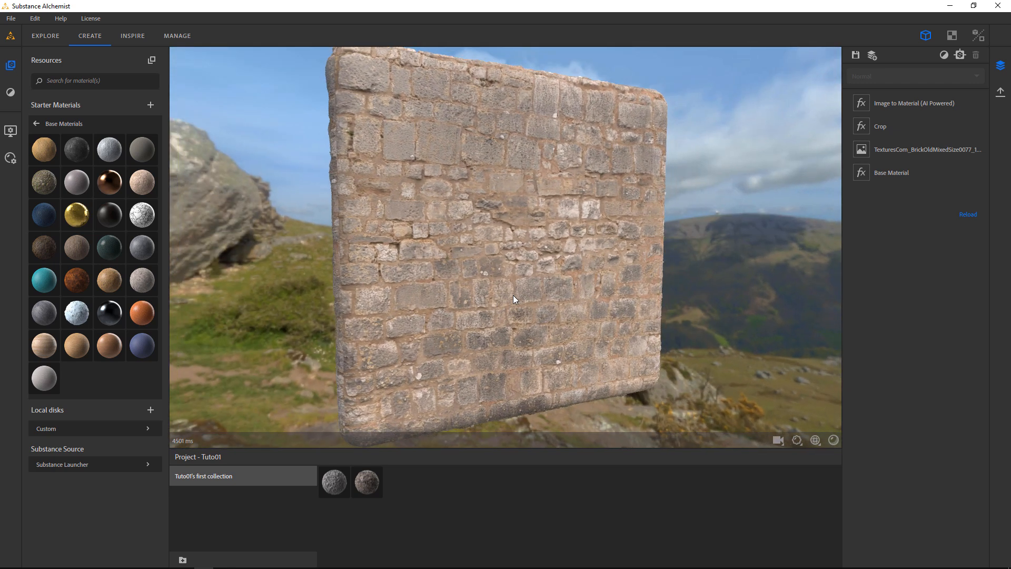
Step: Open the Image to Material (AI Powered) layer's parameters, show the 3D and 2D views side by side and examine the Normal map's details
click(894, 108)
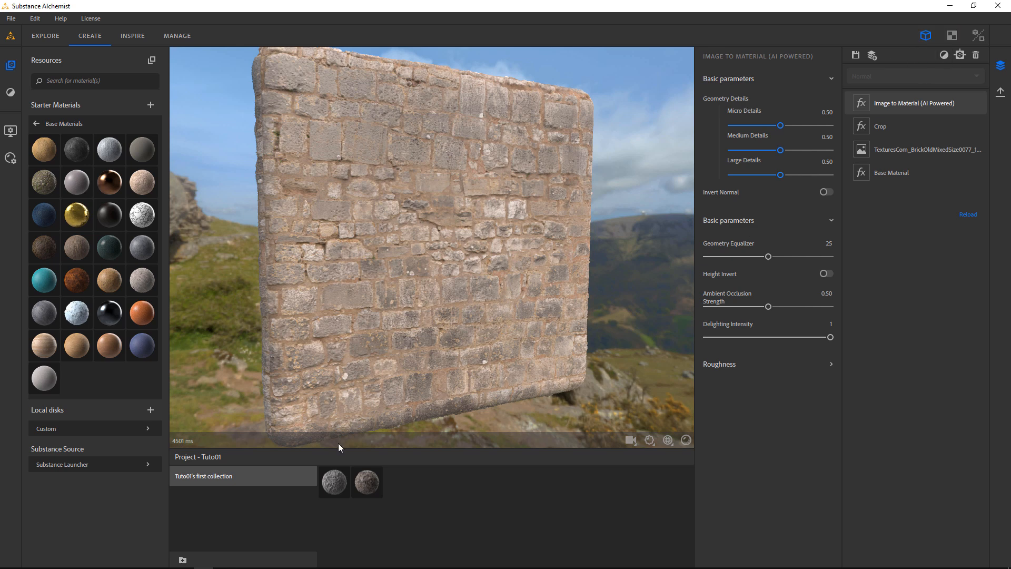
click(978, 35)
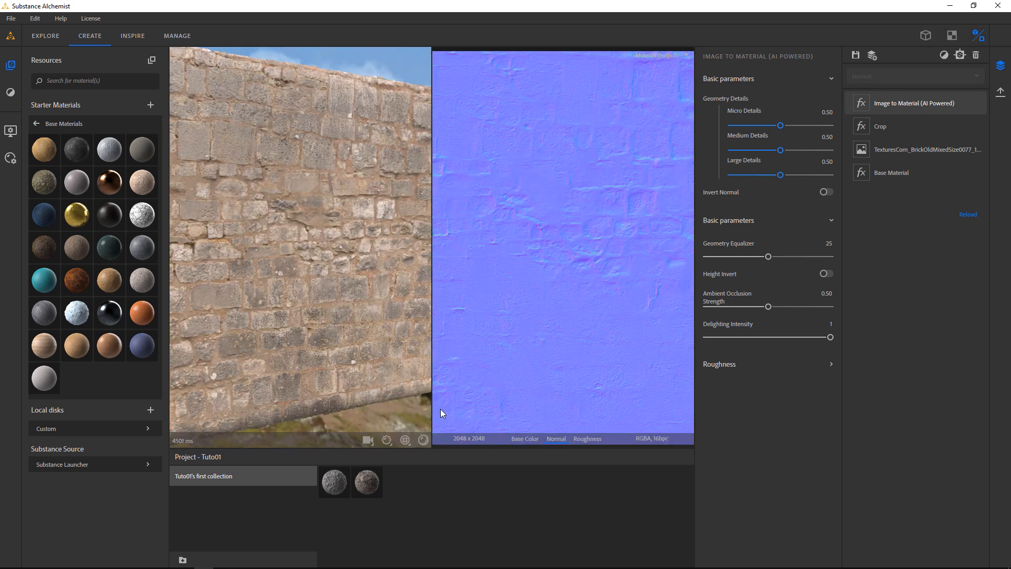
scroll(577, 276, up, 4)
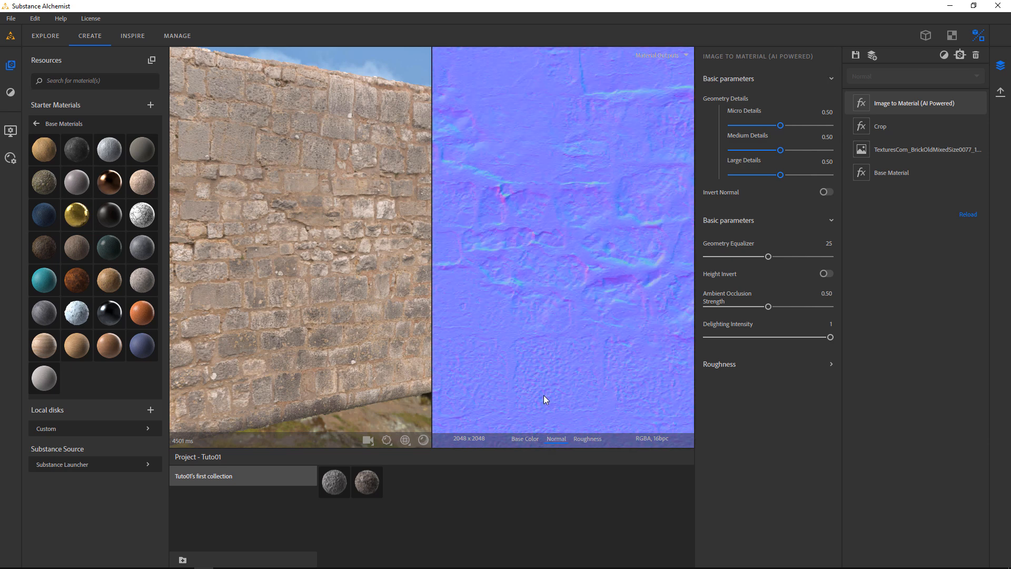
scroll(593, 325, down, 5)
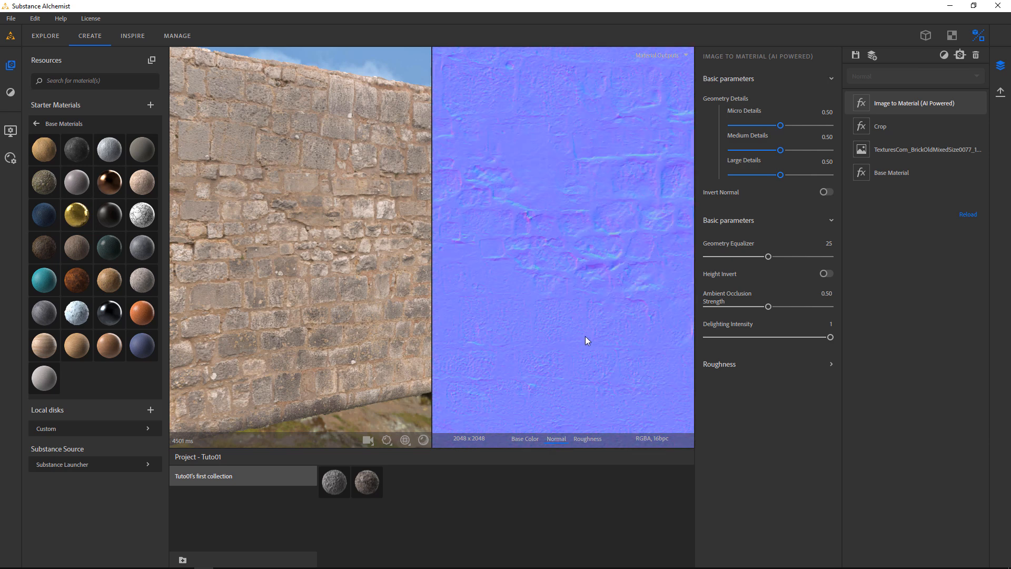
scroll(562, 342, up, 3)
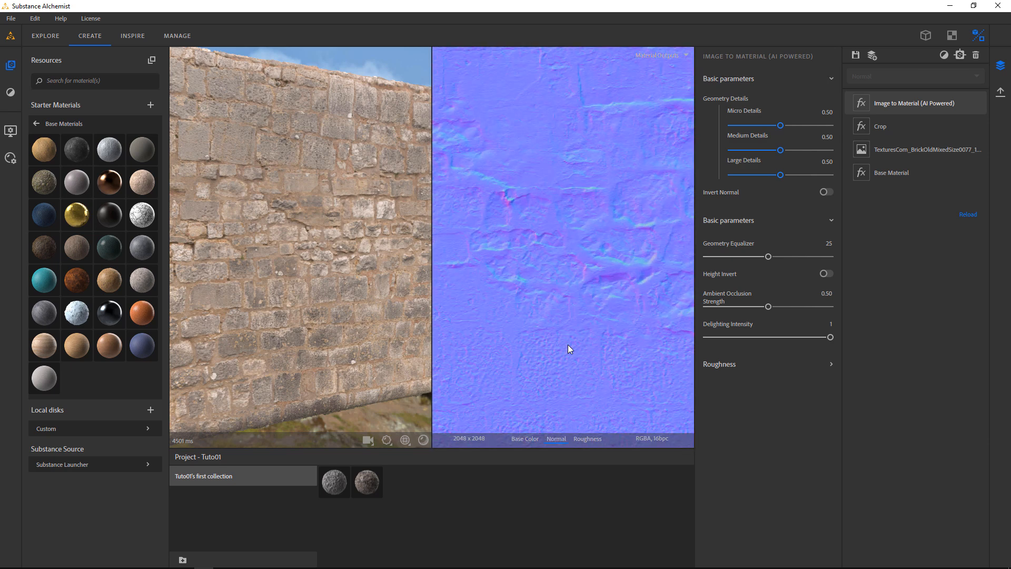
Step: Compare Micro Details at 0.14 and 0.78 on the wall and its Normal map, and set the value to 0.12
right_drag(557, 253, 557, 394)
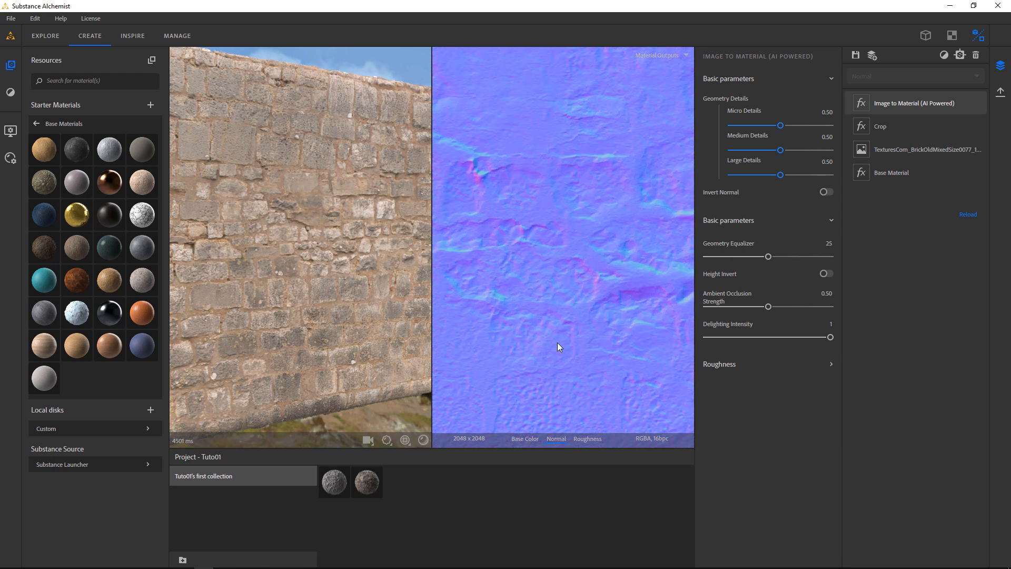
middle_drag(552, 394, 558, 213)
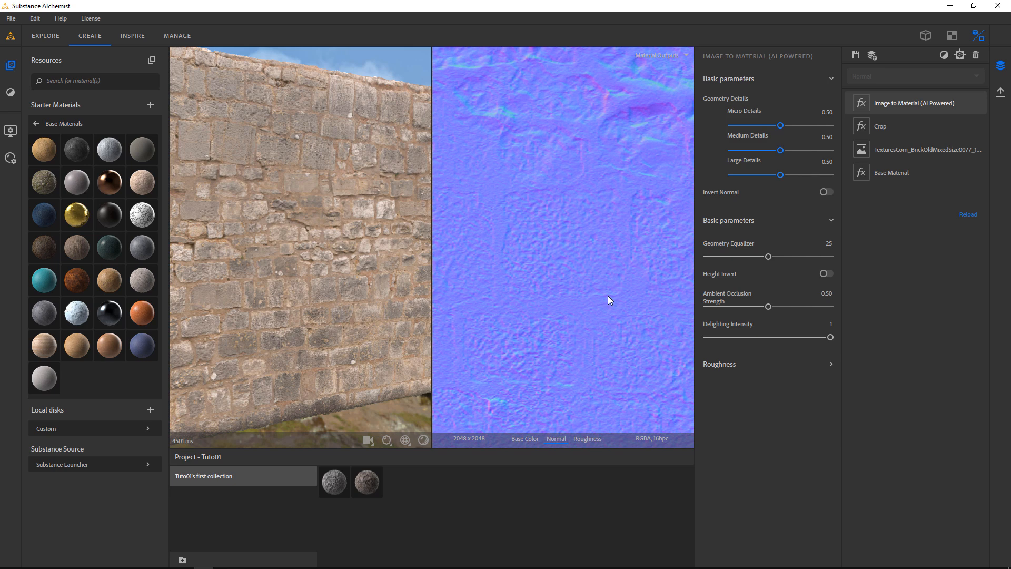
drag(780, 125, 744, 126)
drag(746, 127, 747, 127)
scroll(299, 337, up, 3)
drag(356, 355, 351, 210)
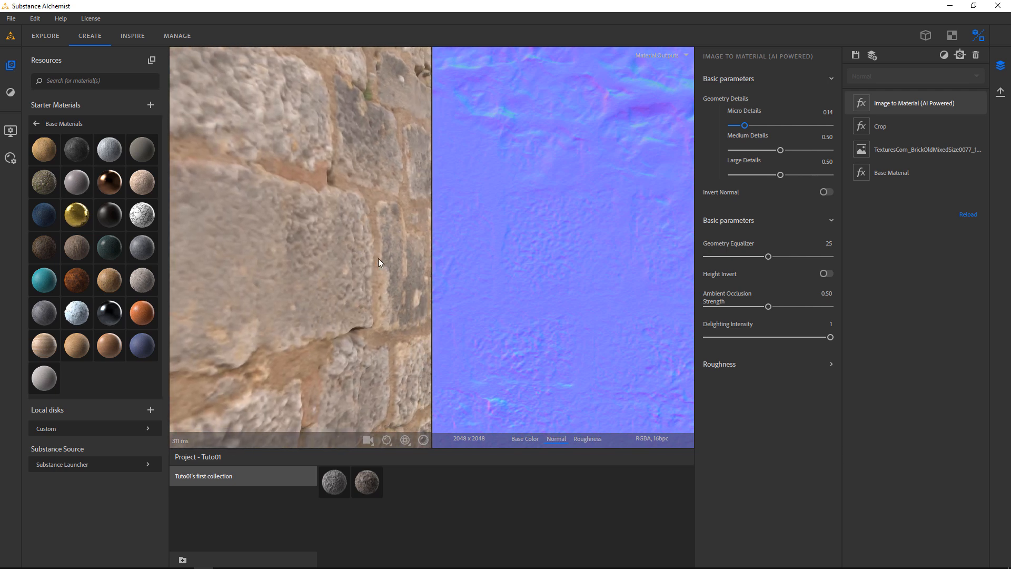
drag(744, 125, 809, 126)
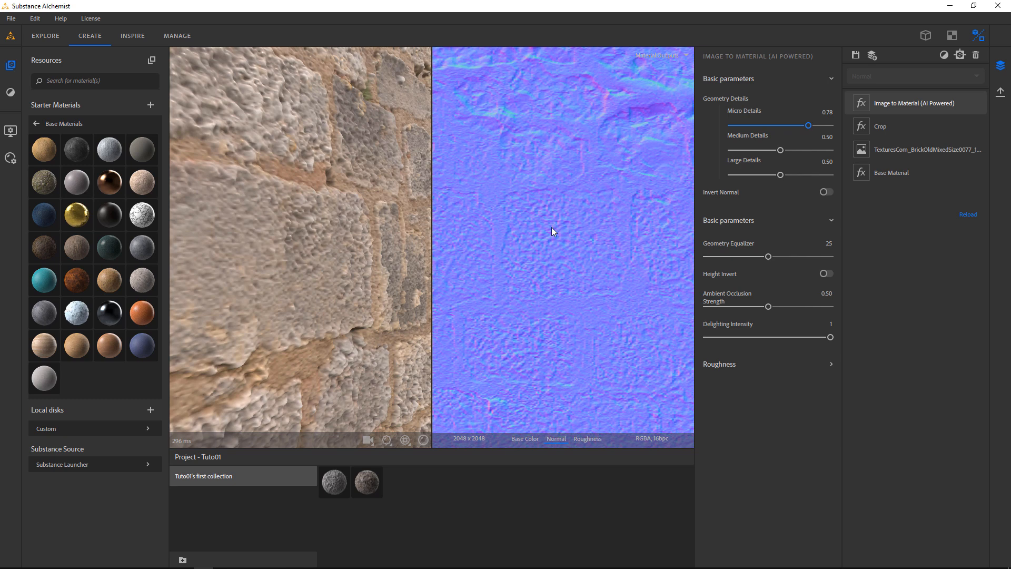
drag(808, 125, 742, 126)
Step: Try Large Details at 0.81 on the wall, and set Medium Details to 0.65 and Large Details to 0.46
drag(780, 175, 811, 178)
scroll(321, 224, down, 5)
drag(321, 229, 315, 267)
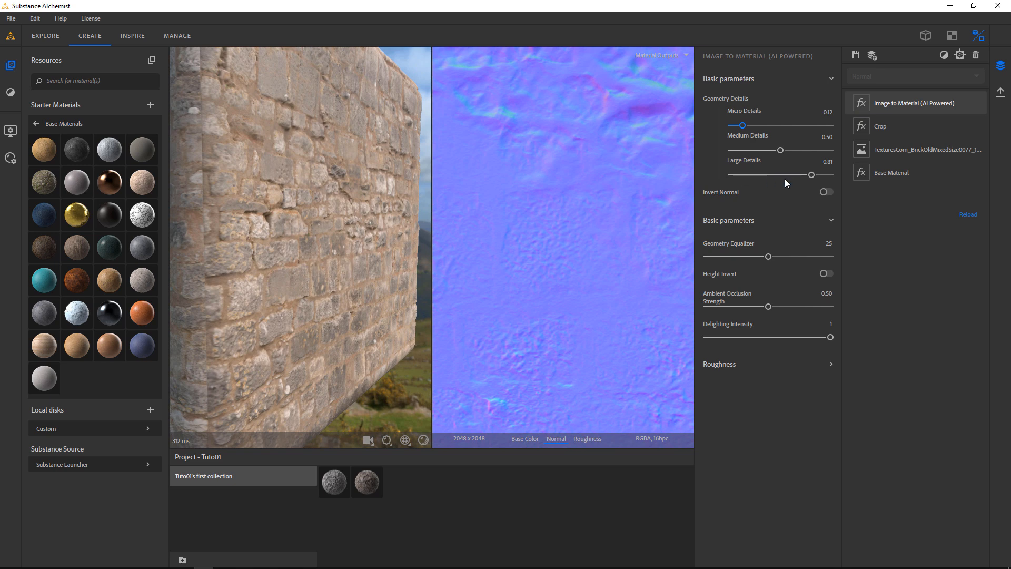
drag(811, 174, 795, 152)
drag(795, 174, 777, 176)
scroll(364, 192, up, 4)
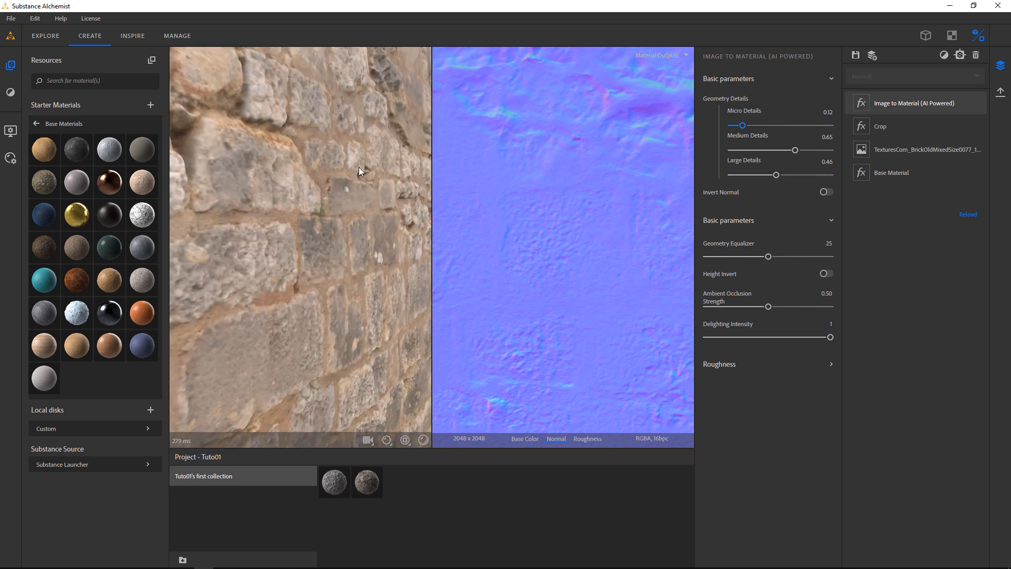
Step: Try lower and higher Geometry Equalizer values on the whole wall, ending at 41.59
scroll(335, 291, down, 5)
drag(349, 286, 320, 272)
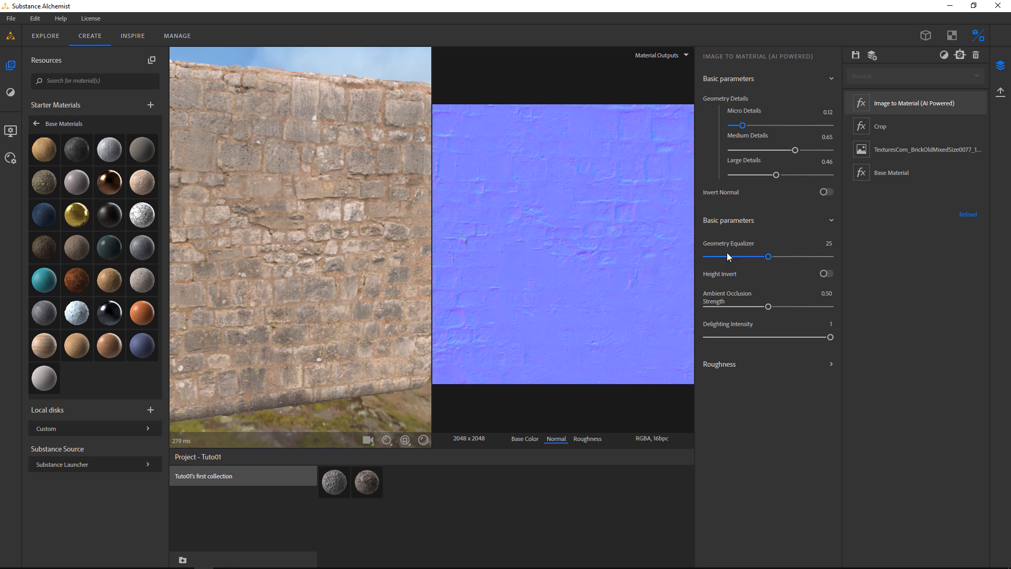
drag(767, 257, 735, 249)
drag(757, 263, 798, 267)
mouse_move(801, 258)
mouse_down()
mouse_move(715, 260)
mouse_move(812, 260)
mouse_up()
Step: Show the Ambient Occlusion channel, set Ambient Occlusion Strength to 1 and examine the map from afar and up close
drag(532, 447, 572, 451)
click(573, 441)
drag(768, 306, 825, 302)
scroll(593, 292, up, 3)
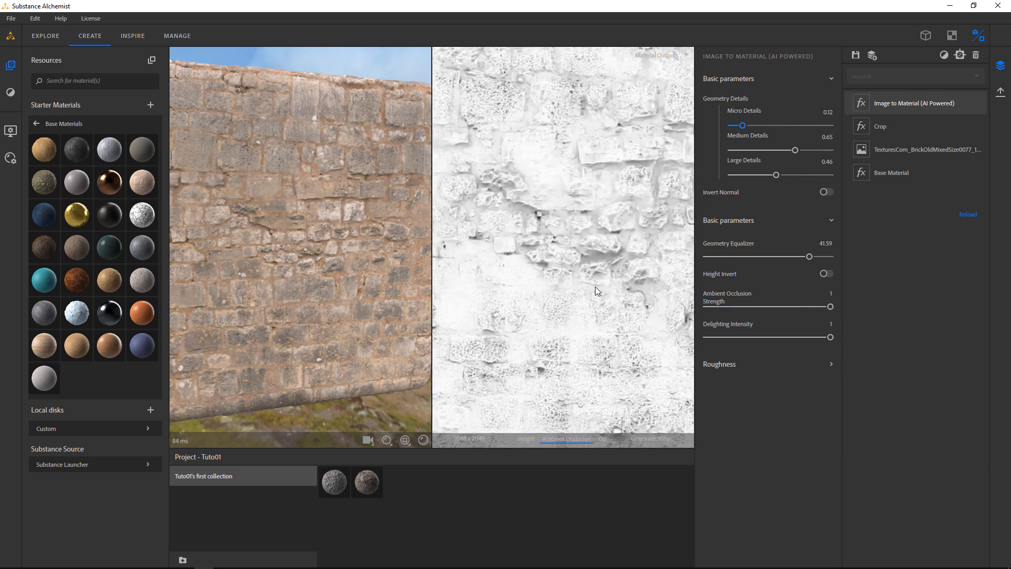
scroll(597, 275, up, 2)
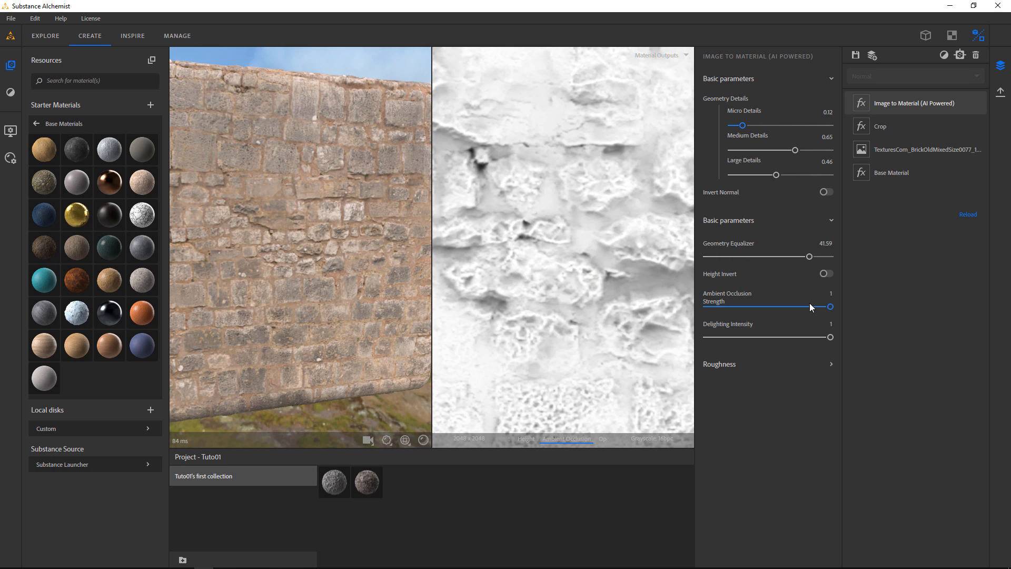
drag(830, 307, 859, 309)
drag(831, 308, 851, 320)
scroll(608, 270, down, 5)
scroll(608, 271, up, 2)
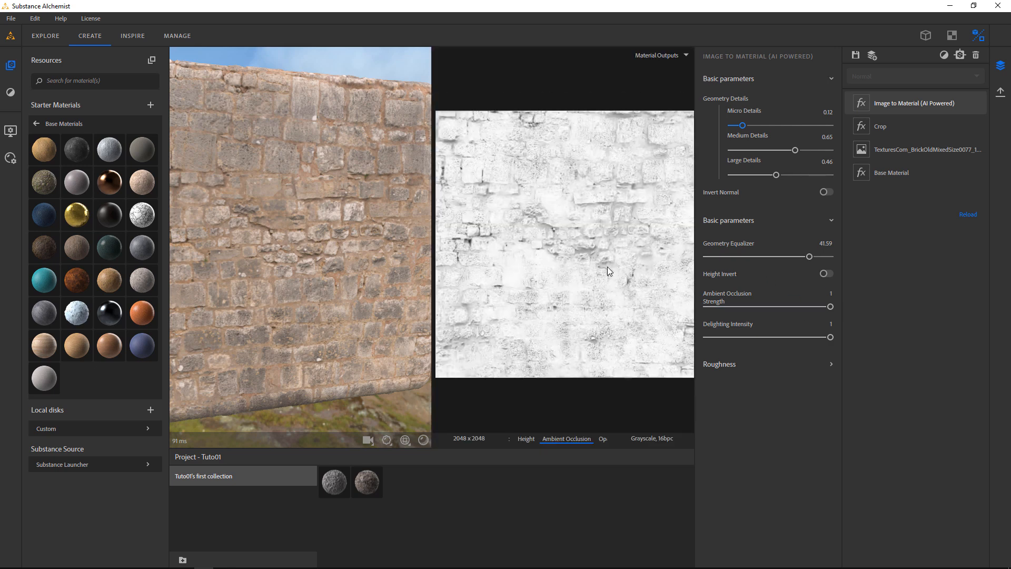
scroll(607, 268, up, 5)
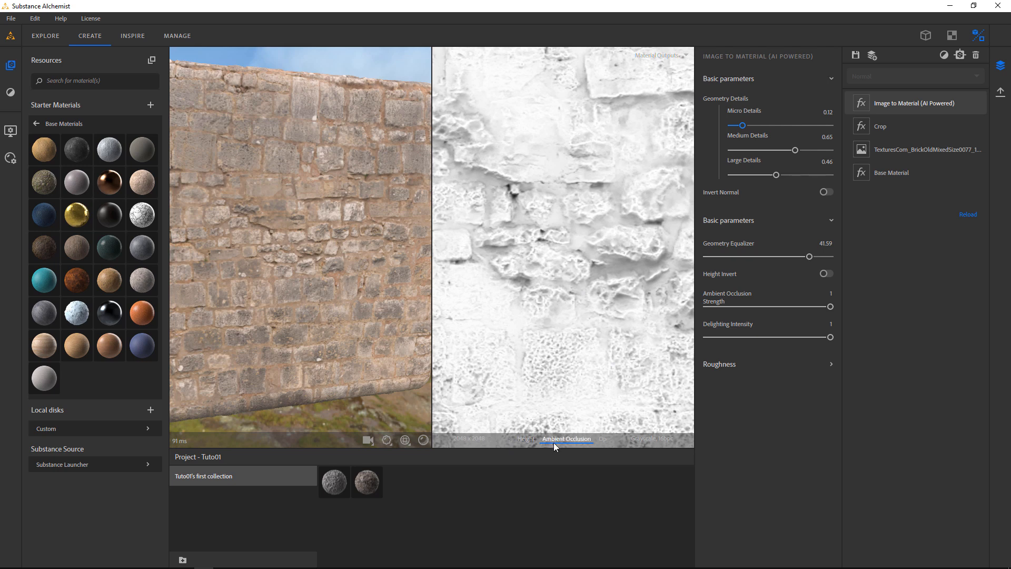
scroll(549, 445, up, 5)
Step: Show the Base Color channel, compare Delighting Intensity at 0.90 and 0 on the bricks, and set it to 0.78
click(514, 440)
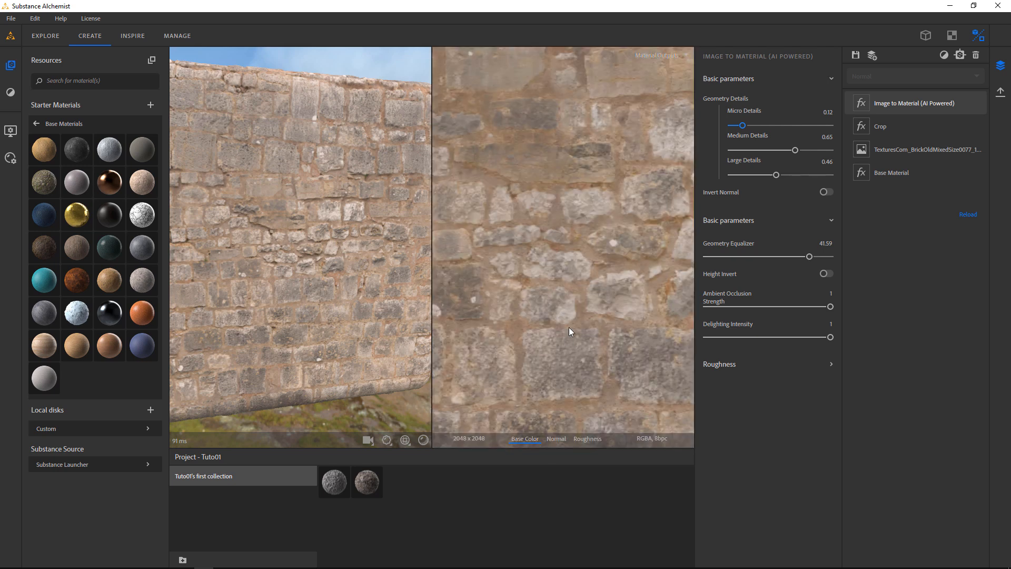
scroll(610, 248, down, 2)
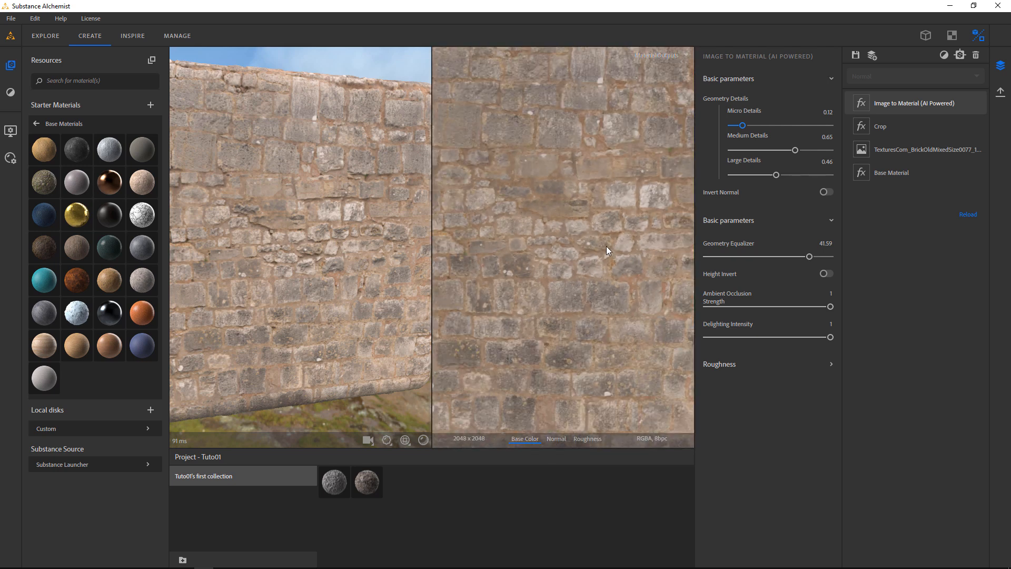
scroll(579, 227, up, 2)
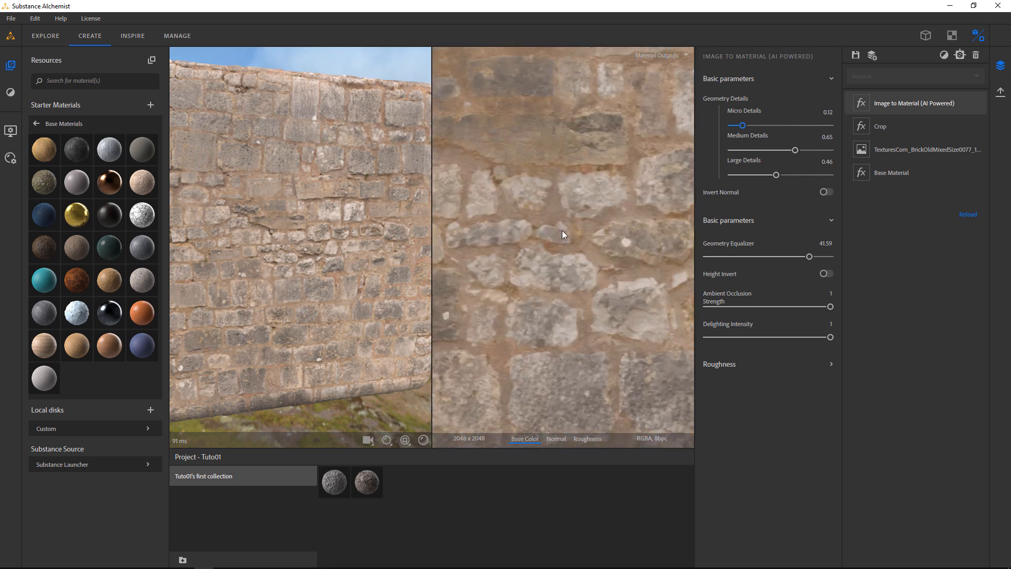
click(743, 342)
drag(748, 331, 815, 335)
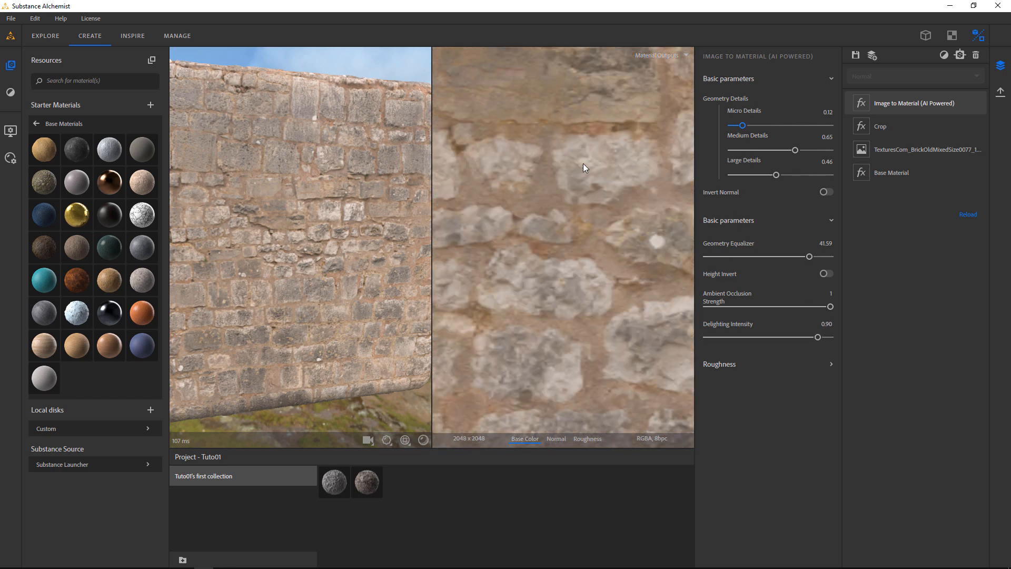
drag(821, 335, 693, 342)
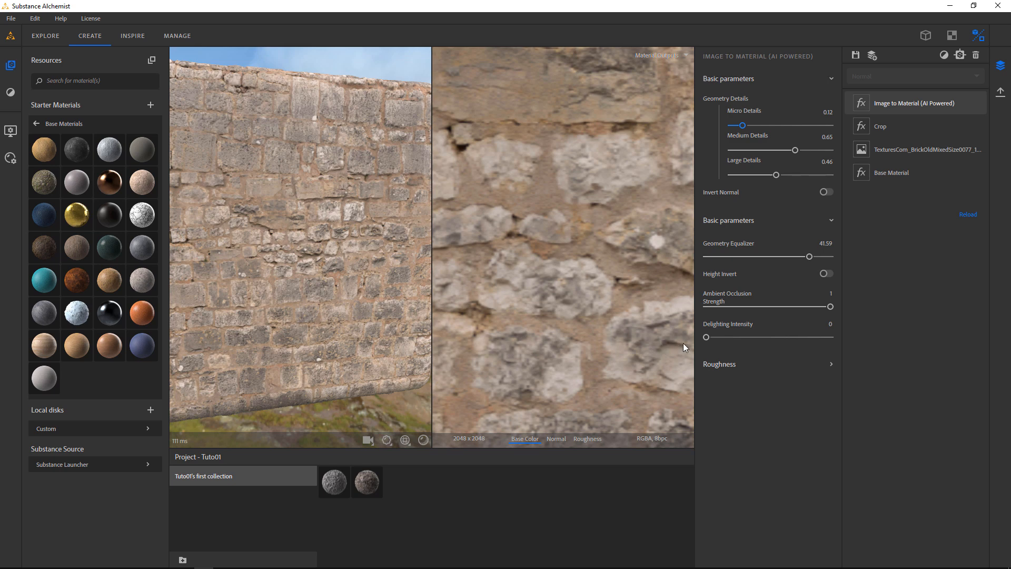
drag(706, 337, 804, 346)
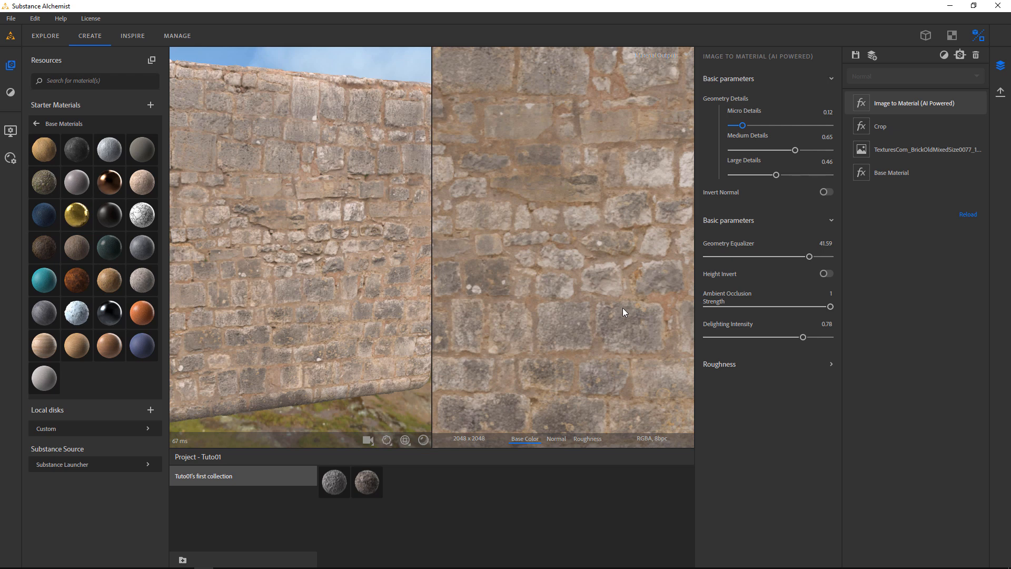
scroll(622, 306, up, 5)
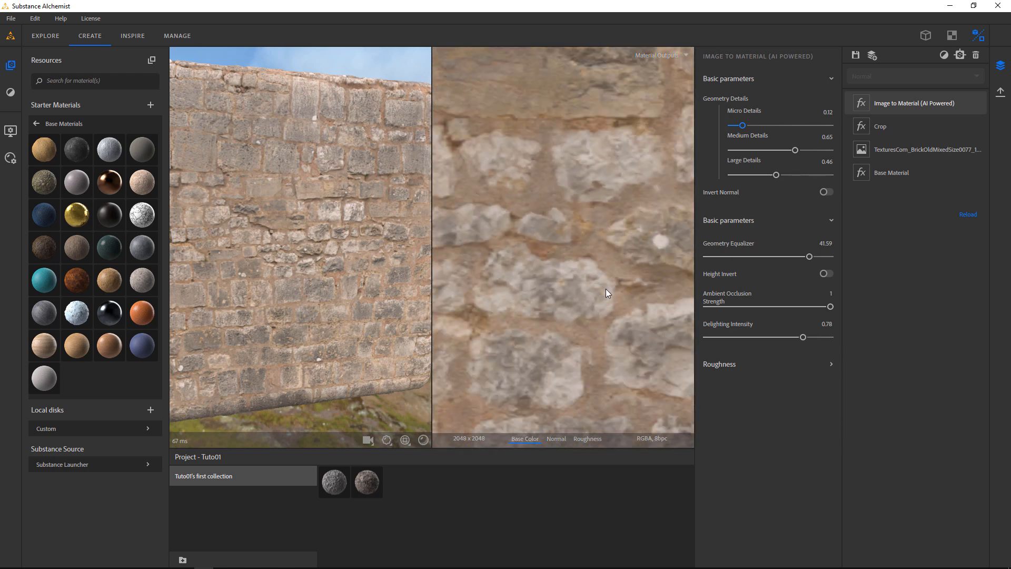
scroll(606, 289, down, 8)
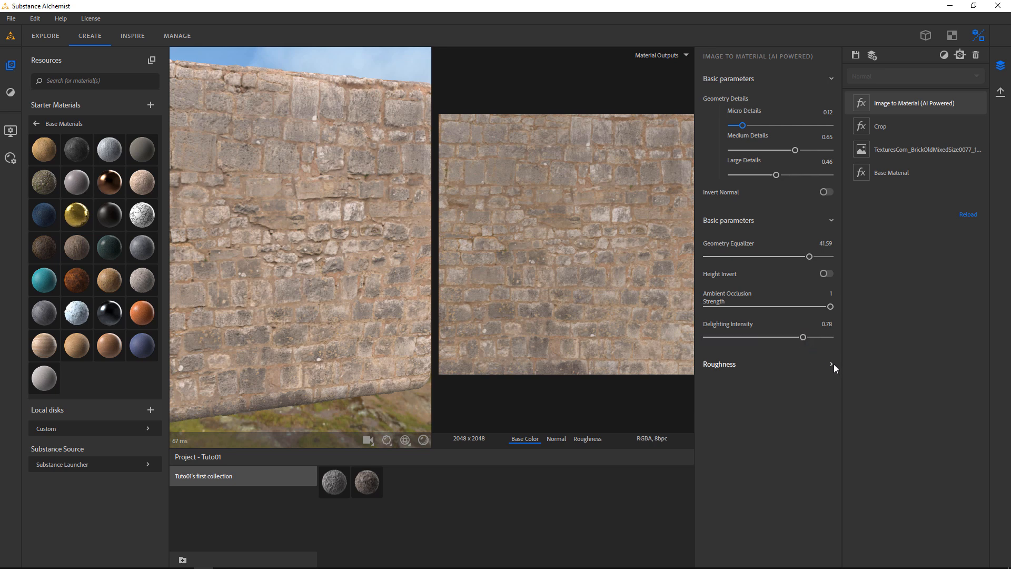
Step: Collapse the second Basic parameters group, expand the Roughness parameters and examine the Roughness channel
click(830, 218)
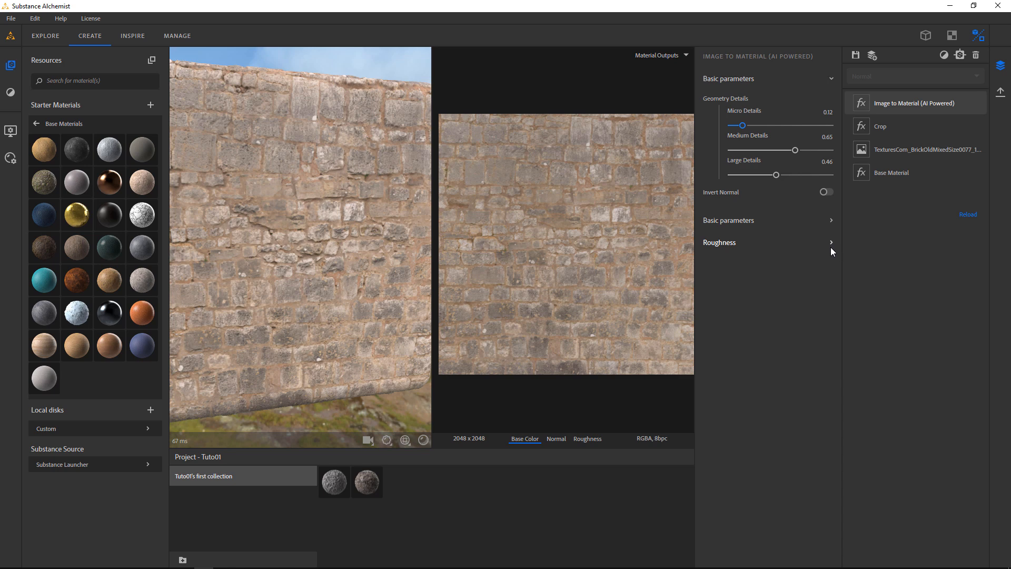
click(830, 241)
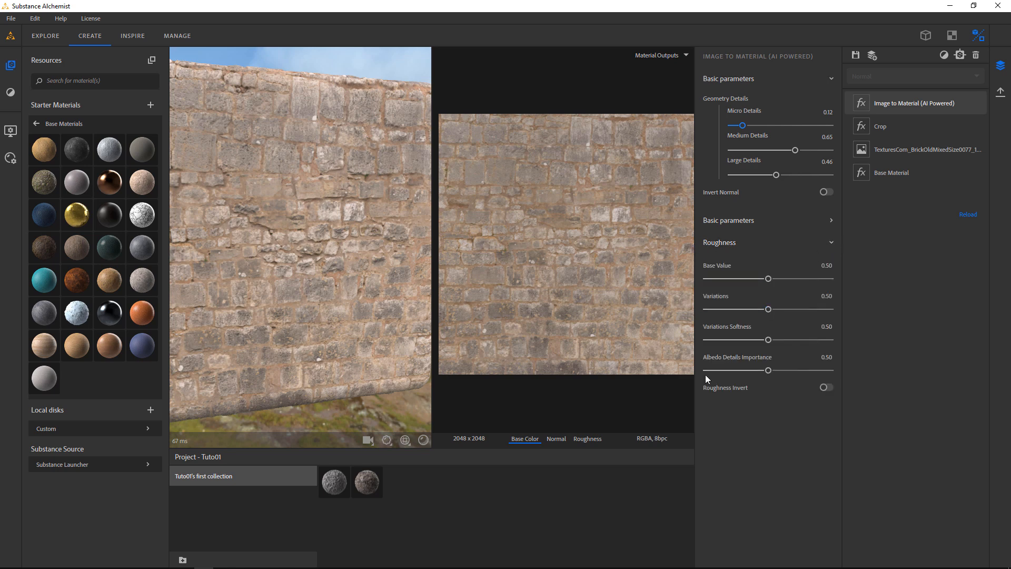
click(588, 439)
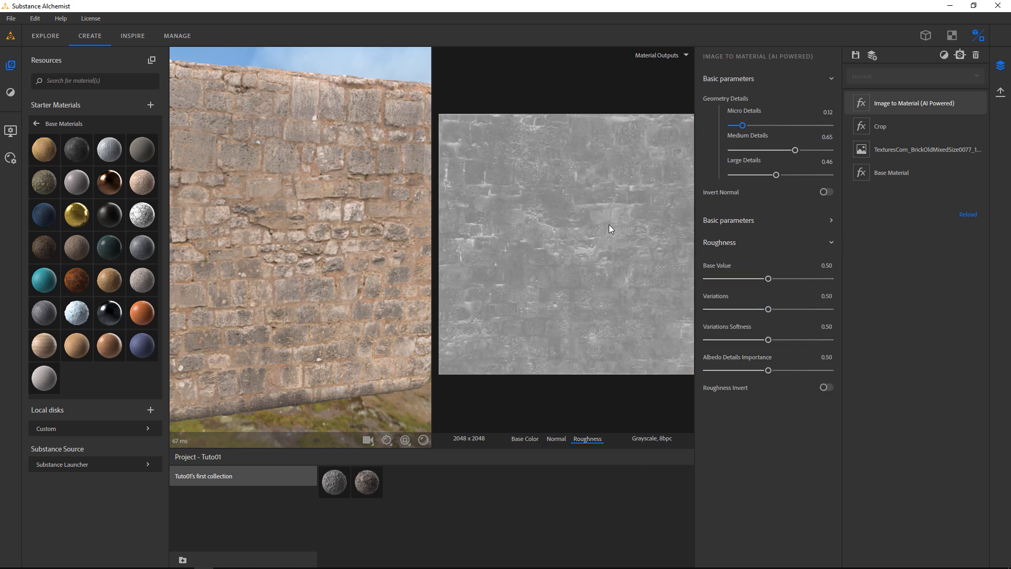
scroll(608, 224, up, 3)
scroll(608, 224, down, 3)
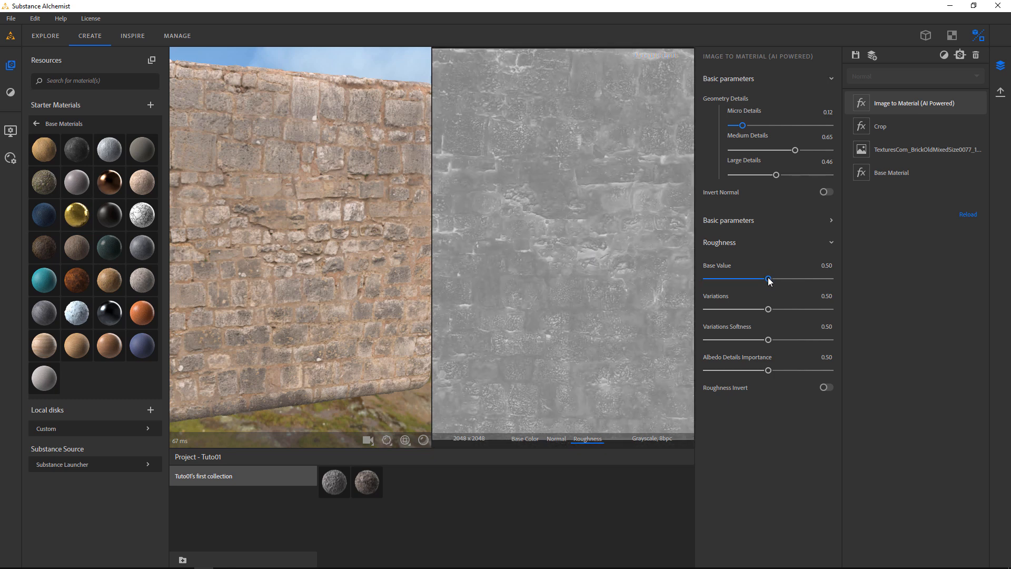
Step: Try a roughness Base Value of 0.20, inspect the wall's reflections and return the value to 0.50
drag(769, 278, 731, 279)
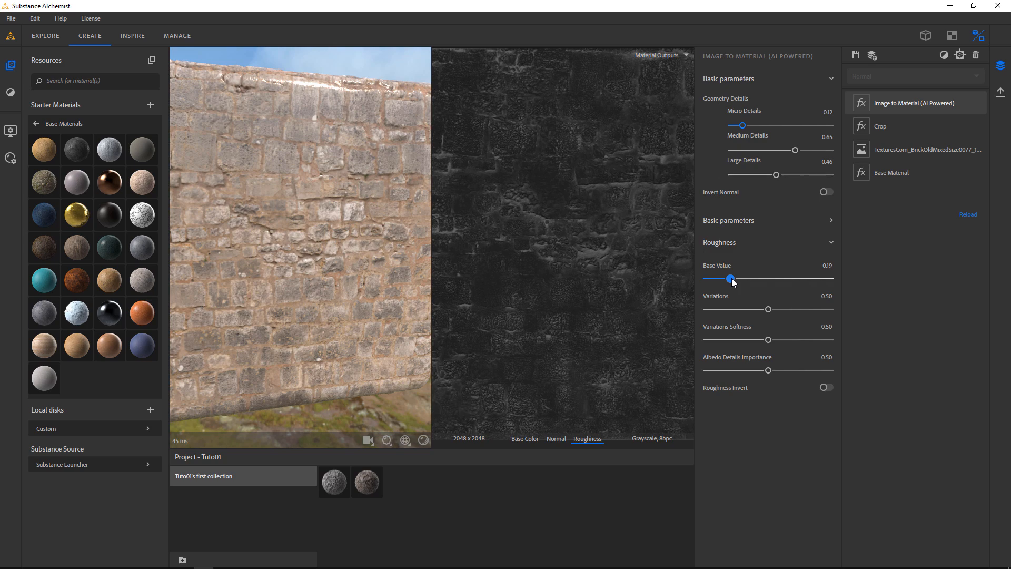
drag(254, 219, 334, 233)
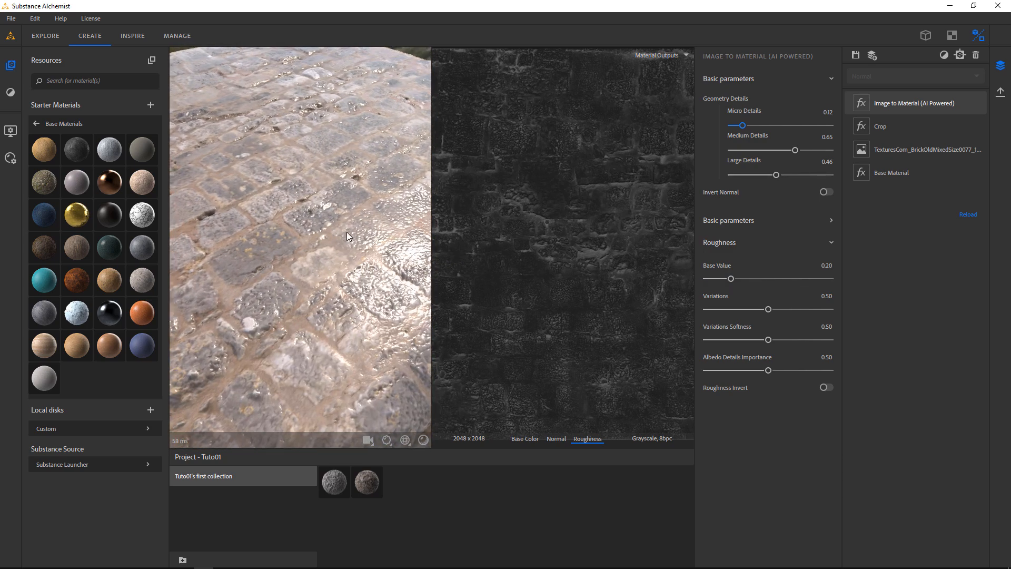
drag(732, 279, 771, 282)
drag(773, 283, 768, 279)
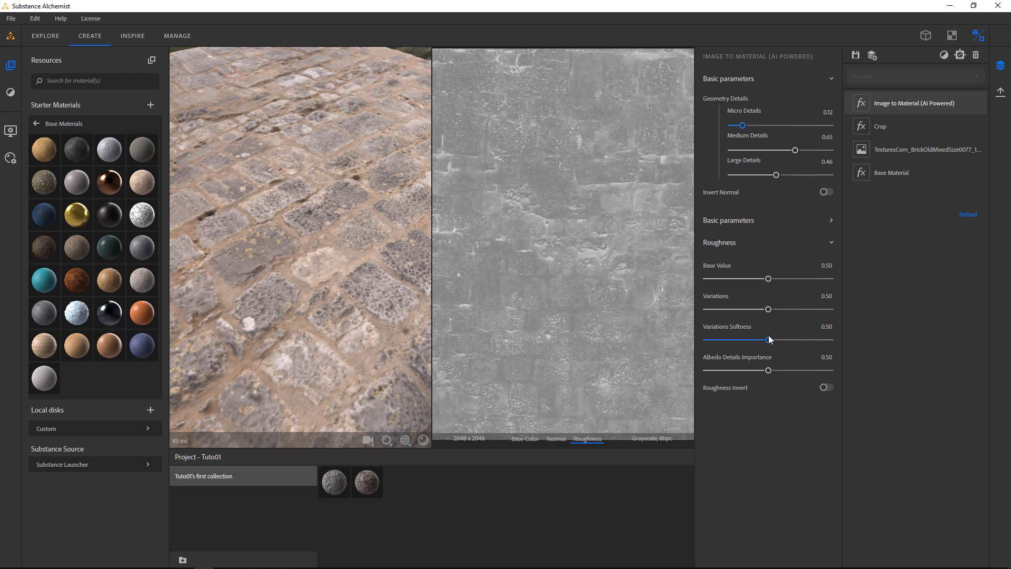
Step: Set the roughness Base Value to 0.51, Variations to 0.22 and Variations Softness to 0.71
drag(769, 309, 714, 312)
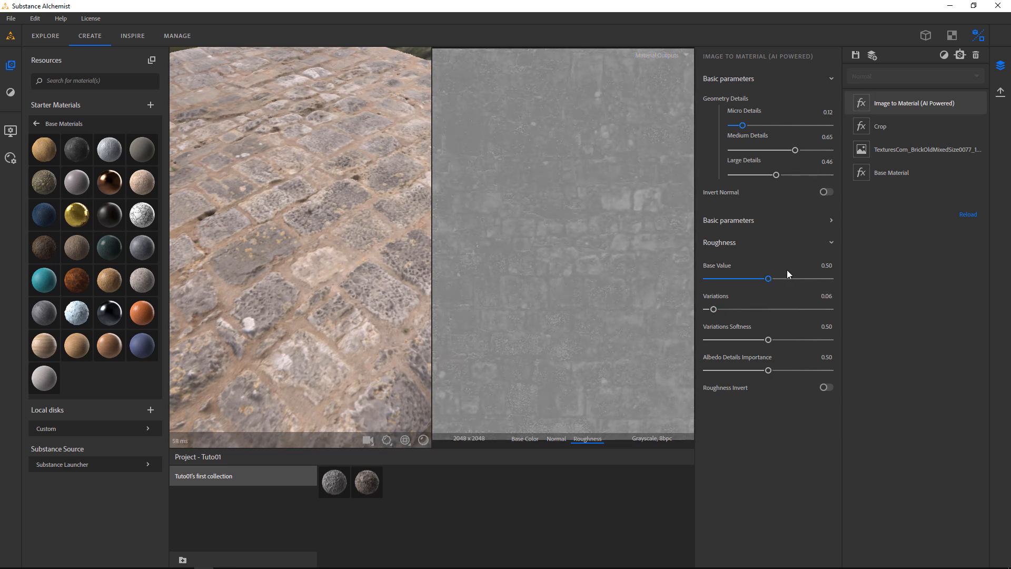
mouse_move(770, 283)
mouse_down()
mouse_move(785, 282)
mouse_move(769, 279)
mouse_up()
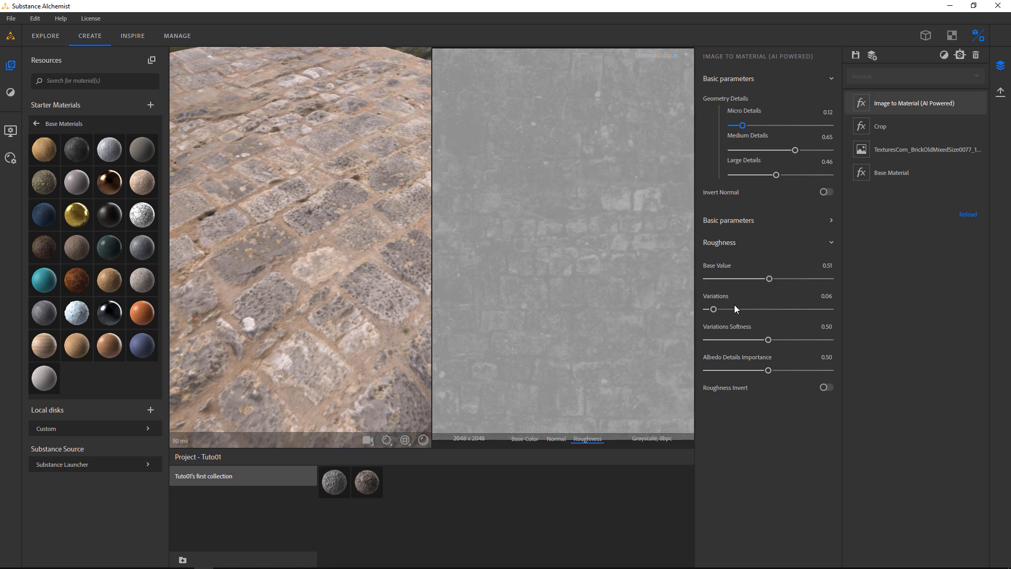
drag(715, 309, 793, 340)
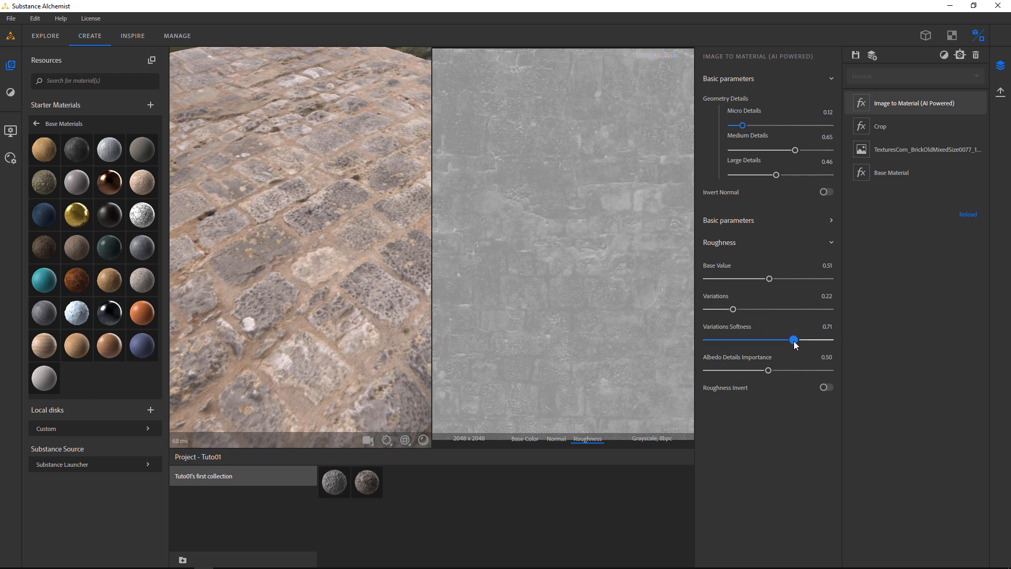
Step: Test Albedo Details Importance at 0 and Roughness Invert on and off, and set Albedo Details Importance to 0.78 and Variations Softness to 0.65
drag(768, 371, 690, 361)
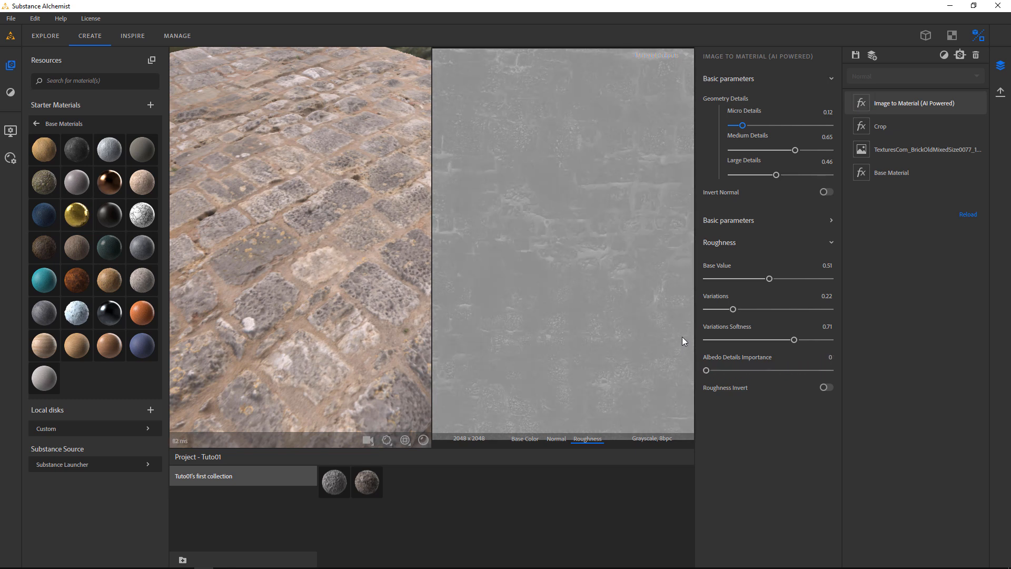
drag(714, 369, 798, 370)
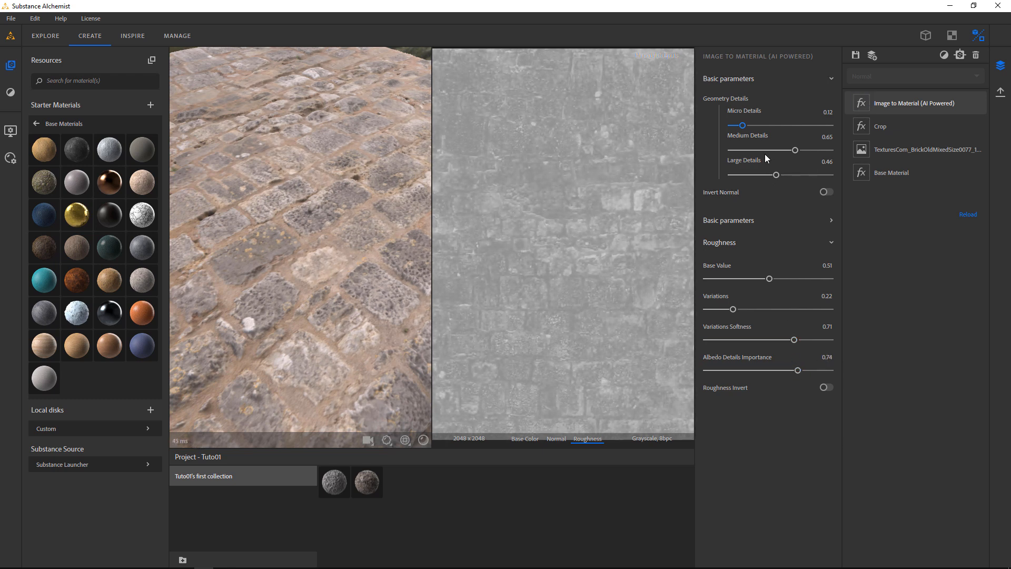
click(825, 388)
click(826, 388)
scroll(595, 301, down, 4)
scroll(595, 297, up, 1)
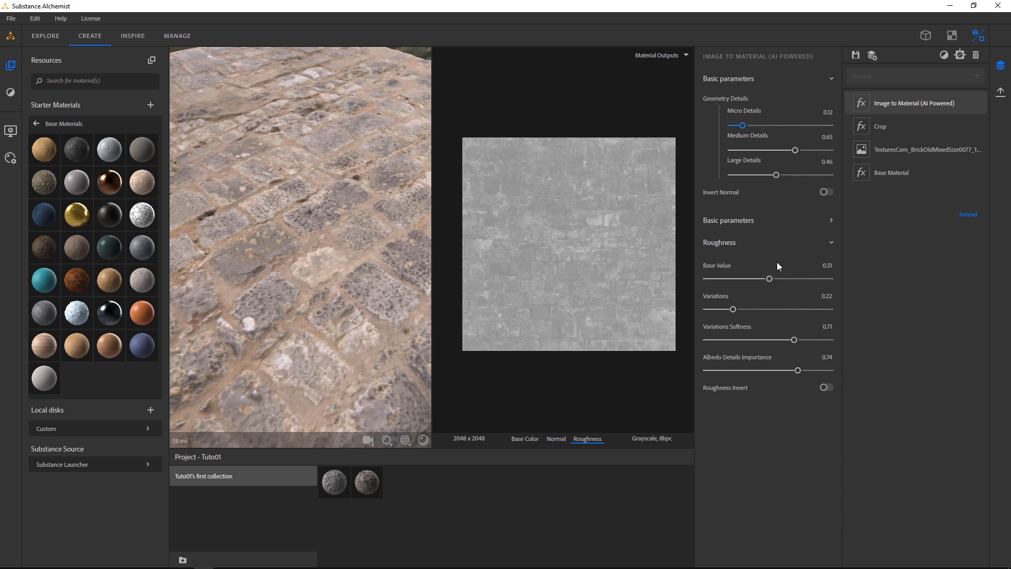
drag(794, 340, 803, 370)
Step: Collapse all the filter's parameter groups, show the Base Color channel and inspect the wall's corner in 3D
click(763, 221)
click(741, 79)
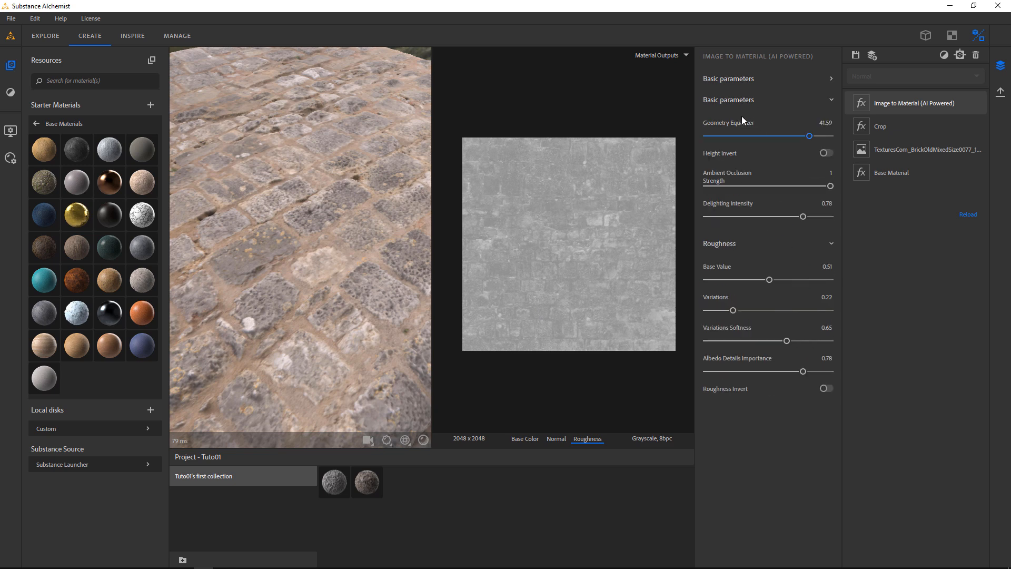
click(744, 103)
click(822, 121)
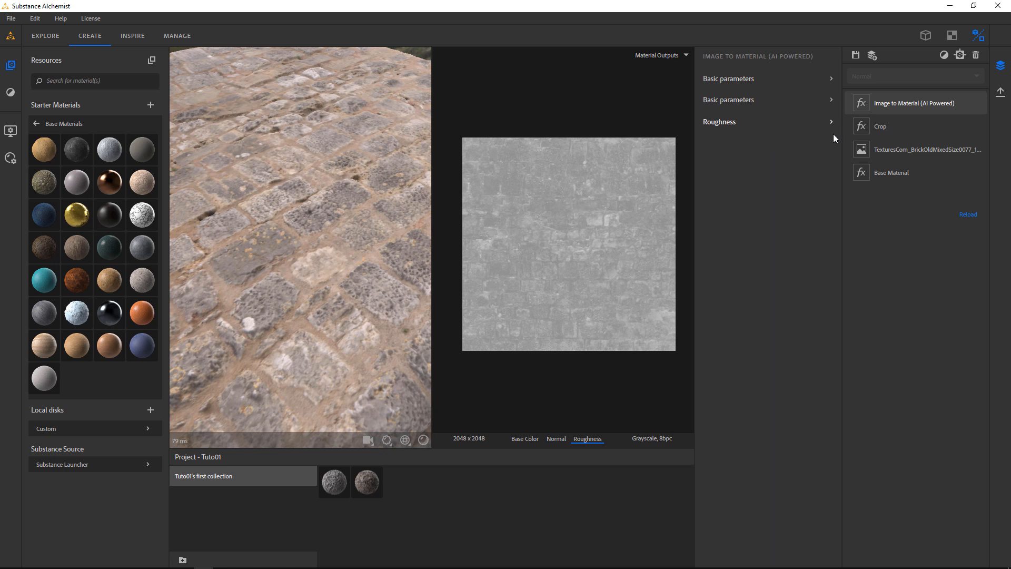
click(526, 440)
drag(326, 334, 305, 236)
scroll(307, 237, up, 6)
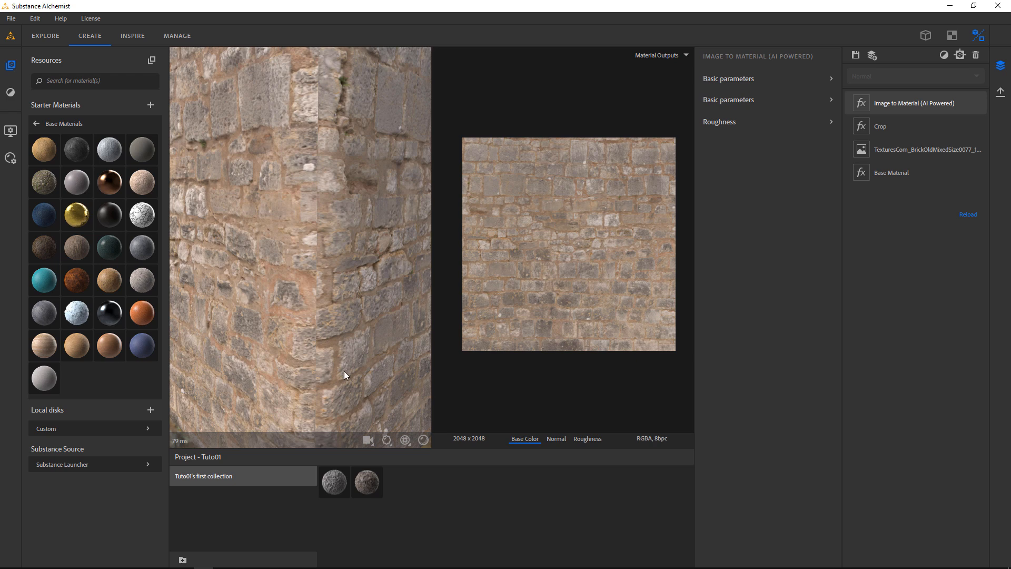
Step: Display the texture repeated in the 2D view and inspect its tiling seams in the Base Color, Normal and Roughness channels
scroll(592, 393, down, 3)
key(space)
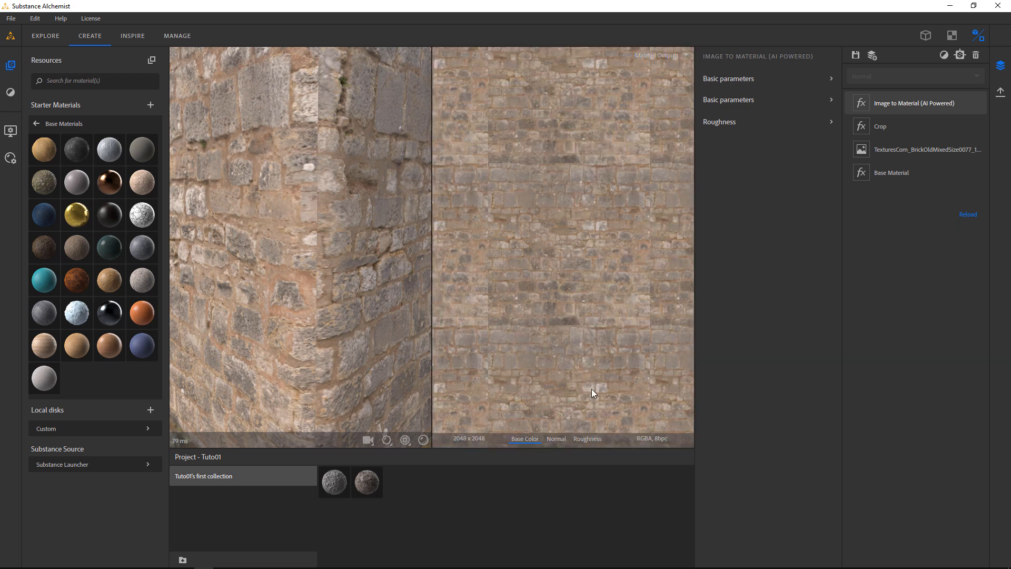
scroll(491, 168, up, 3)
scroll(448, 114, down, 2)
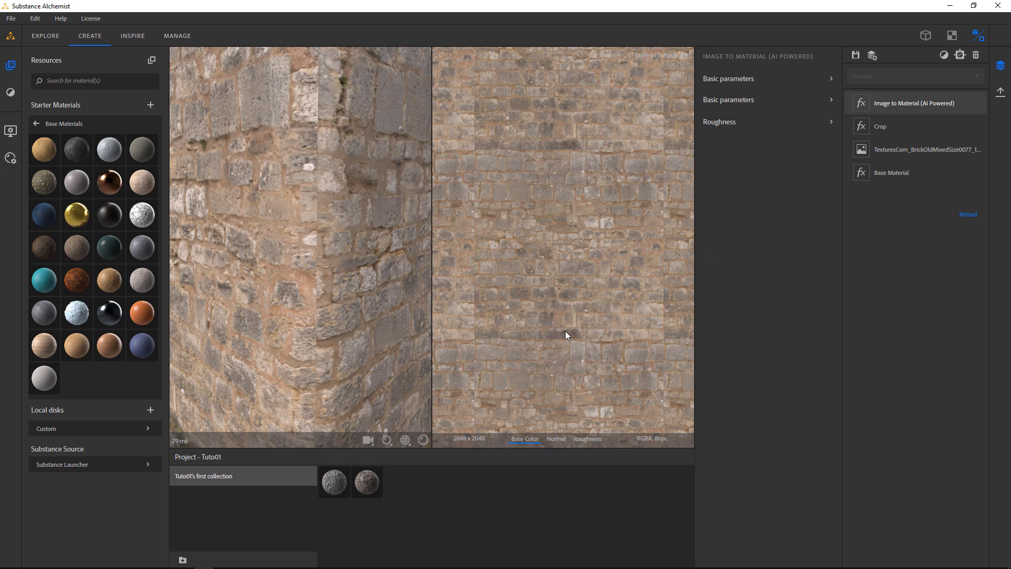
scroll(548, 376, up, 2)
scroll(548, 377, down, 2)
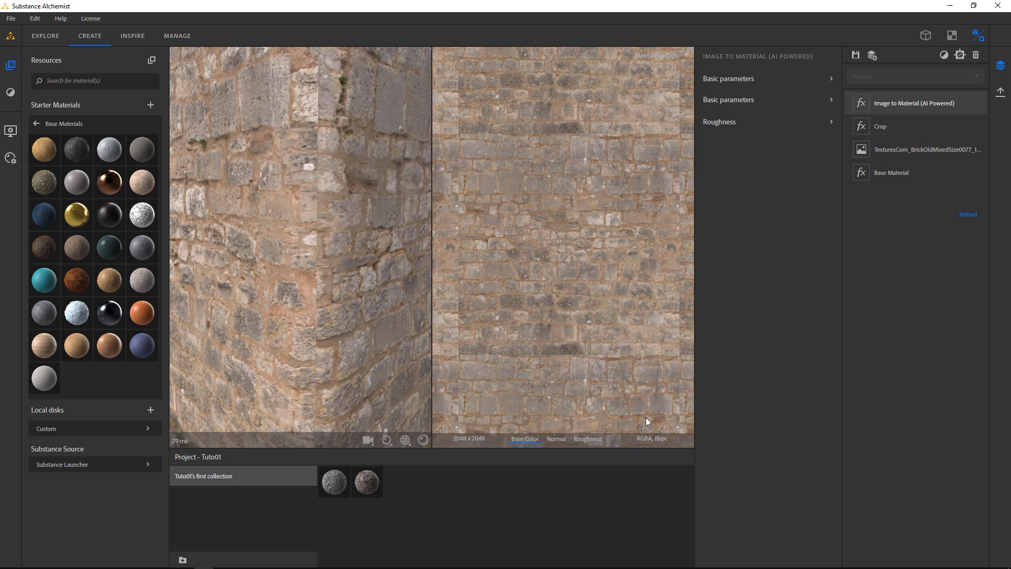
click(557, 439)
click(590, 439)
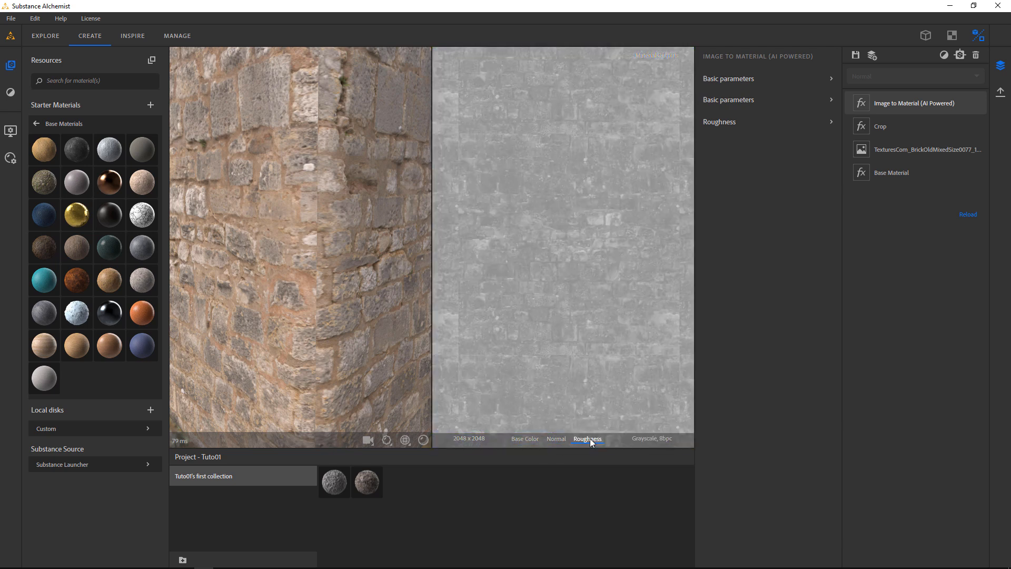
click(556, 440)
click(525, 440)
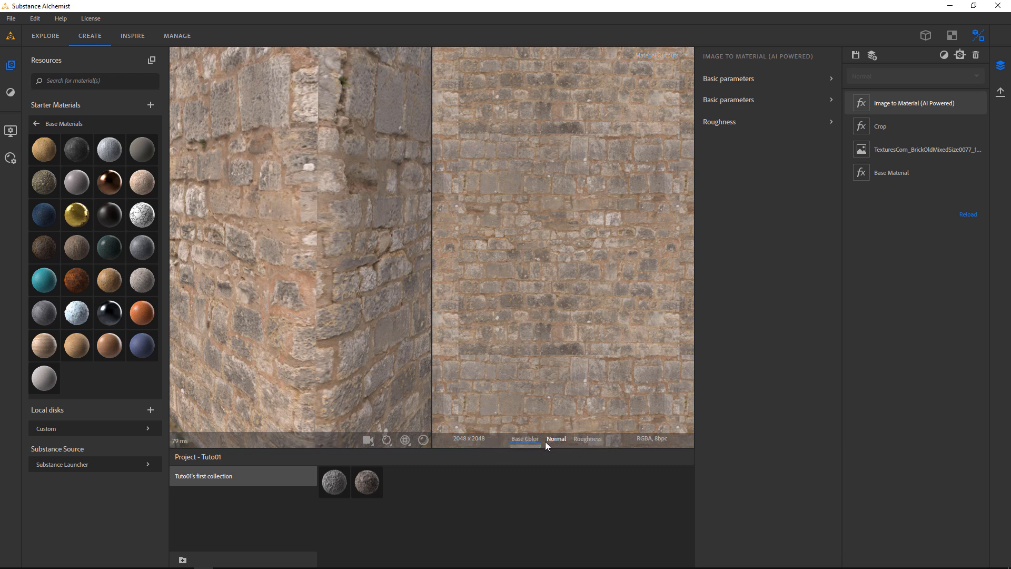
Step: Add the Make It Tile Advanced filter above Image to Material and toggle its visibility off and on to compare the seams
click(943, 56)
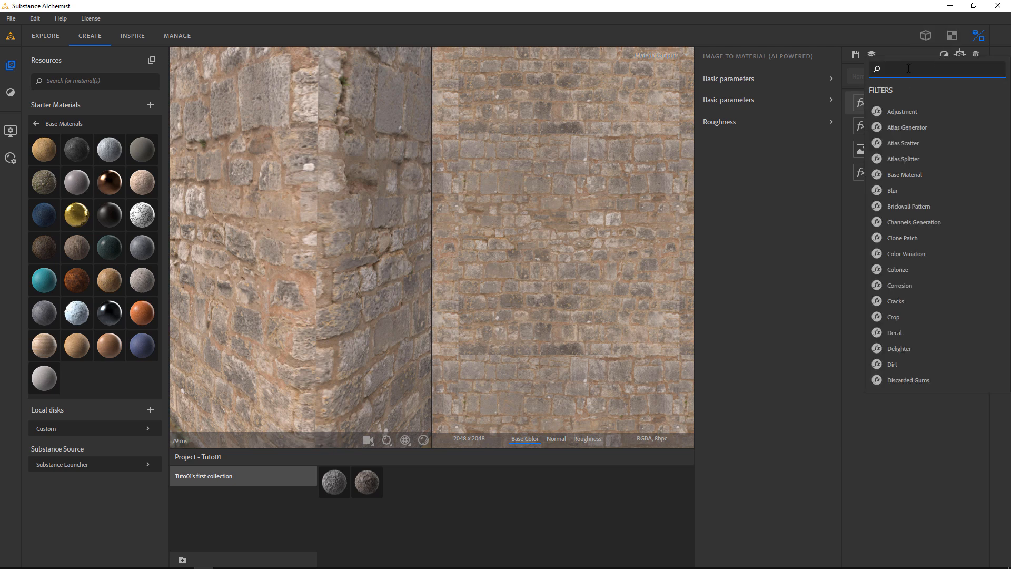
text(TILE)
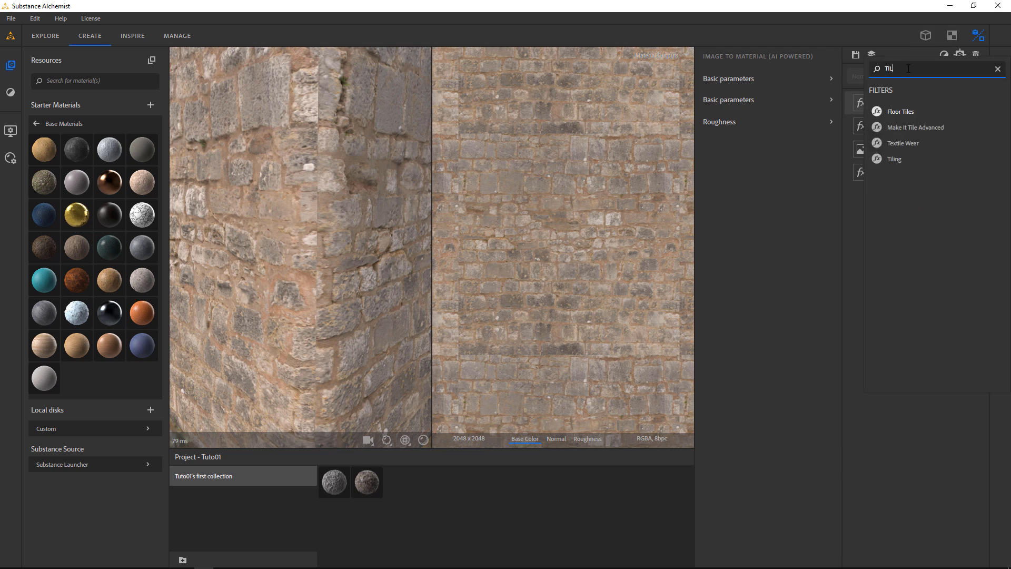
click(905, 127)
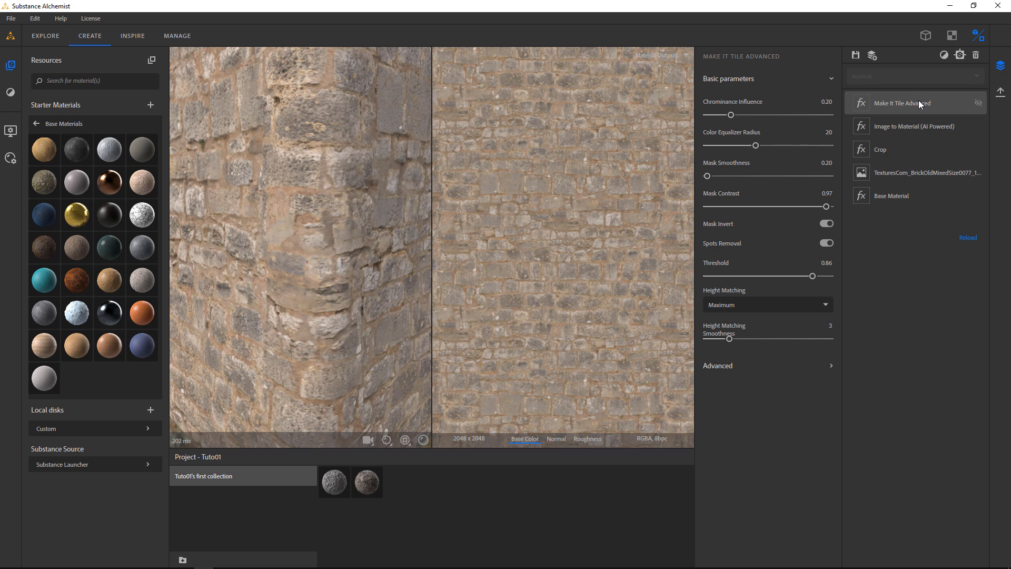
click(978, 105)
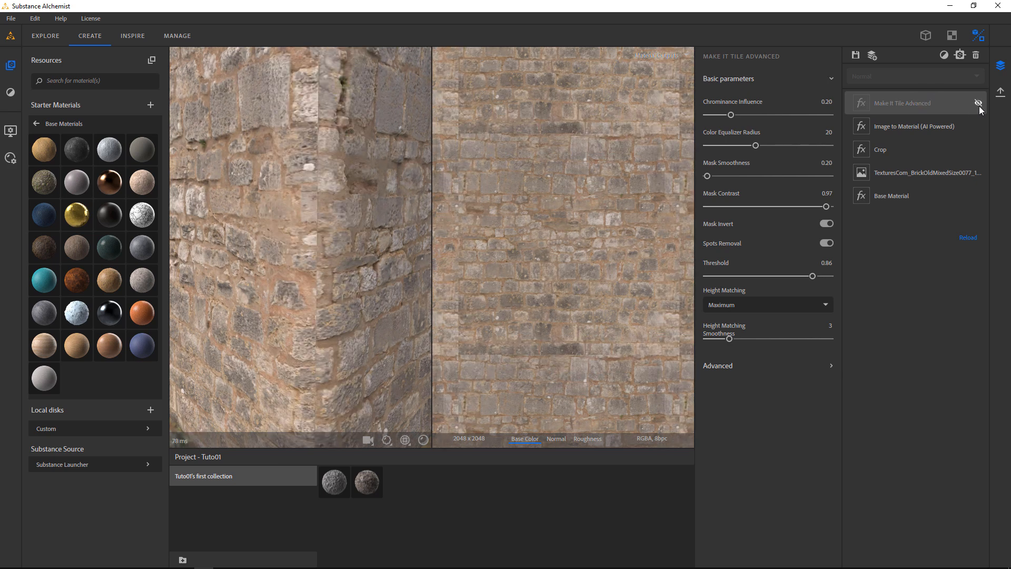
click(978, 104)
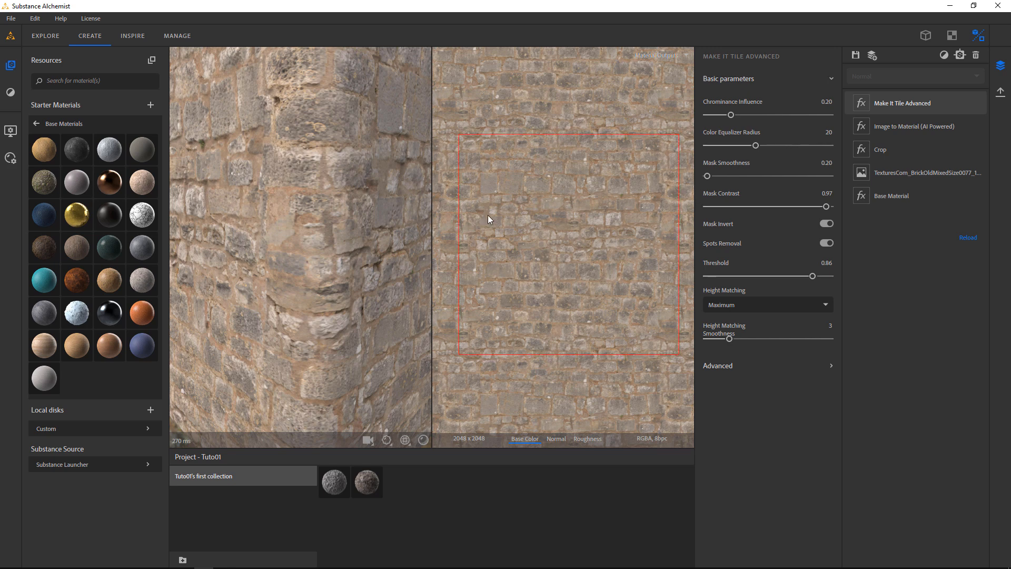
Step: Examine the borders of the single, unrepeated texture tile, comparing it with the Make It Tile Advanced filter off and on
scroll(668, 250, up, 3)
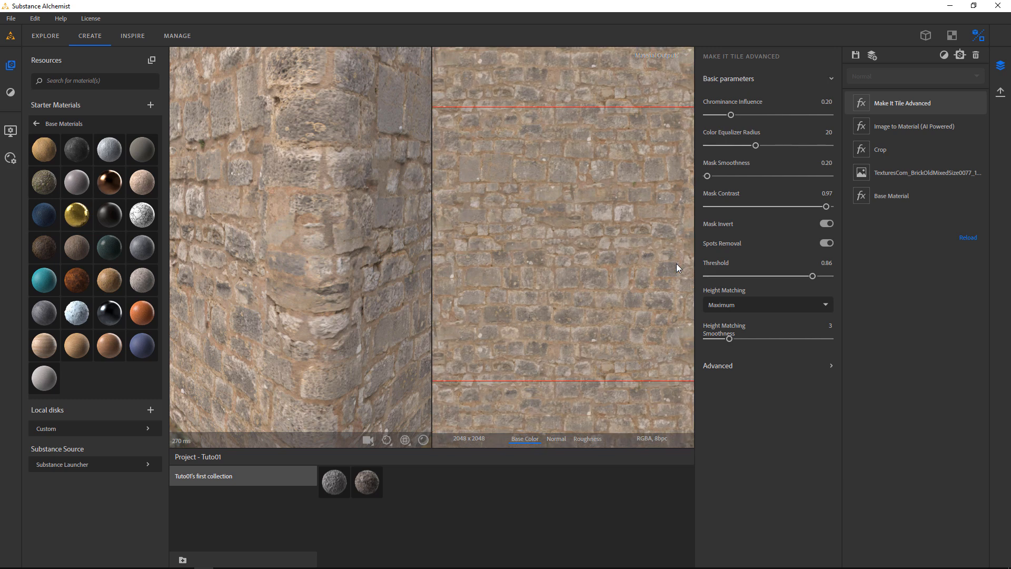
scroll(643, 286, down, 3)
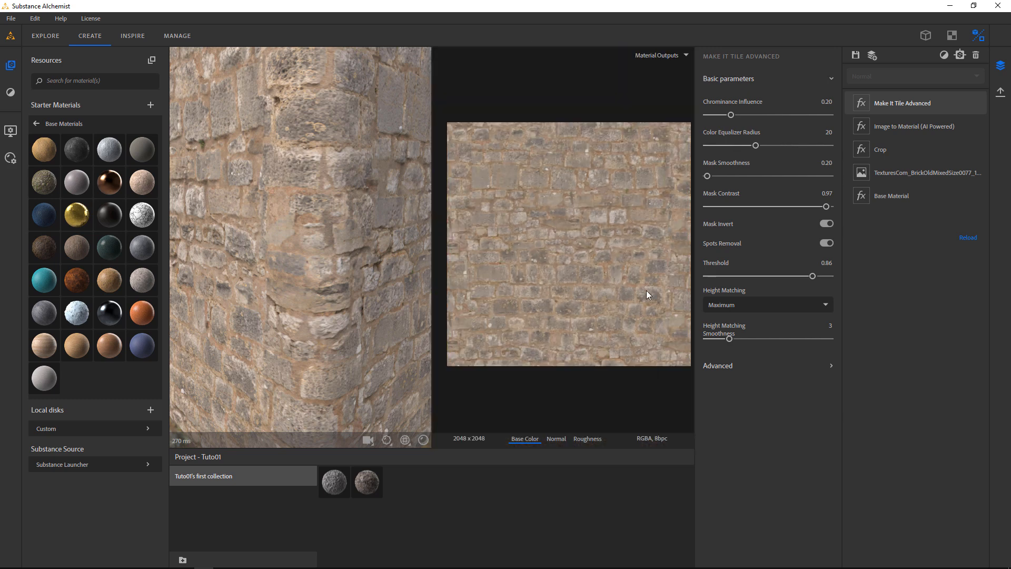
middle_drag(643, 264, 550, 256)
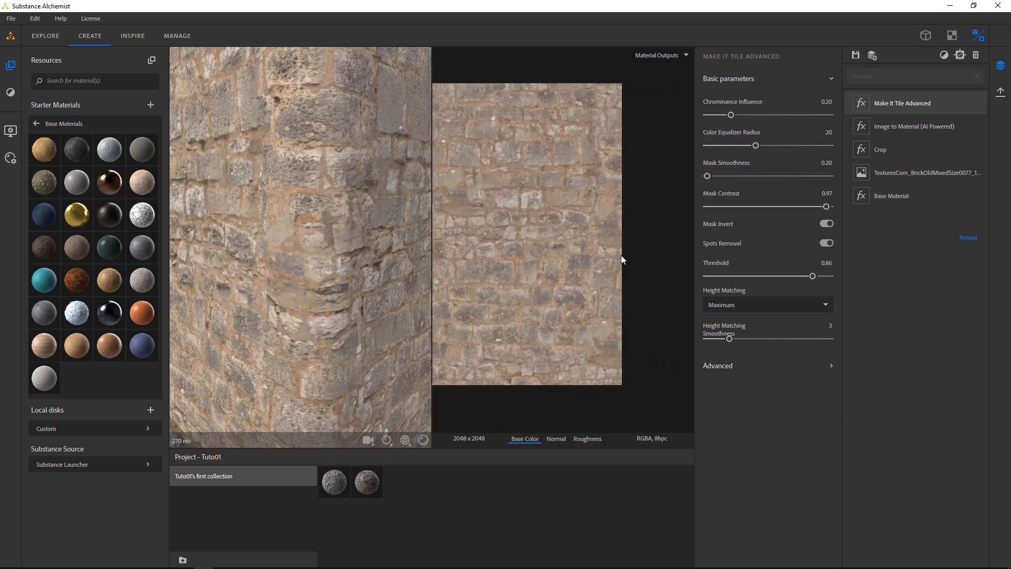
scroll(616, 280, up, 2)
middle_drag(653, 270, 545, 280)
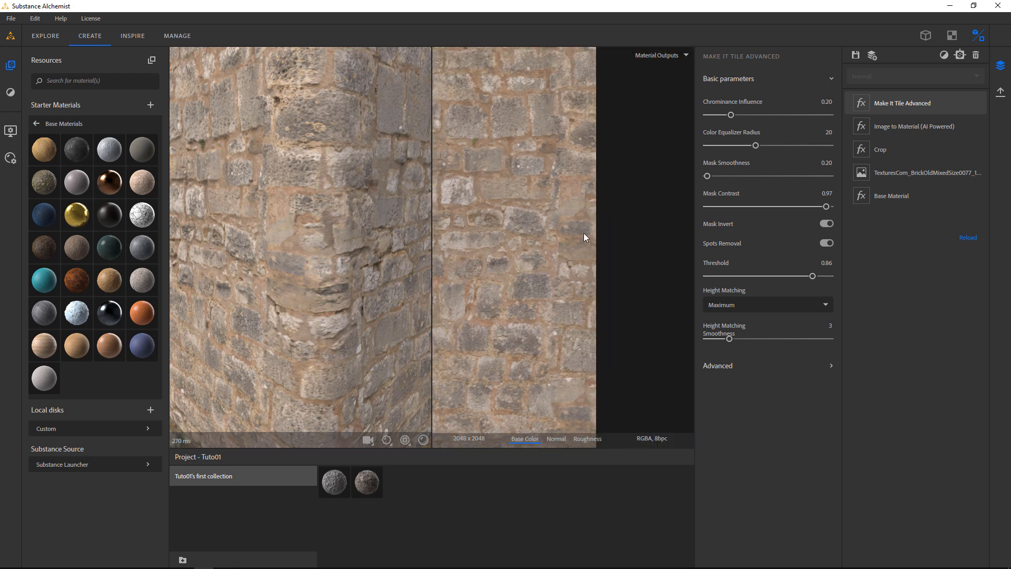
scroll(585, 239, up, 1)
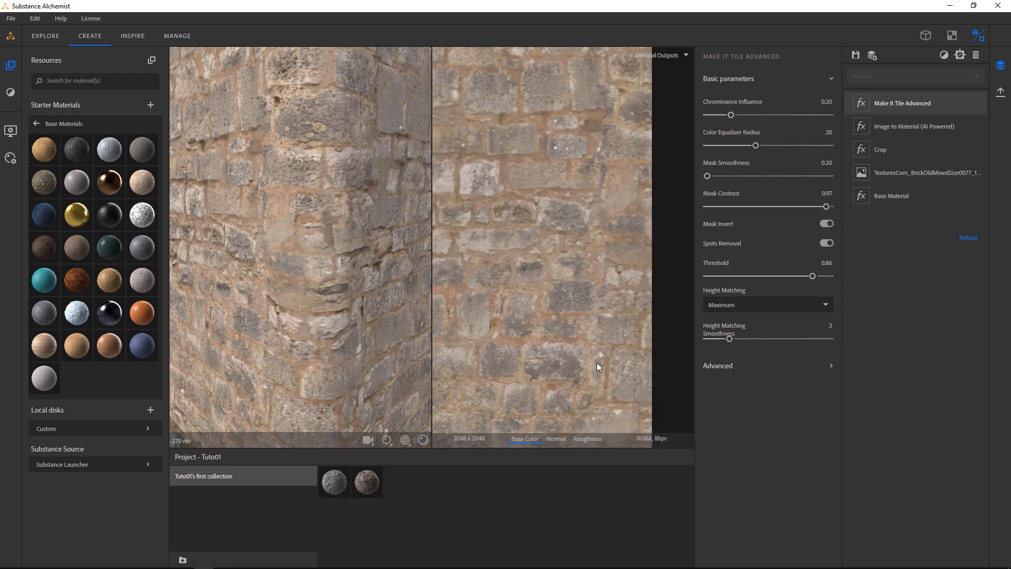
click(977, 103)
click(977, 103)
scroll(548, 253, down, 4)
middle_drag(503, 272, 650, 250)
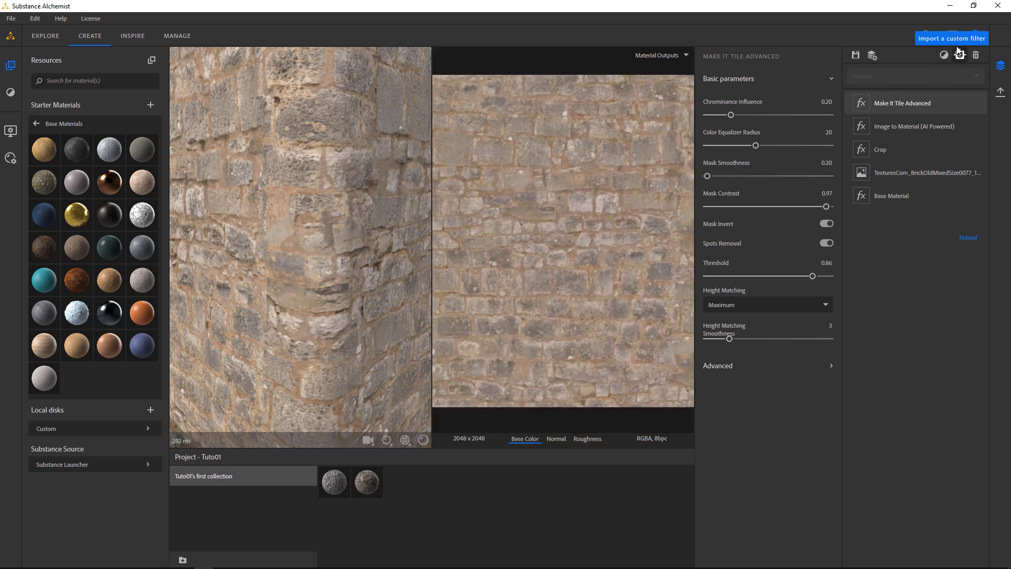
Step: Show only the 2D view and set the tiling filter's Chrominance Influence to 0.36
click(952, 35)
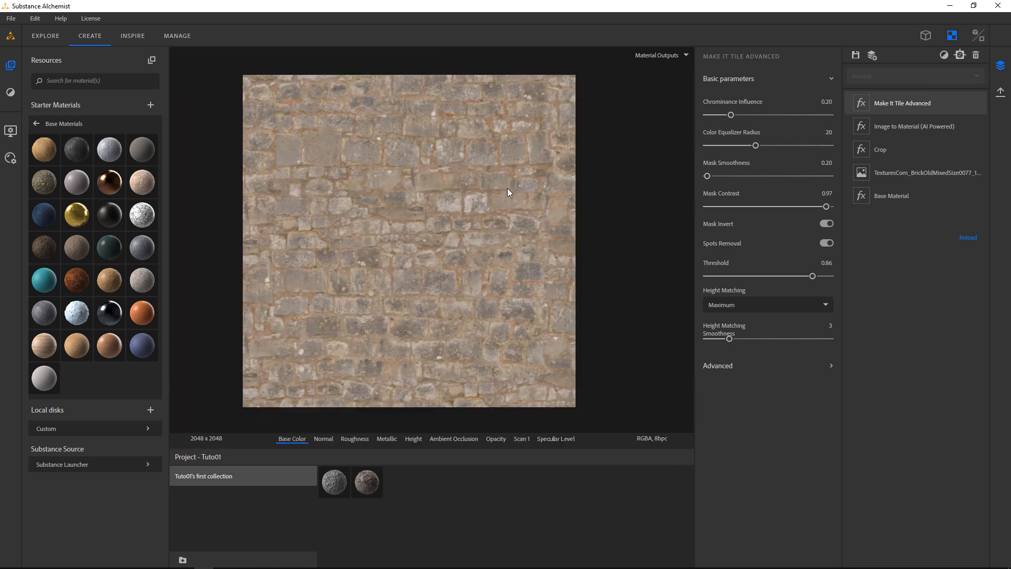
scroll(230, 209, up, 1)
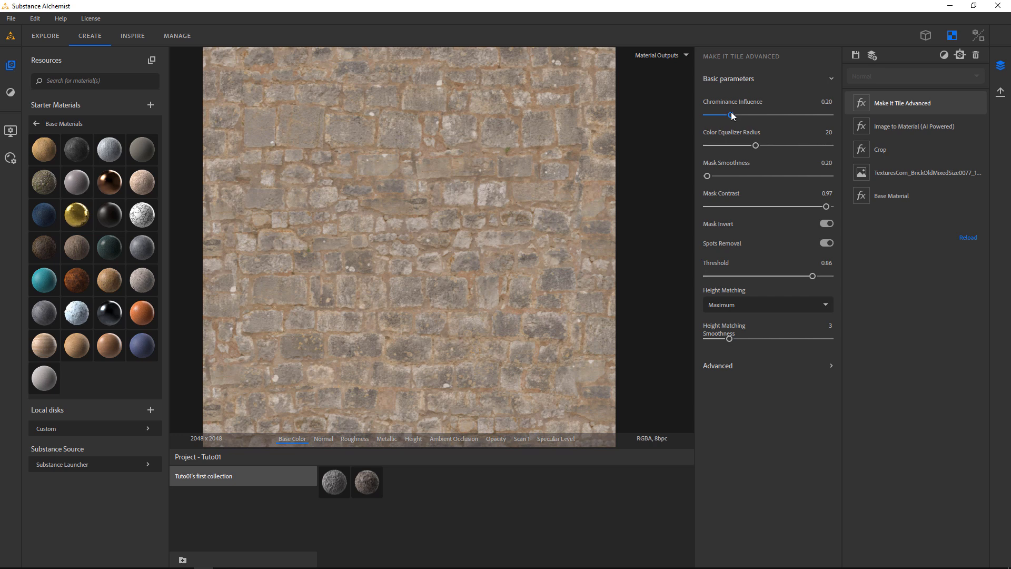
mouse_move(745, 116)
mouse_down()
mouse_move(763, 114)
mouse_move(699, 125)
mouse_move(746, 113)
mouse_move(710, 114)
mouse_move(751, 116)
mouse_up()
drag(749, 112, 753, 112)
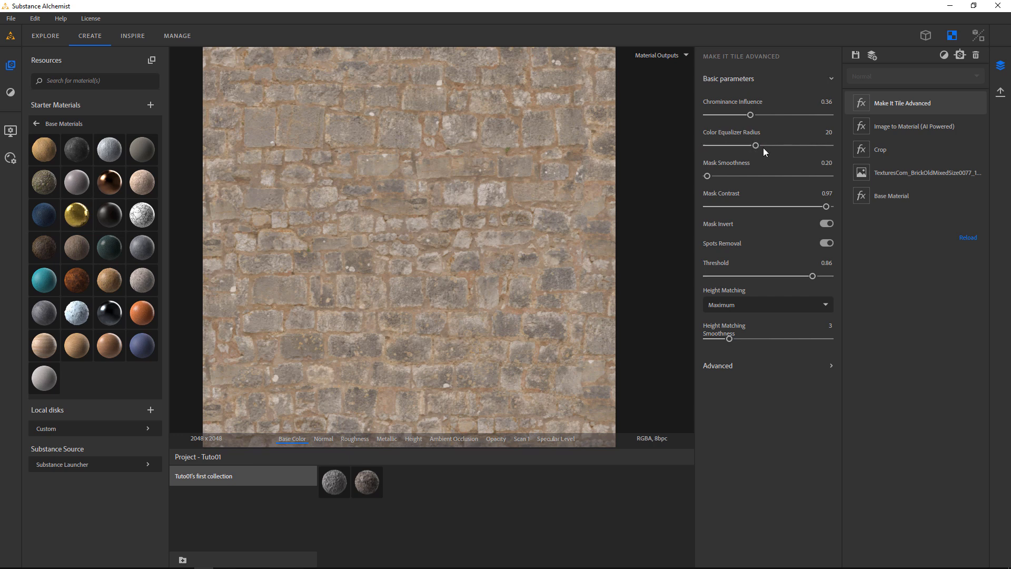
Step: Test Color Equalizer Radius at 46.34 and 3.88, and set it to 31.03
drag(757, 145, 821, 150)
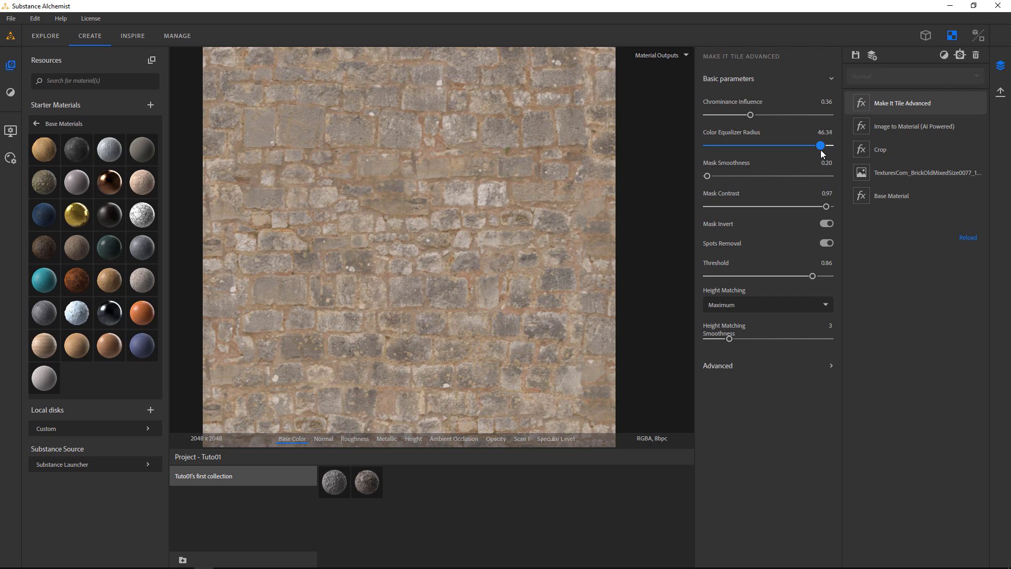
mouse_move(780, 149)
mouse_down()
mouse_move(712, 148)
mouse_move(828, 151)
mouse_move(772, 153)
mouse_up()
drag(772, 145, 717, 156)
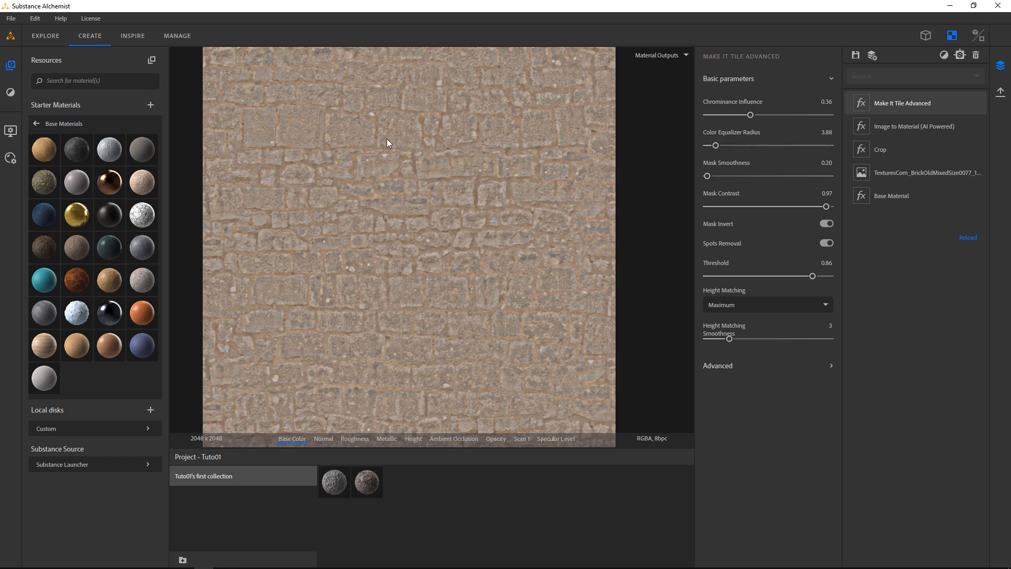
drag(716, 147, 788, 150)
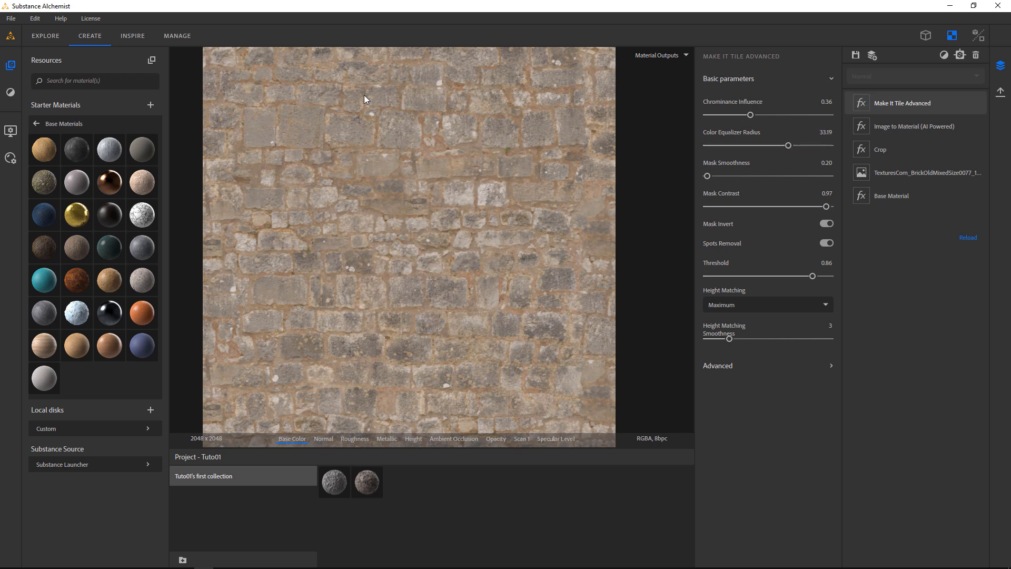
mouse_move(790, 146)
mouse_down()
mouse_move(769, 146)
mouse_move(782, 144)
mouse_up()
Step: Try Mask Smoothness at 3.38, inspect the right border in Base Color, Normal and Metallic, and set Mask Smoothness to 1.24
mouse_move(715, 178)
mouse_down()
mouse_move(804, 182)
mouse_move(687, 182)
mouse_move(732, 178)
mouse_up()
scroll(627, 289, up, 3)
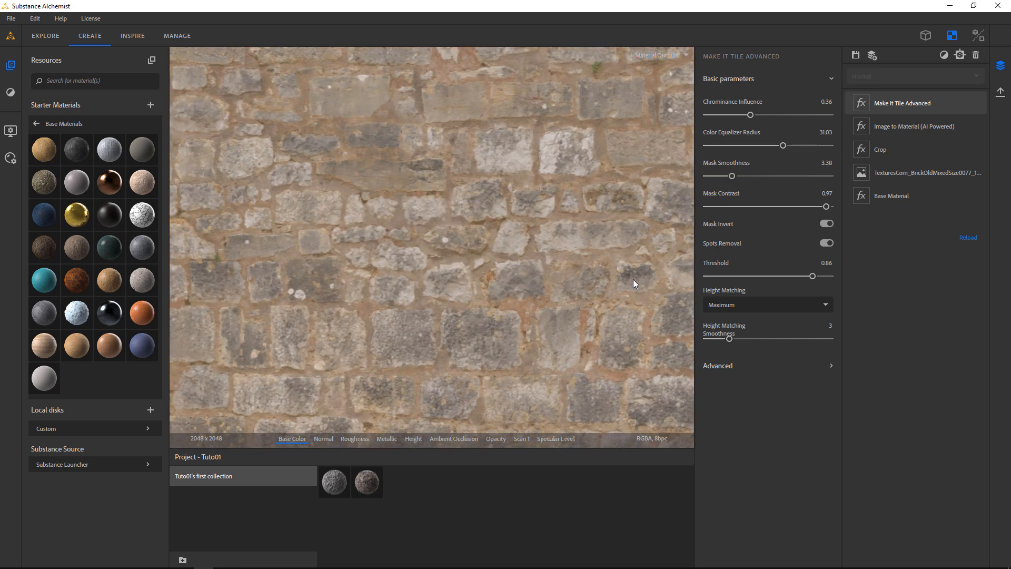
scroll(637, 292, up, 2)
middle_drag(591, 282, 341, 255)
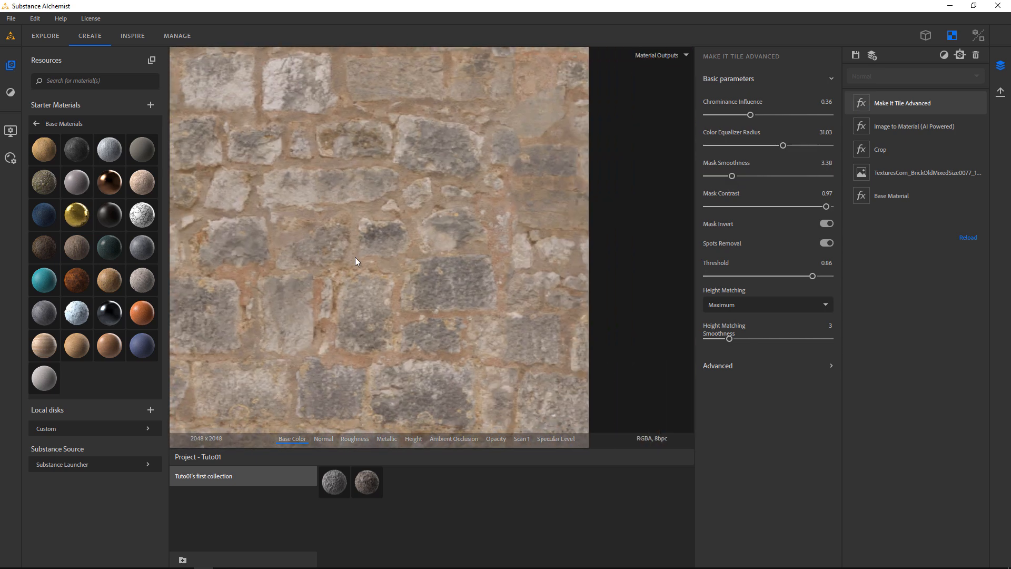
scroll(565, 282, up, 1)
middle_drag(565, 282, 364, 269)
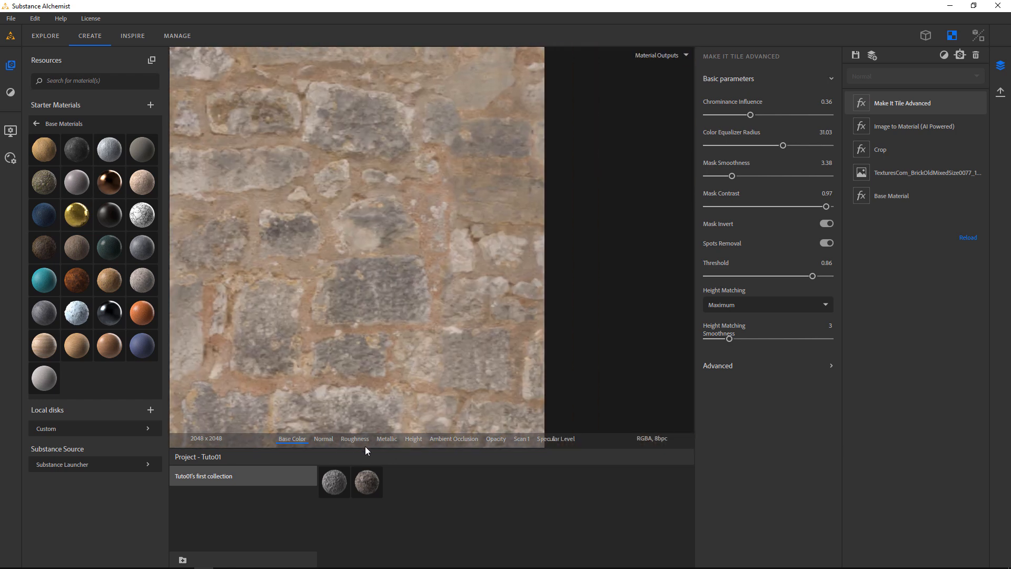
click(323, 439)
click(389, 440)
click(292, 439)
mouse_move(732, 175)
mouse_down()
mouse_move(861, 173)
mouse_move(699, 177)
mouse_move(765, 182)
mouse_move(699, 182)
mouse_move(735, 179)
mouse_move(715, 181)
mouse_up()
Step: Test Mask Contrast at 0.16 and 0.10 on the border blend, and set it to 0.94
drag(809, 212, 726, 215)
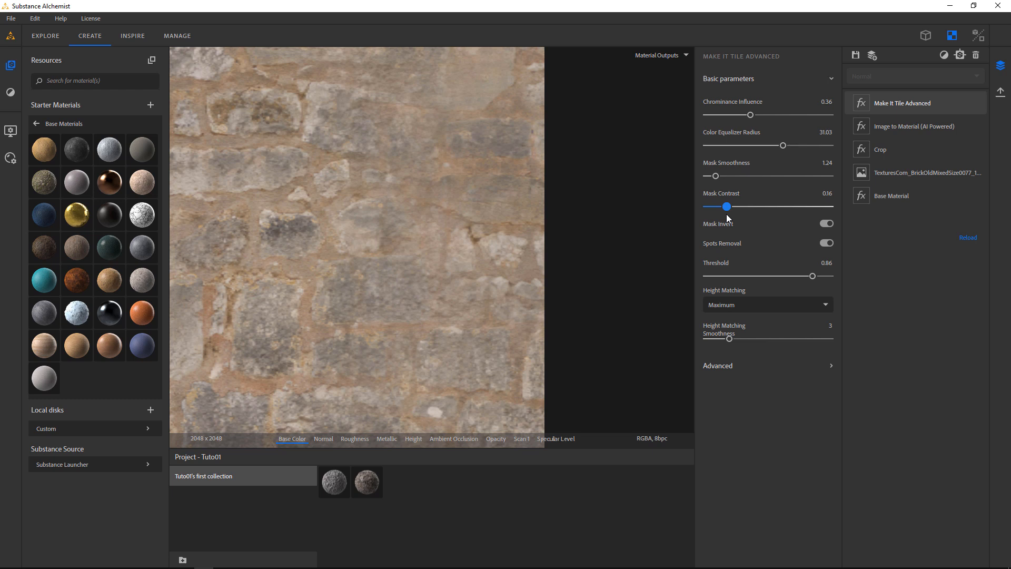
drag(726, 215, 827, 213)
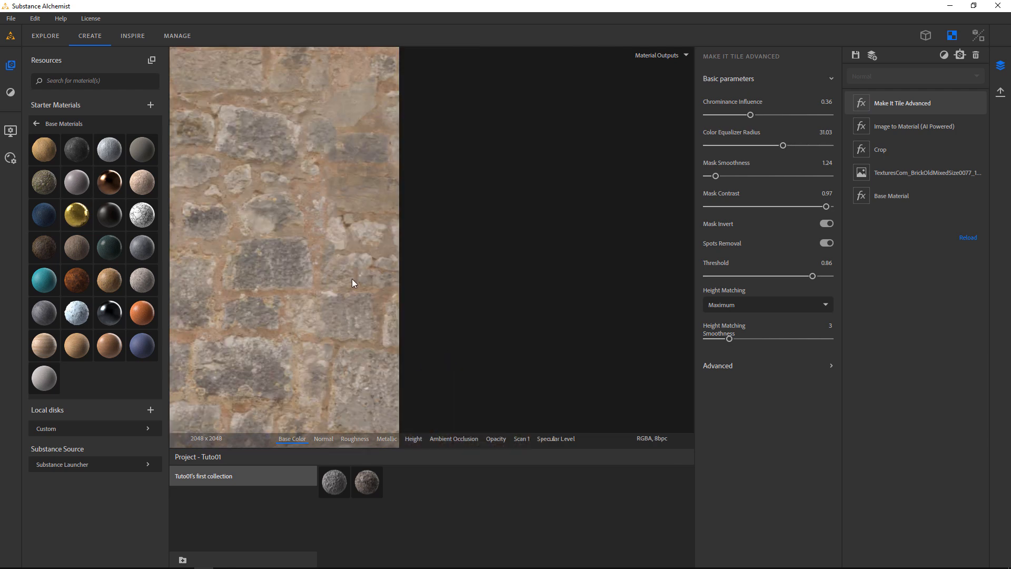
click(719, 207)
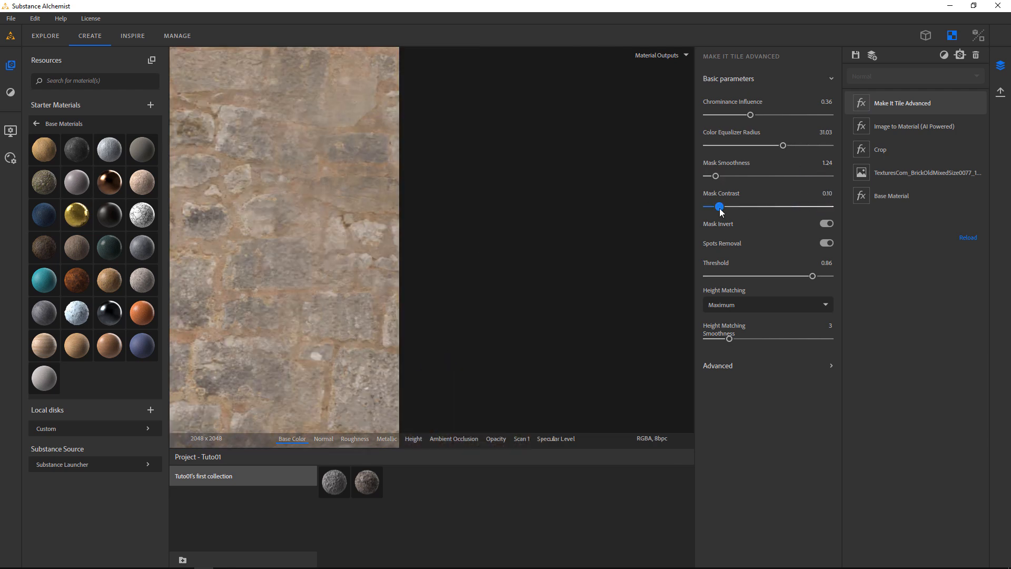
drag(721, 210, 822, 205)
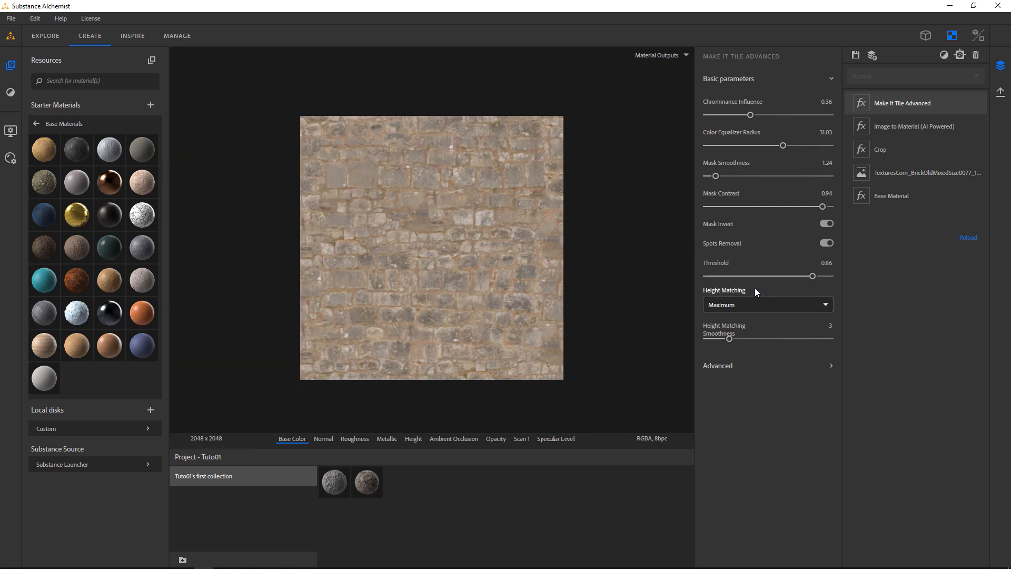
Step: Try a Spots Removal Threshold of 0.38 and return it to 0.86
drag(813, 277, 774, 277)
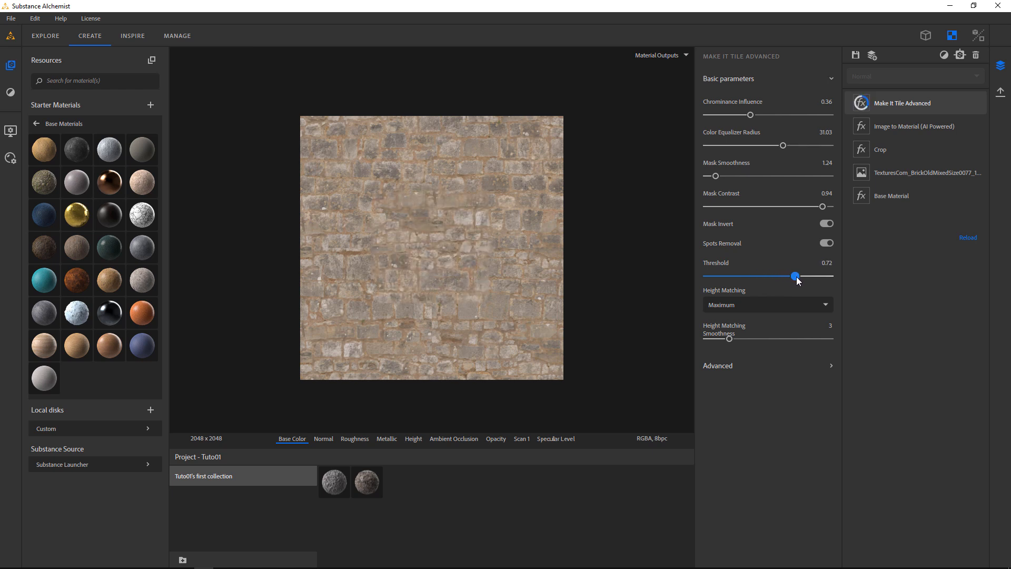
click(752, 276)
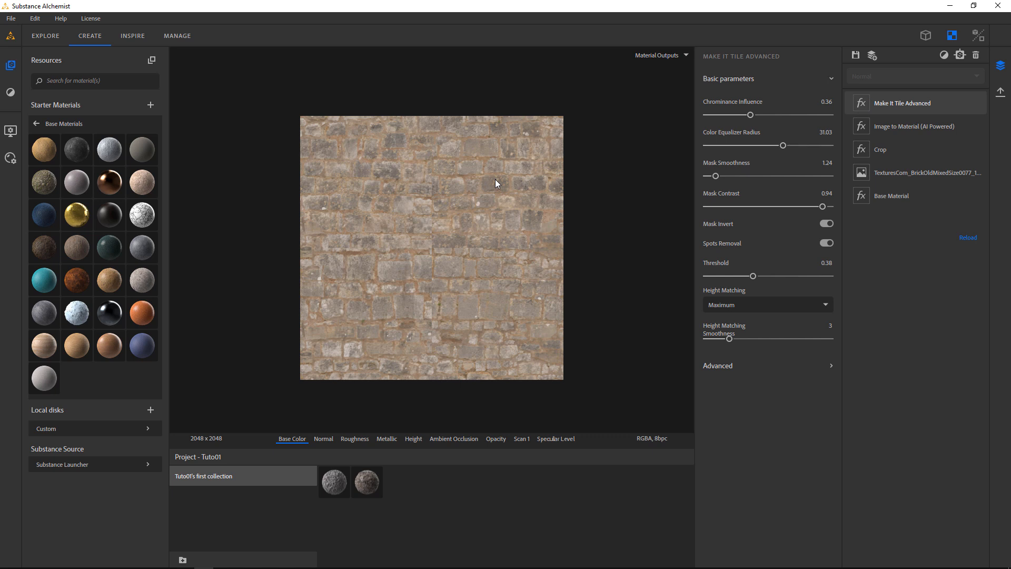
drag(753, 276, 813, 274)
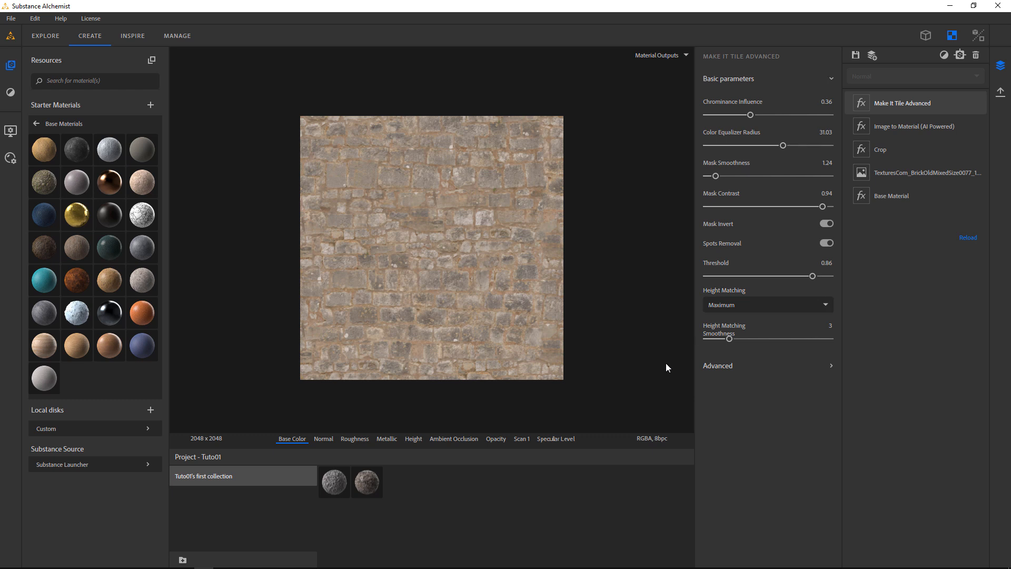
Step: Expand the Advanced parameters, set the Left/Right Patch Source to X 0.05 and Y -0.06, and inspect the side borders
click(730, 366)
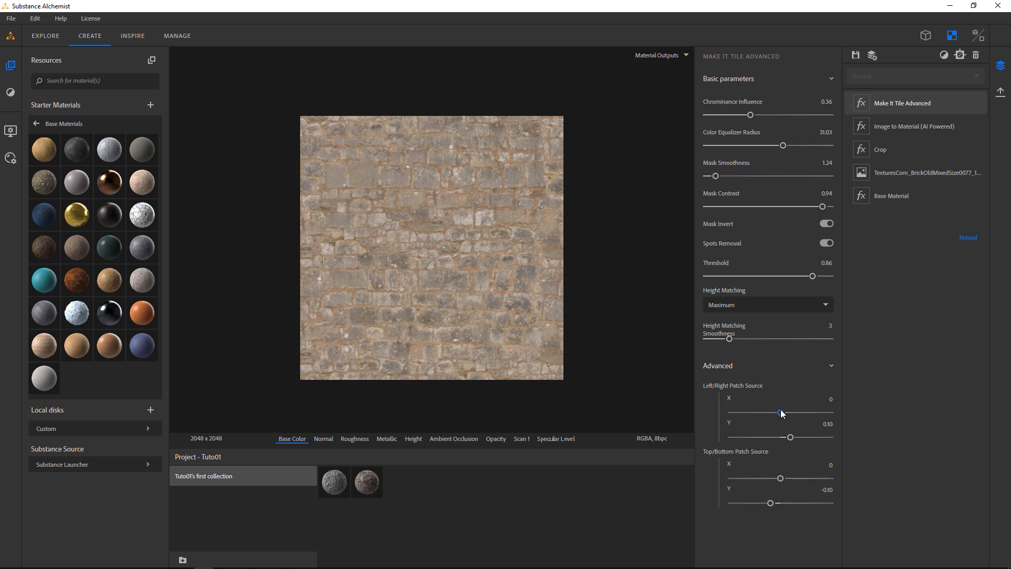
drag(780, 413, 775, 438)
scroll(419, 253, up, 4)
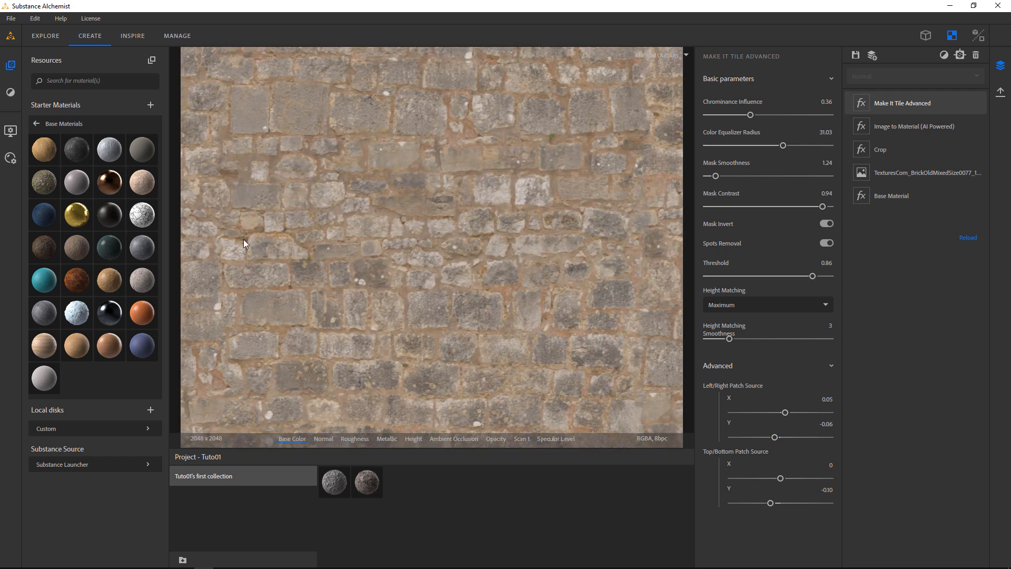
scroll(267, 245, down, 2)
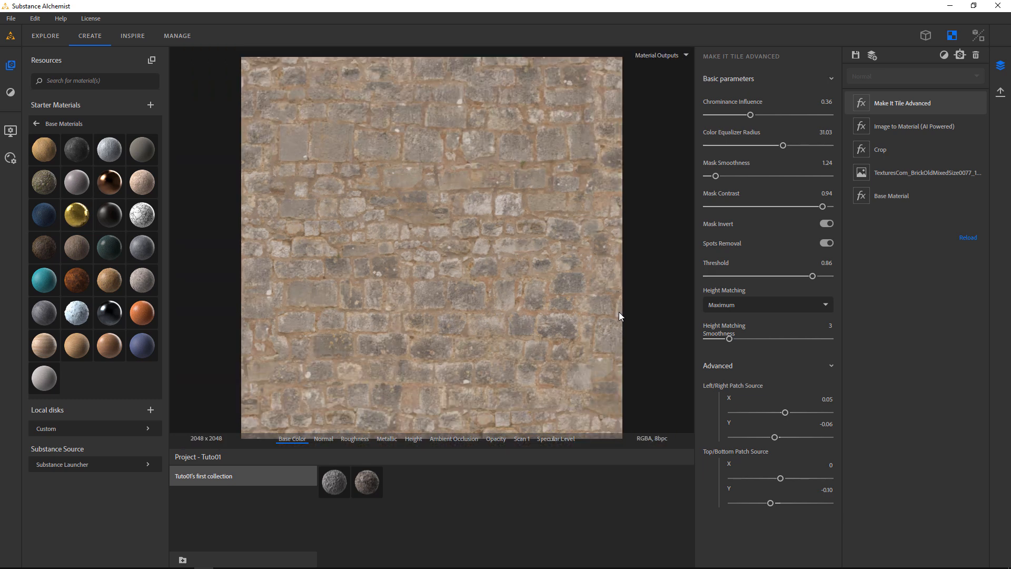
Step: Try a Top/Bottom Patch Source X of 0.02, inspect the brick wall's bottom border, and set X to 0.01
scroll(474, 387, down, 1)
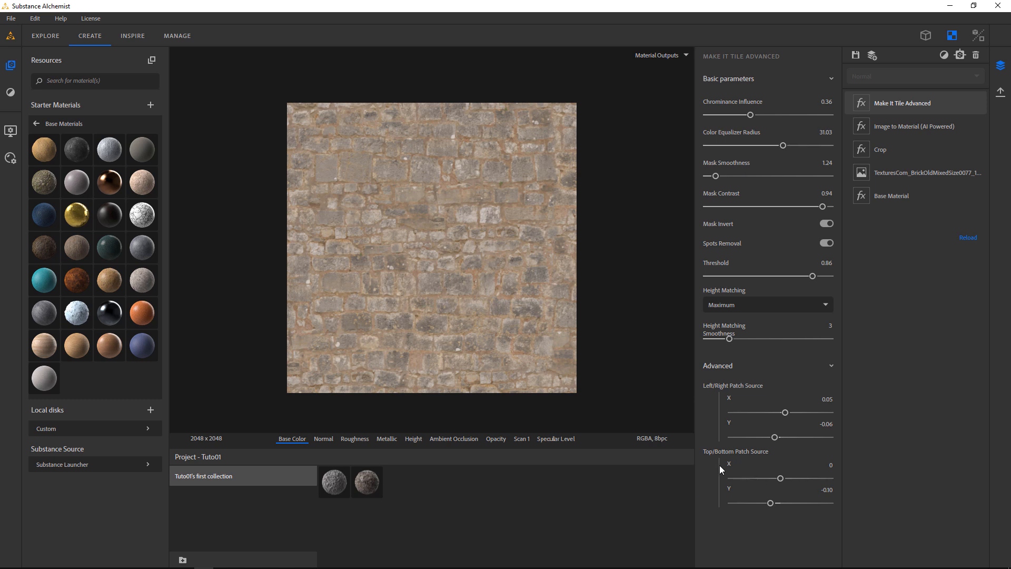
click(781, 478)
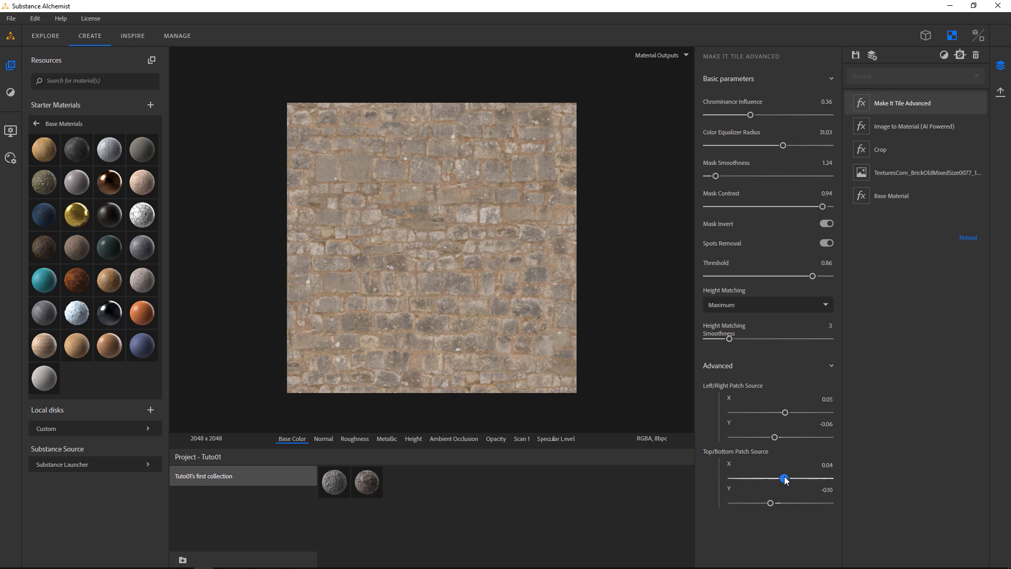
drag(781, 479, 784, 478)
scroll(536, 426, up, 5)
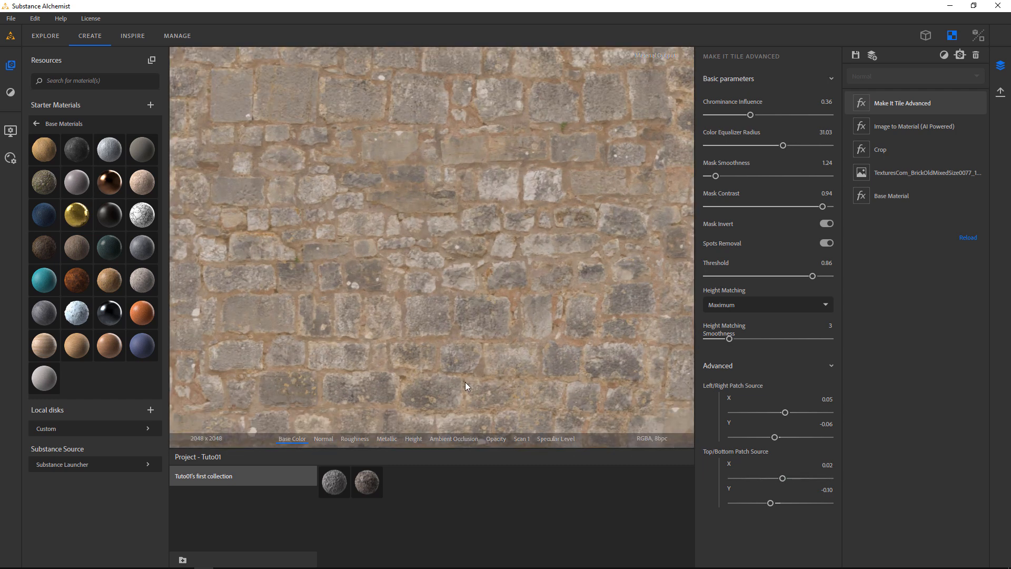
scroll(474, 247, down, 2)
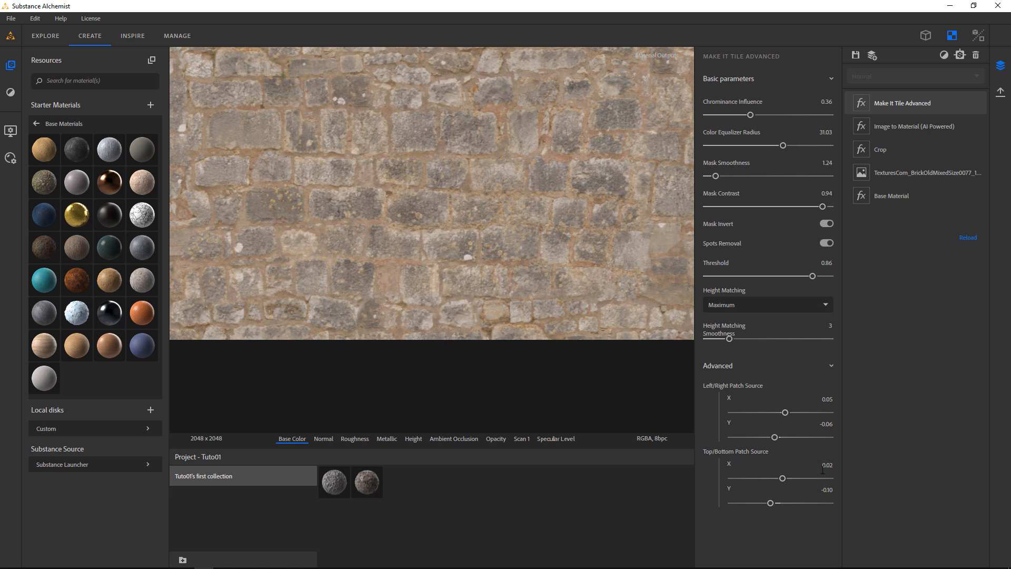
drag(783, 479, 782, 479)
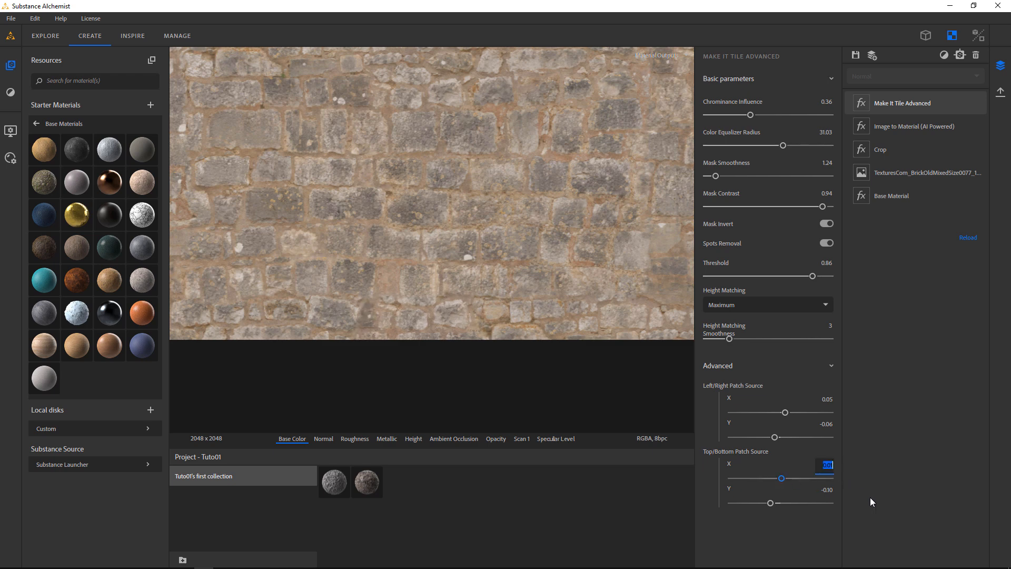
text(0.01)
key(Return)
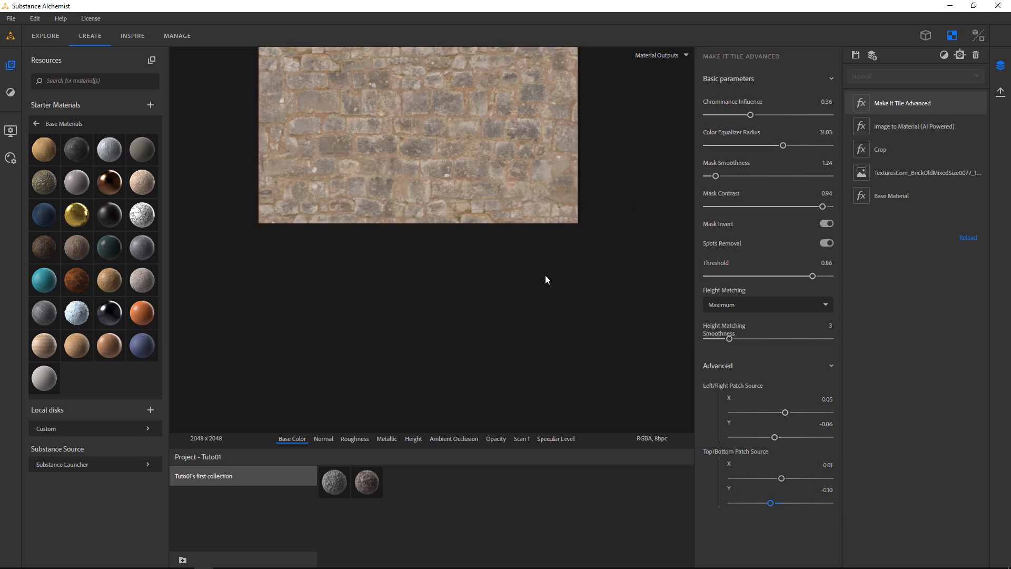
Step: Inspect the tiled wall in the Normal, Roughness and Base Color outputs and on the cube in the 3D view
middle_drag(456, 116, 470, 250)
scroll(451, 239, up, 3)
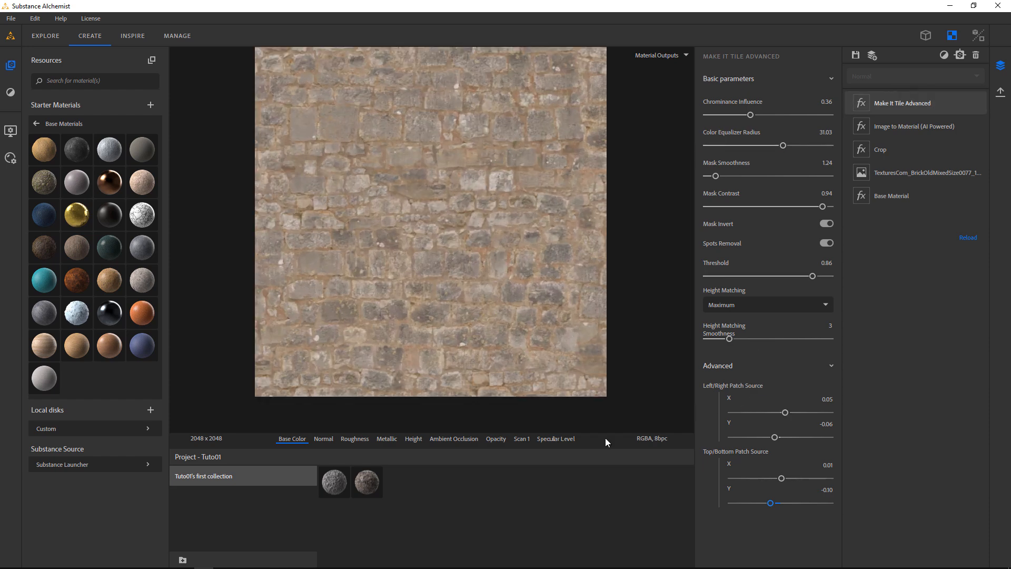
click(323, 440)
click(355, 439)
click(331, 439)
click(291, 439)
scroll(605, 252, down, 1)
click(925, 36)
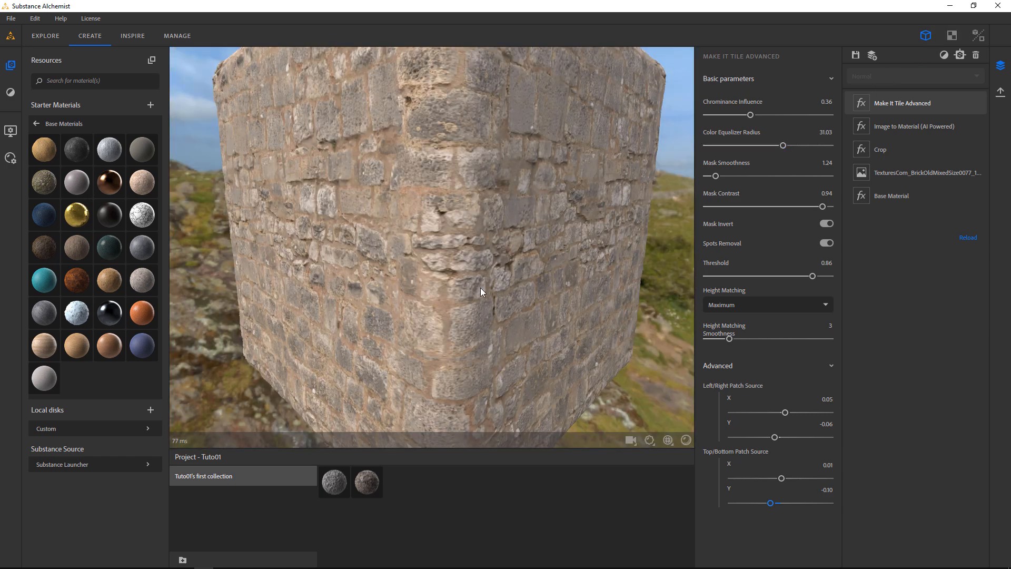
mouse_move(510, 306)
mouse_down()
mouse_move(532, 308)
mouse_move(506, 311)
mouse_up()
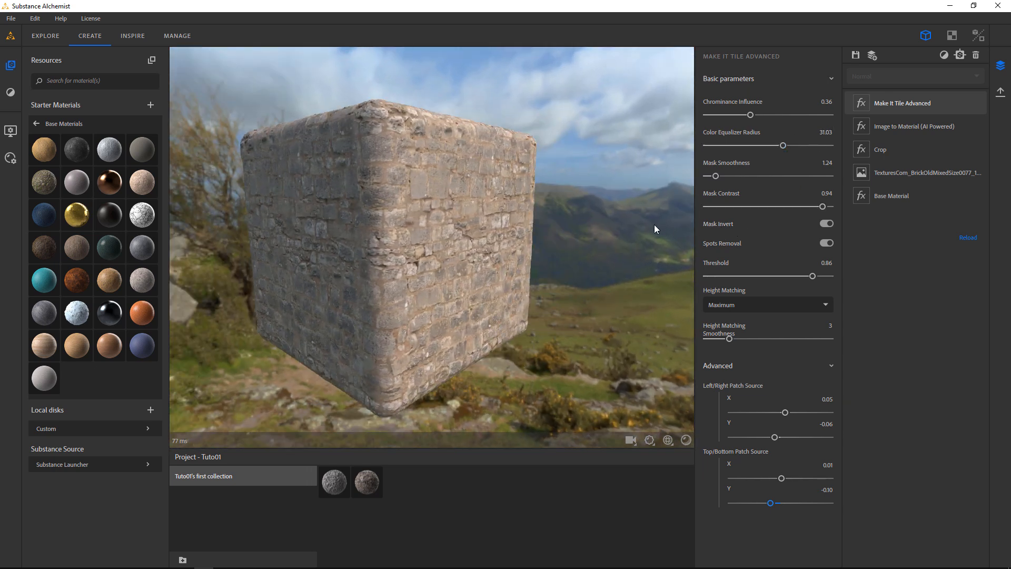
drag(668, 228, 540, 210)
Step: Review the 2D outputs Normal, Roughness, Metallic, Height, Ambient Occlusion, Opacity and Specular Level, and return to Base Color
click(952, 36)
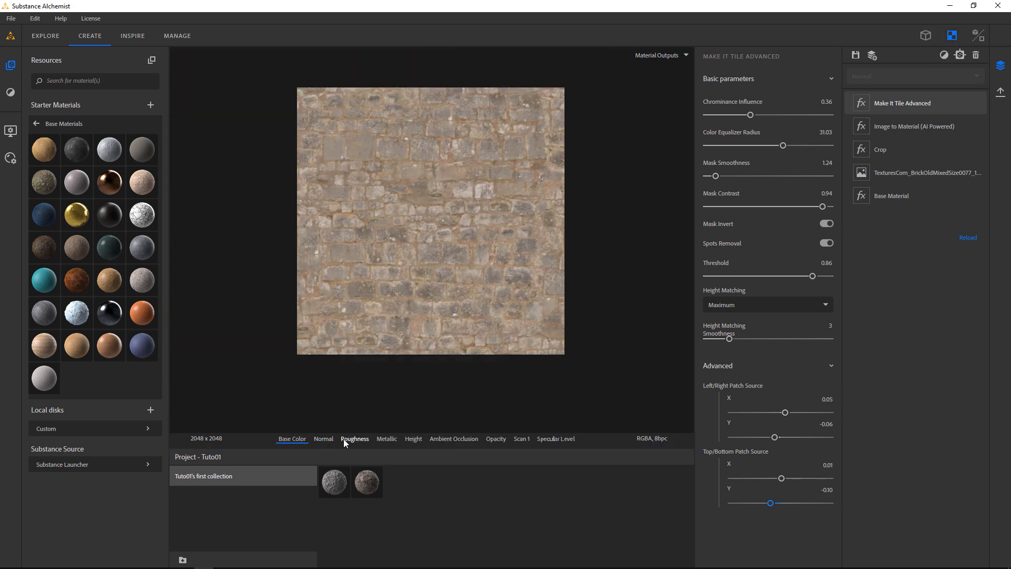
click(324, 439)
click(362, 442)
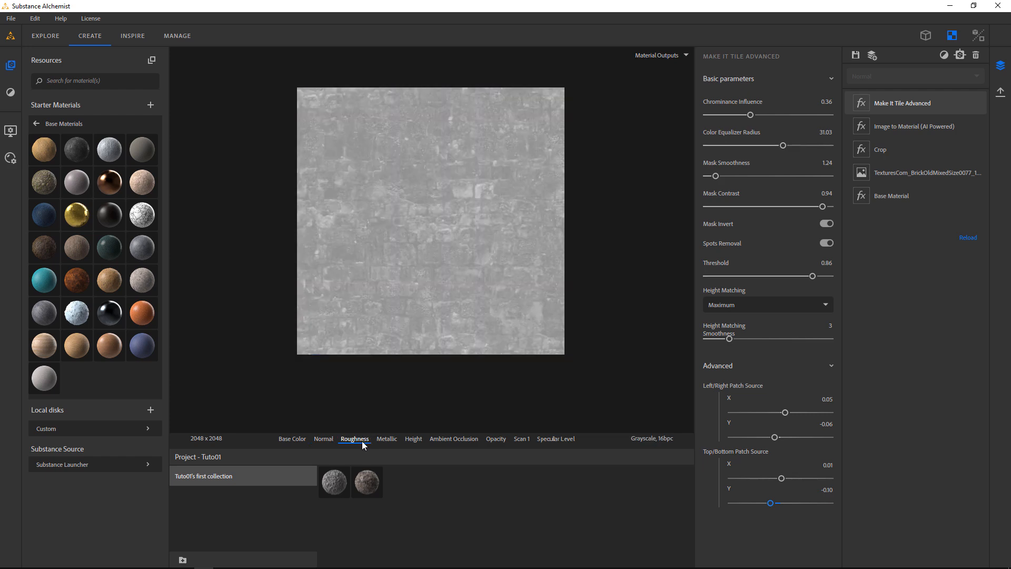
click(396, 440)
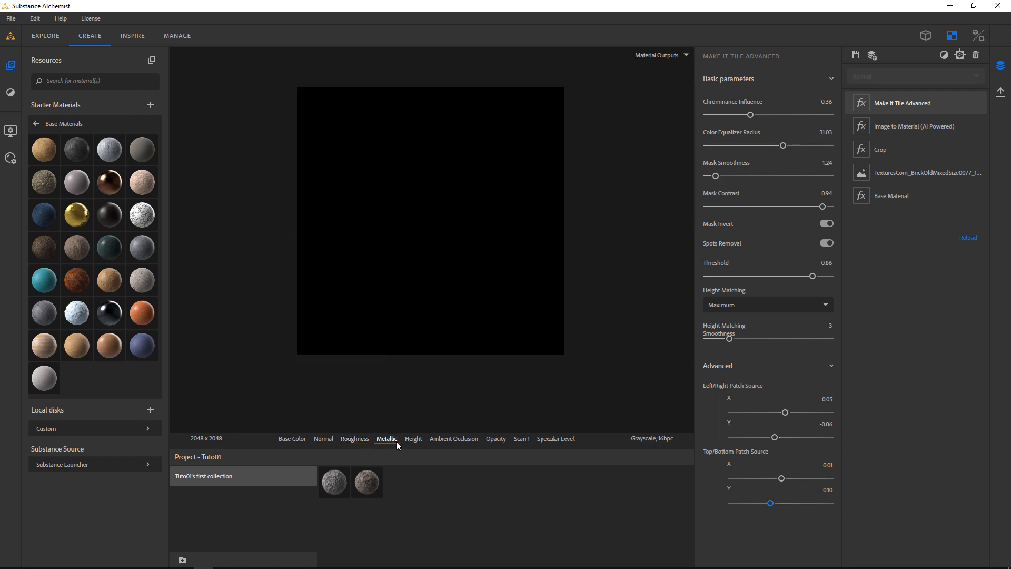
click(411, 441)
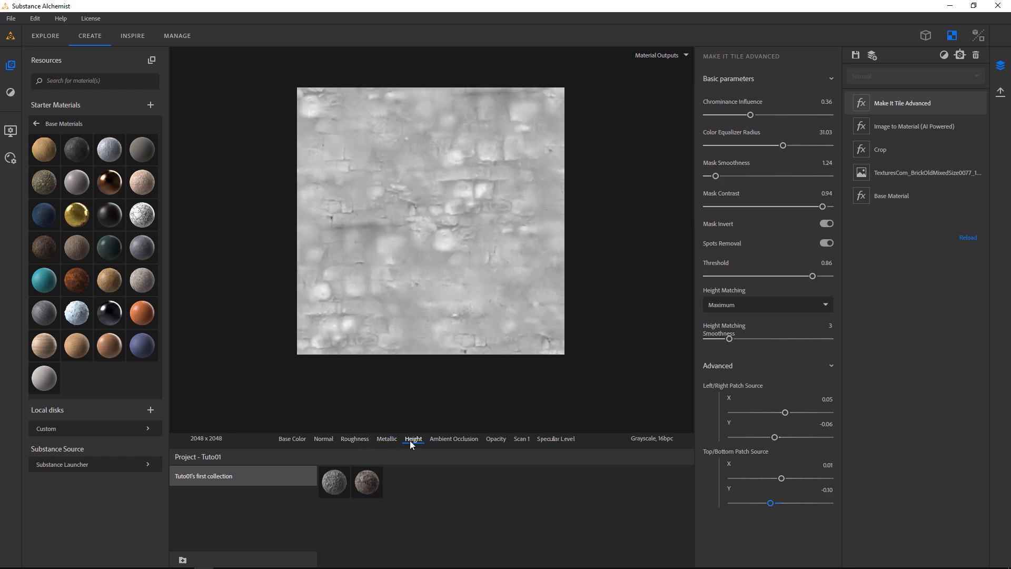
click(447, 446)
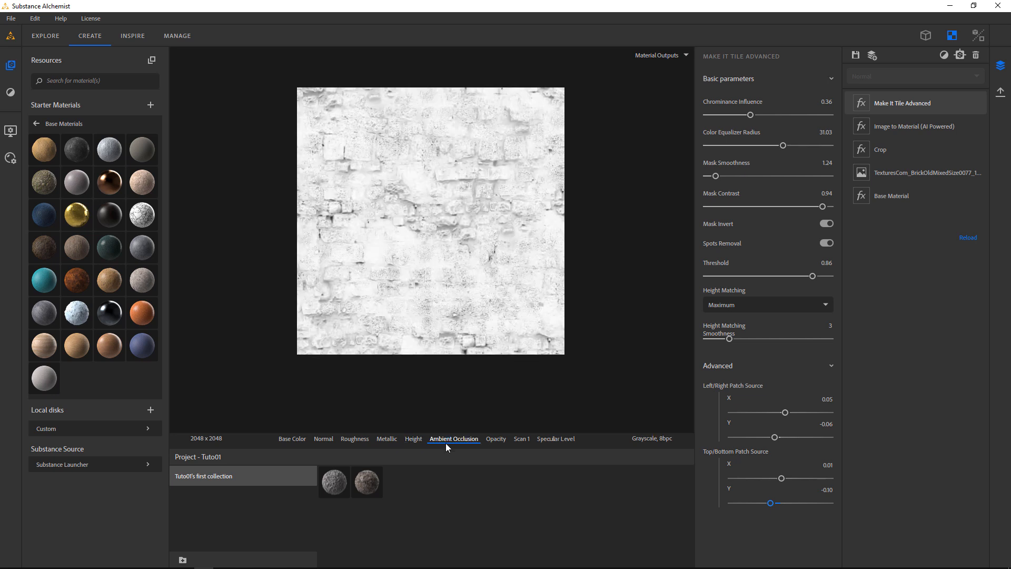
click(489, 441)
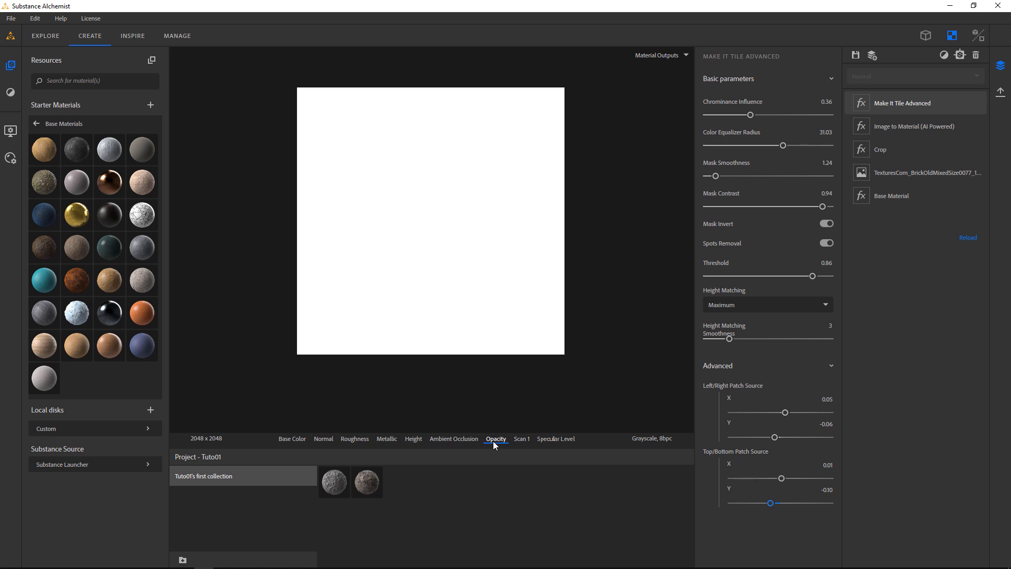
click(555, 439)
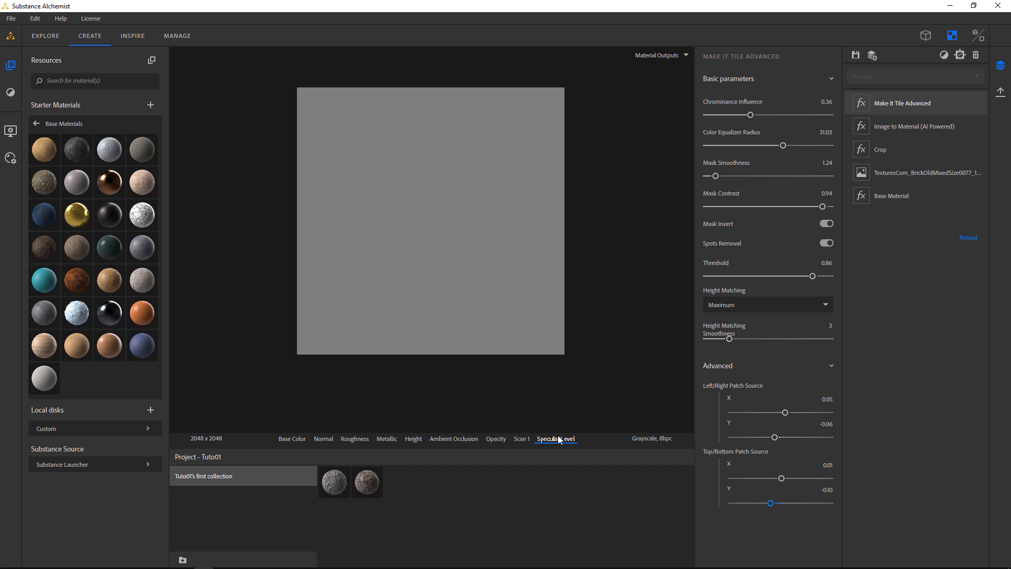
click(292, 439)
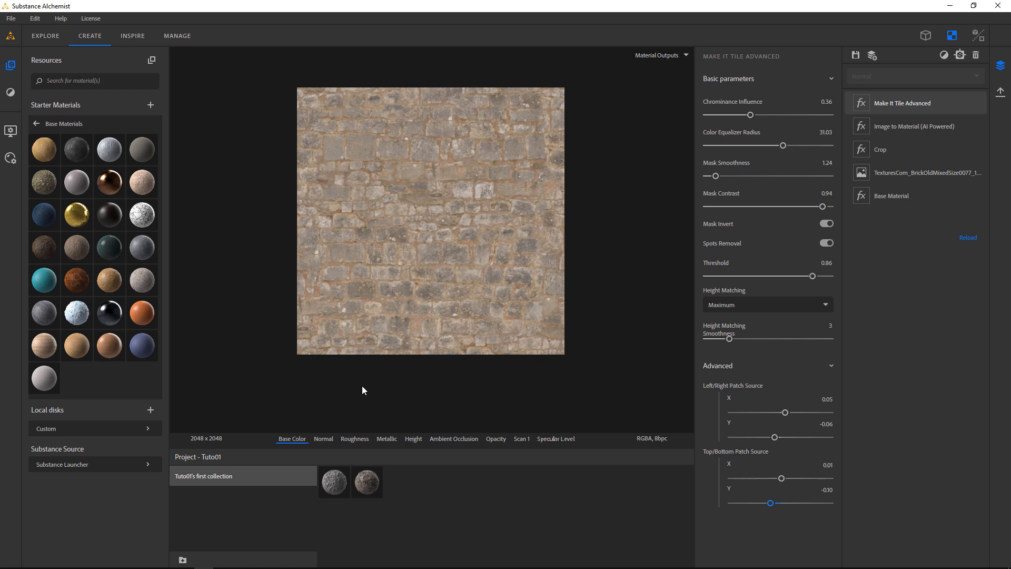
click(322, 440)
click(302, 440)
Step: Export the current material's maps under the name mURO01 as 4096 x 4096 PNG files with the default project workflow preset
click(1000, 93)
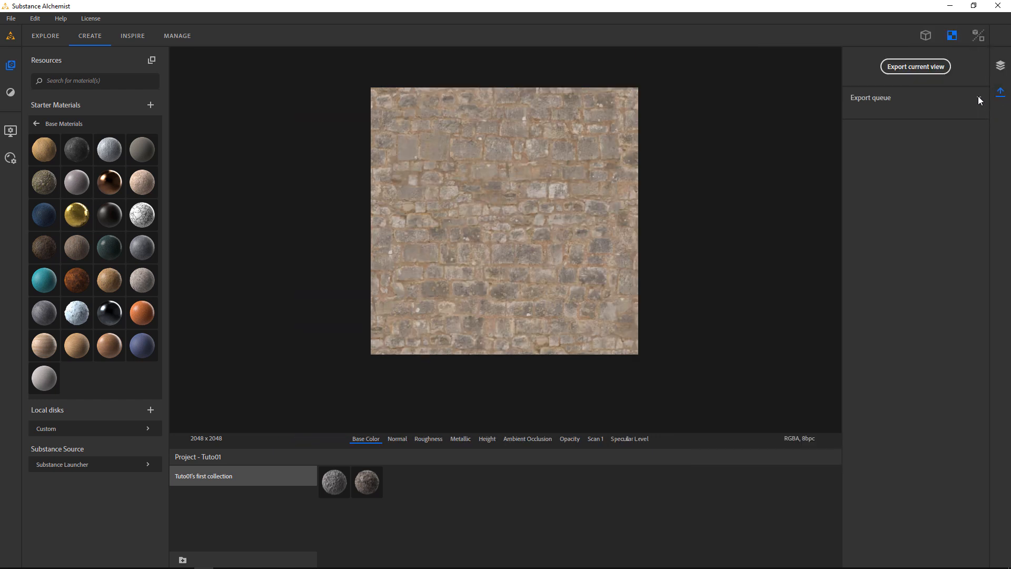
click(916, 67)
click(400, 221)
text(mURO01)
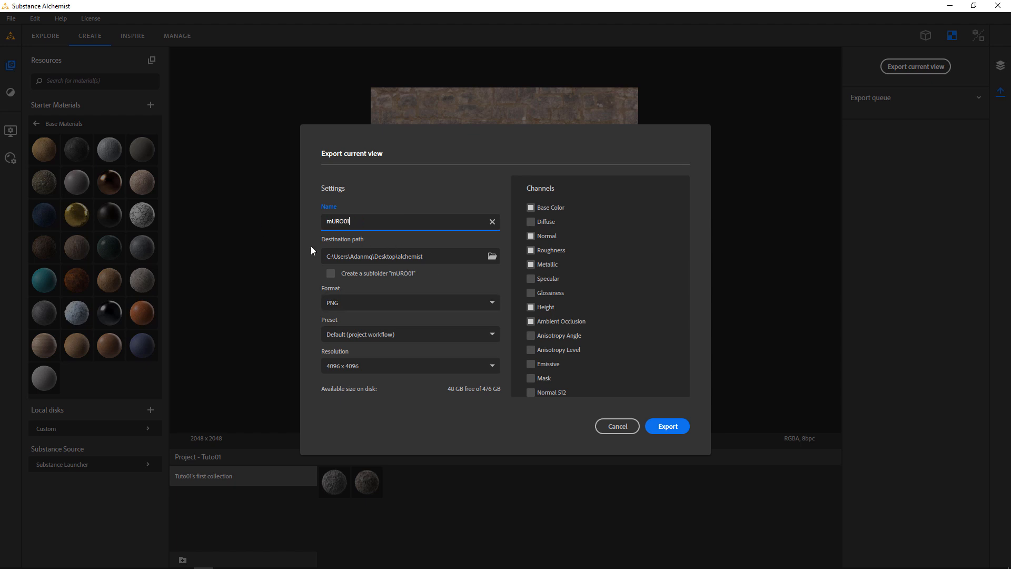
click(679, 426)
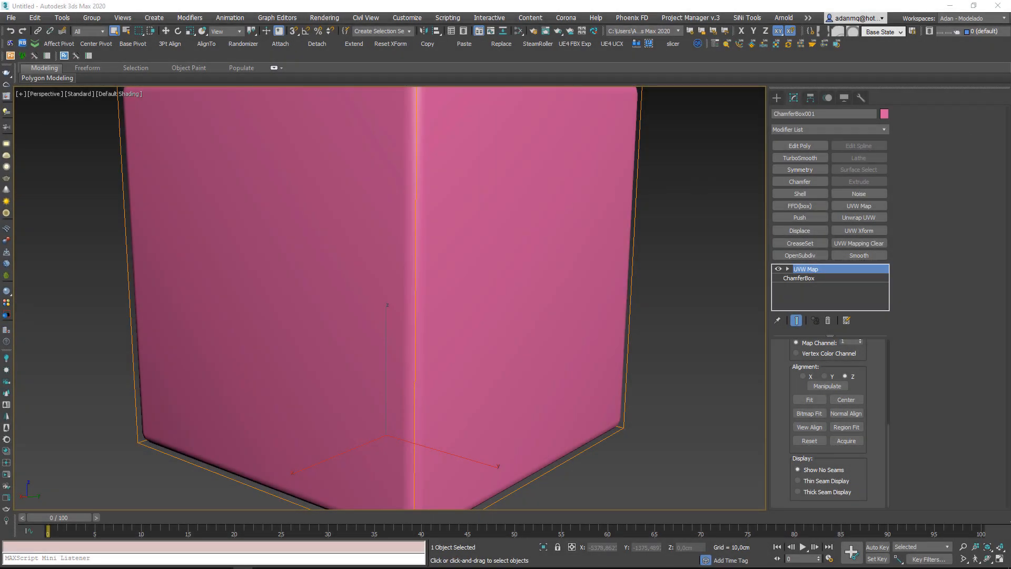
Step: Switch to 3ds Max and add a VRayDisplacementMod modifier above the UVW Map on the selected chamfer box
scroll(481, 295, down, 8)
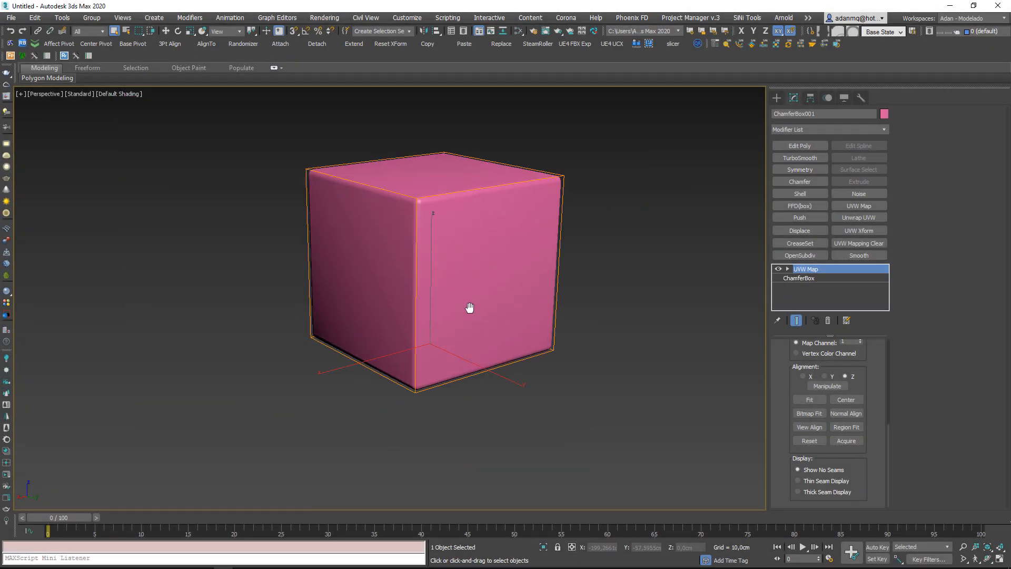
scroll(473, 308, up, 1)
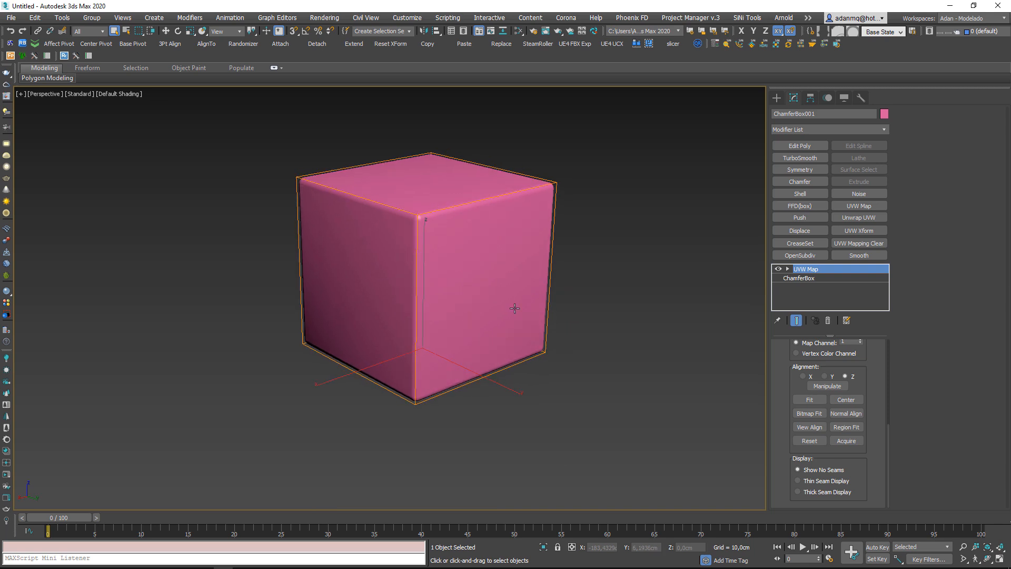
click(843, 127)
text(vr)
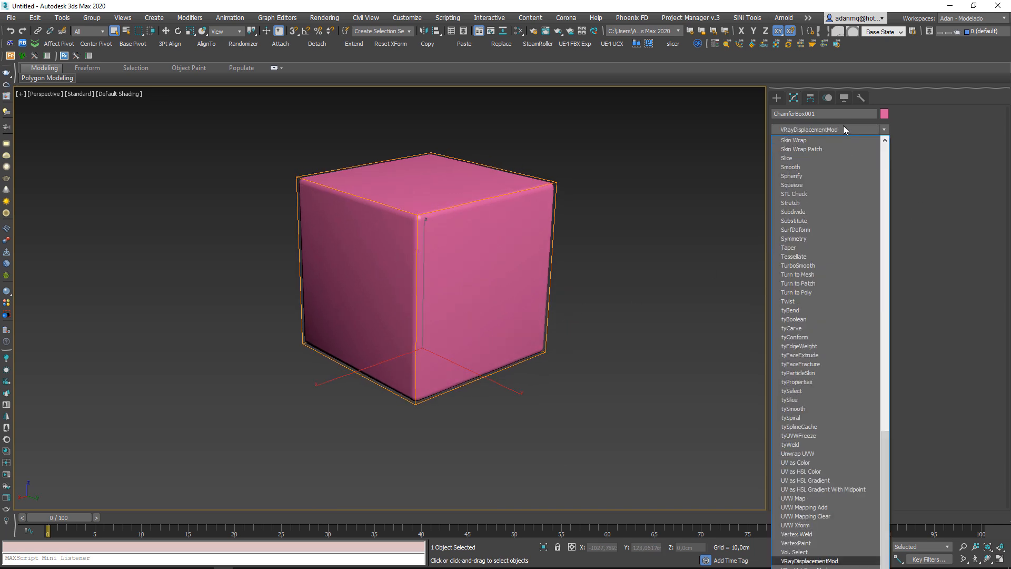
click(818, 559)
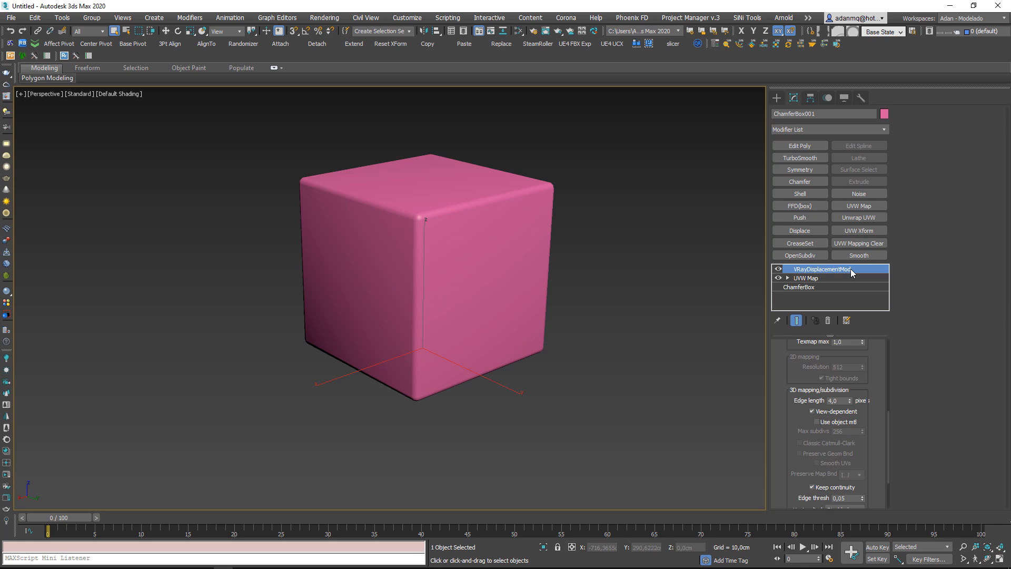
middle_drag(508, 332, 468, 340)
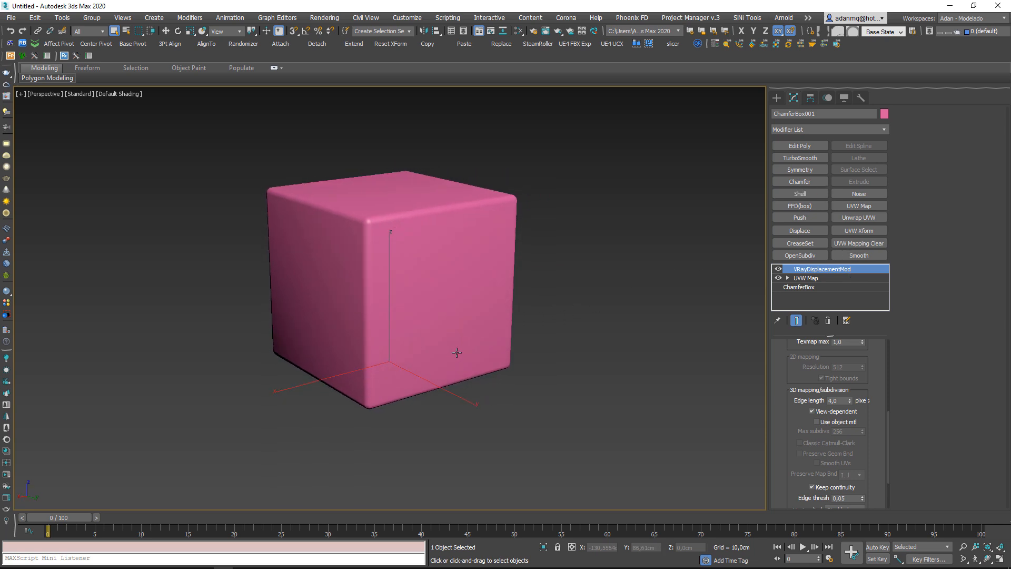
Step: In the Slate Material Editor, try Inverse gamma as the height VRayBitmap's color space transfer function Type, and set it to None
key(m)
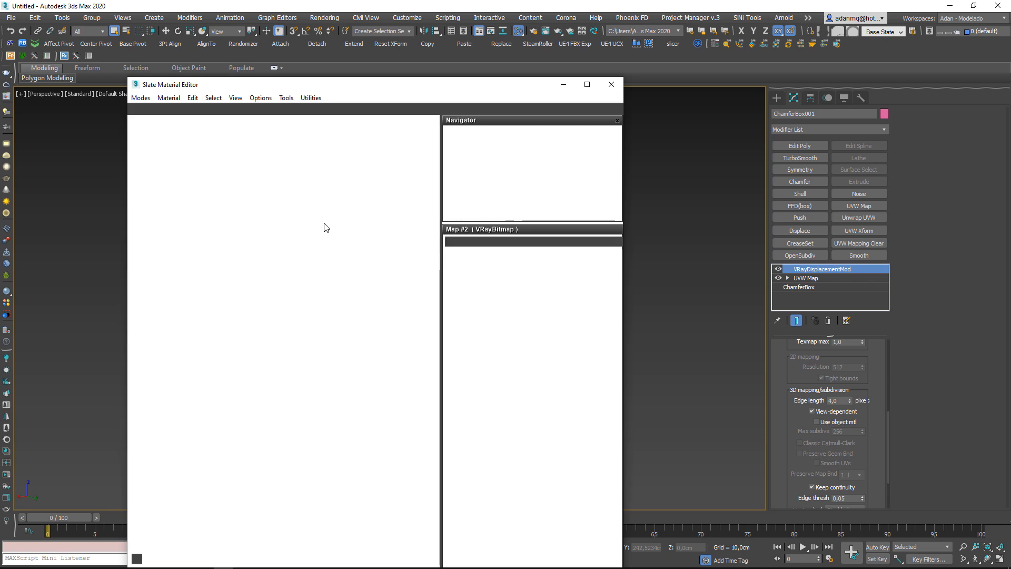
drag(235, 210, 264, 189)
drag(586, 305, 603, 194)
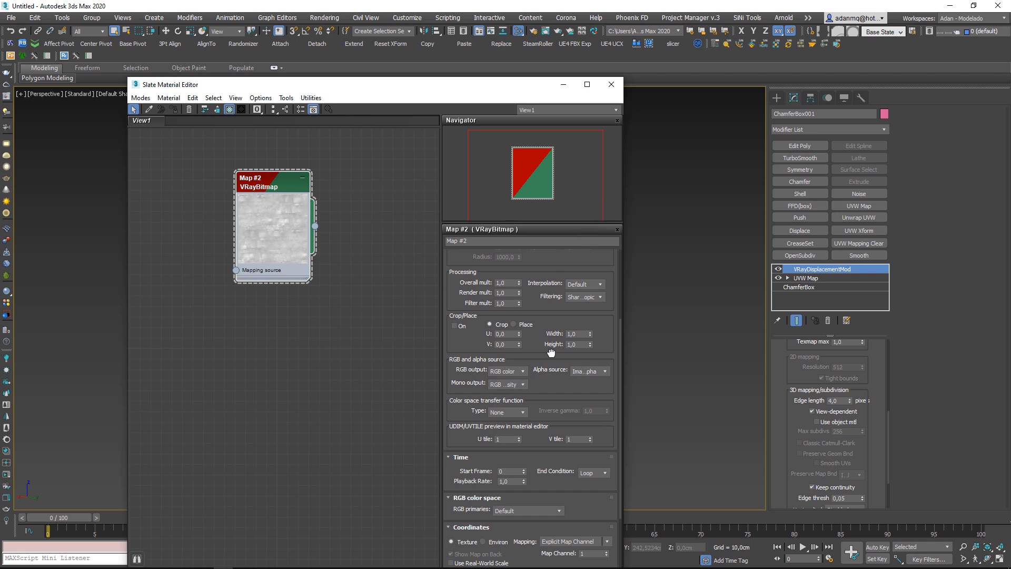
drag(549, 378, 553, 342)
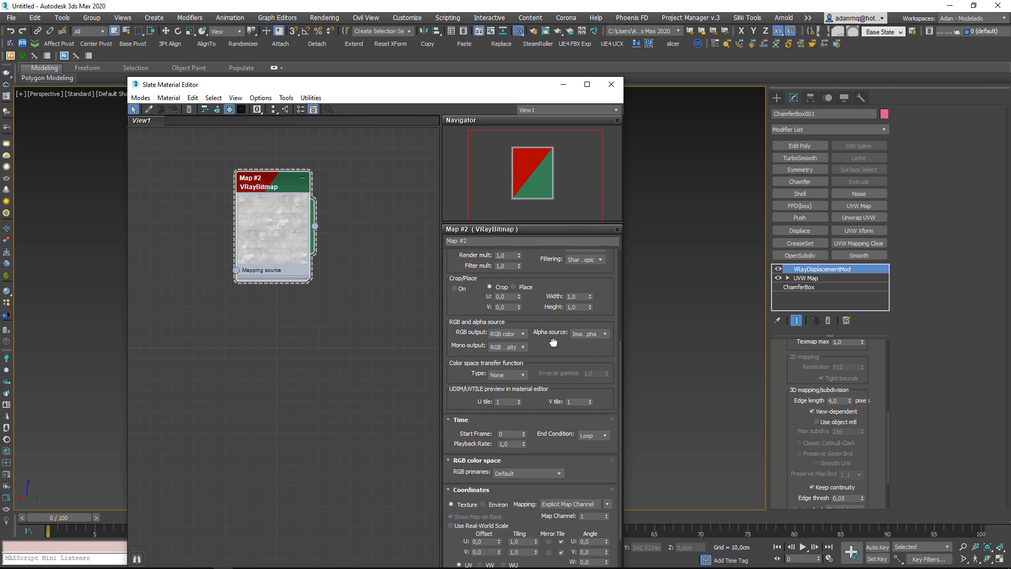
drag(553, 342, 545, 410)
scroll(545, 410, down, 2)
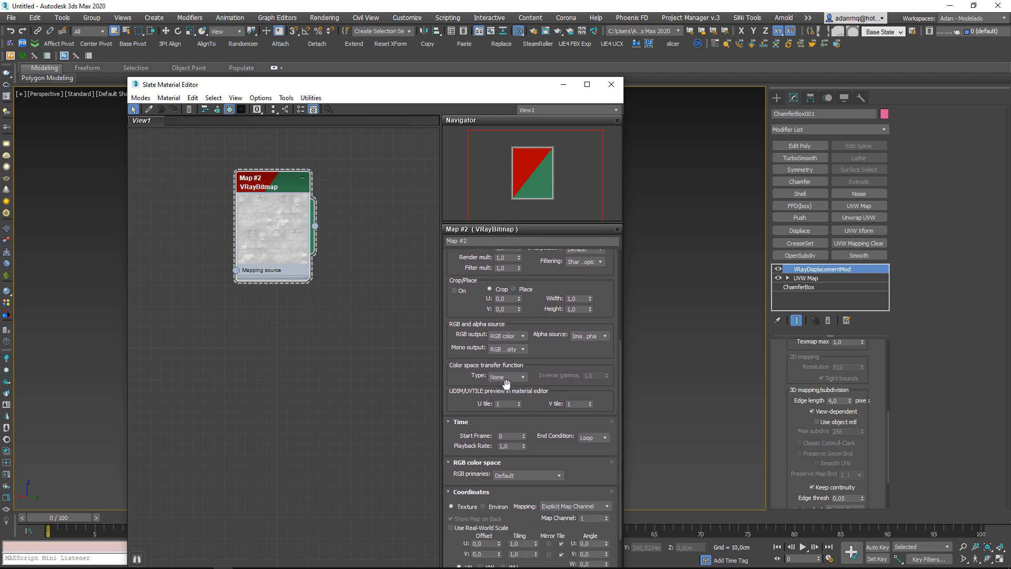
click(498, 377)
click(505, 394)
click(507, 377)
click(508, 387)
click(508, 378)
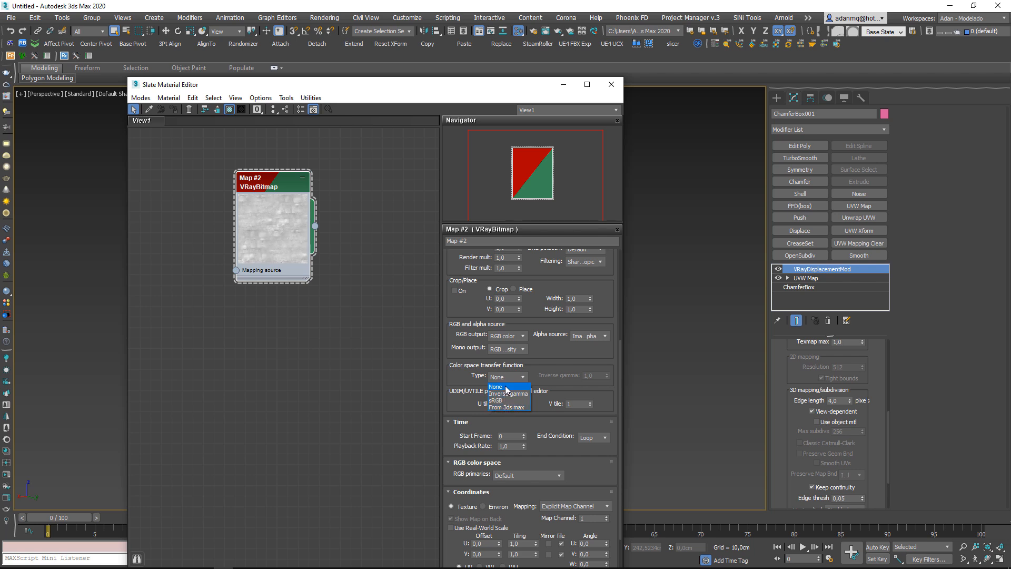
click(503, 387)
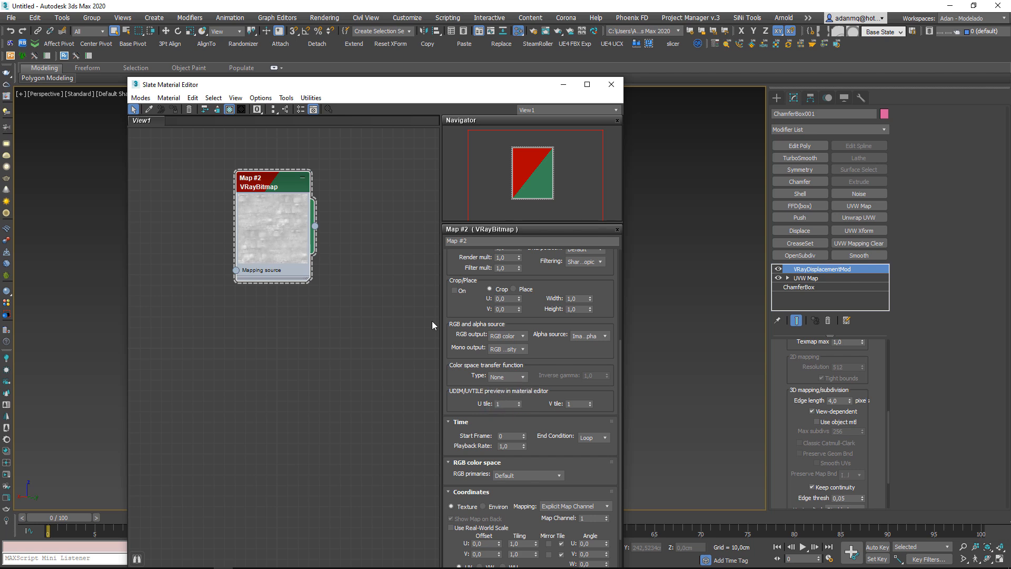
Step: Connect the height VRayBitmap as an instance to the Texmap slot of the VRayDisplacementMod modifier
mouse_move(277, 183)
mouse_down()
mouse_move(315, 235)
mouse_move(267, 194)
mouse_up()
drag(305, 238, 896, 522)
drag(304, 236, 837, 392)
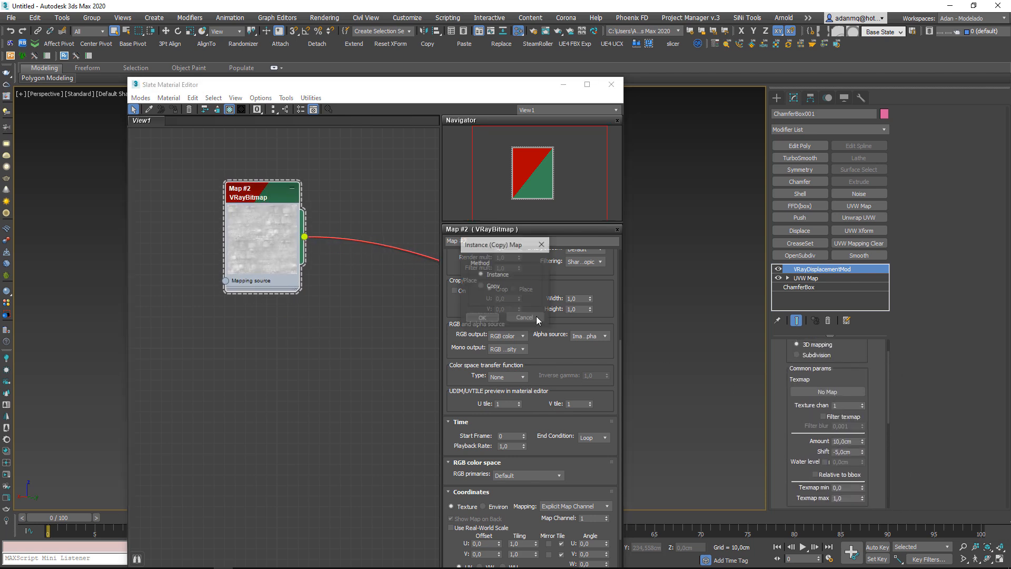
click(482, 318)
Step: Review the displacement modifier's Amount, Shift and Edge length parameters, and close the Slate Material Editor
drag(856, 441, 751, 445)
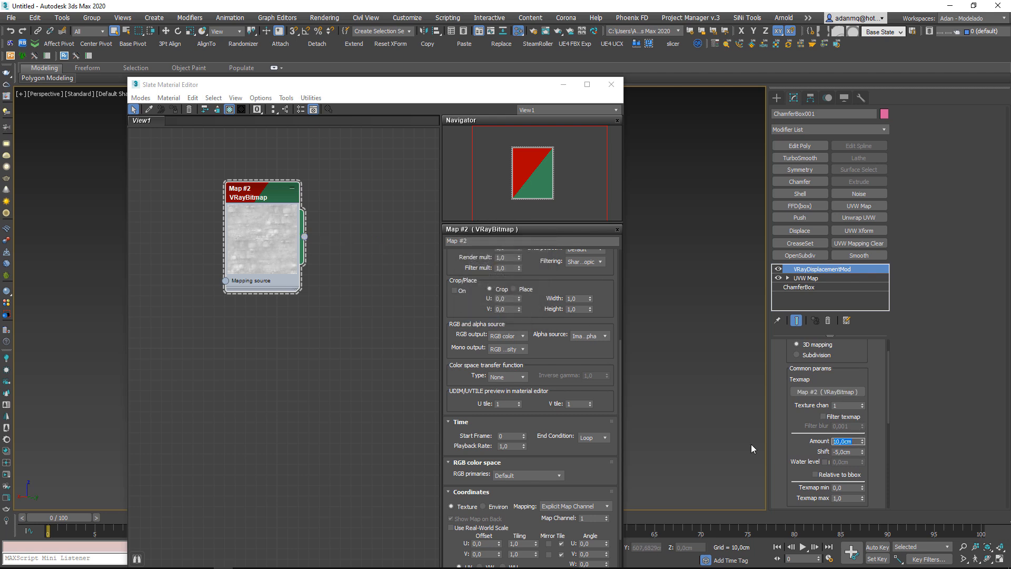
drag(857, 452, 796, 448)
drag(869, 475, 883, 329)
scroll(866, 369, down, 2)
scroll(860, 417, down, 2)
scroll(848, 405, up, 3)
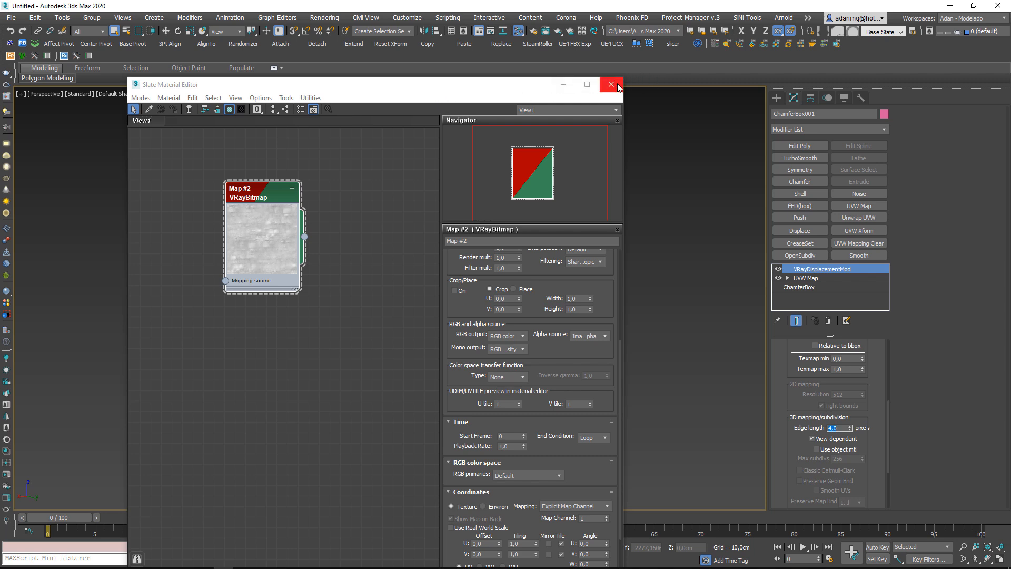
drag(434, 84, 470, 114)
click(646, 113)
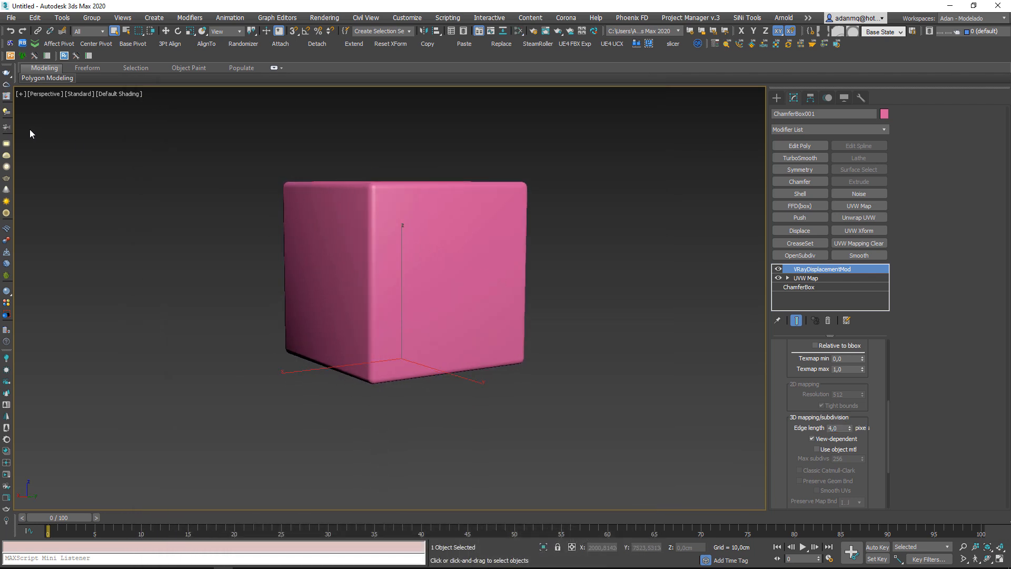
Step: Render the displaced chamfer box in the V-Ray Frame Buffer and inspect its surface relief up close
key(shift+q)
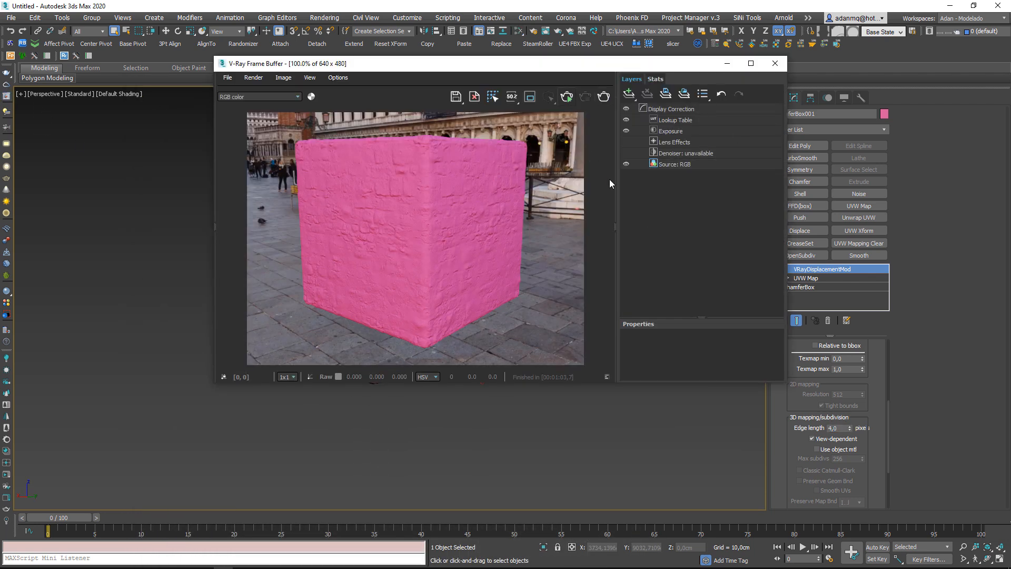
scroll(444, 217, up, 1)
drag(466, 66, 681, 38)
scroll(258, 233, up, 2)
mouse_move(258, 233)
middle_down()
mouse_move(197, 233)
mouse_move(242, 254)
mouse_move(266, 244)
middle_up()
scroll(599, 248, down, 1)
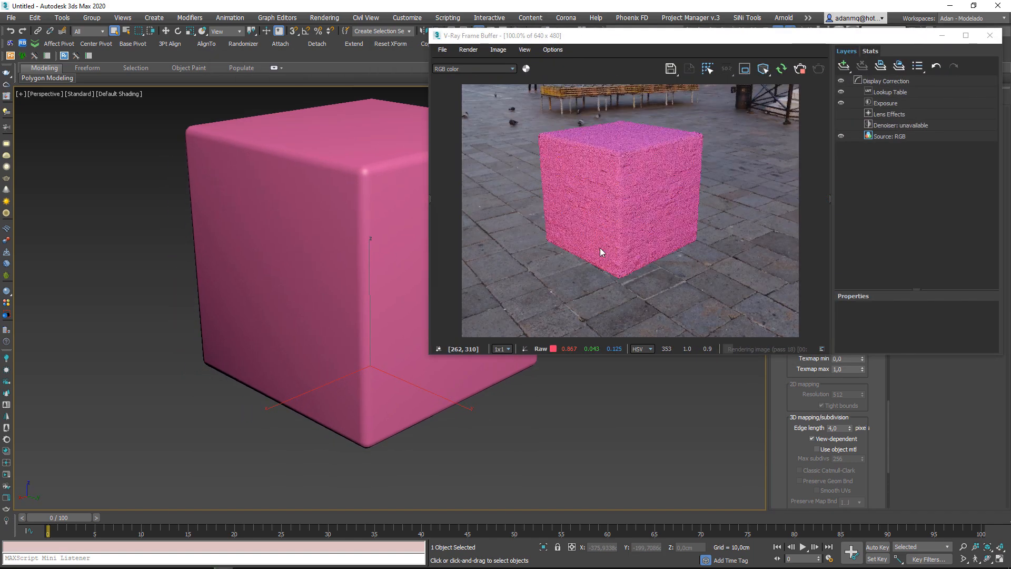
scroll(599, 247, up, 1)
middle_drag(299, 313, 287, 317)
Step: In the Slate Material Editor, duplicate the height VRayBitmap node and load mURO01_Base Color.png into the copy
key(m)
middle_drag(347, 311, 295, 244)
scroll(295, 244, down, 2)
mouse_move(249, 197)
shift+mouse_down()
mouse_move(210, 218)
mouse_move(257, 308)
shift+mouse_up()
double_click(252, 302)
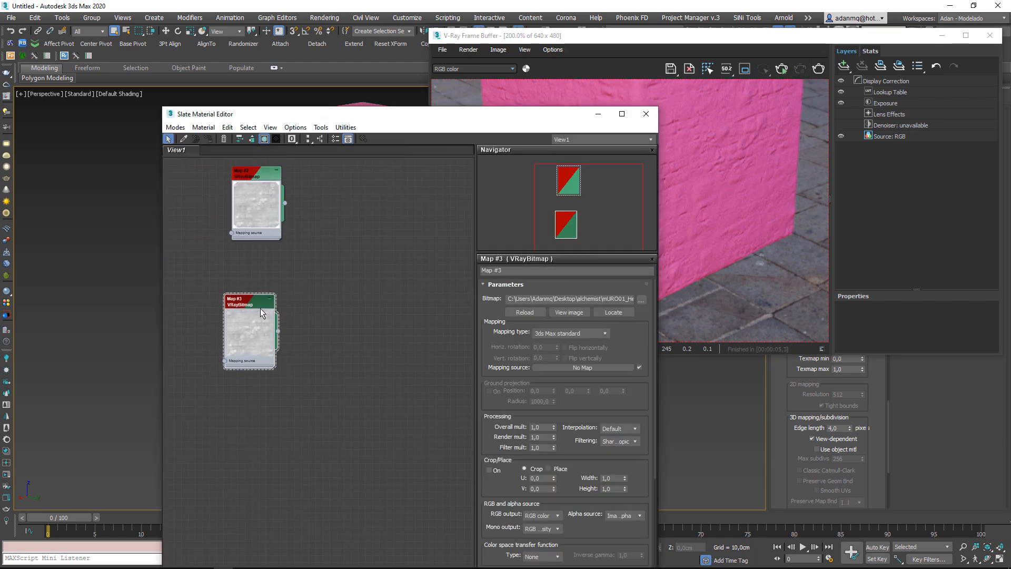
scroll(260, 308, up, 1)
click(640, 299)
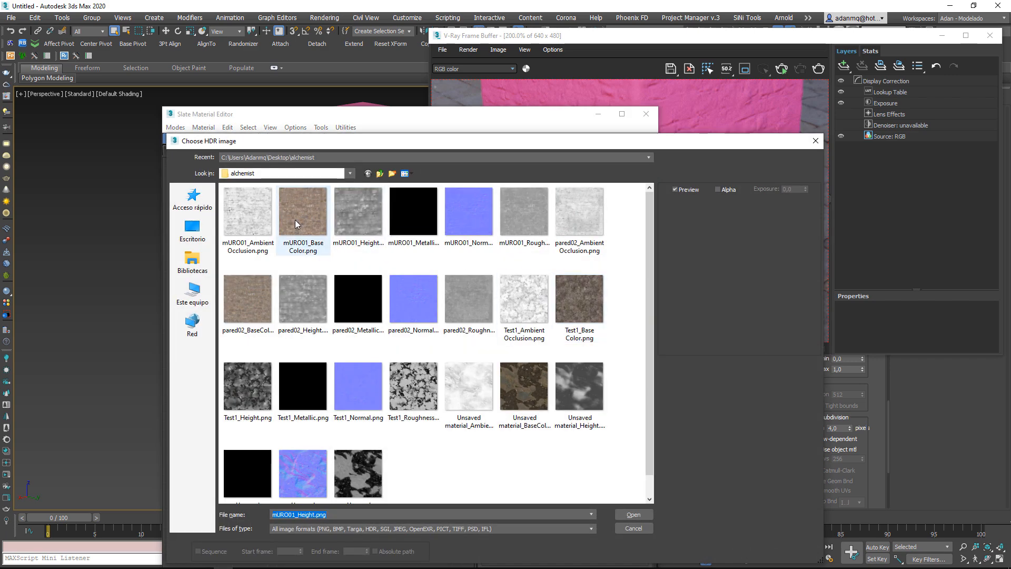
double_click(296, 227)
Step: Set the base color VRayBitmap's color space transfer function Type to sRGB
middle_drag(291, 341, 309, 217)
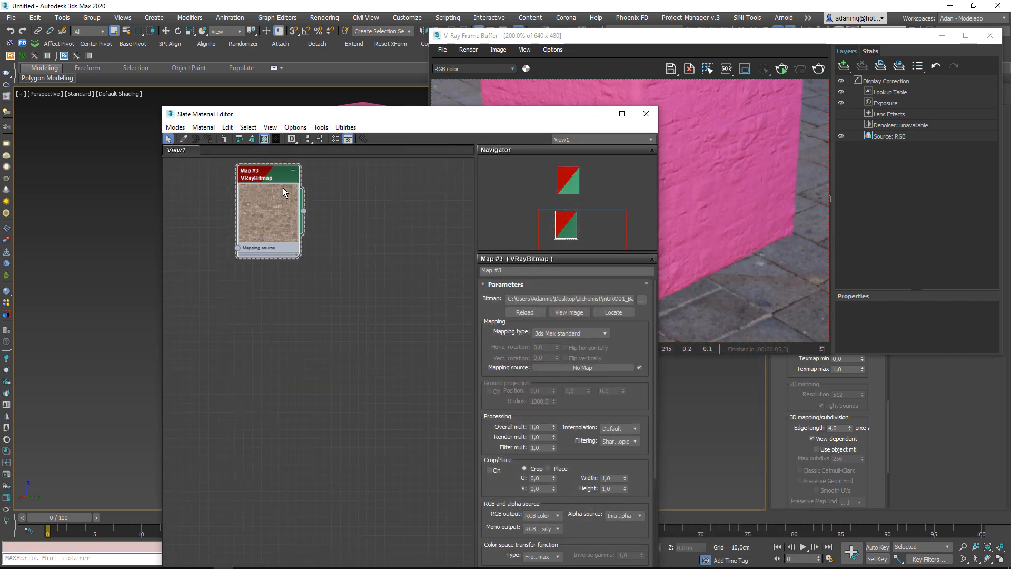
scroll(496, 483, down, 4)
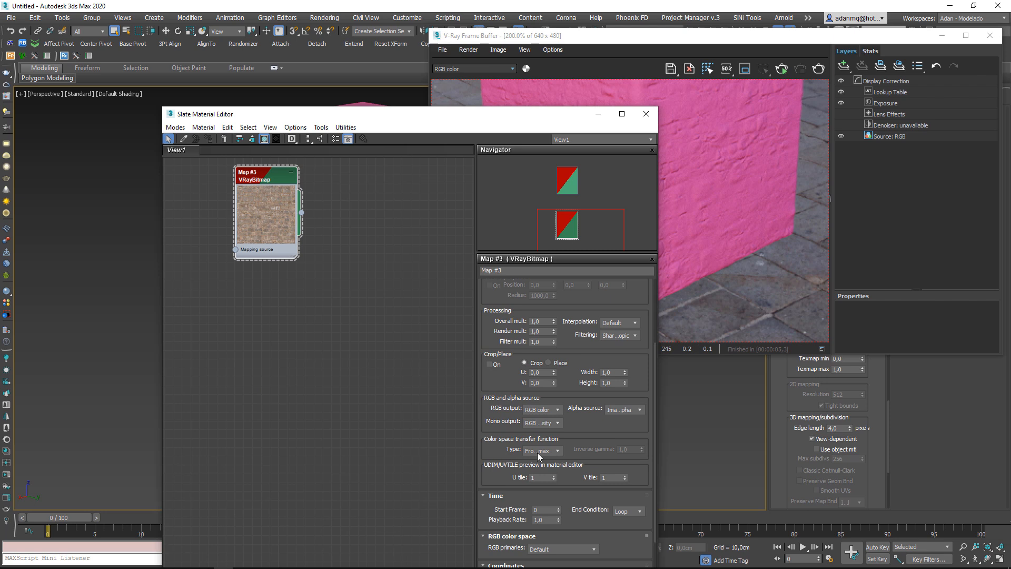
click(537, 454)
click(537, 478)
Step: Duplicate the base color VRayBitmap as a map for mURO01_Normal.png, with its color space transfer function Type set to None
mouse_move(260, 178)
shift+mouse_down()
mouse_move(263, 338)
mouse_move(279, 345)
shift+mouse_up()
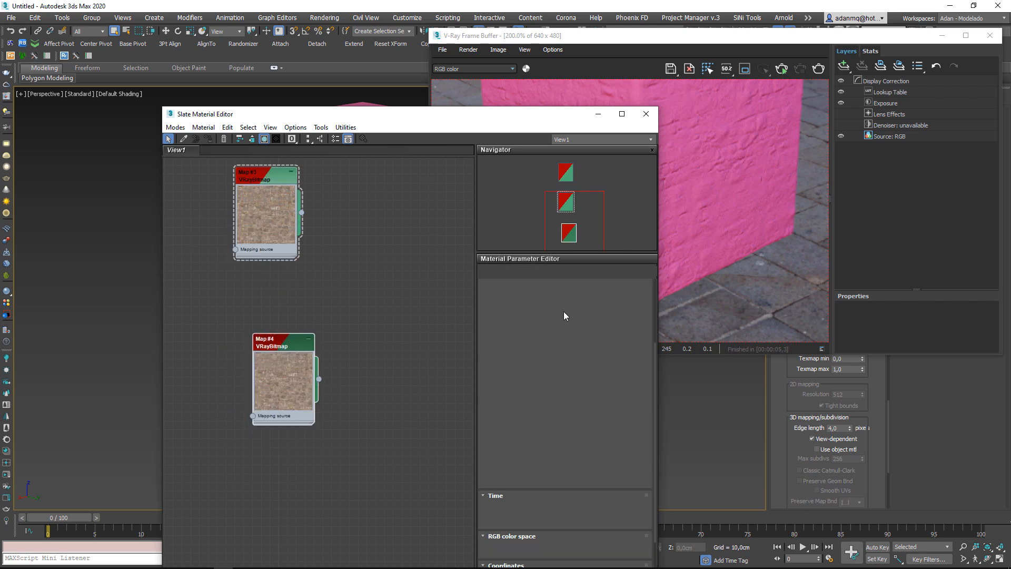
scroll(637, 371, up, 4)
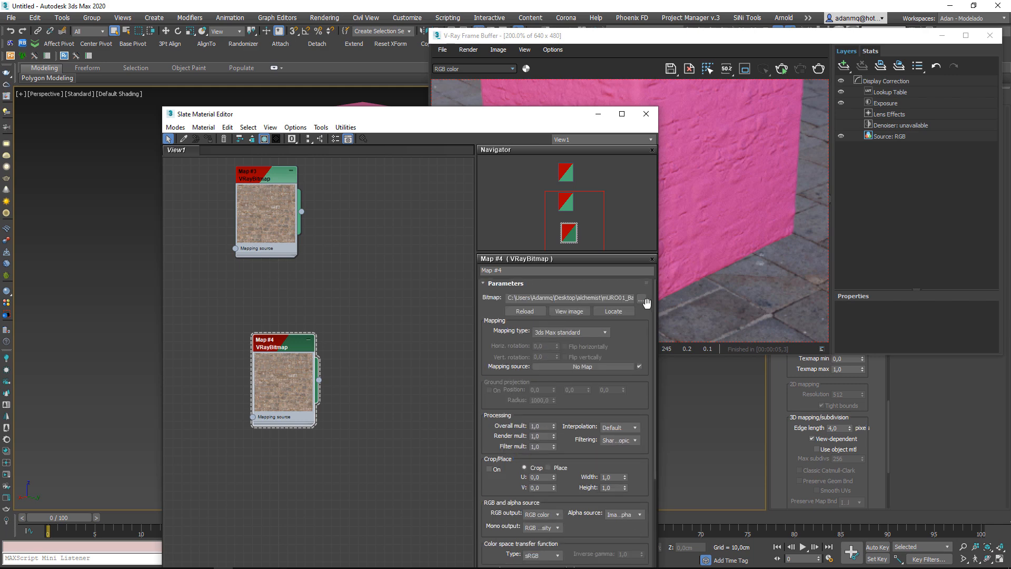
click(642, 298)
double_click(467, 211)
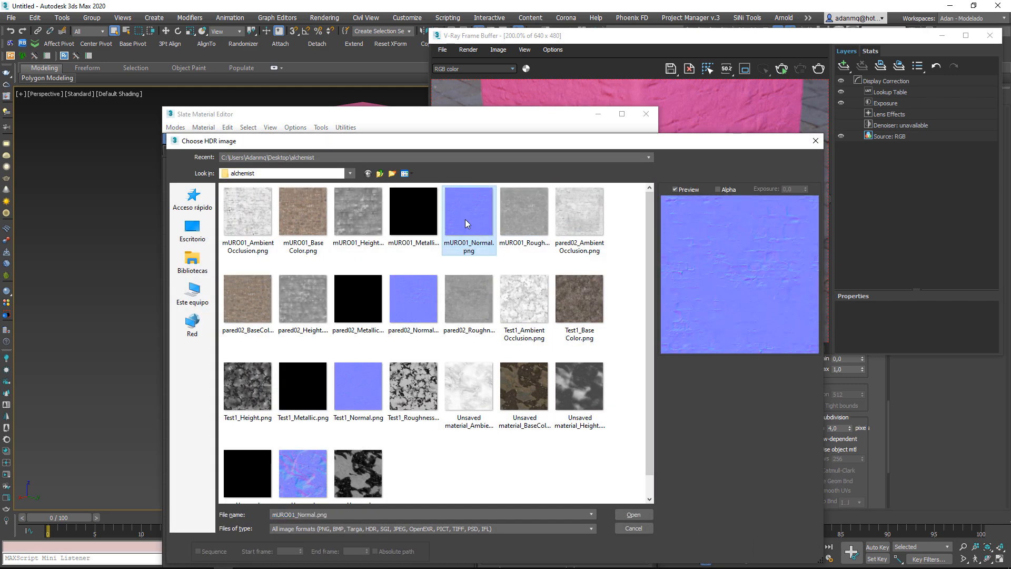
scroll(561, 444, down, 5)
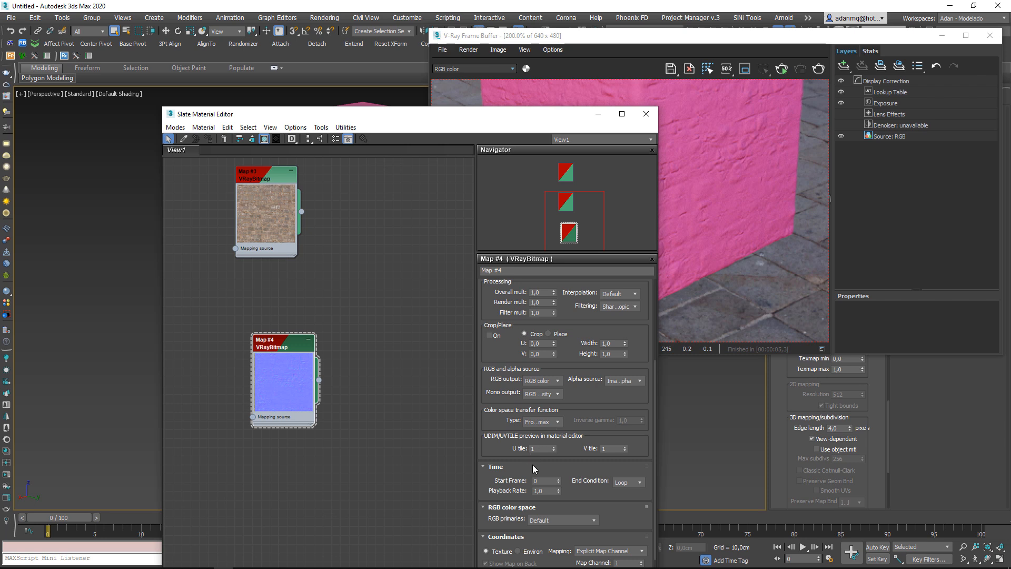
click(542, 421)
click(537, 430)
Step: Duplicate the normal VRayBitmap as a map for the mURO01 roughness image with transfer function Type None, placed below the normal node
drag(305, 367, 384, 367)
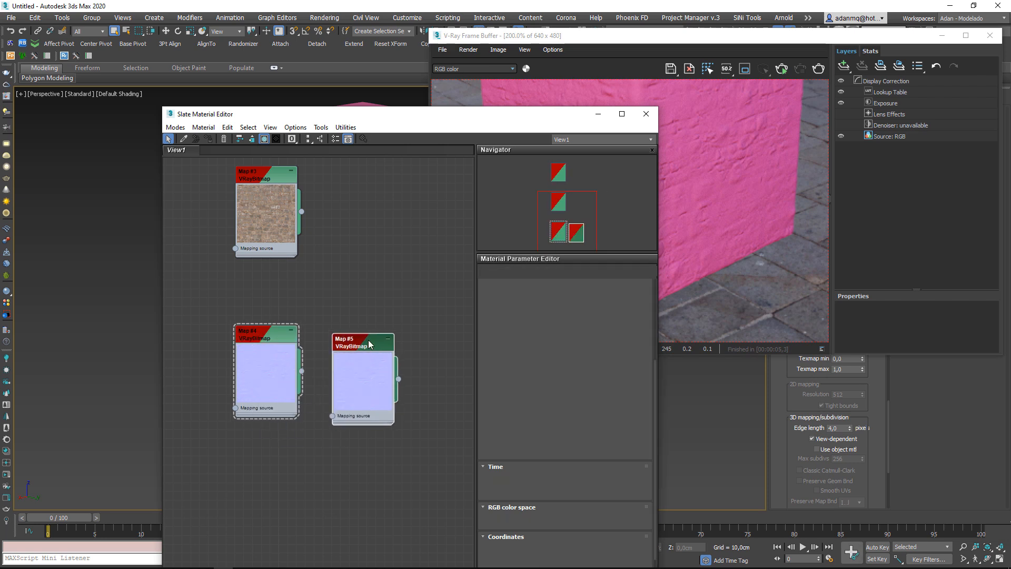
scroll(632, 321, up, 3)
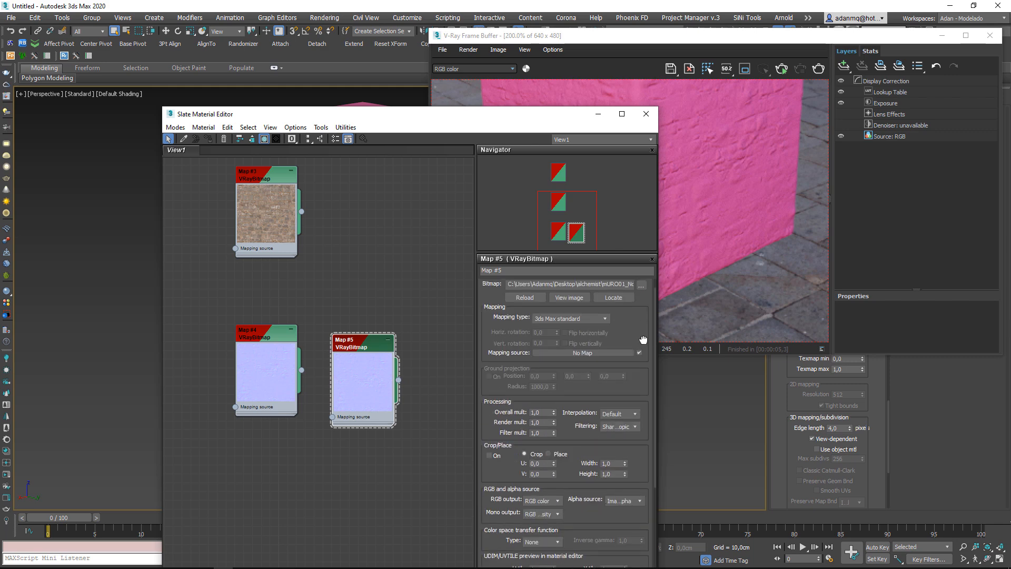
click(641, 299)
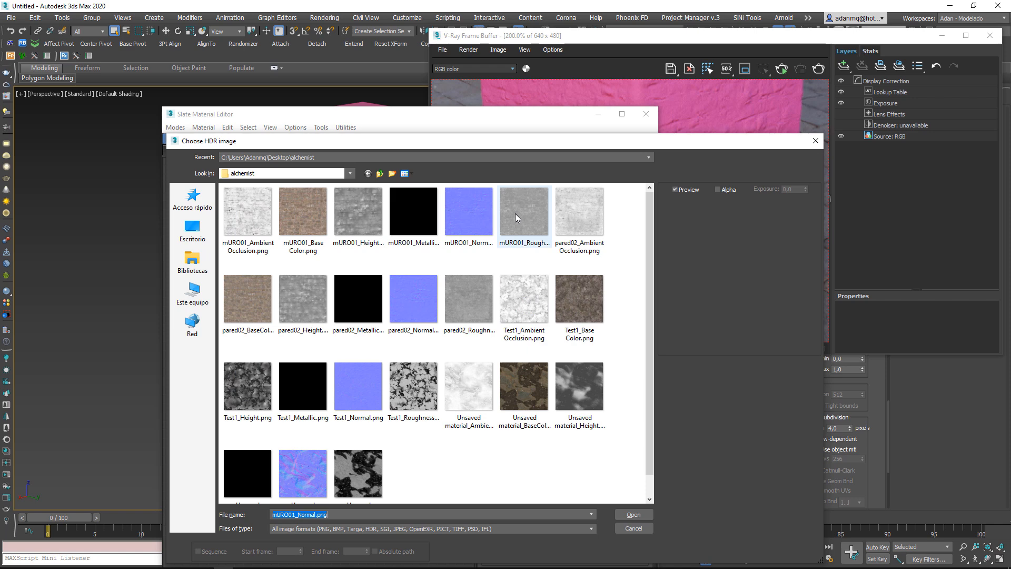
click(529, 223)
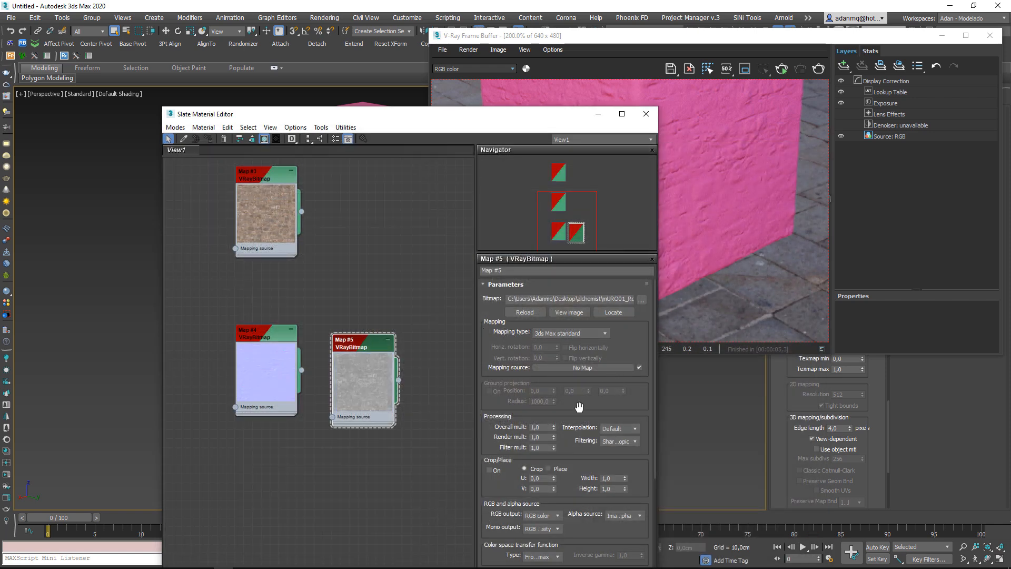
scroll(556, 381, down, 3)
click(529, 444)
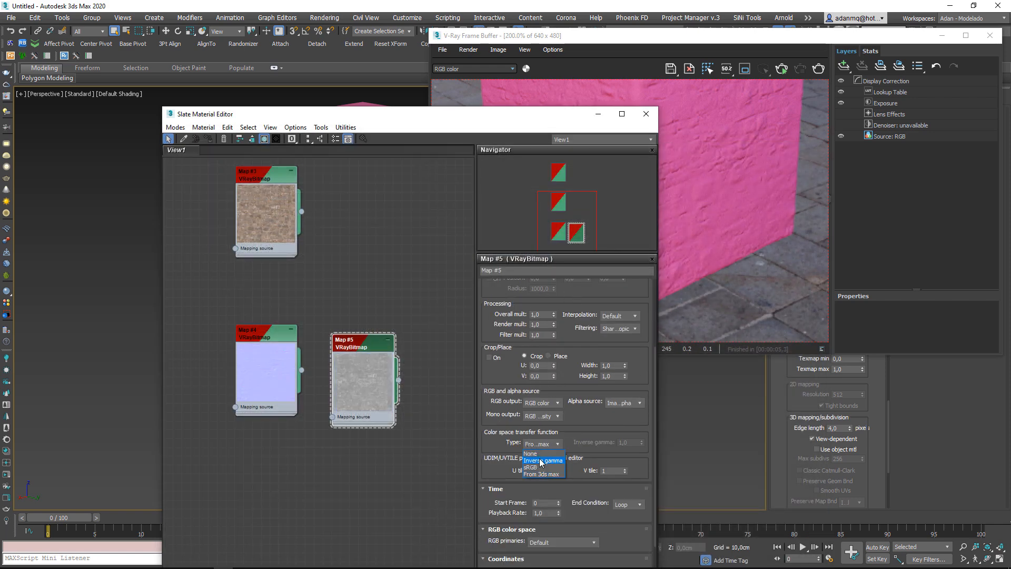
click(535, 453)
drag(368, 356, 270, 452)
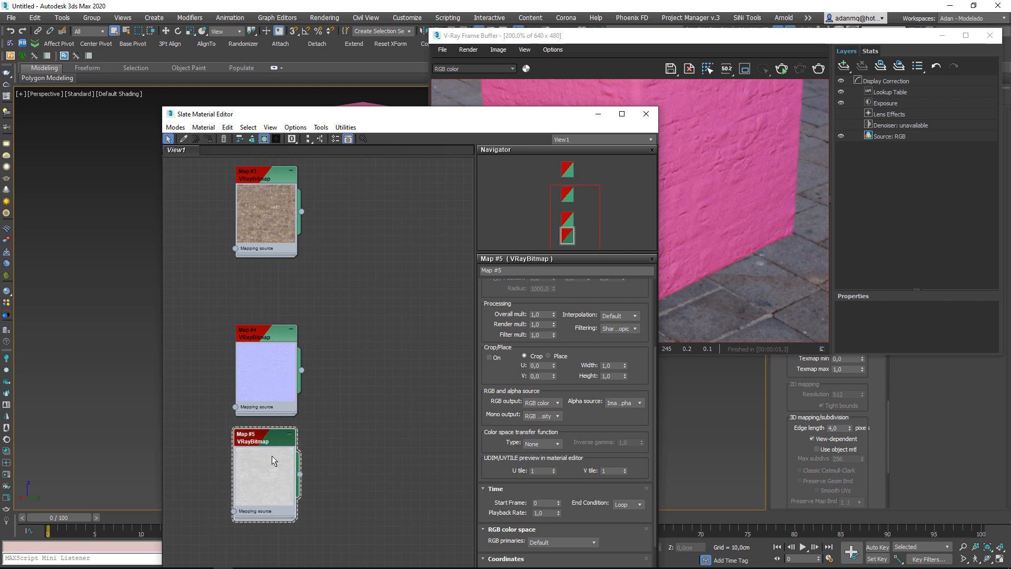
Step: Duplicate the base color VRayBitmap node and load pared02_Ambient Occlusion.png into the copy
middle_drag(305, 457, 302, 327)
scroll(300, 323, down, 2)
middle_drag(292, 278, 290, 383)
shift+drag(272, 249, 374, 334)
double_click(376, 292)
scroll(634, 316, up, 5)
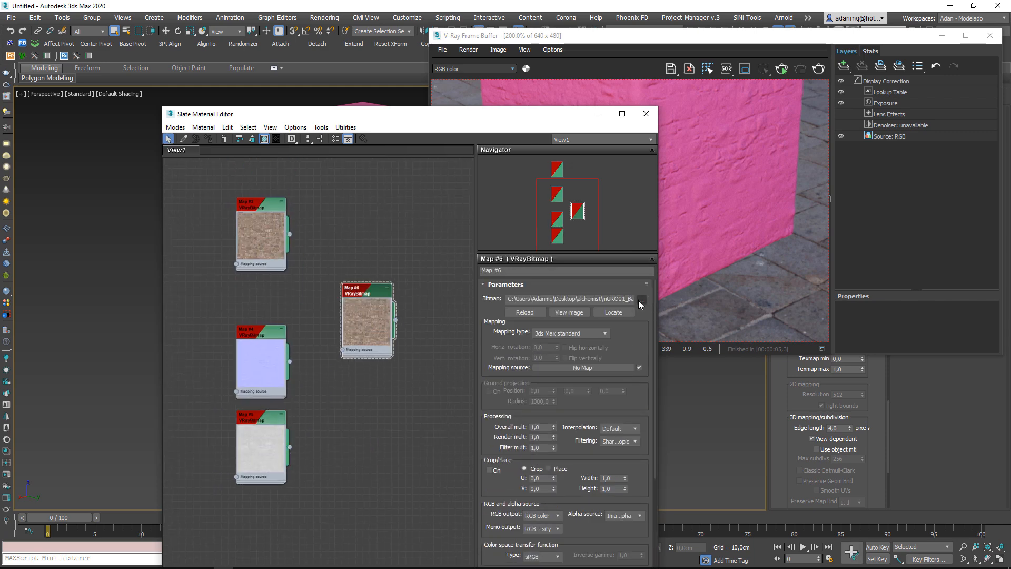
click(641, 299)
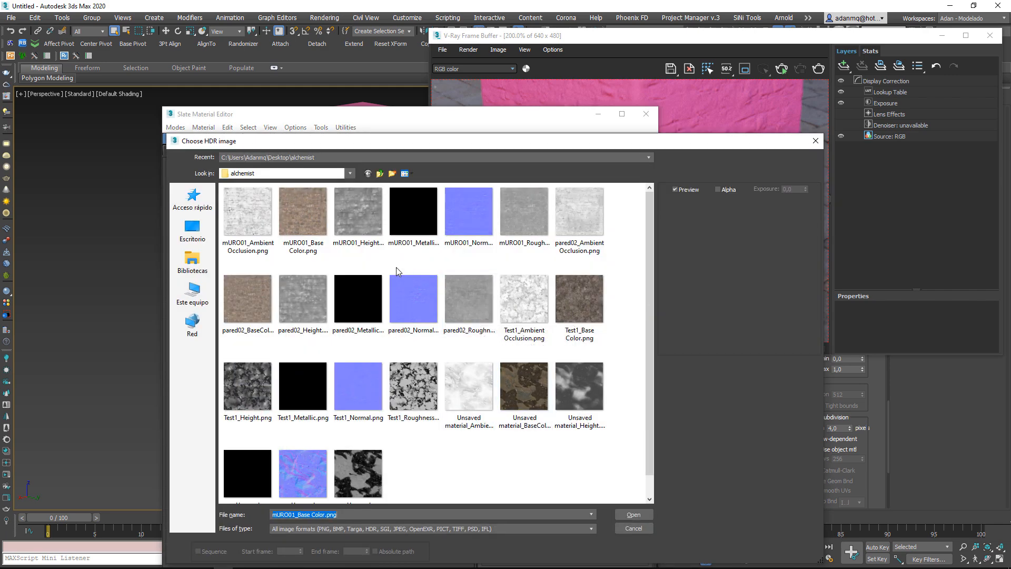
click(588, 228)
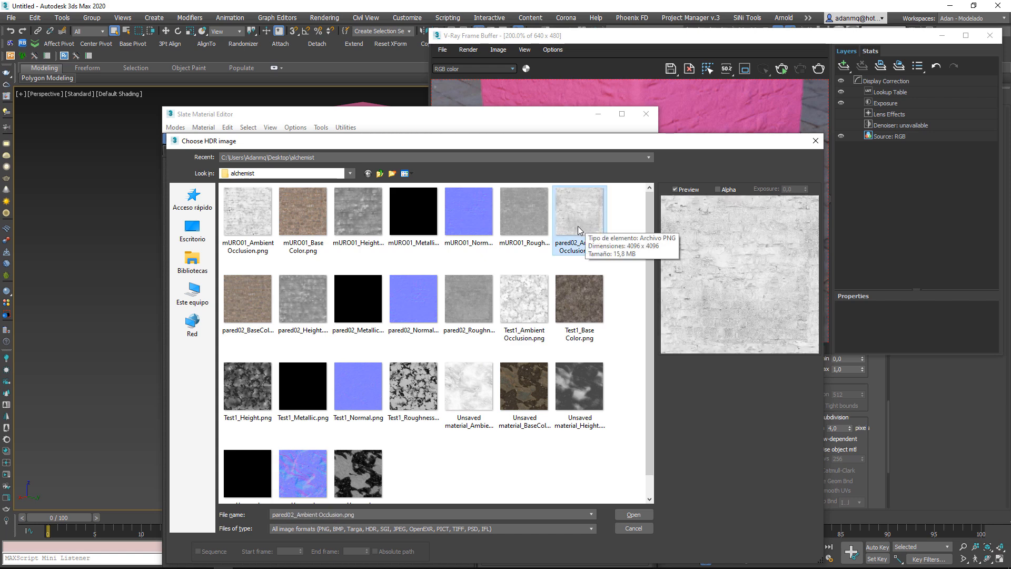
double_click(582, 221)
Step: Place the ambient occlusion node between the base color and normal nodes, and set its color space transfer function Type to None
drag(375, 295, 198, 281)
drag(243, 253, 250, 210)
drag(204, 281, 268, 245)
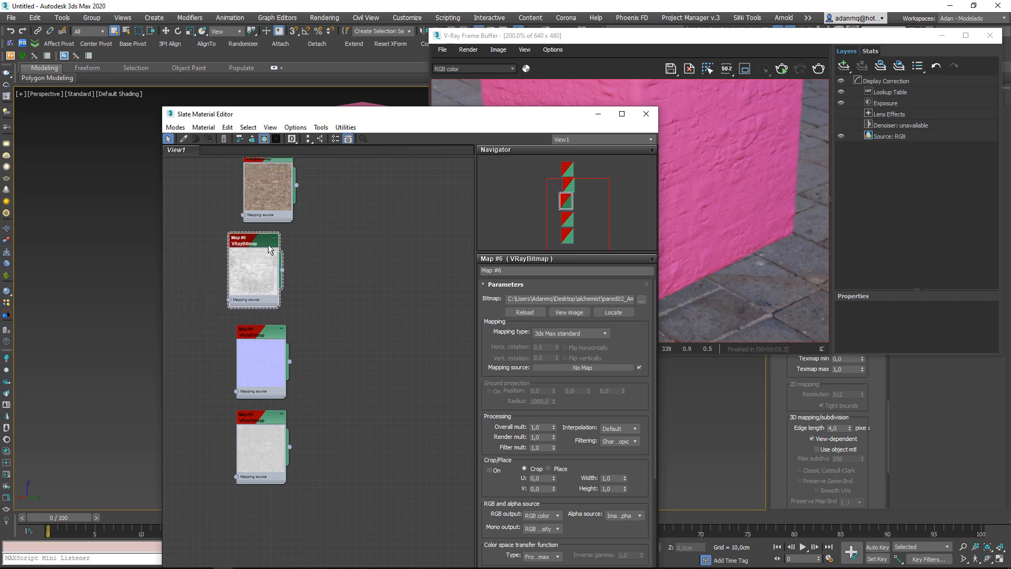
scroll(535, 456, down, 3)
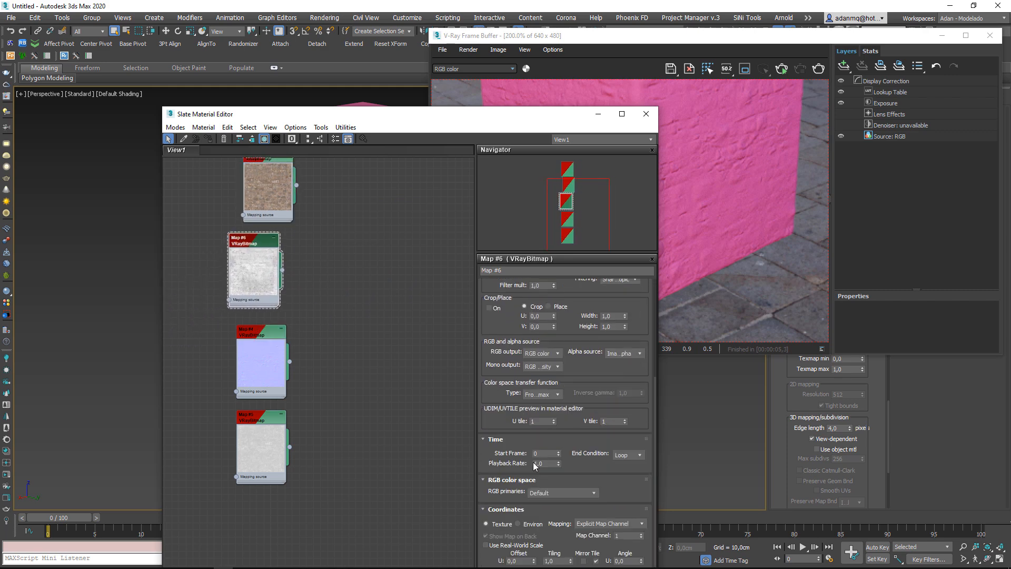
scroll(500, 432, down, 1)
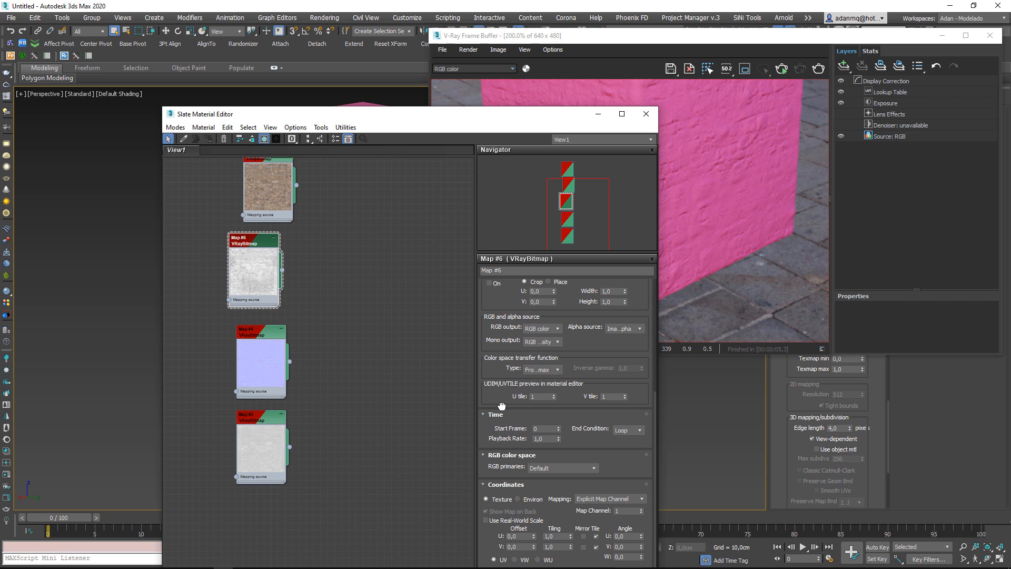
click(548, 370)
click(542, 379)
drag(254, 276, 271, 279)
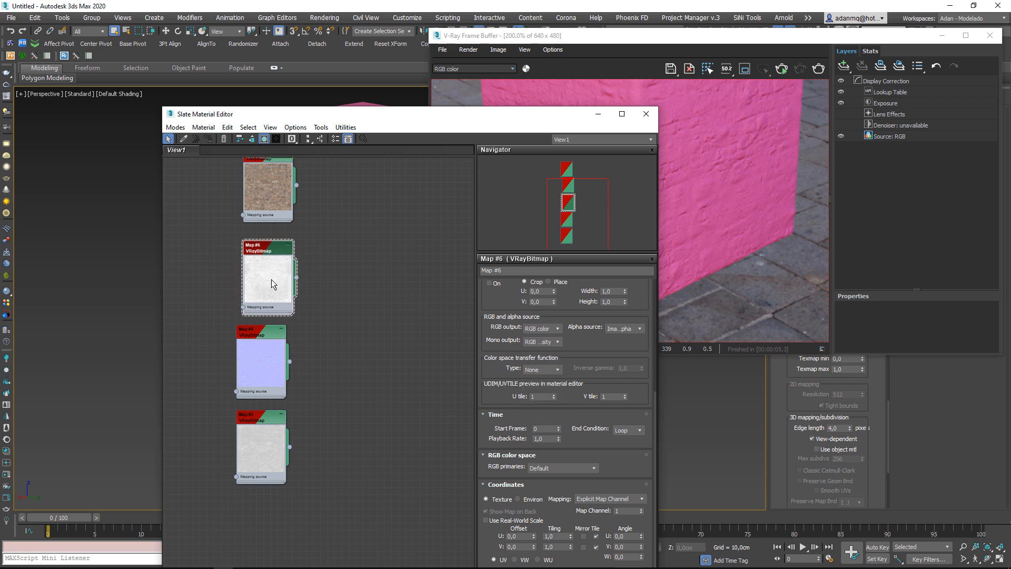
Step: Add a VRayMtl material node beside the column of VRayBitmap nodes
scroll(271, 279, down, 1)
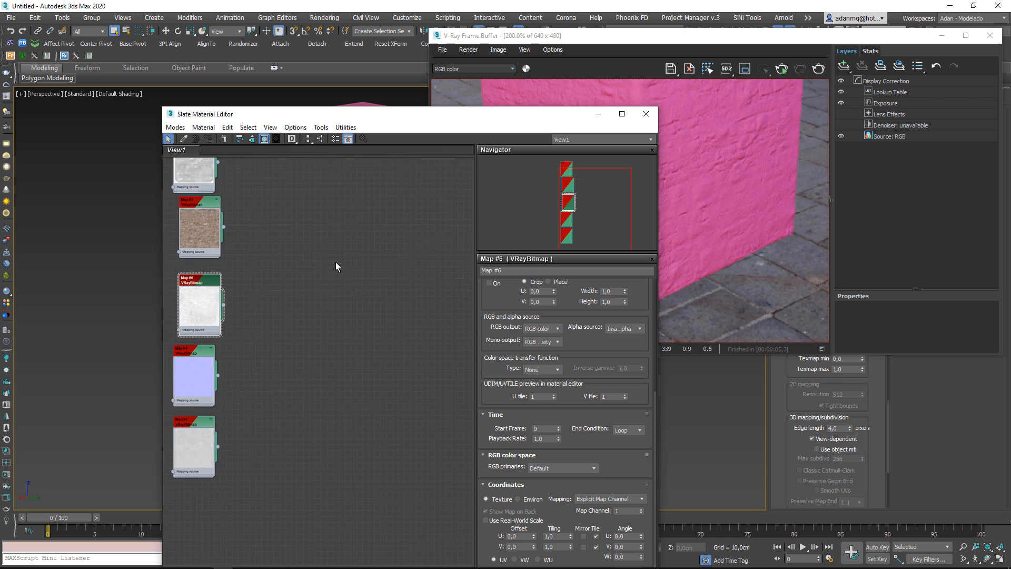
right_click(336, 264)
mouse_move(376, 266)
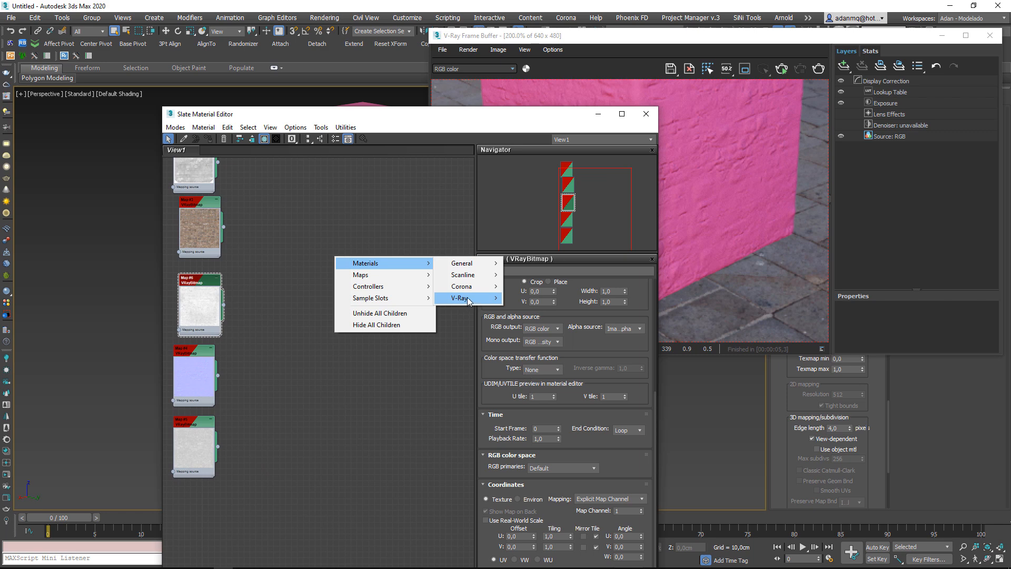
mouse_move(461, 299)
click(530, 435)
click(342, 261)
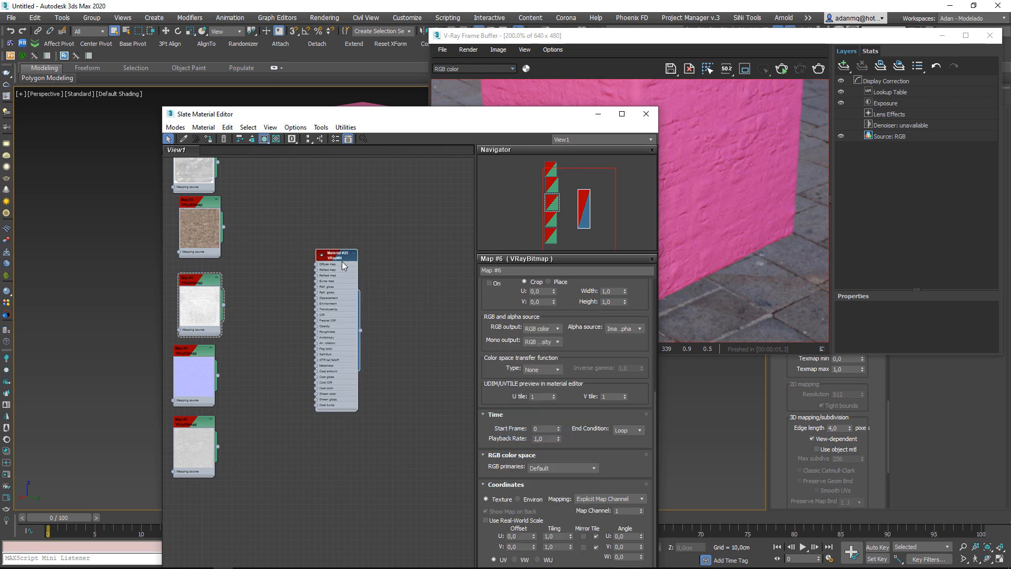
Step: Set the new VRayMtl's reflect colour to white and its refraction IOR to 1.4
click(538, 323)
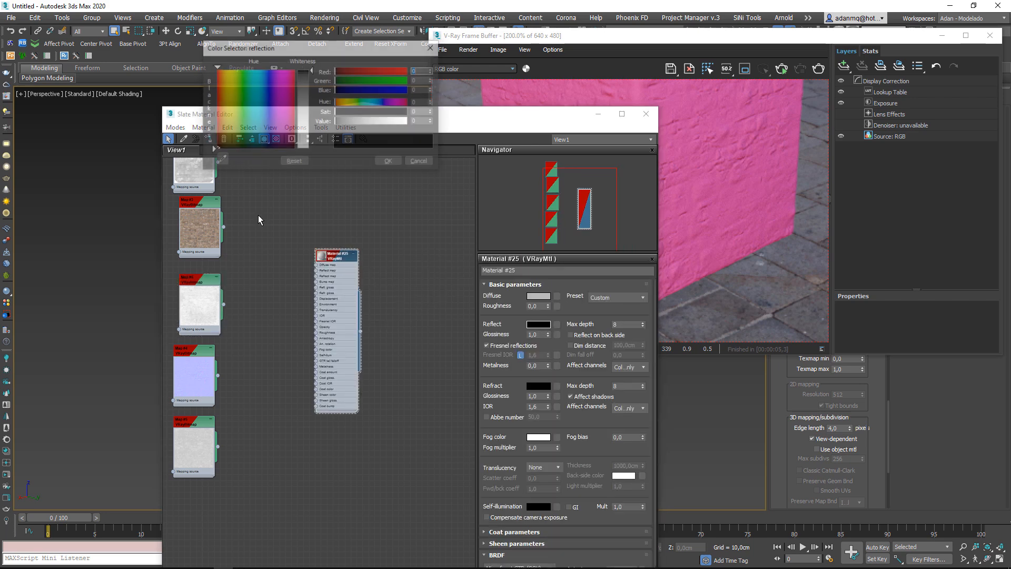
click(389, 161)
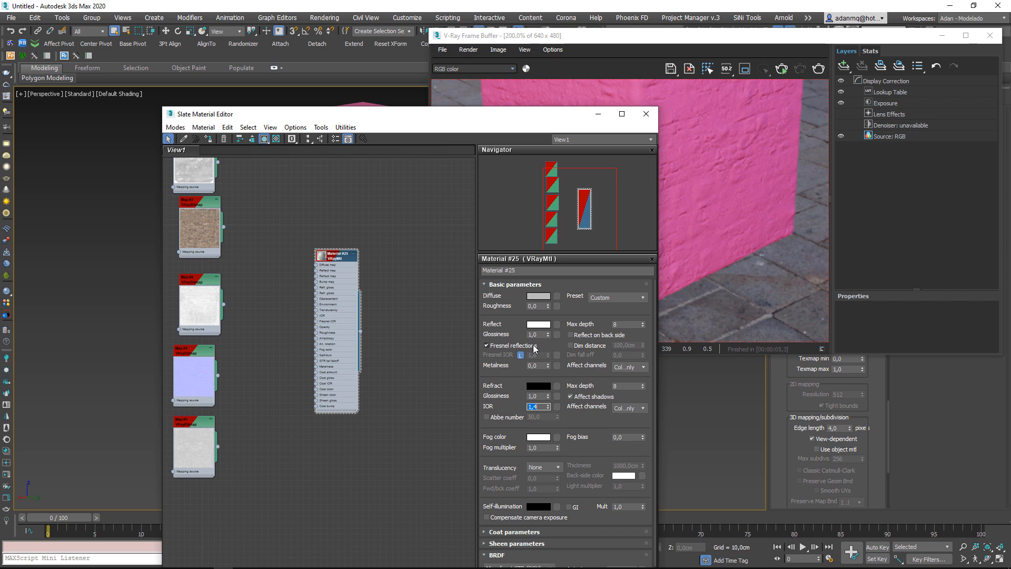
Step: Connect the stone colour bitmap to the material's diffuse map
scroll(239, 242, up, 2)
drag(217, 221, 354, 278)
middle_drag(354, 277, 400, 263)
Step: Add a VRayNormalMap fed by the blue normal bitmap and connect it to the material's bump map
right_click(283, 421)
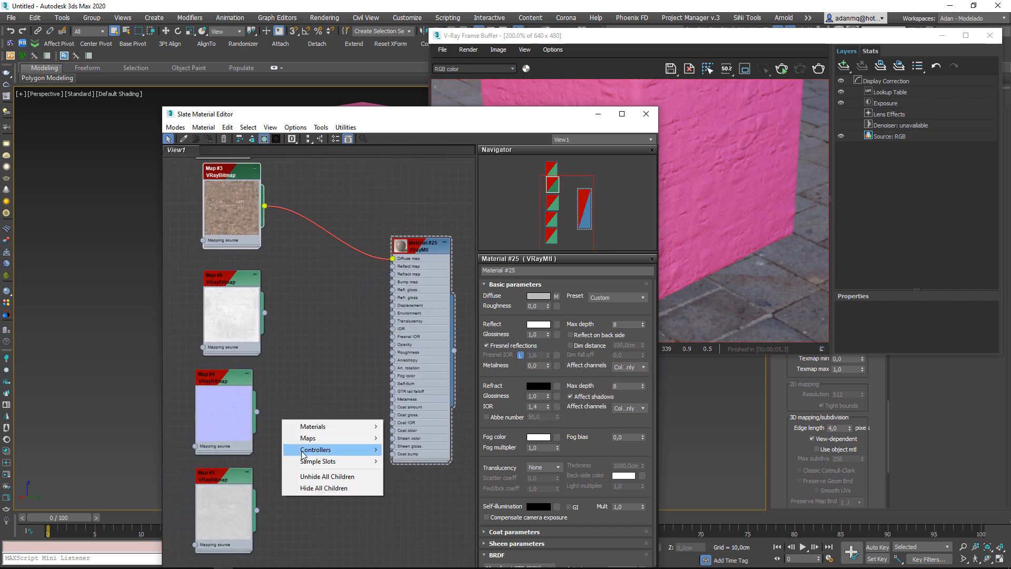
mouse_move(316, 437)
mouse_move(416, 495)
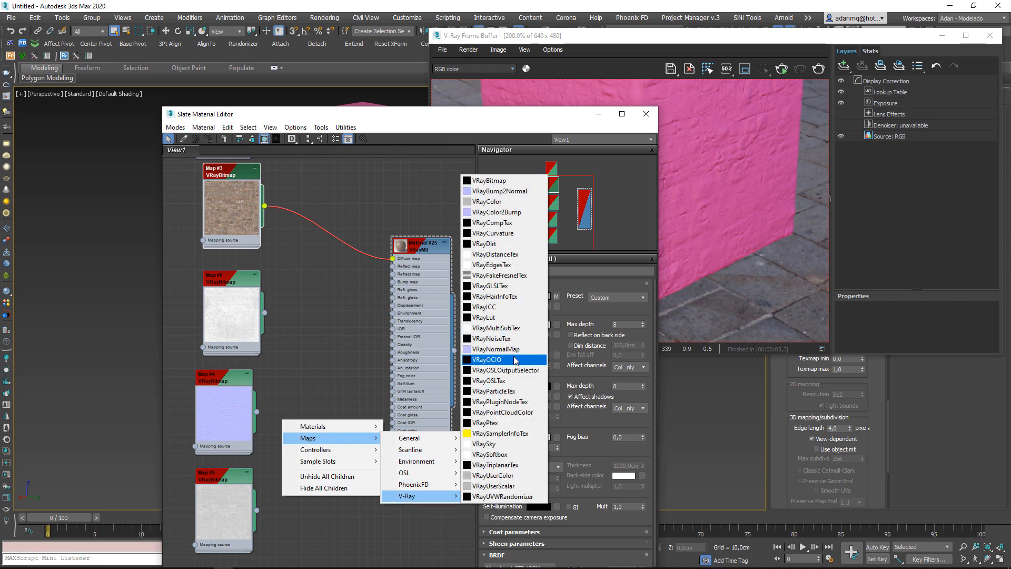
click(500, 349)
drag(279, 419, 412, 268)
scroll(323, 401, up, 2)
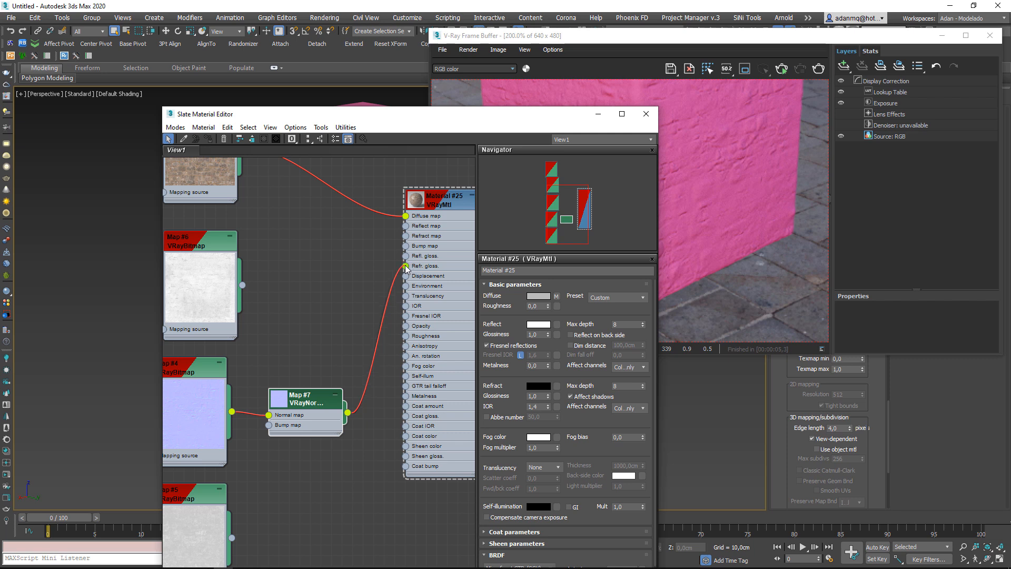
drag(406, 269, 406, 248)
Step: Set the material's bump map amount to 100 and check the parameters of the VRayNormalMap node
click(432, 206)
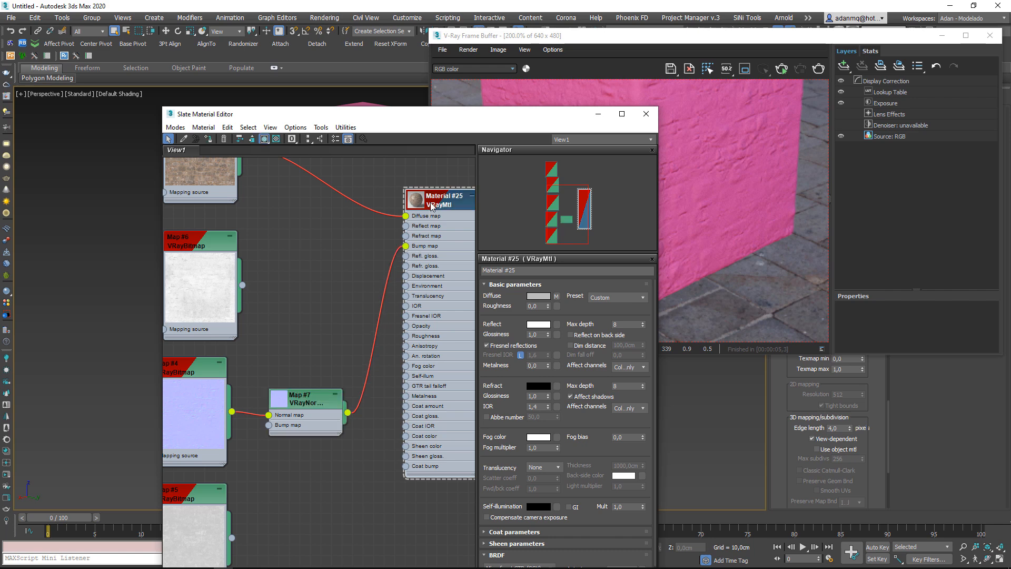
drag(516, 119, 490, 53)
scroll(495, 403, down, 1)
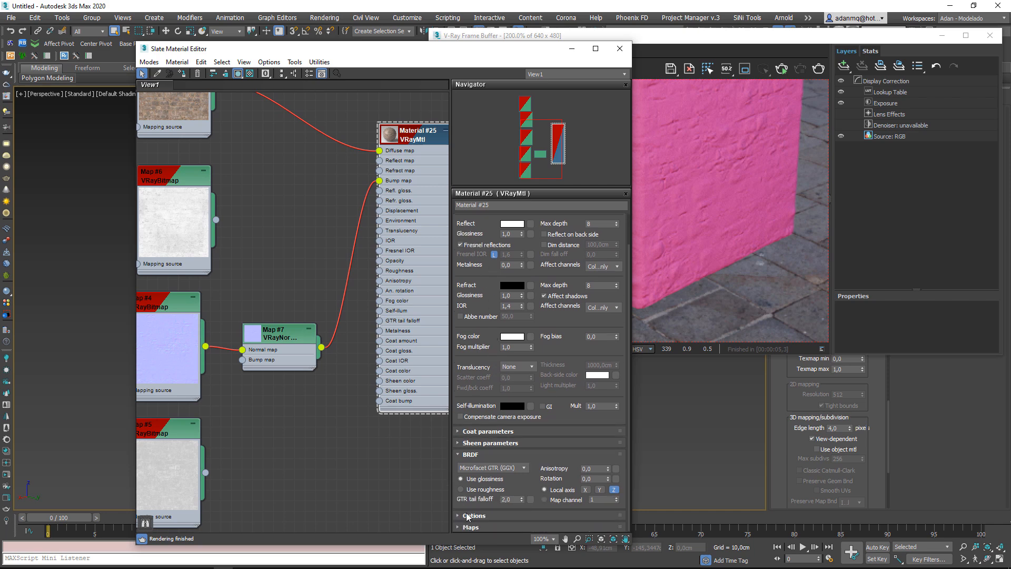
scroll(513, 393, down, 8)
double_click(496, 328)
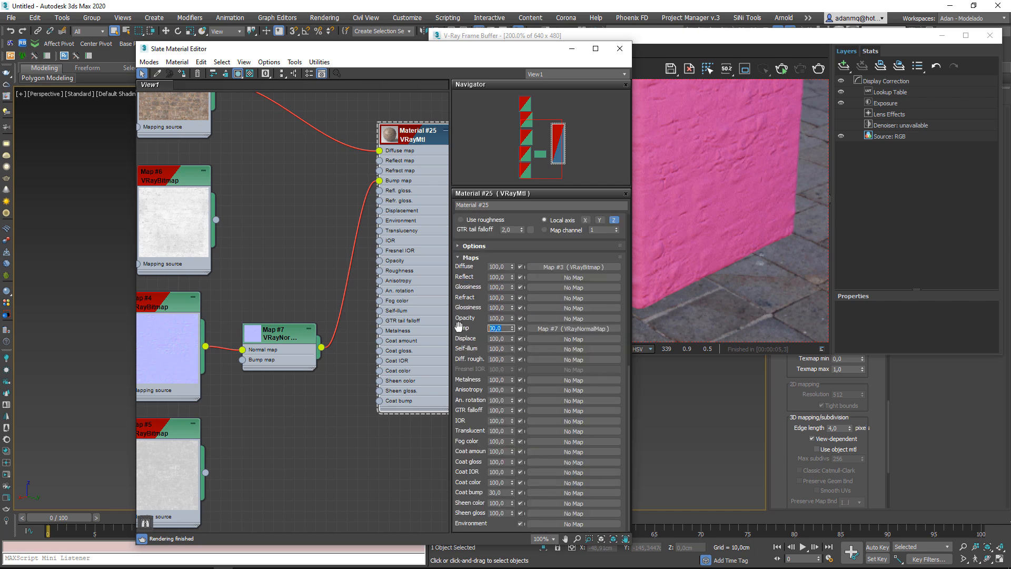
key(Return)
double_click(284, 343)
drag(528, 232, 490, 229)
click(413, 136)
Step: Connect the grey roughness bitmap to the reflection glossiness input and switch the material's BRDF to use roughness
middle_drag(187, 471, 241, 371)
scroll(242, 370, down, 1)
middle_drag(317, 340, 254, 410)
drag(197, 441, 361, 174)
double_click(403, 128)
scroll(532, 298, down, 5)
click(460, 319)
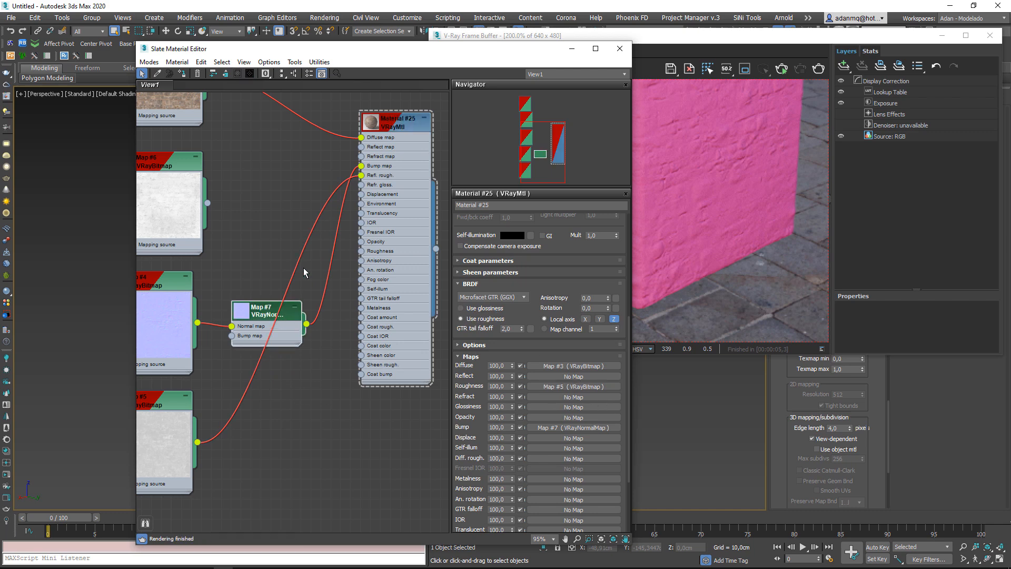
Step: Rearrange the node graph with the unconnected white bitmap moved aside, and enlarge the material node's preview
scroll(195, 252, down, 2)
middle_drag(195, 251, 275, 301)
drag(268, 228, 146, 202)
mouse_move(209, 300)
mouse_down()
mouse_move(327, 366)
mouse_move(328, 258)
mouse_up()
drag(235, 463, 236, 356)
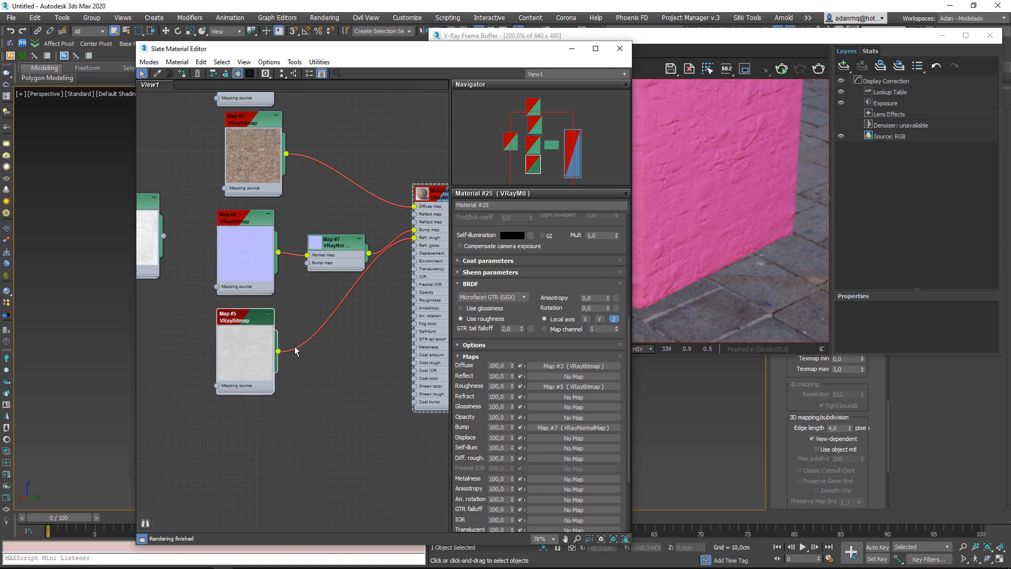
middle_drag(435, 223, 358, 229)
drag(347, 197, 375, 157)
double_click(362, 212)
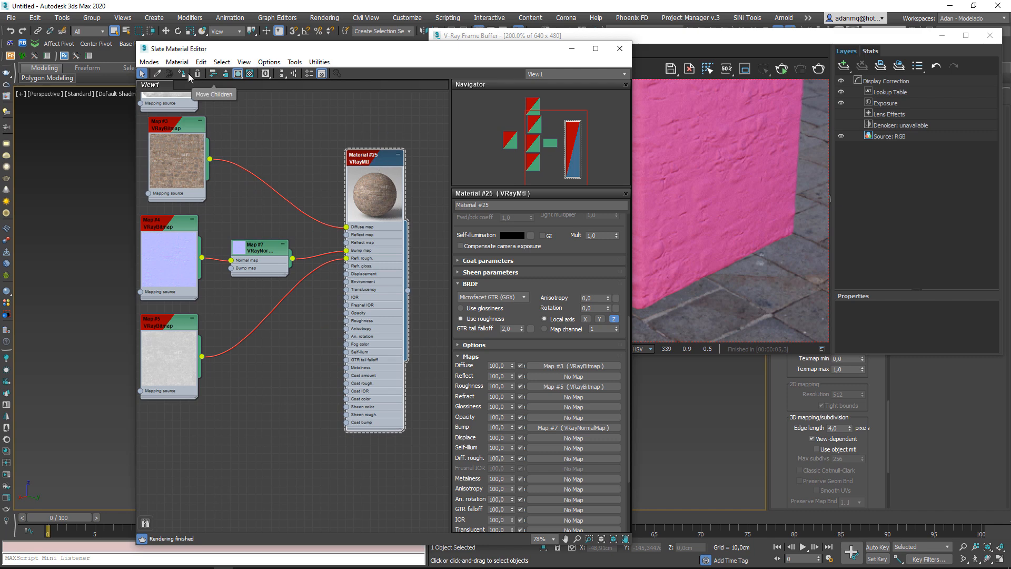
Step: Apply the stone material to the cube and start the interactive V-Ray render
click(767, 144)
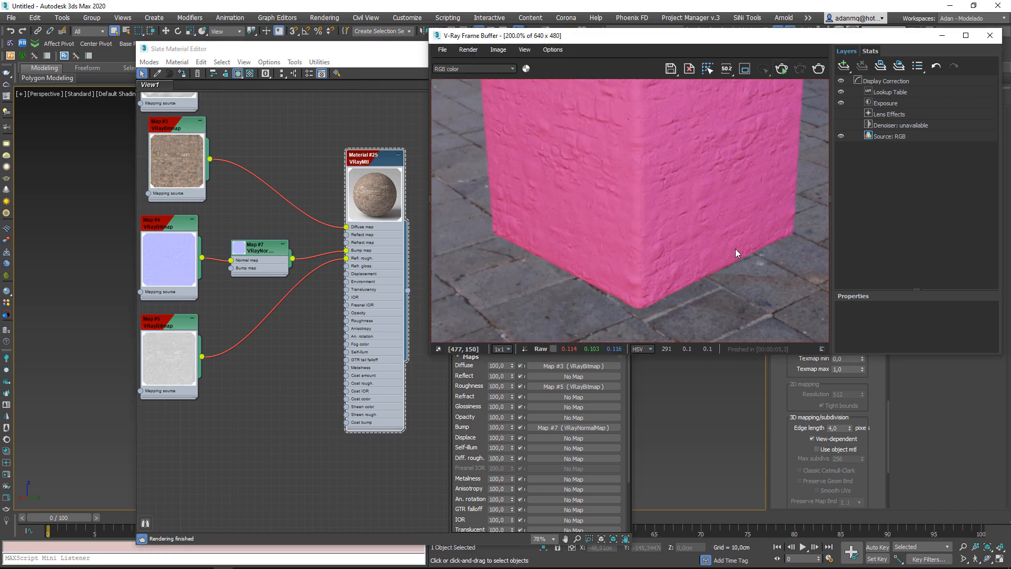
click(382, 62)
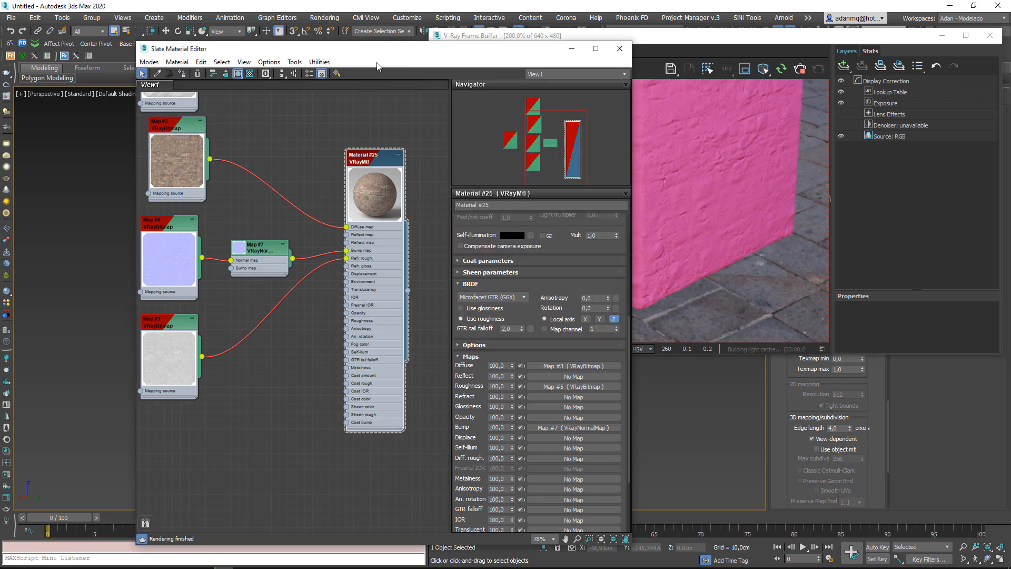
click(621, 54)
Step: Examine the cube's stone surface and relief in the interactive render from several angles and distances
alt+middle_drag(342, 287, 279, 269)
scroll(643, 225, down, 1)
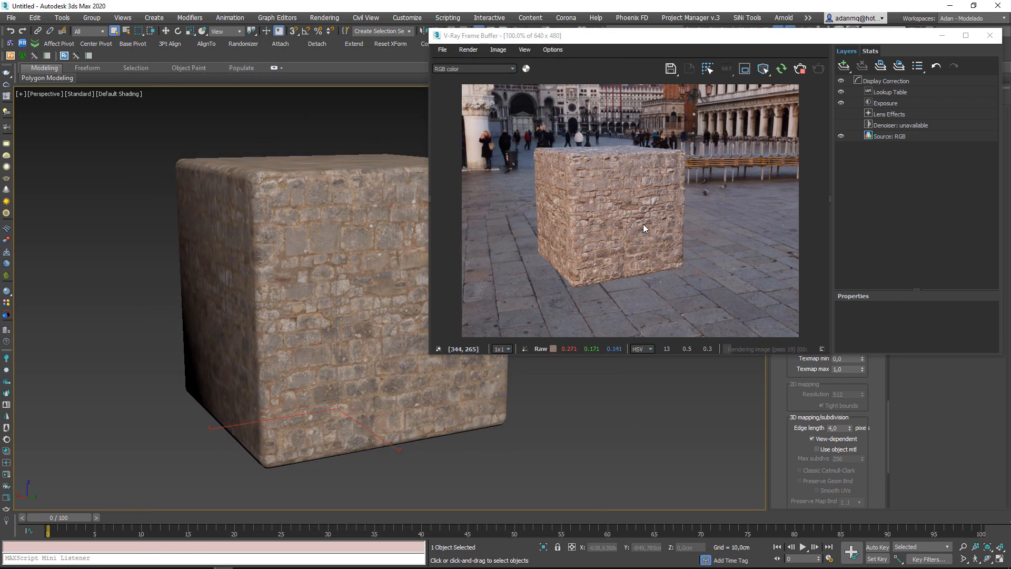
alt+middle_drag(358, 284, 305, 299)
scroll(323, 305, up, 5)
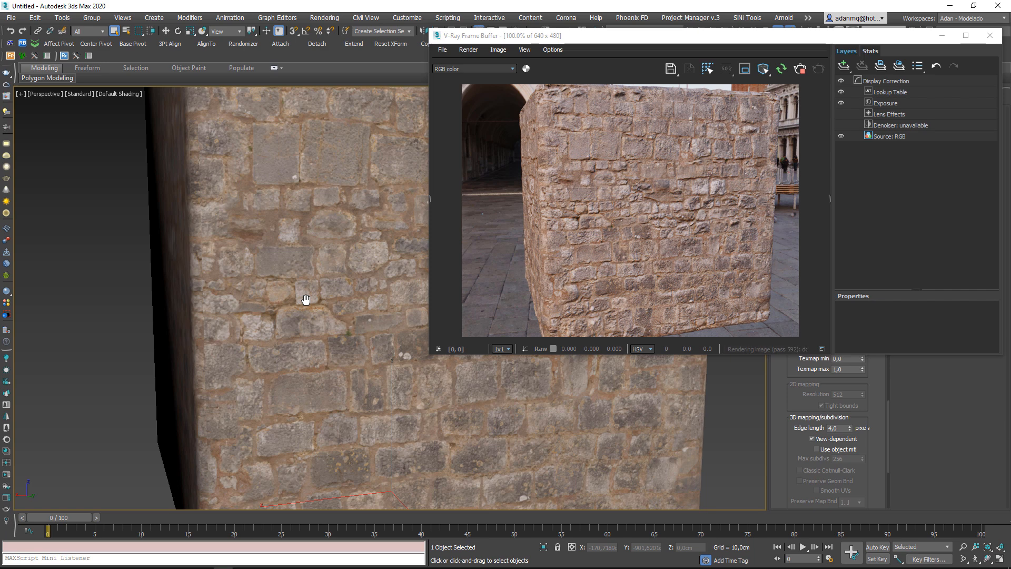
alt+middle_drag(294, 332, 281, 330)
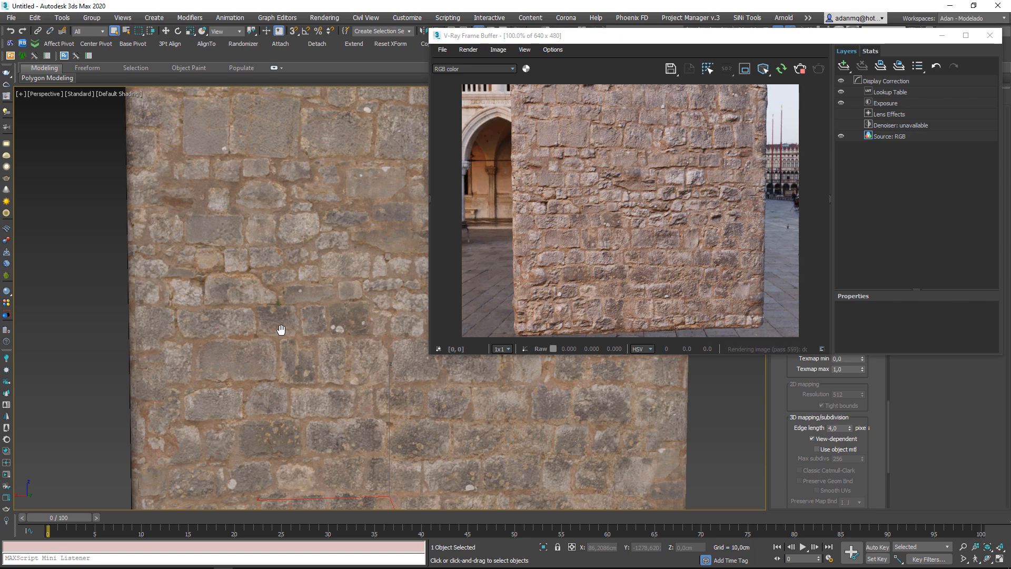
scroll(226, 295, down, 3)
middle_drag(258, 276, 318, 305)
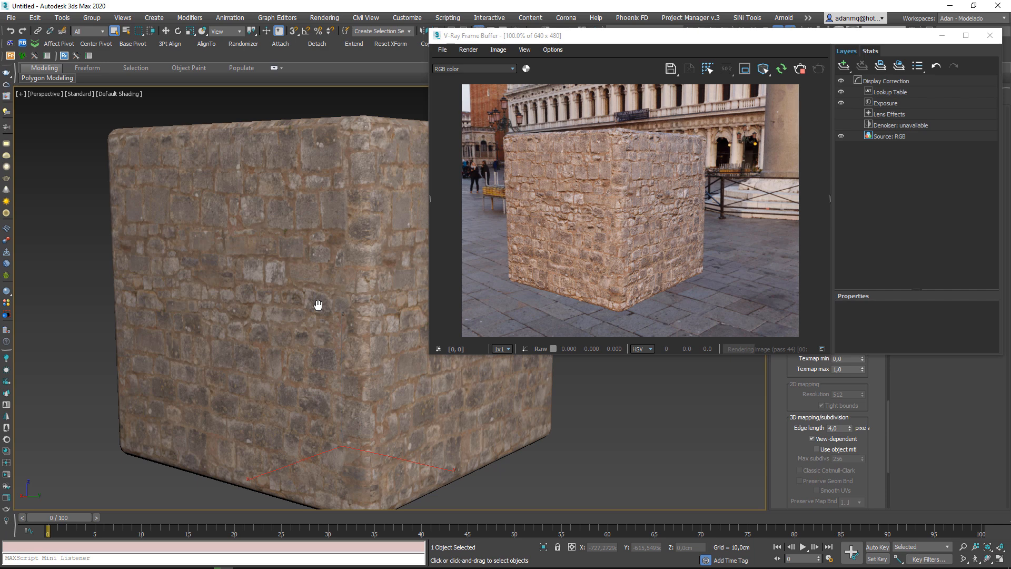
Step: Add a White Balance correction layer to the render and place it below Exposure
click(847, 71)
click(873, 140)
drag(891, 92, 887, 121)
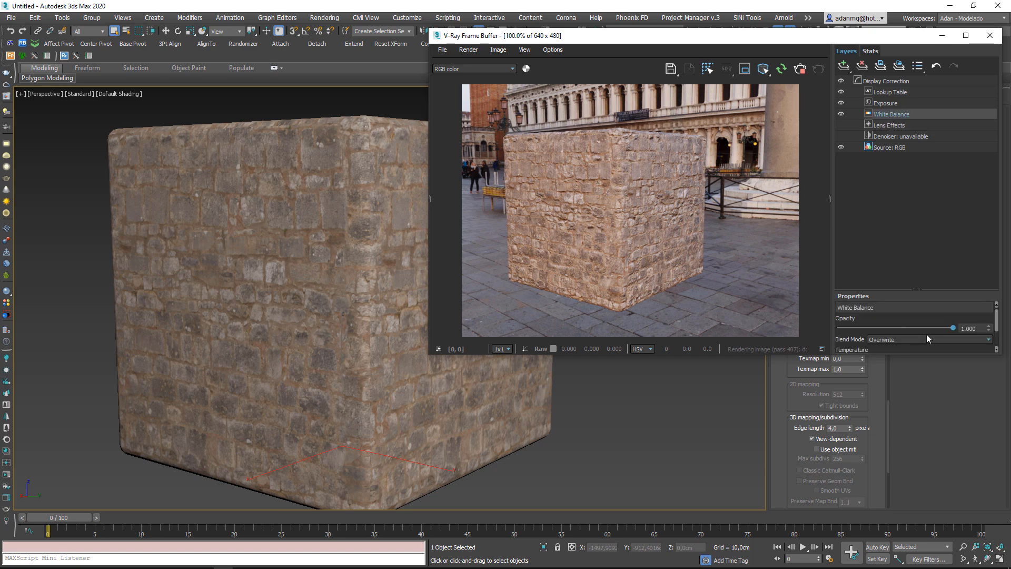
Step: Enlarge the frame buffer and lower the White Balance temperature to about 5991
scroll(943, 310, down, 2)
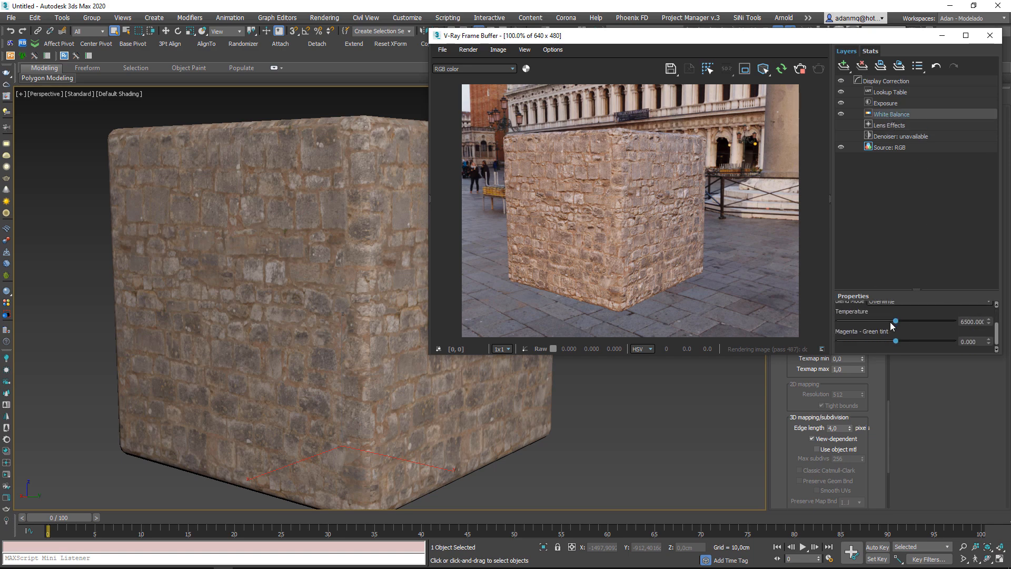
scroll(966, 333, up, 2)
drag(926, 354, 913, 491)
click(888, 360)
drag(887, 361, 893, 359)
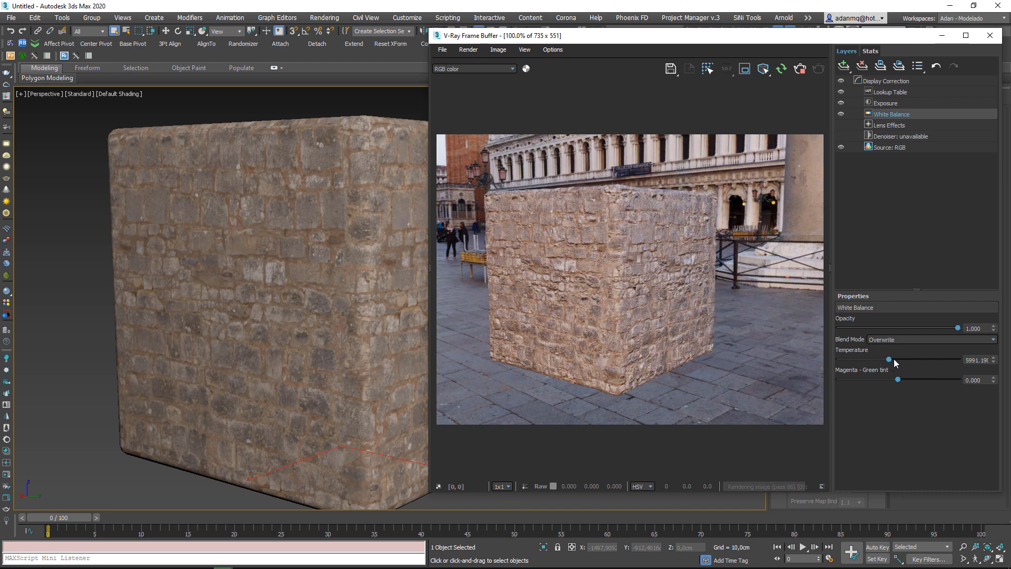
alt+middle_drag(368, 318, 347, 323)
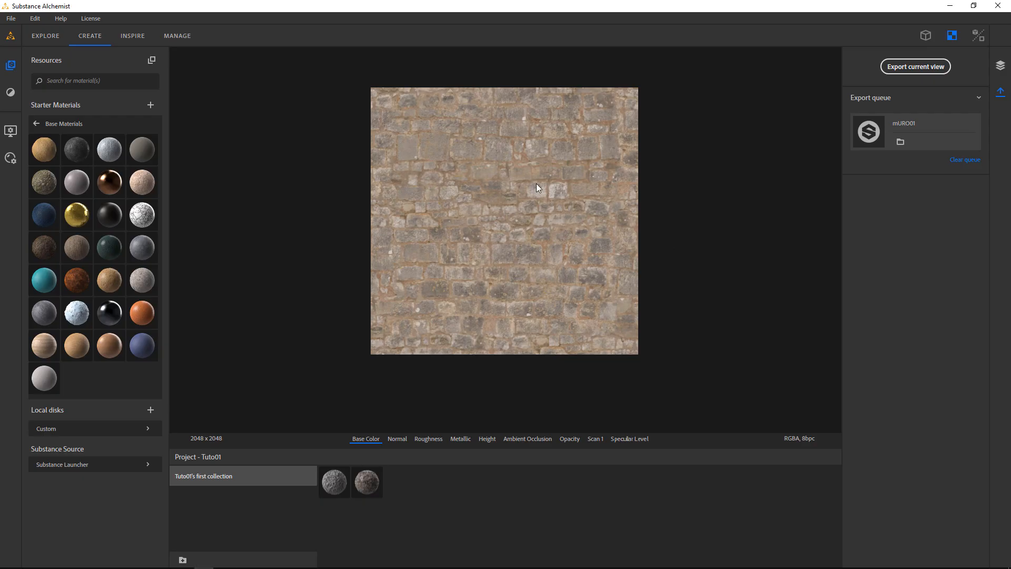
Step: Switch to Substance Alchemist, add TexturesCom_ConcreteMossy0051_XL.jpg beneath the brick image layer and hide the brick image
click(999, 68)
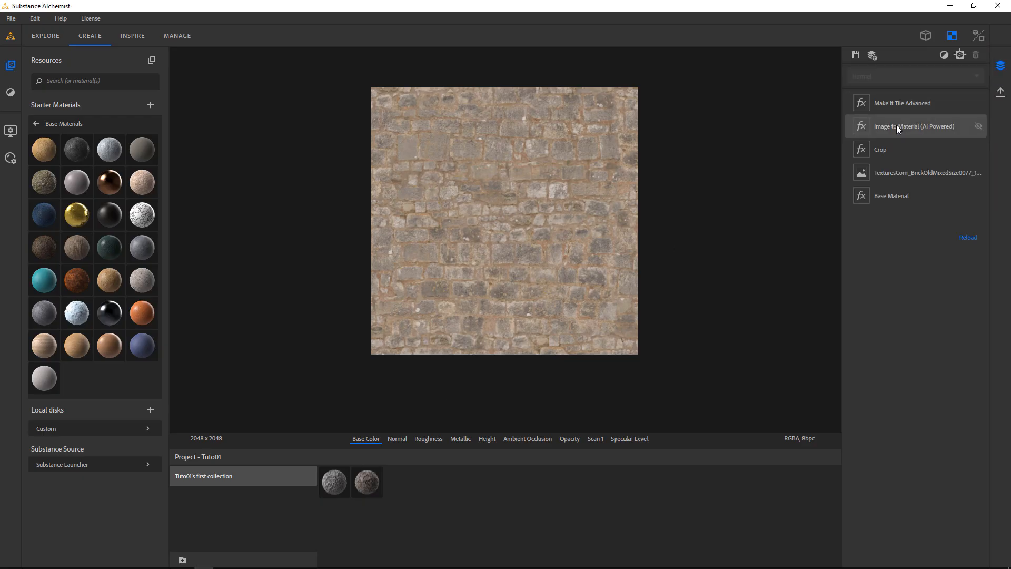
click(902, 102)
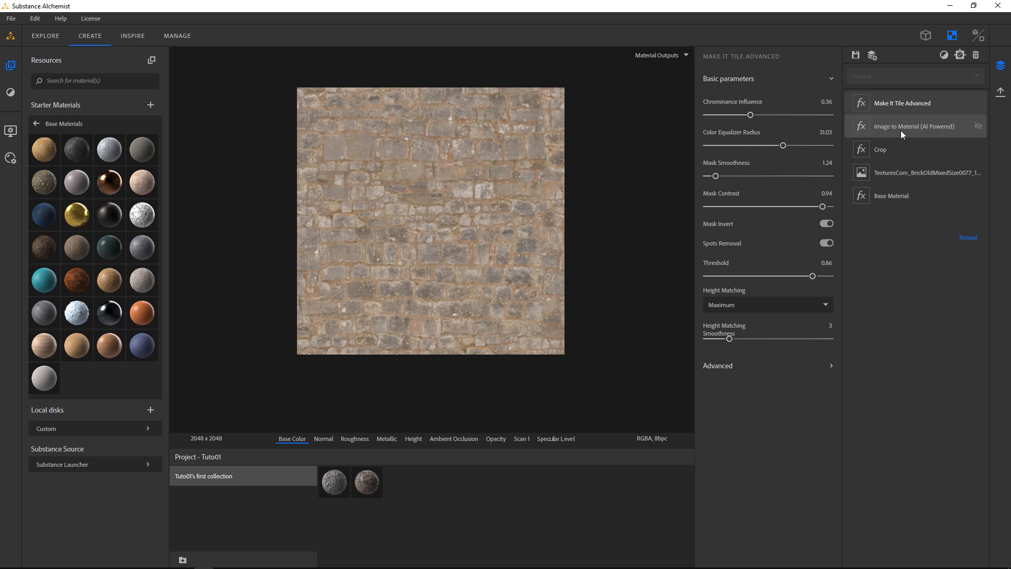
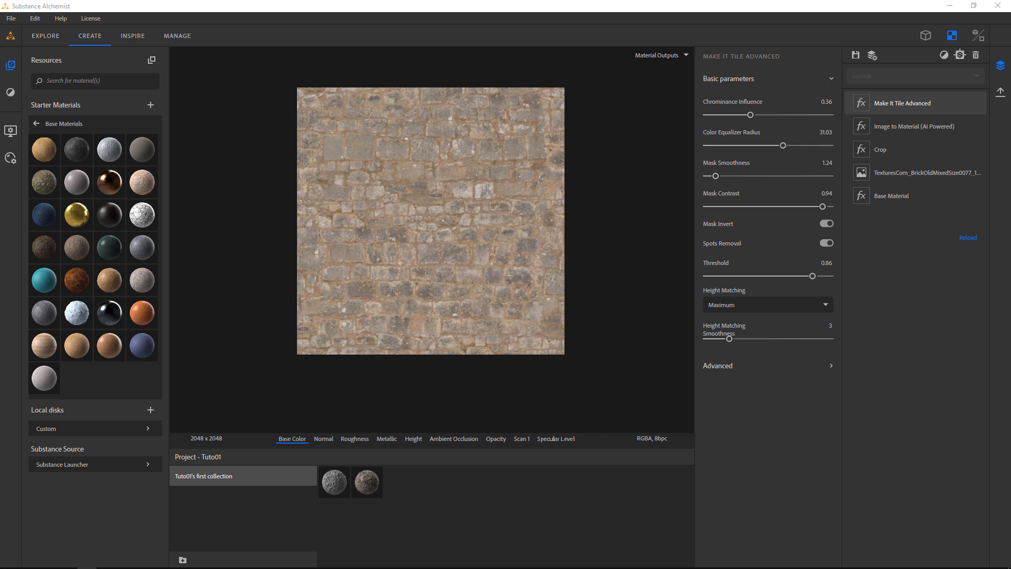
drag(1010, 211, 910, 182)
click(906, 174)
click(978, 172)
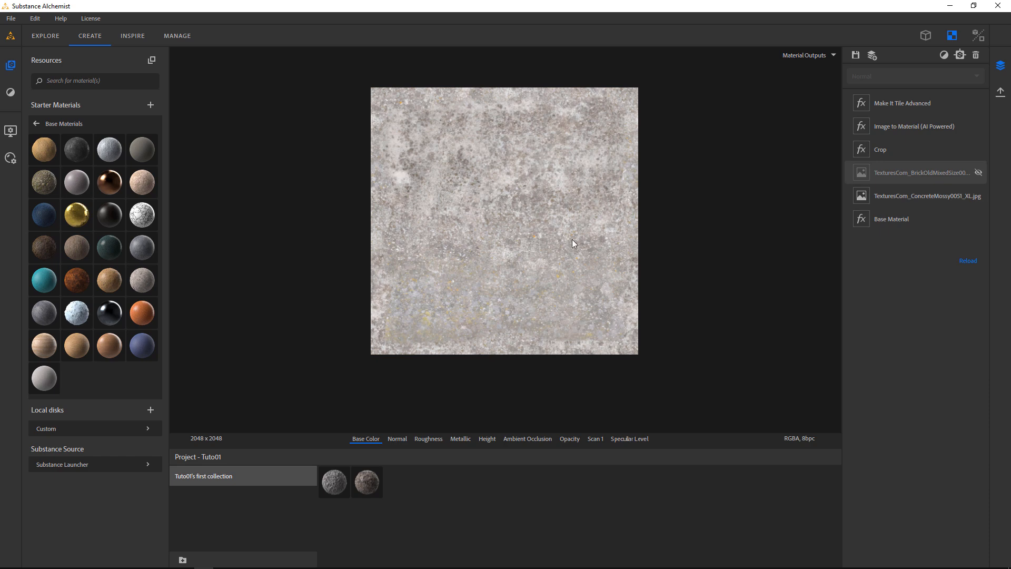
Step: Examine the Crop and Image to Material layers and the concrete's normal, roughness, metallic and base colour outputs
click(885, 152)
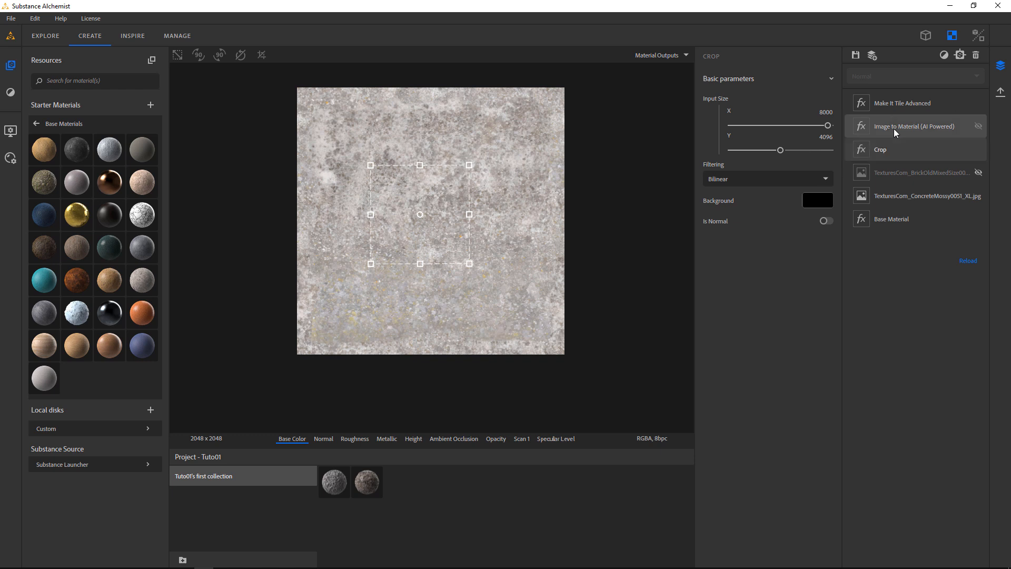
click(893, 128)
click(322, 439)
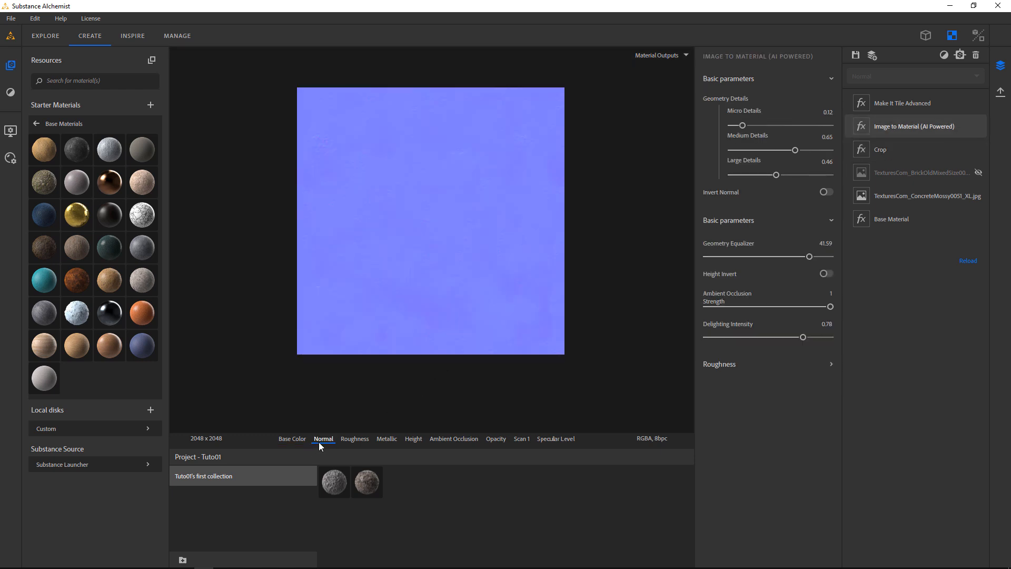
scroll(455, 275, up, 3)
click(354, 439)
click(385, 439)
click(323, 439)
click(291, 439)
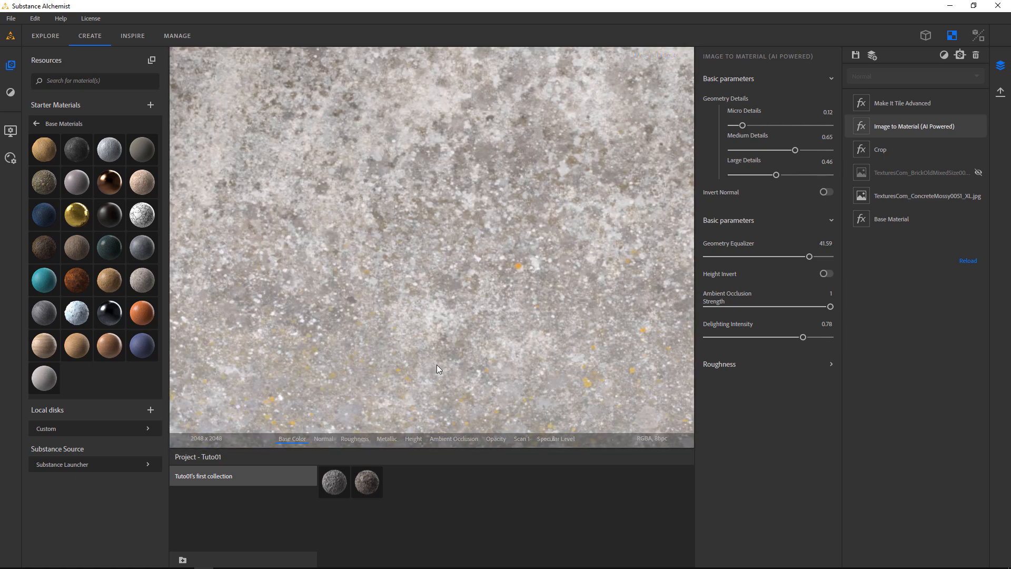
Step: Hide the Make It Tile Advanced and Image to Material (AI Powered) layers
click(893, 106)
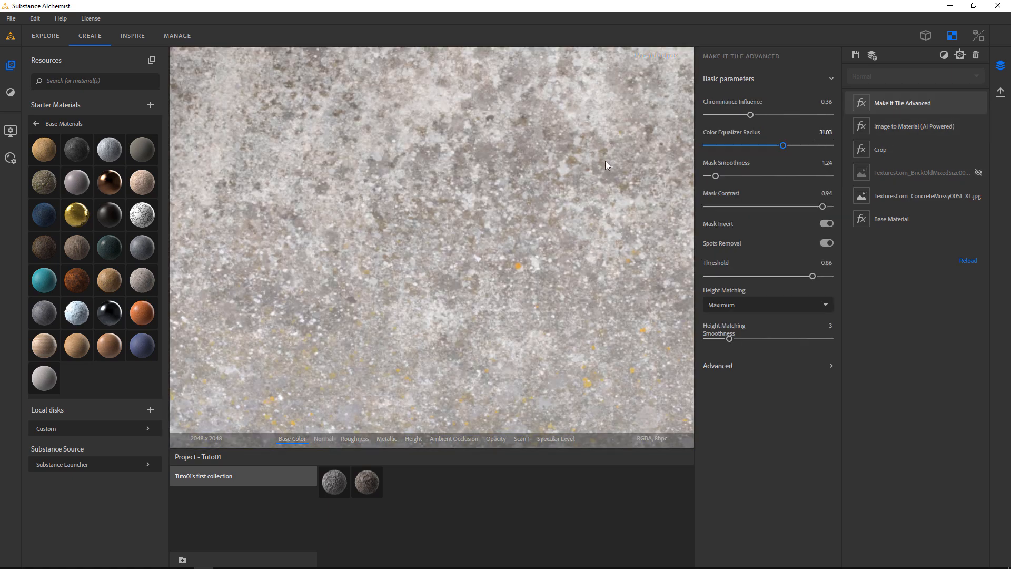
scroll(674, 173, down, 3)
click(977, 104)
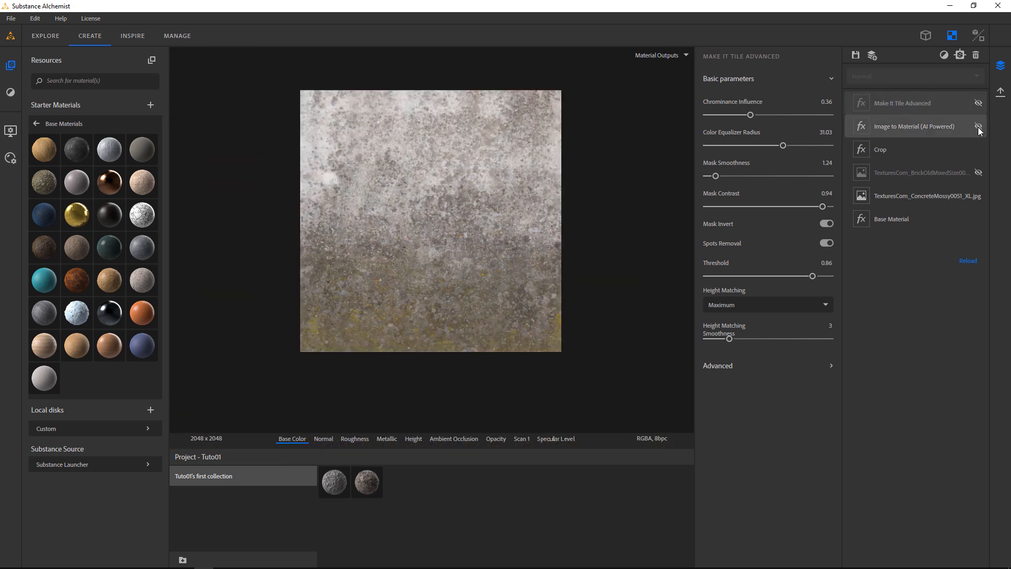
click(978, 127)
Step: Select the Crop layer and show its layer inputs in the 2D view
click(901, 150)
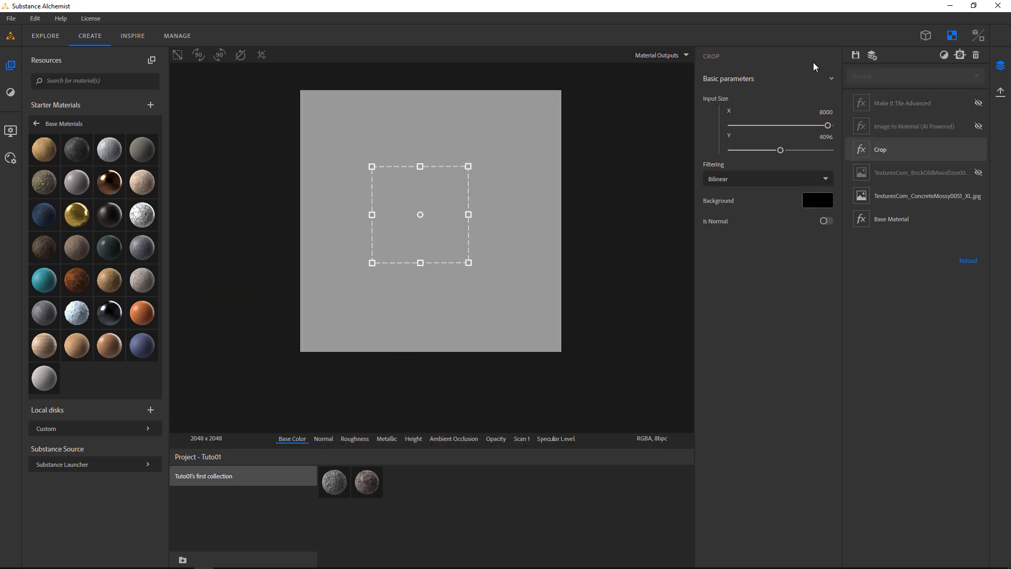
click(521, 439)
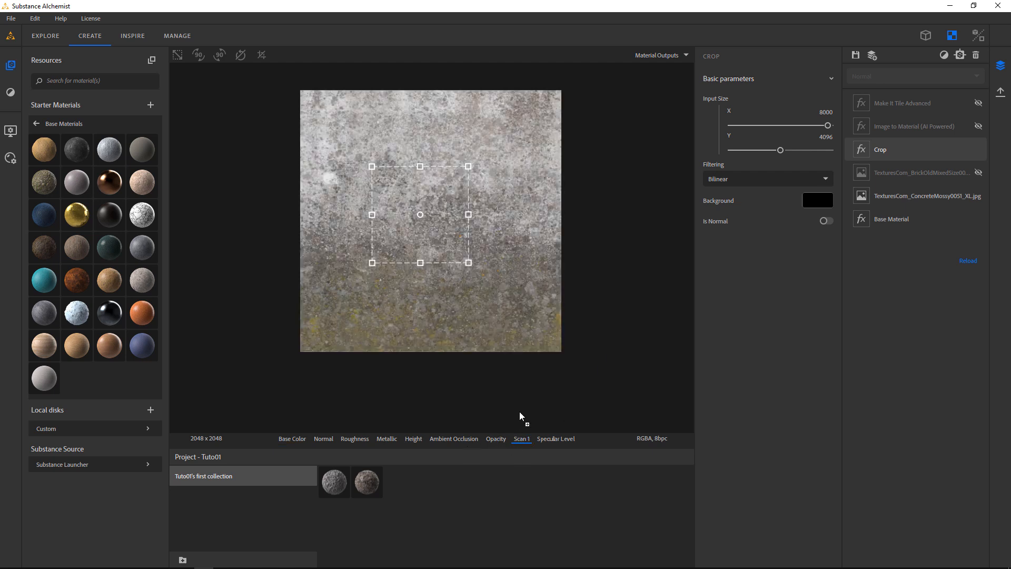
click(678, 57)
click(627, 83)
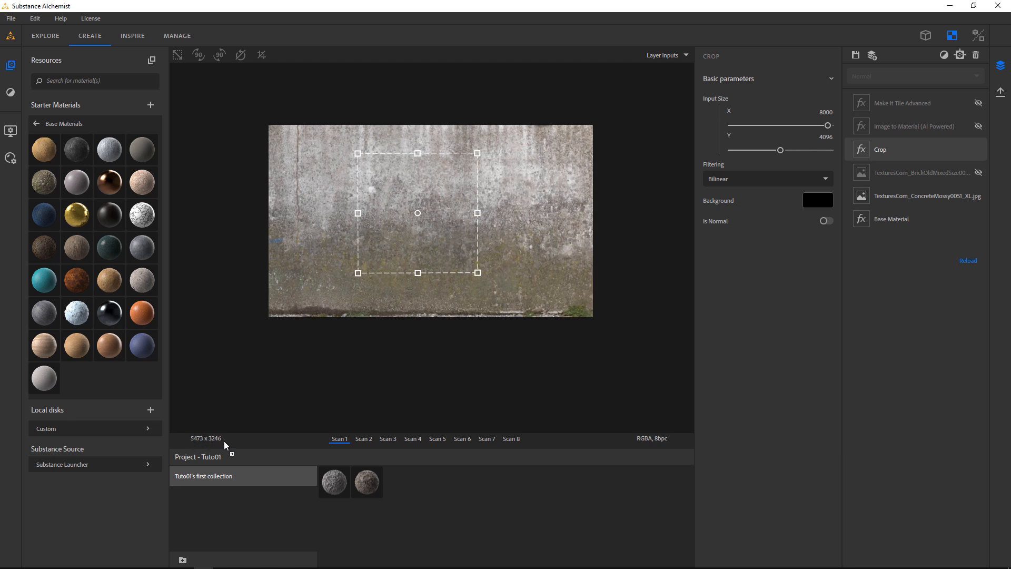
Step: Set the Crop layer's input size to 5473 in X and 3246 in Y, matching the concrete image
click(822, 112)
key(Tab)
double_click(822, 112)
text(5473)
key(Return)
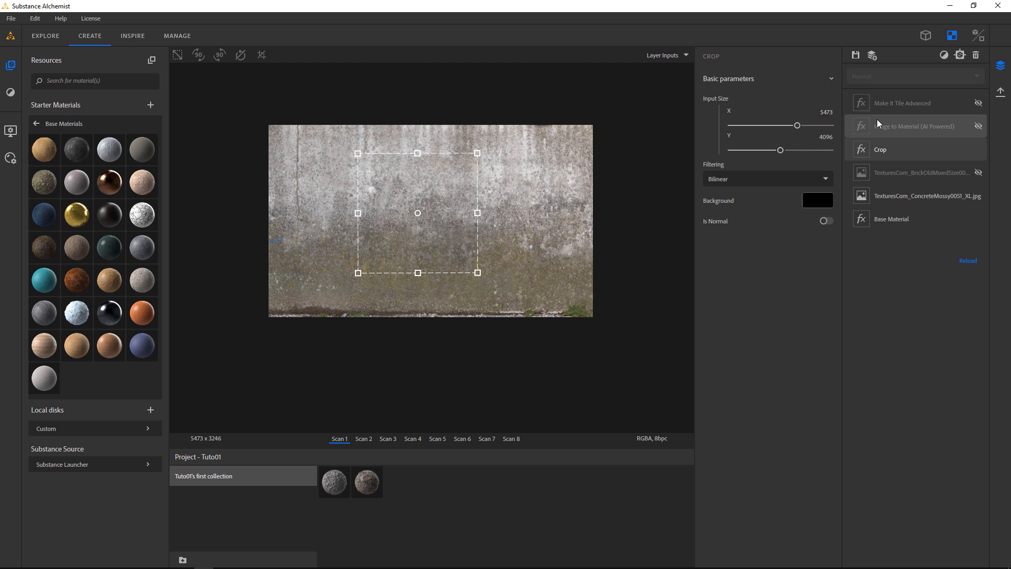
key(Tab)
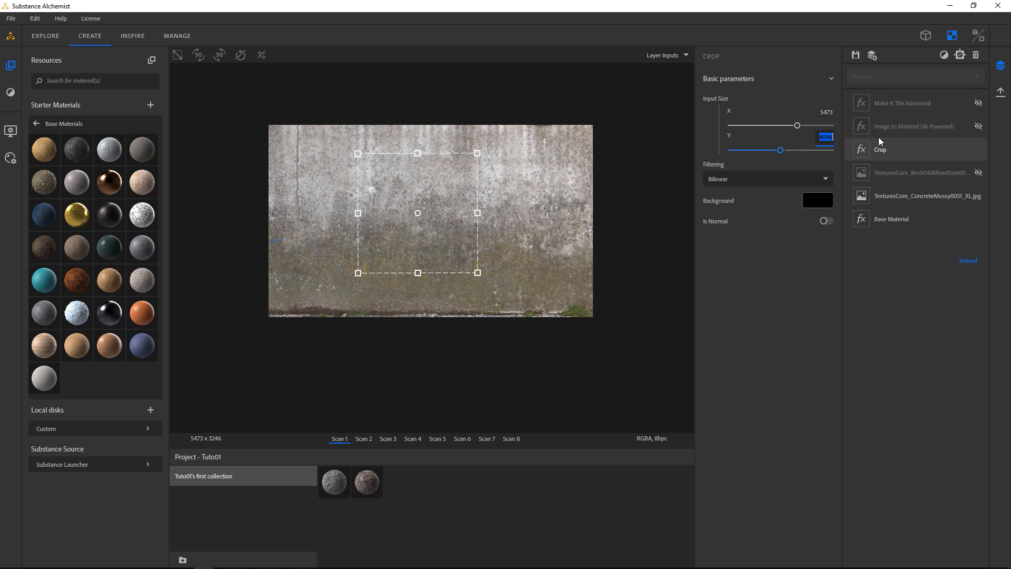
text(3246)
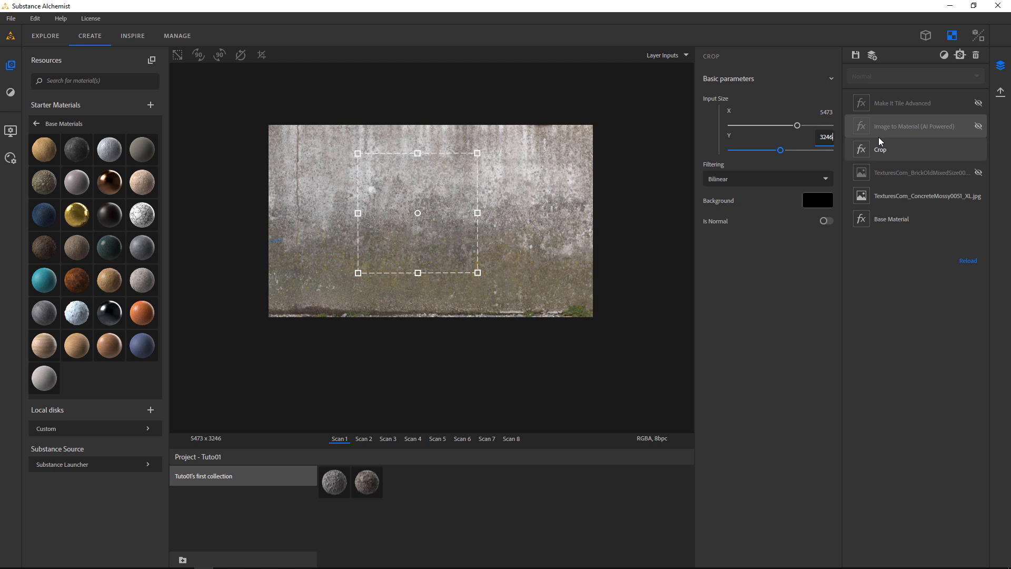
key(Return)
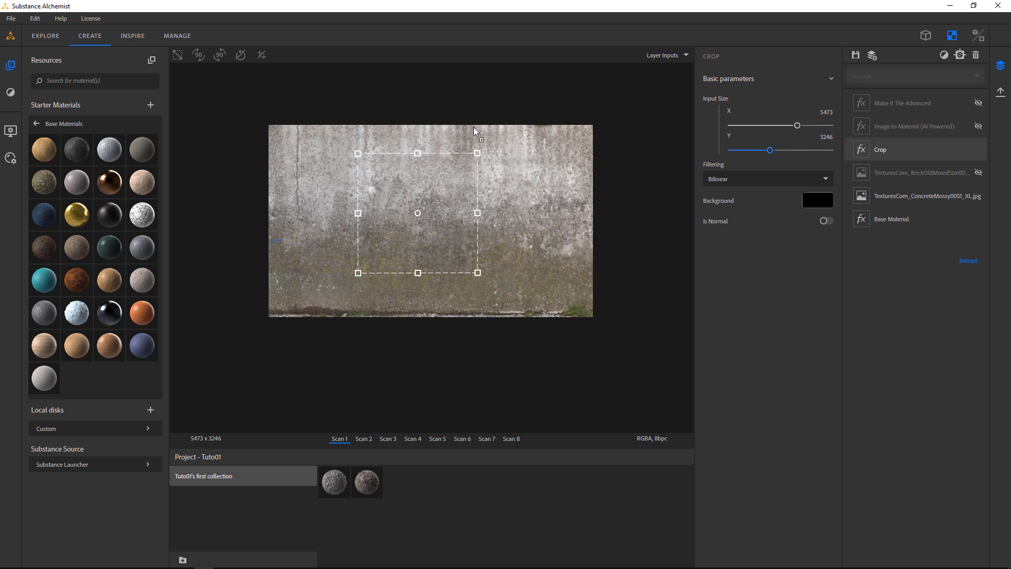
Step: Enlarge the square crop frame to nearly the wall's full height, centre it horizontally on the concrete image and show the material outputs
drag(477, 153, 499, 129)
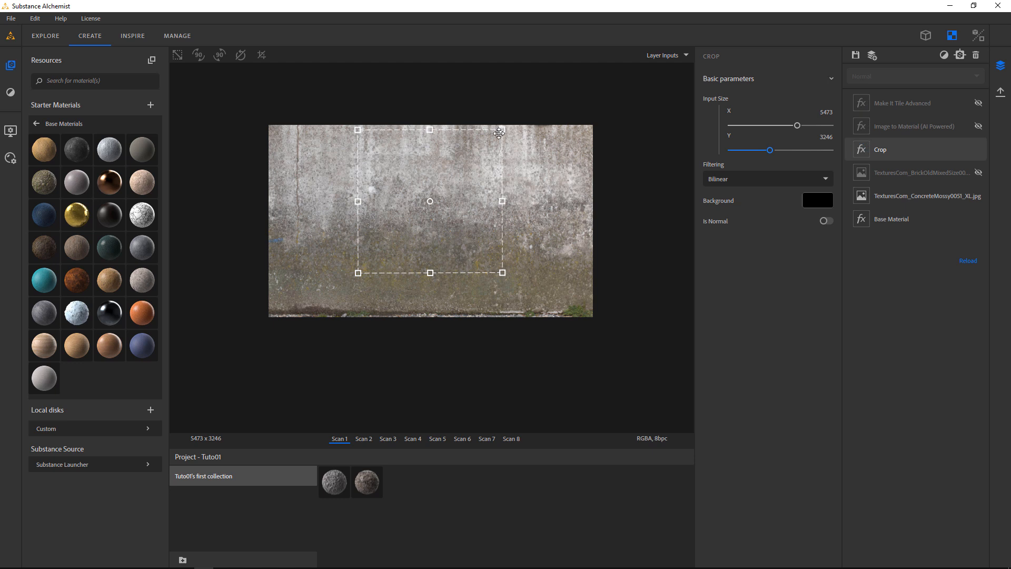
drag(358, 273, 328, 310)
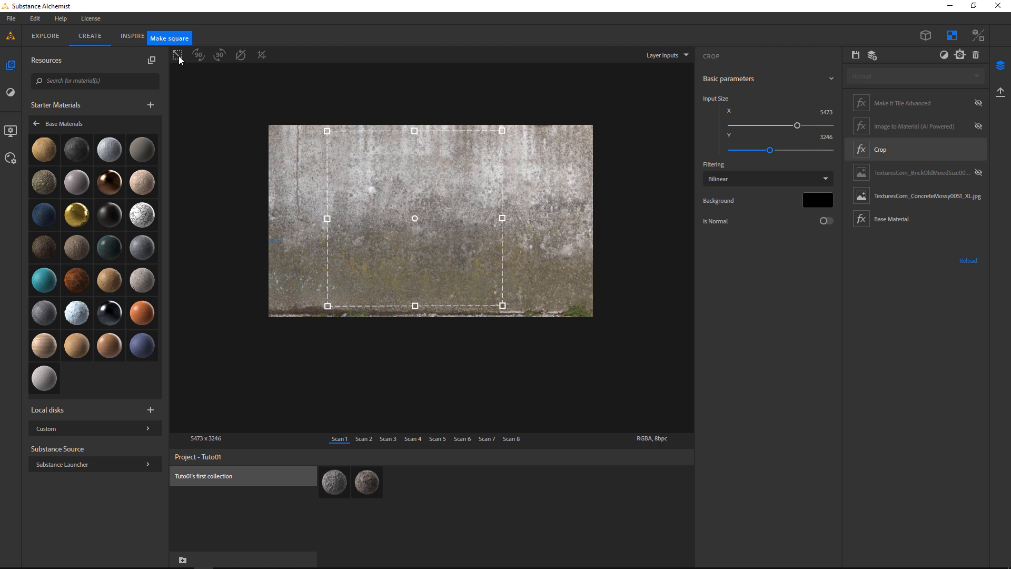
drag(475, 216, 499, 215)
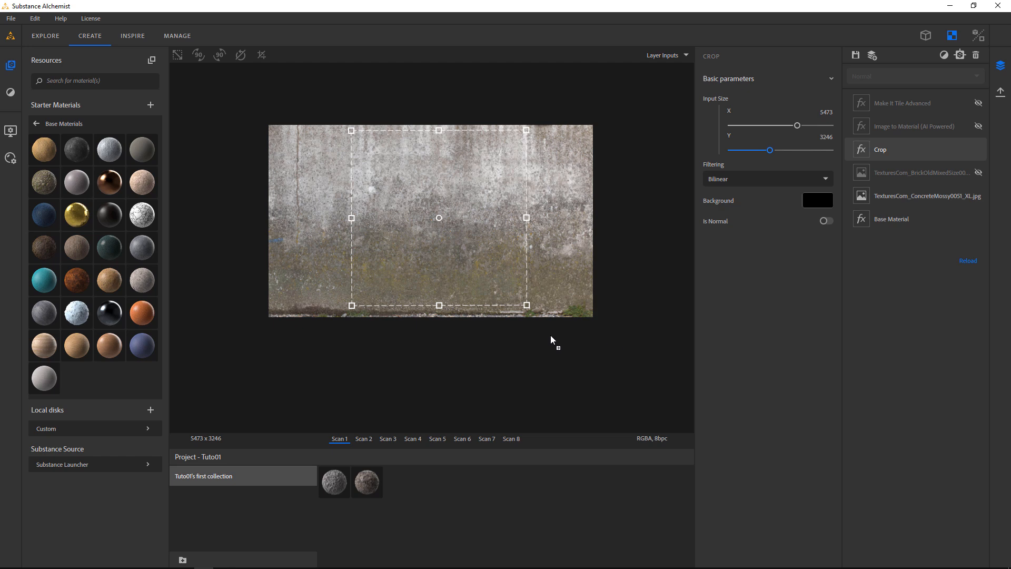
click(664, 56)
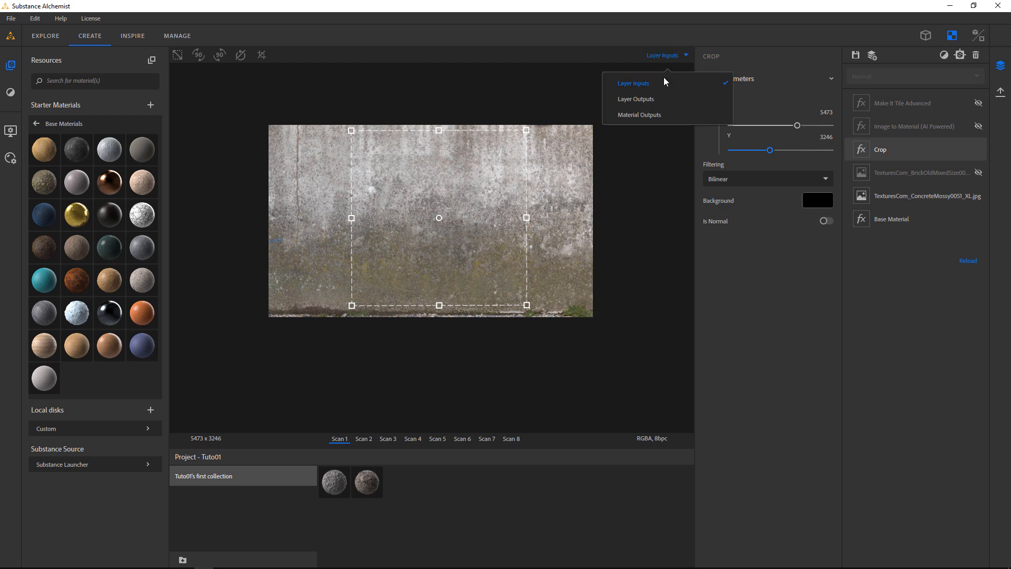
click(648, 113)
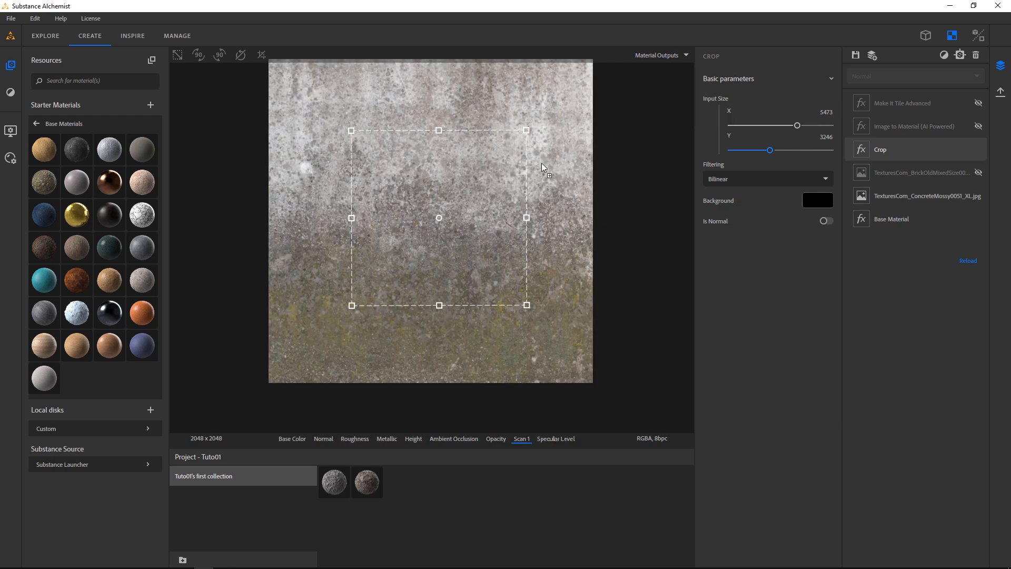
Step: Move the hidden brick image layer beneath the TexturesCom_ConcreteMossy0051_XL.jpg layer
click(893, 172)
click(892, 151)
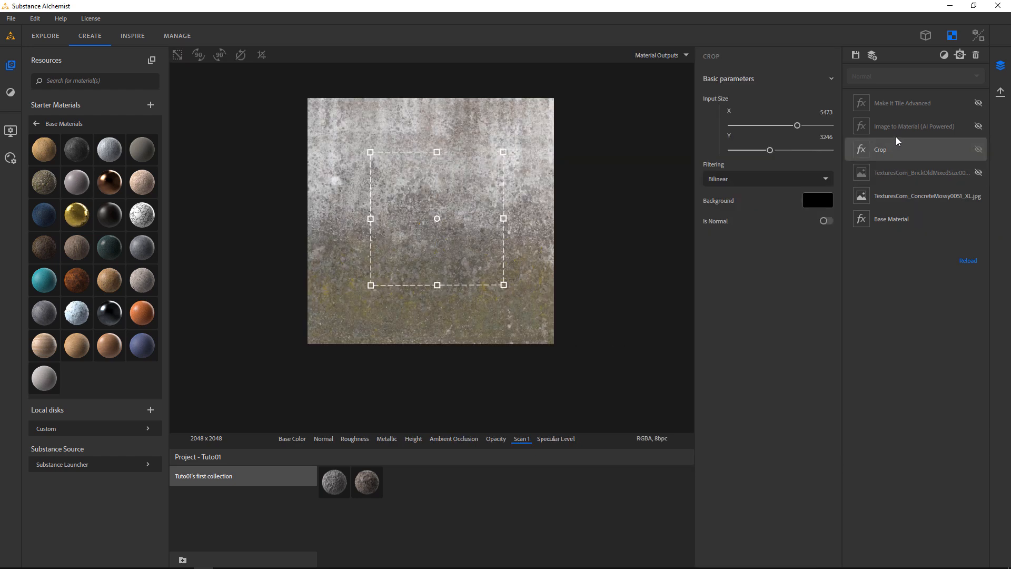
click(899, 183)
drag(899, 176, 909, 205)
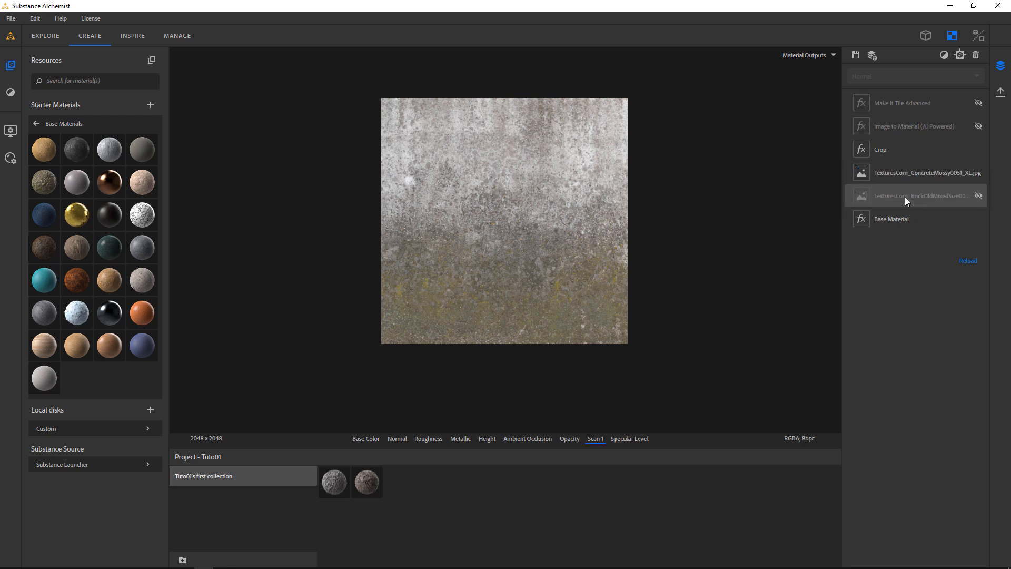
Step: Make the Image to Material (AI Powered) layer visible again above the Crop layer
click(895, 150)
click(905, 126)
click(977, 127)
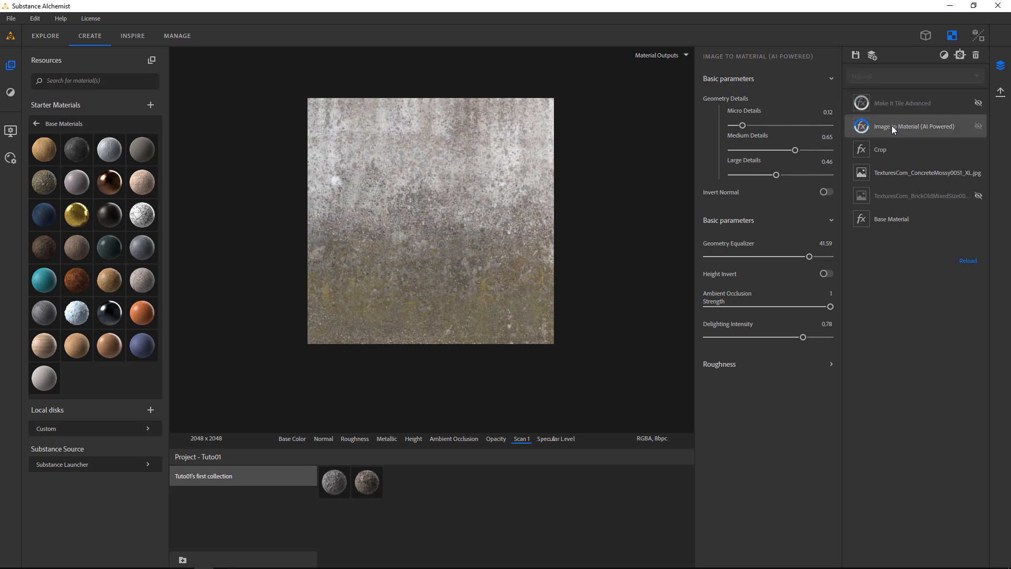
click(908, 132)
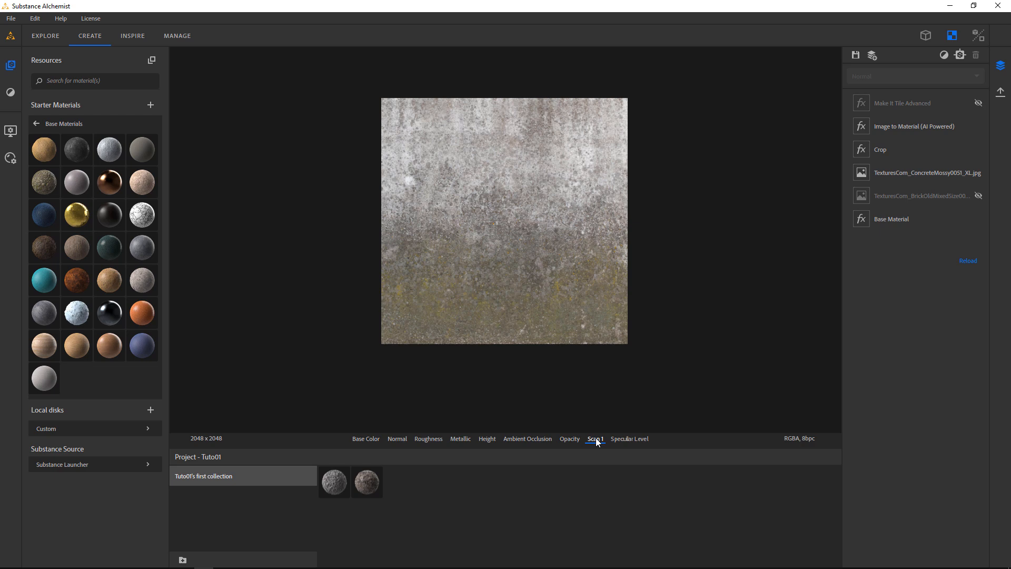
Step: Compare the Base Color output with Scan 1 at close range and inspect the Normal output
click(366, 440)
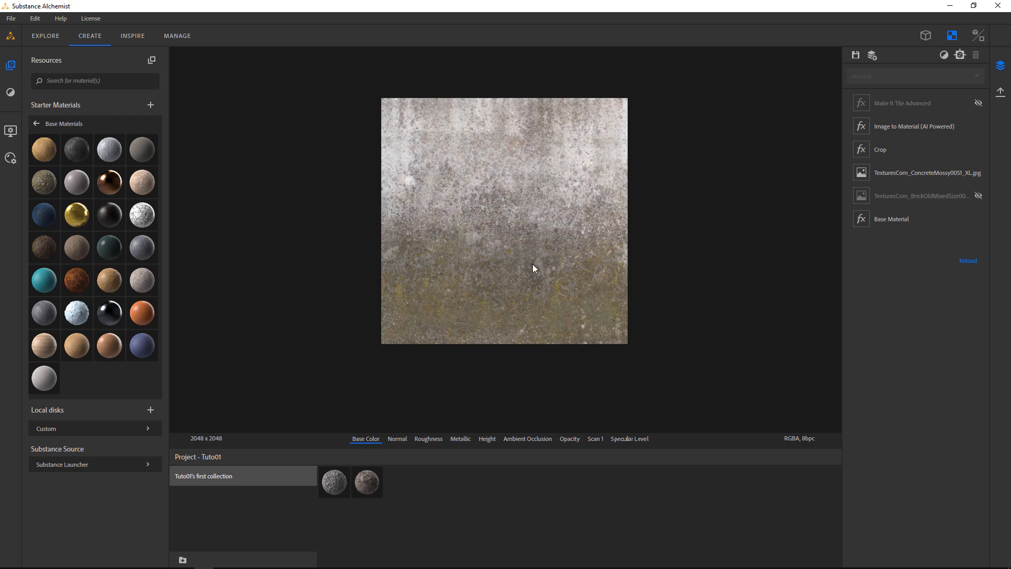
scroll(483, 310, up, 5)
click(594, 439)
click(364, 439)
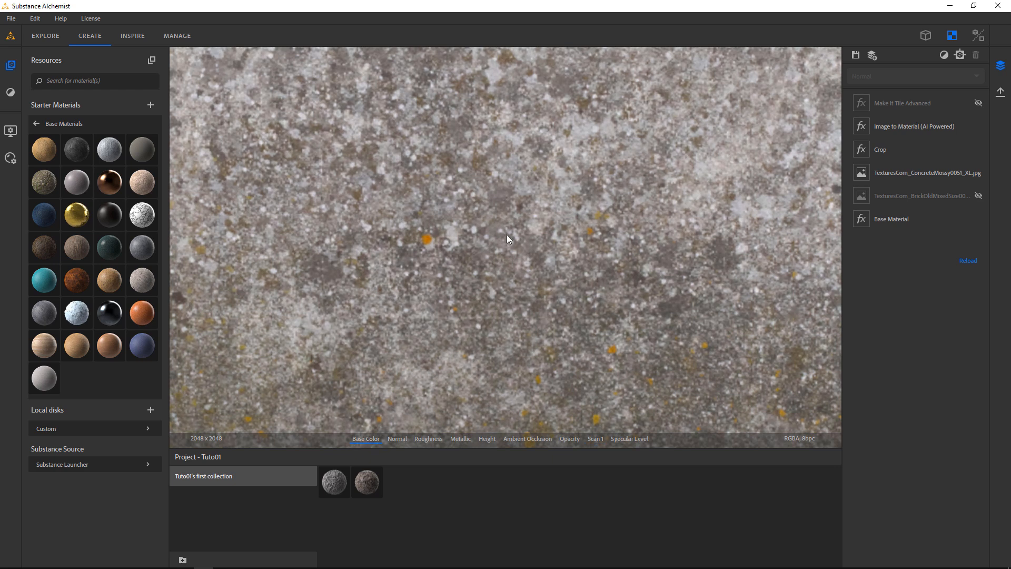
scroll(458, 280, down, 5)
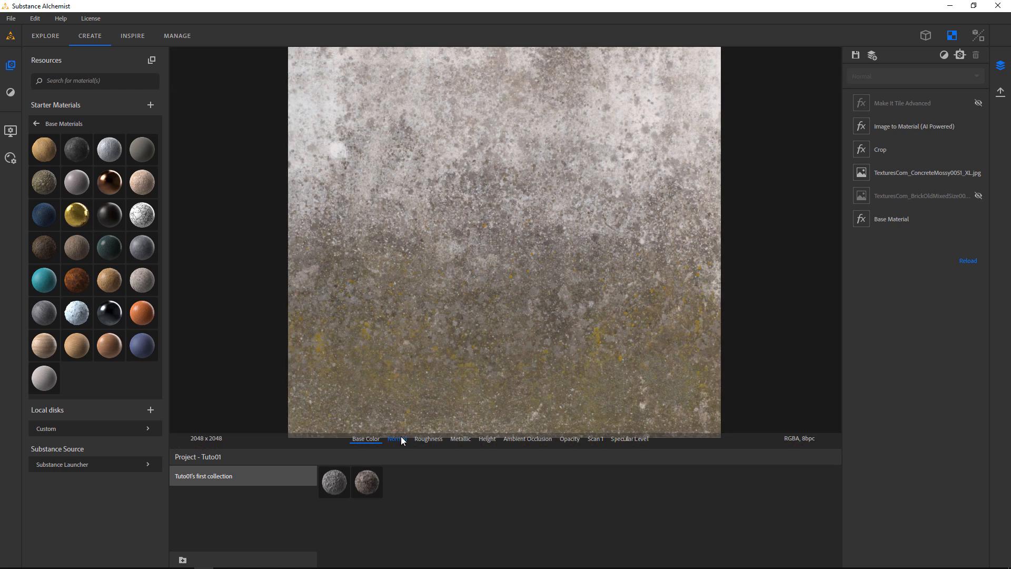
click(397, 438)
scroll(529, 279, up, 2)
scroll(527, 287, down, 3)
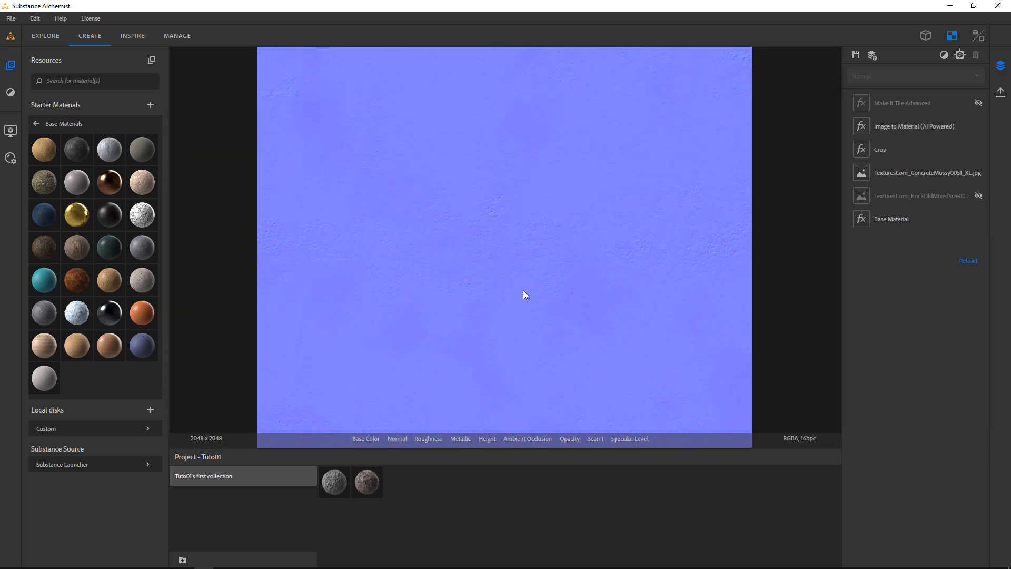
Step: Examine the Roughness, Metallic, Height, Ambient Occlusion and Opacity outputs, finishing on Base Color
click(439, 441)
click(461, 440)
click(486, 440)
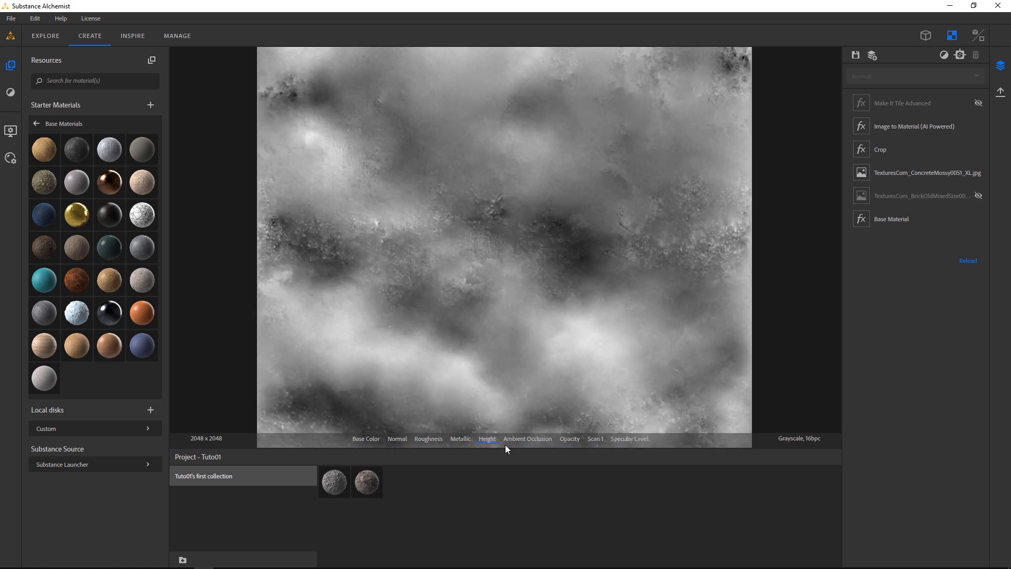
scroll(529, 392, down, 2)
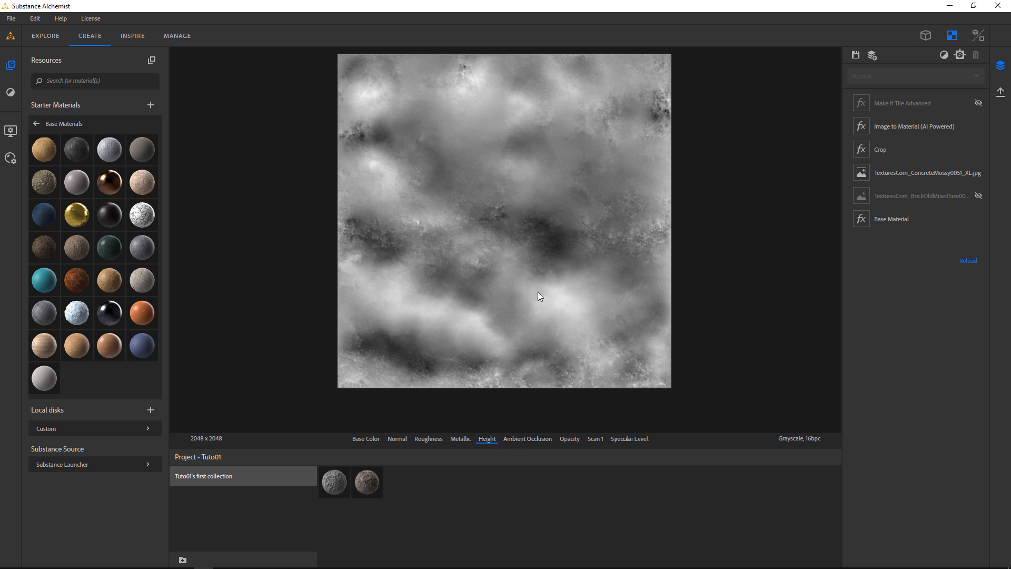
scroll(531, 308, up, 3)
scroll(513, 330, down, 3)
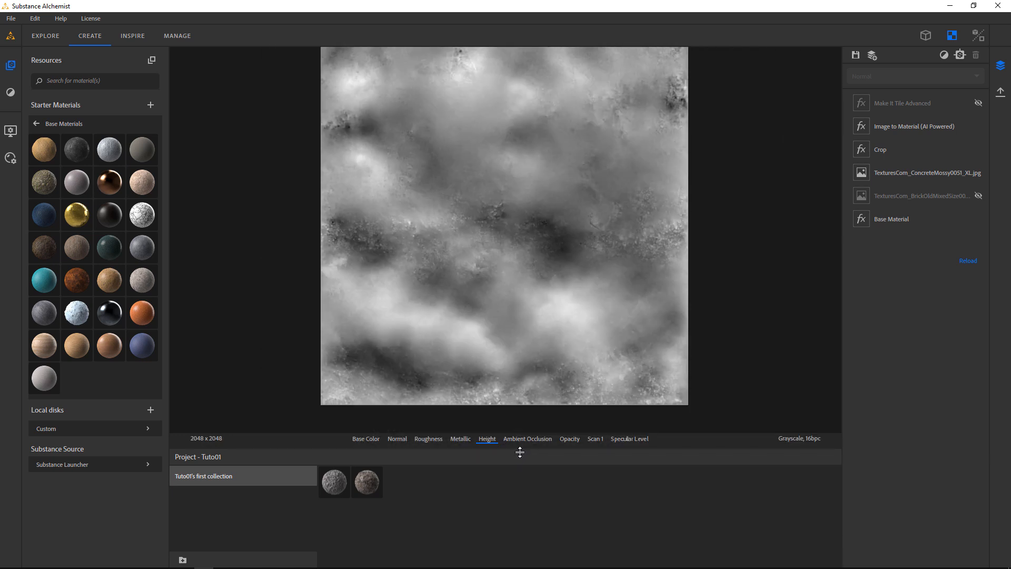
click(525, 440)
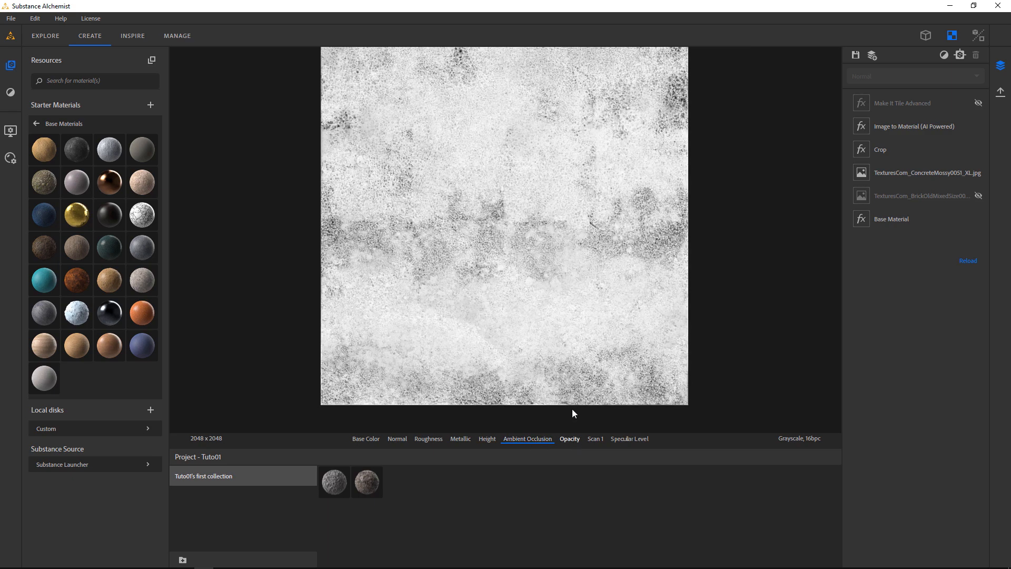
scroll(506, 245, up, 5)
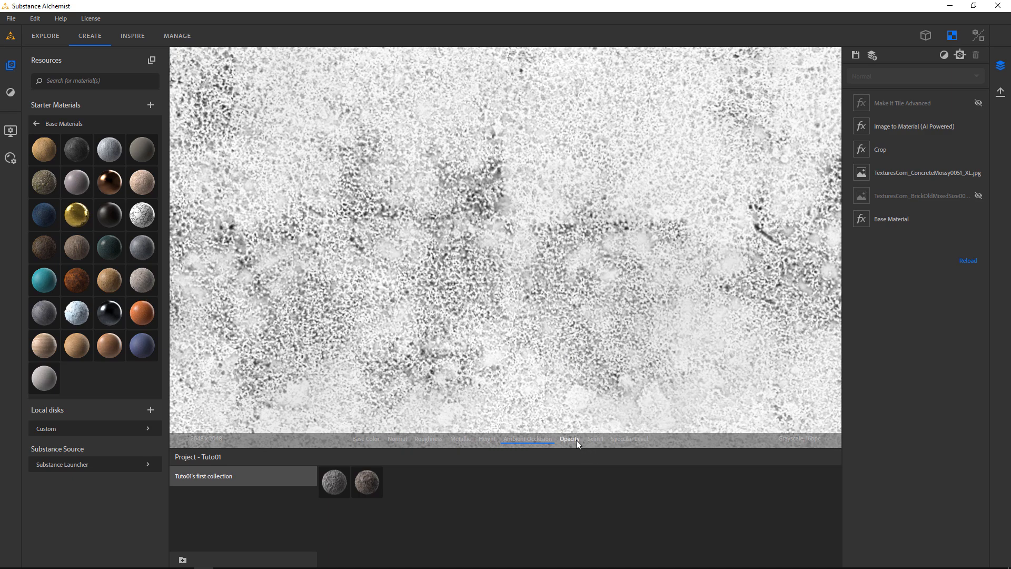
click(577, 440)
scroll(574, 316, down, 5)
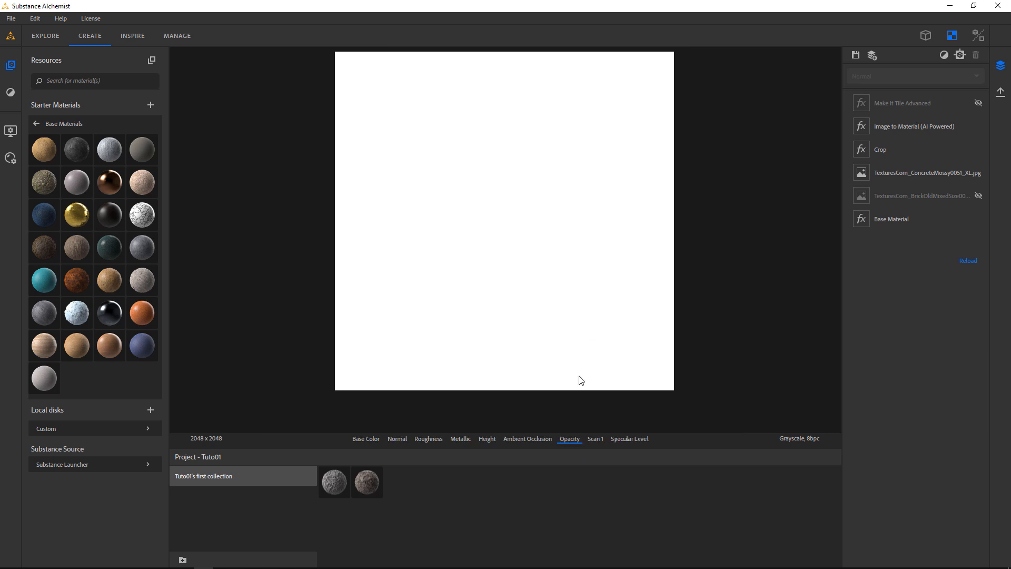
click(367, 439)
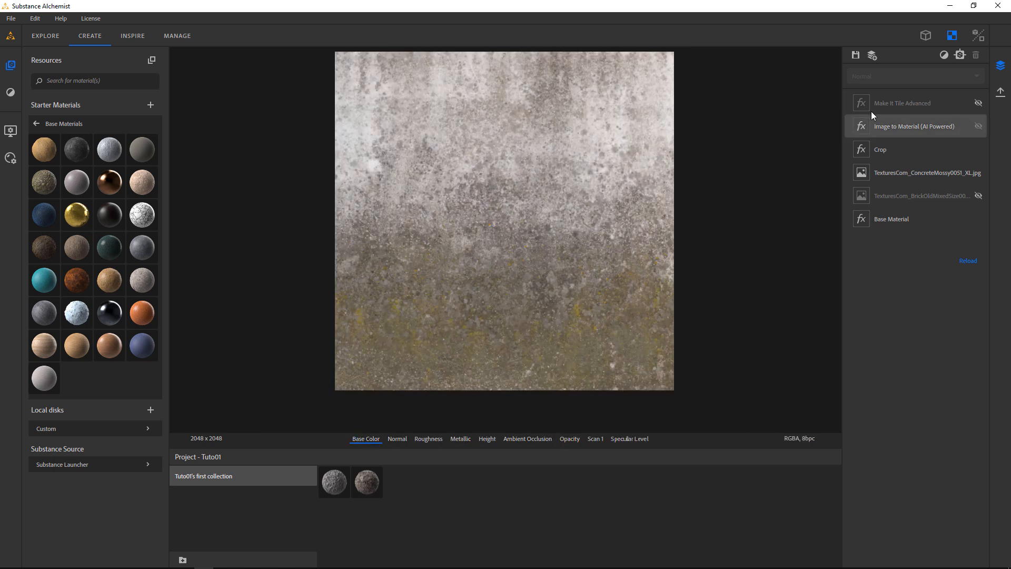
Step: Make the Make It Tile Advanced layer visible again and inspect the tiled base colour
click(905, 106)
click(977, 102)
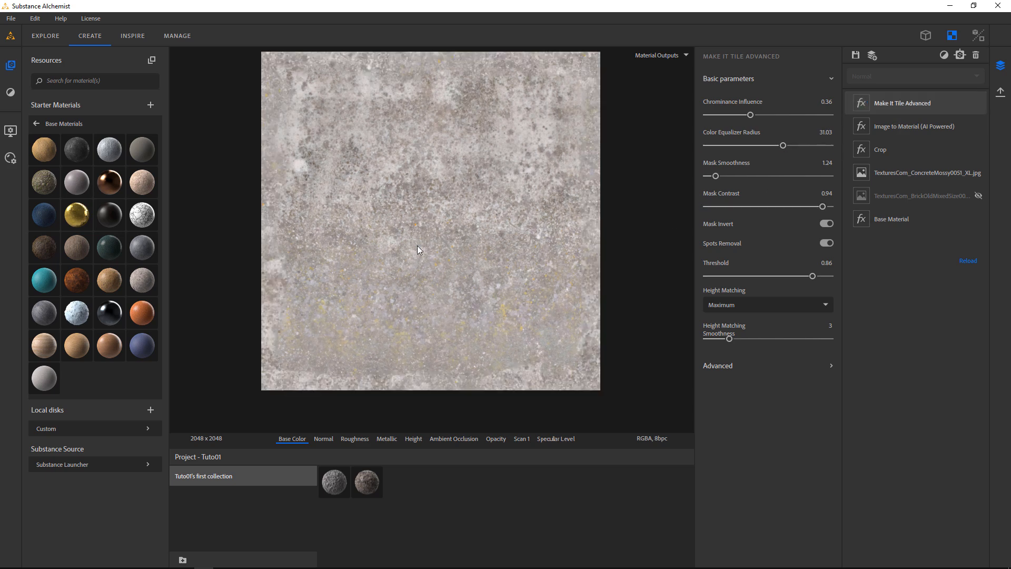
scroll(419, 199, down, 2)
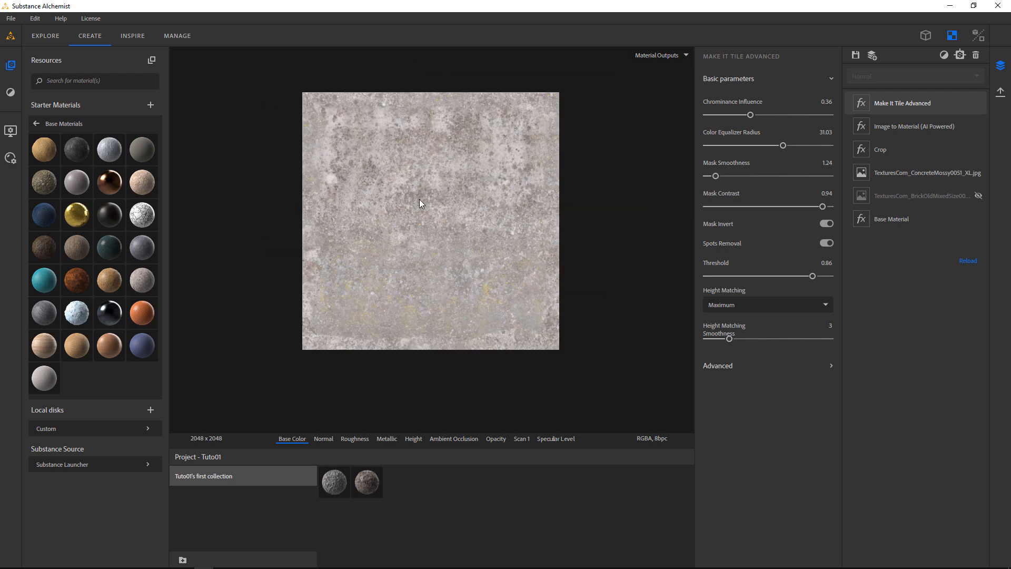
scroll(453, 273, up, 3)
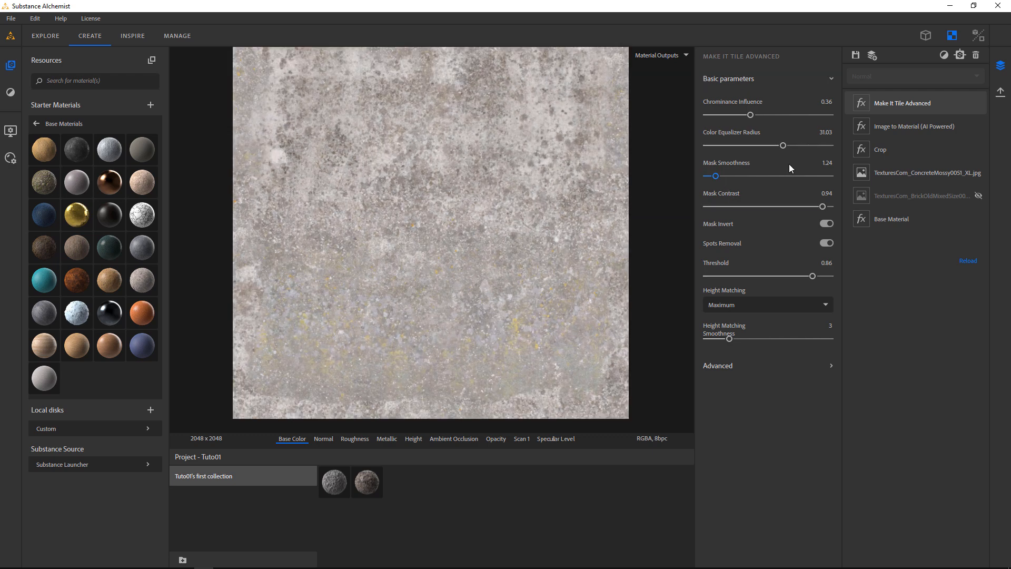
Step: Set the tiling layer's Color Equalizer Radius to 32.11, Mask Smoothness to 3.31 and Mask Contrast to 0.70
mouse_move(784, 146)
mouse_down()
mouse_move(719, 147)
mouse_move(834, 142)
mouse_move(767, 145)
mouse_move(785, 146)
mouse_up()
scroll(426, 311, down, 2)
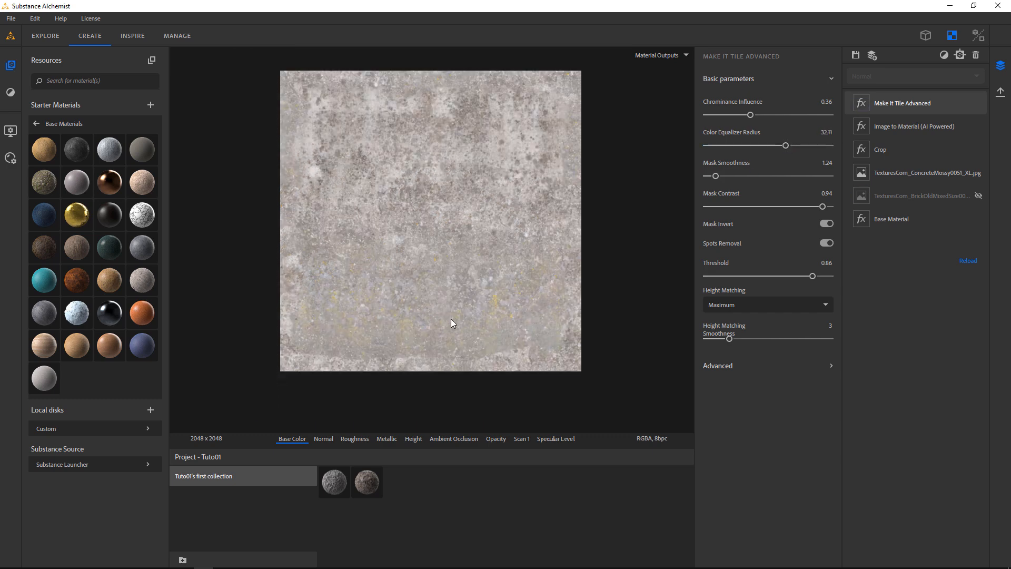
scroll(451, 318, up, 1)
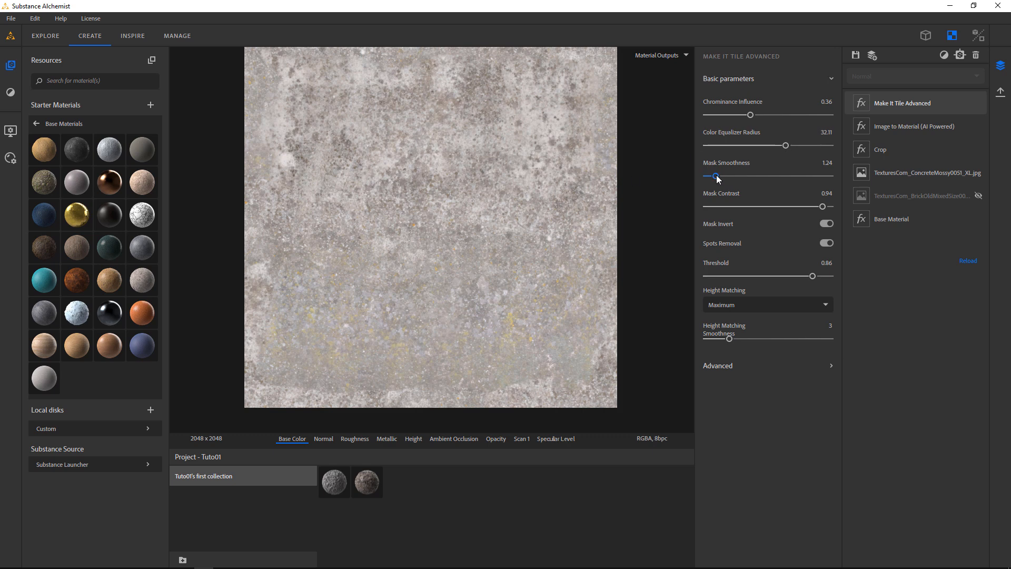
mouse_move(716, 176)
mouse_down()
mouse_move(819, 176)
mouse_move(731, 176)
mouse_up()
drag(823, 206, 793, 206)
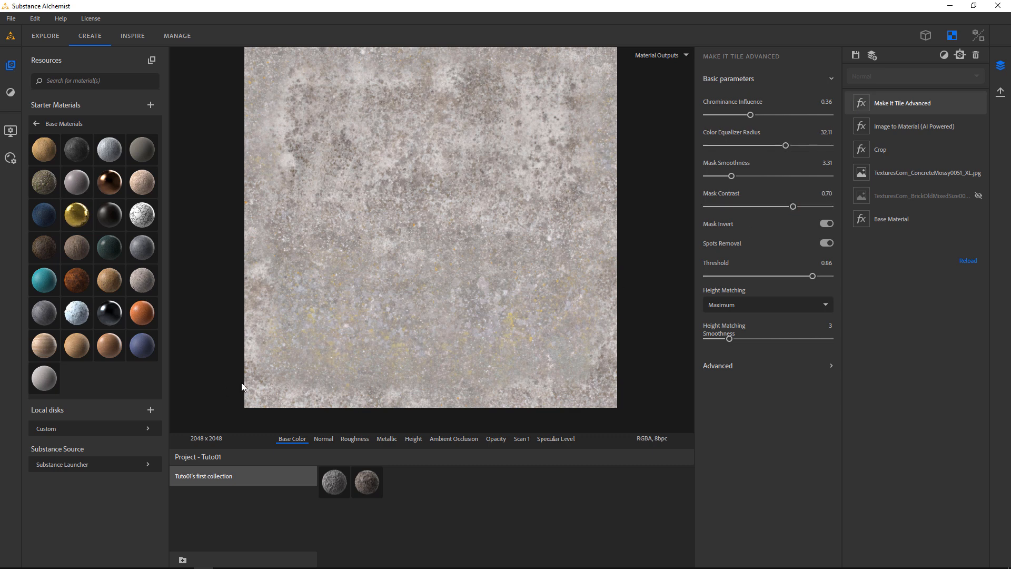
Step: Set the tiling's Threshold to 0.77, Mask Contrast to 0.60, Color Equalizer Radius to 36.42, Mask Smoothness to 4.28 and Chrominance Influence to 0.76
drag(811, 276, 802, 271)
drag(793, 206, 780, 206)
mouse_move(786, 145)
mouse_down()
mouse_move(803, 144)
mouse_move(777, 144)
mouse_move(805, 145)
mouse_move(796, 146)
mouse_up()
mouse_move(732, 176)
mouse_down()
mouse_move(786, 174)
mouse_move(739, 176)
mouse_up()
drag(751, 114, 802, 117)
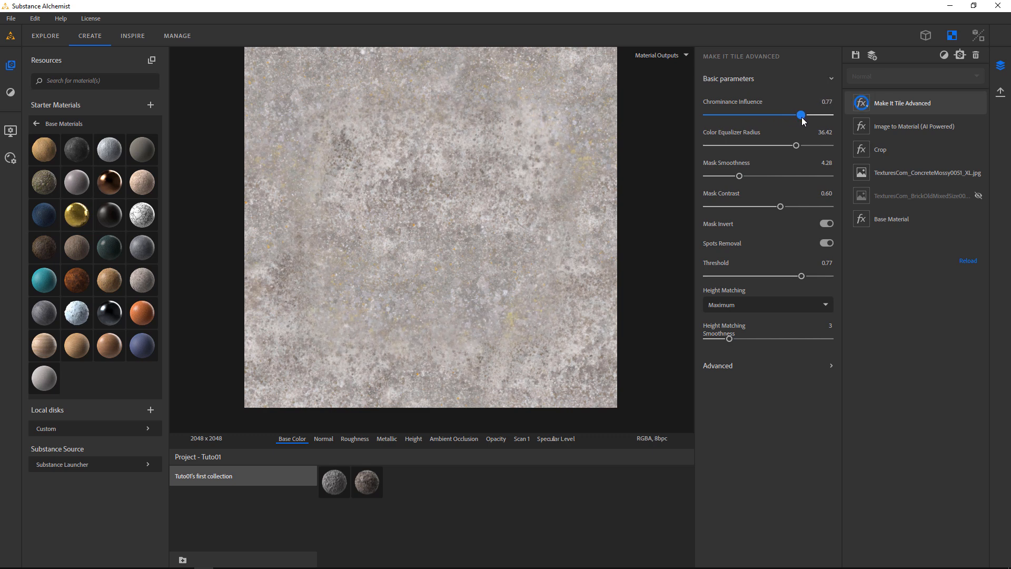
scroll(455, 211, down, 4)
scroll(548, 275, up, 2)
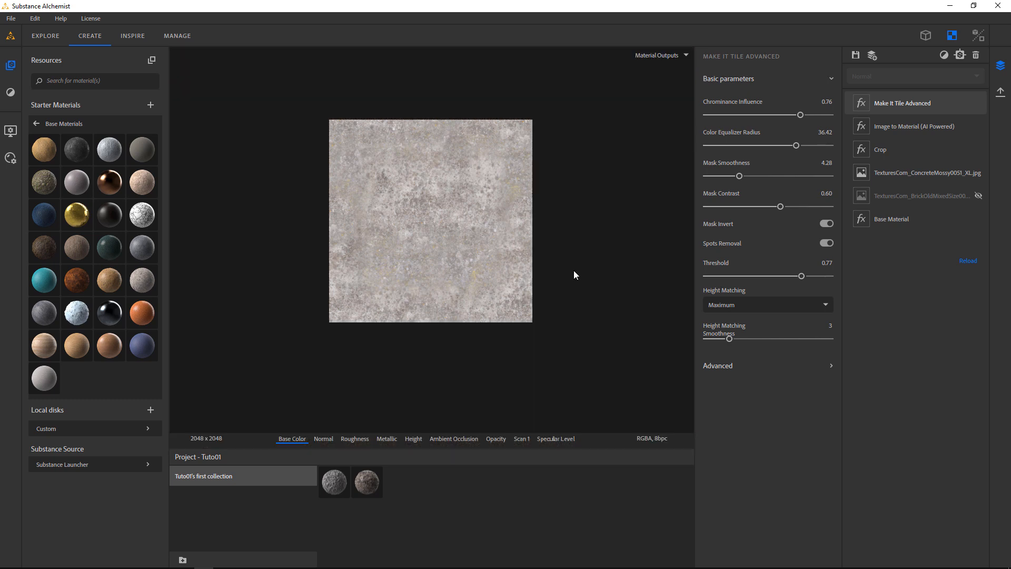
scroll(574, 270, up, 5)
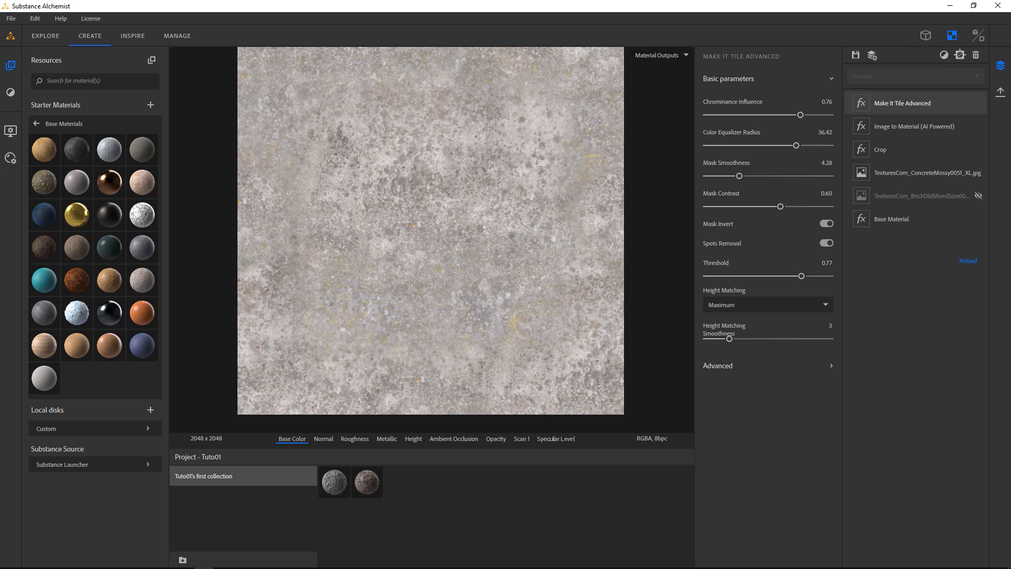
Step: Add an Adjustment filter at the top of the layer stack
click(943, 56)
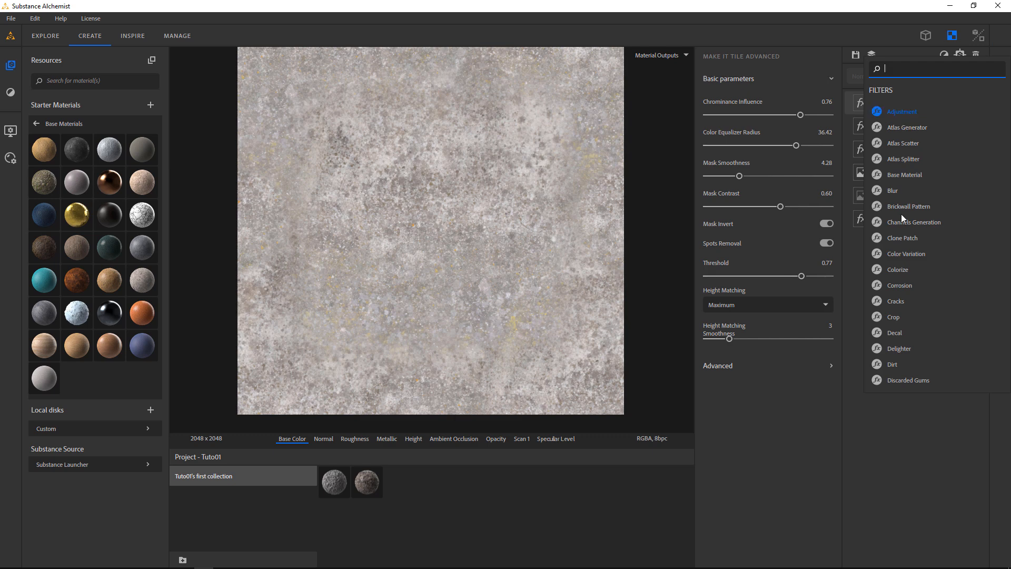
key(Return)
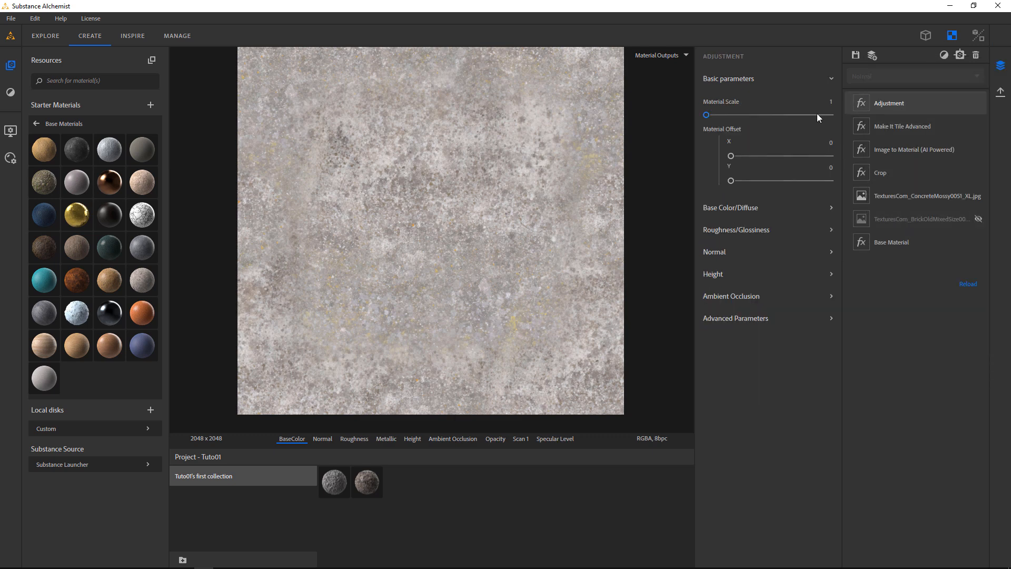
Step: Set the Adjustment layer's base colour Hue to -4.66, Saturation to -9.48, Luminosity to -12.9 and Contrast to 0.13
click(734, 208)
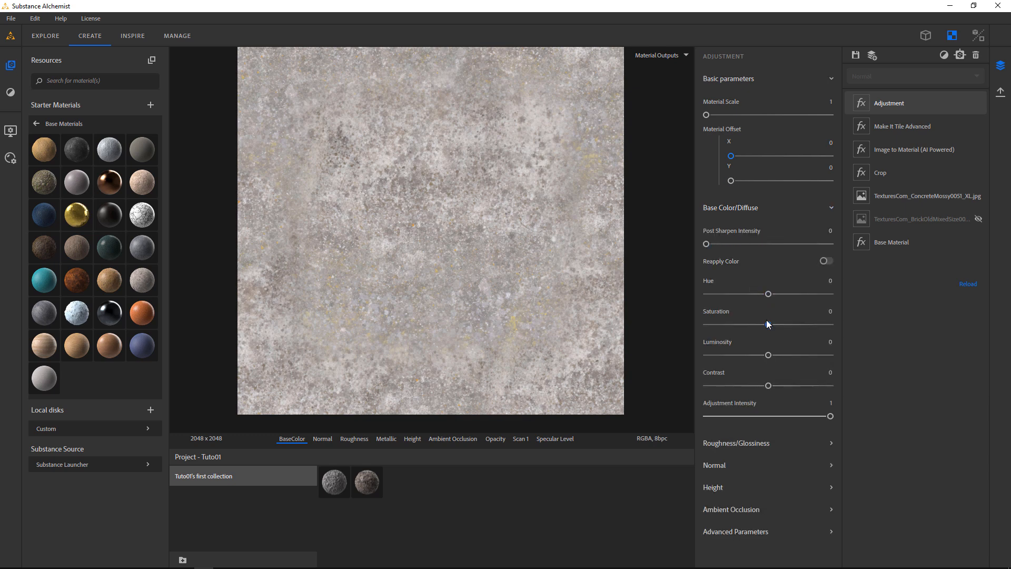
drag(768, 356, 767, 296)
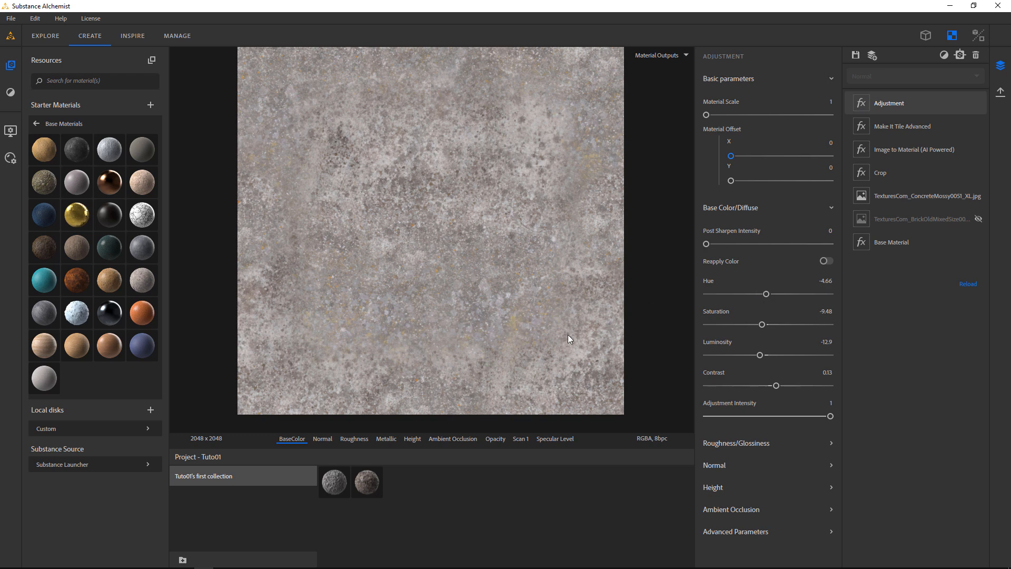
Step: Examine the Adjustment layer's Normal and Height settings and compare the normal, height and base colour maps
click(717, 466)
scroll(450, 326, up, 3)
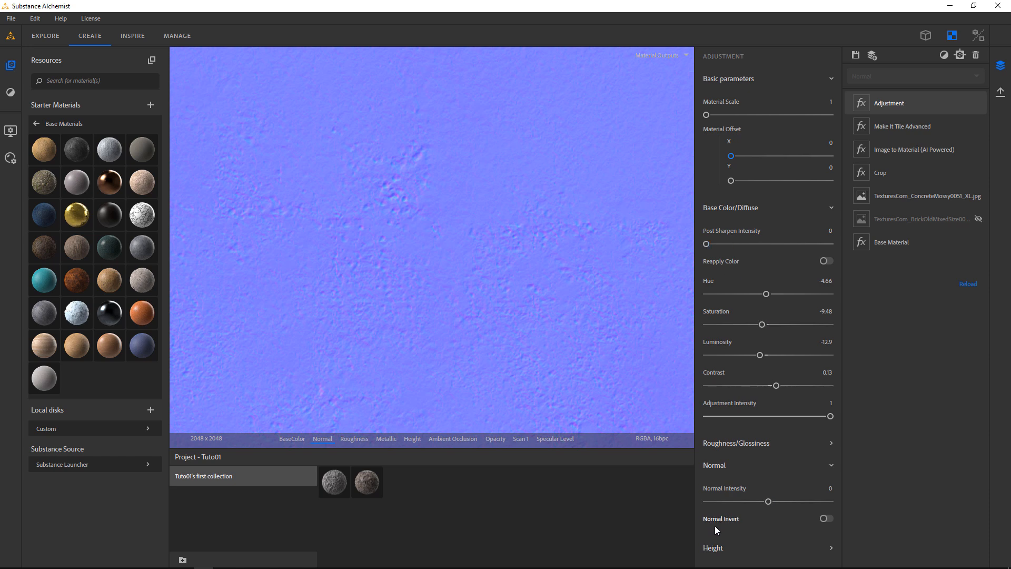
click(793, 548)
scroll(791, 482, down, 3)
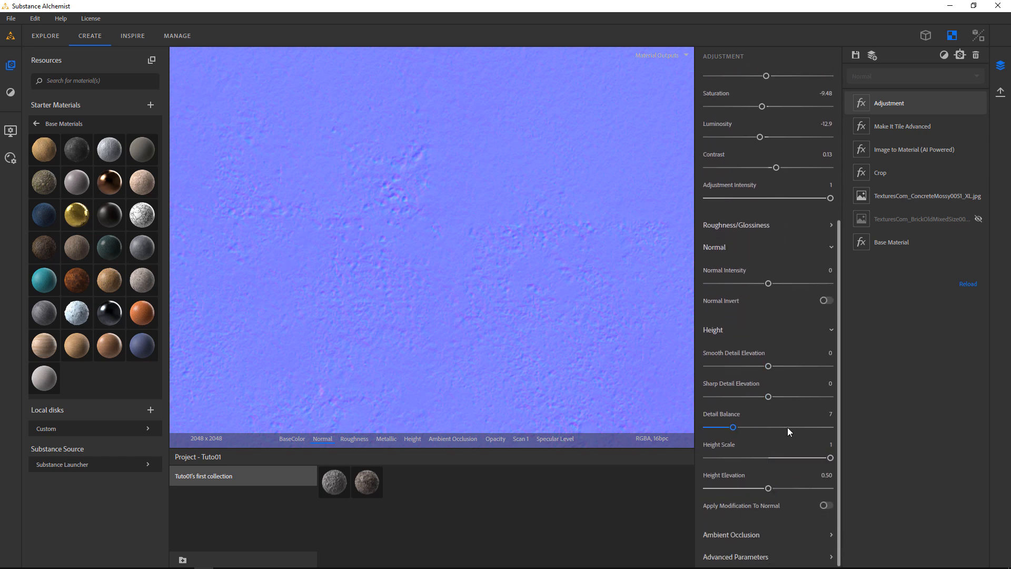
click(413, 439)
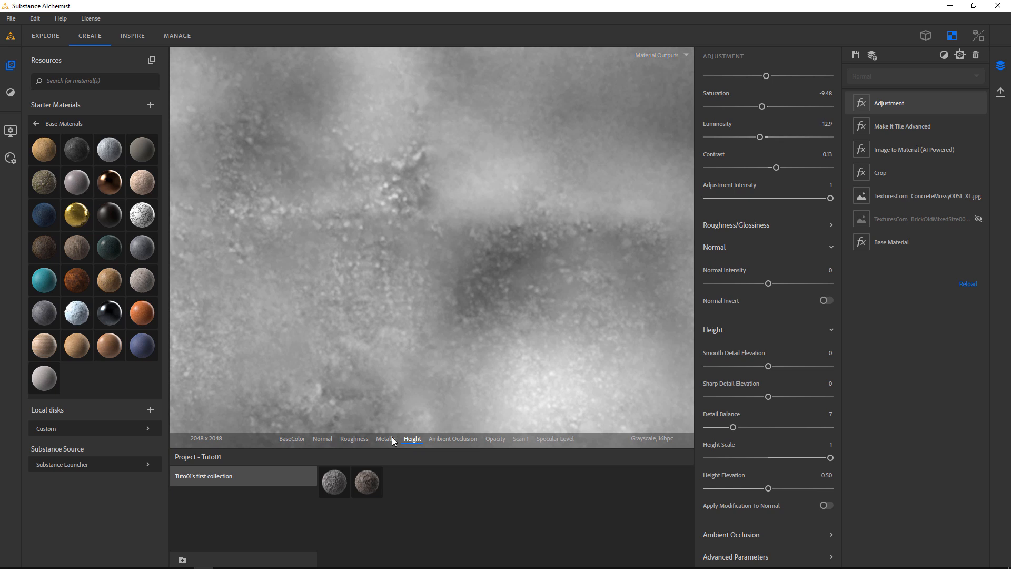
click(292, 439)
scroll(498, 275, down, 3)
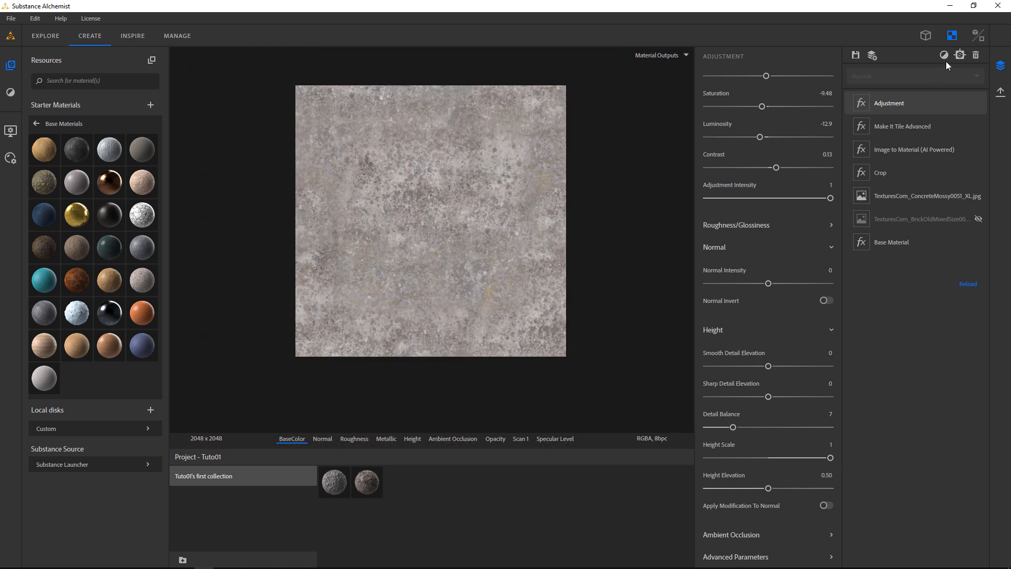
Step: Add a Cracks filter above the Adjustment layer and check its effect in the base colour and normal maps
click(944, 55)
text(CRA)
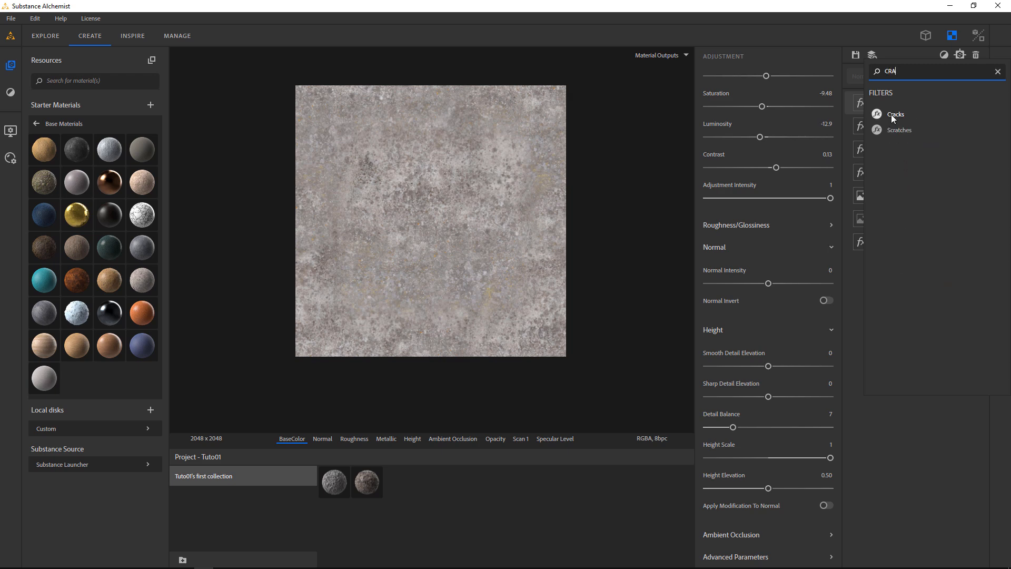
key(Return)
scroll(447, 232, up, 2)
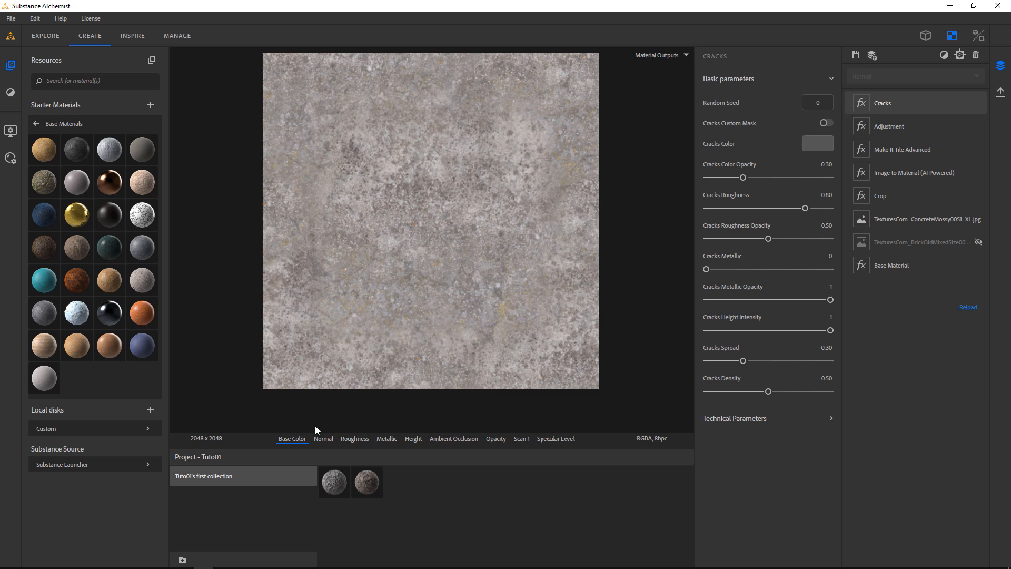
scroll(450, 243, up, 3)
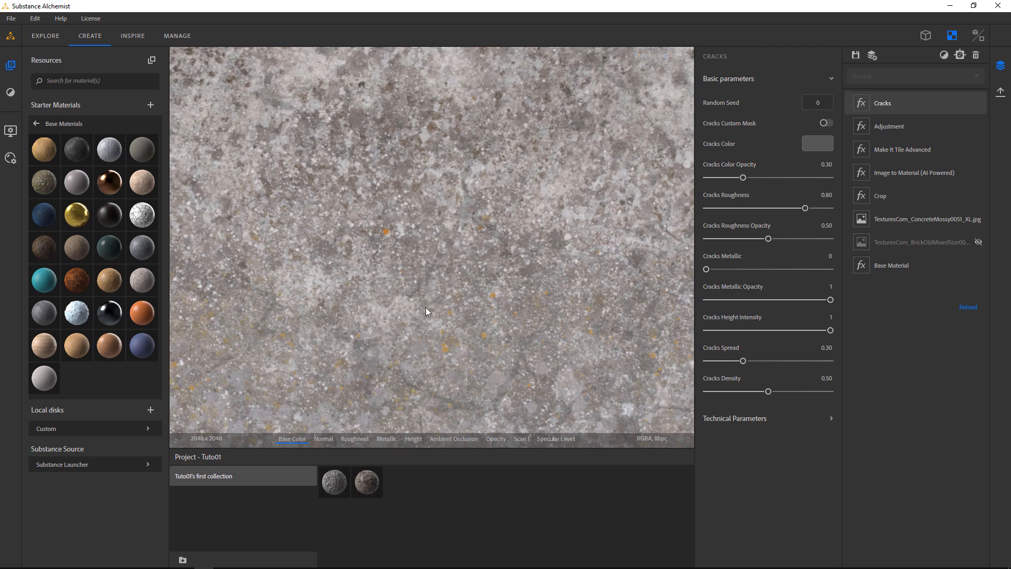
click(324, 439)
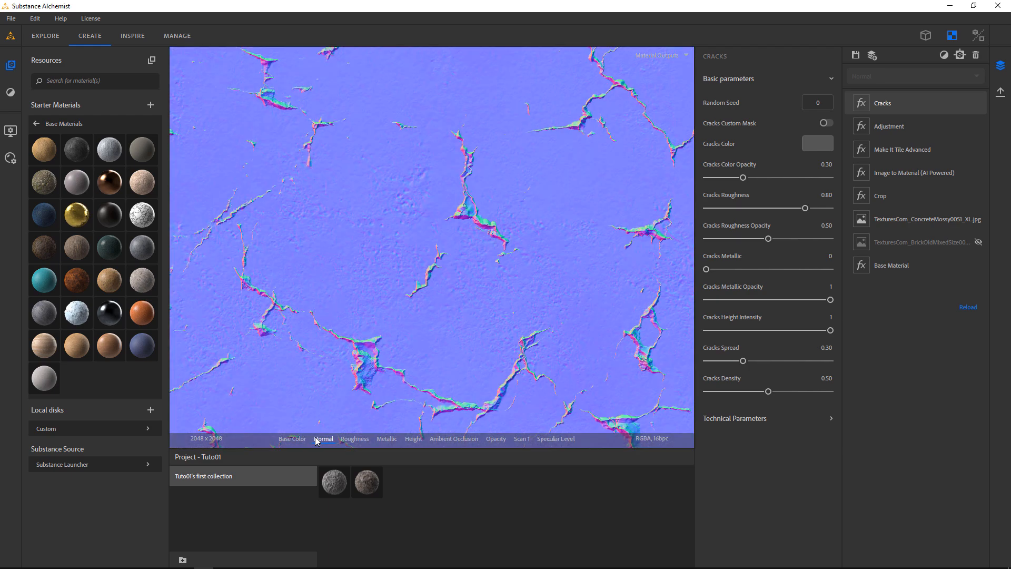
click(284, 438)
Step: Show the combined 3D and 2D view and set Cracks Height Intensity to 0.20 and Cracks Spread to 0.96
click(925, 36)
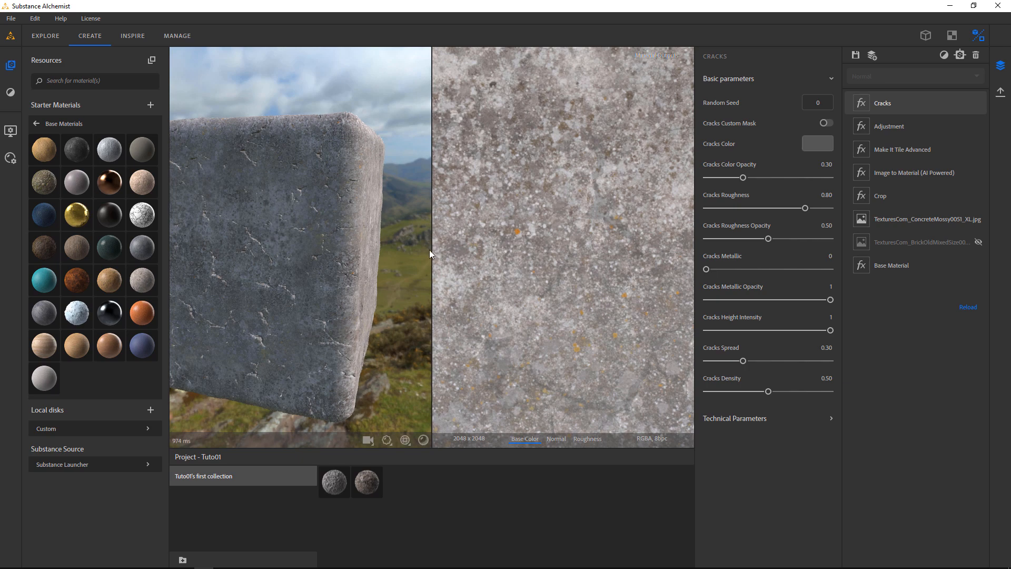
drag(275, 277, 327, 305)
scroll(337, 305, up, 3)
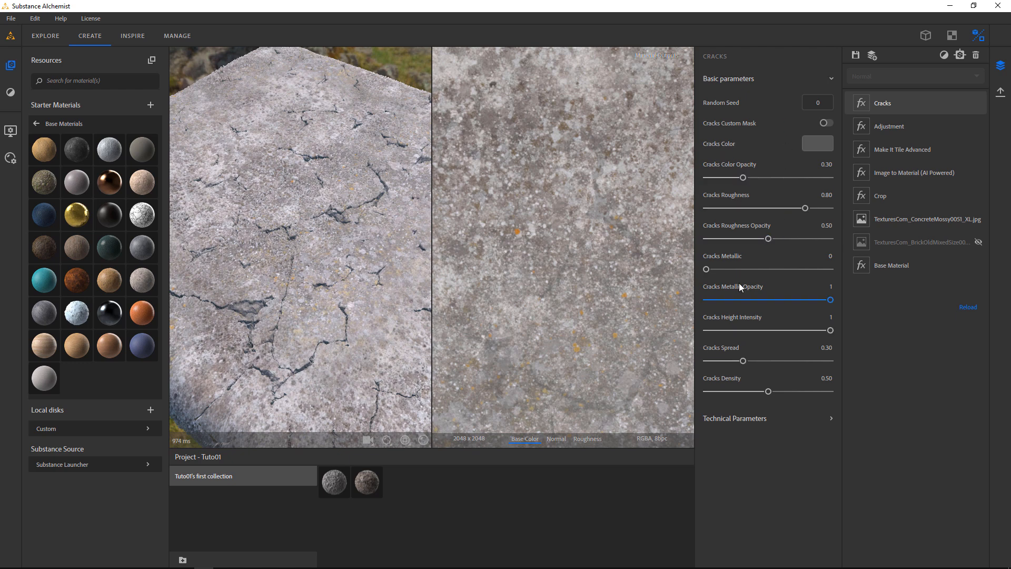
drag(829, 330, 834, 358)
drag(364, 295, 297, 295)
drag(739, 329, 731, 331)
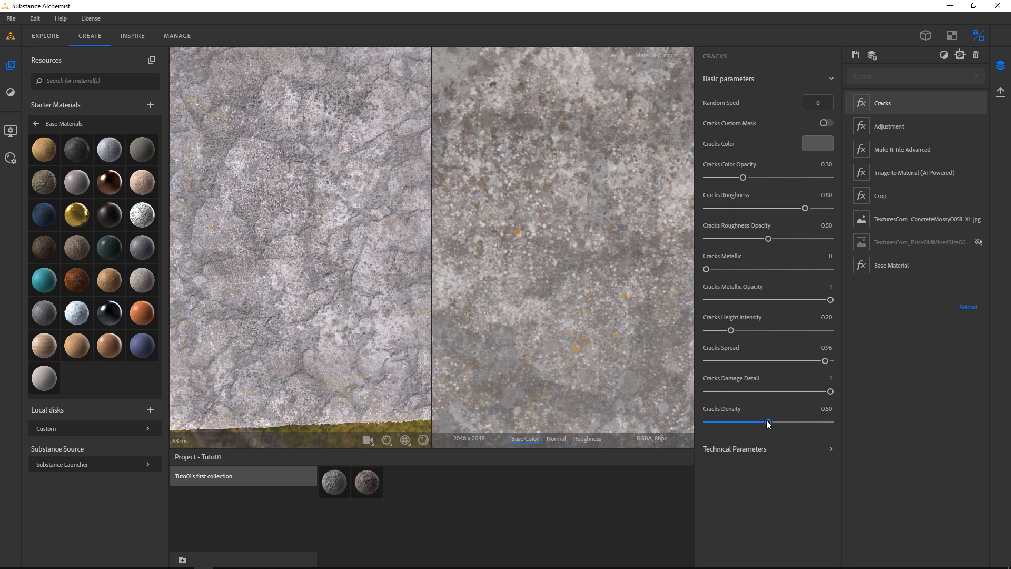
Step: Inspect the cracked surface on the cube and add a Dirt filter above the Cracks layer
drag(390, 294, 348, 252)
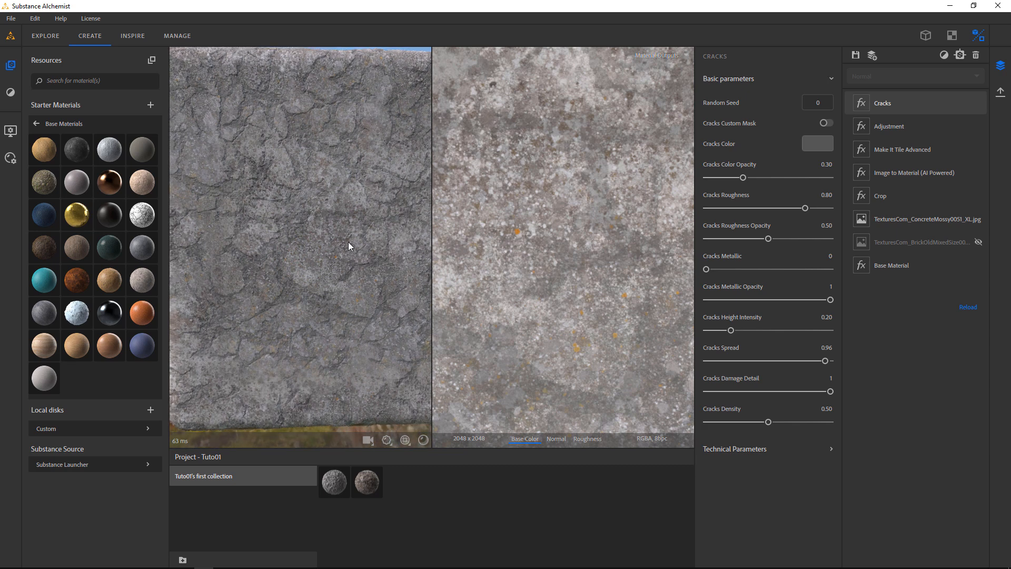
scroll(355, 254, down, 3)
drag(365, 265, 192, 276)
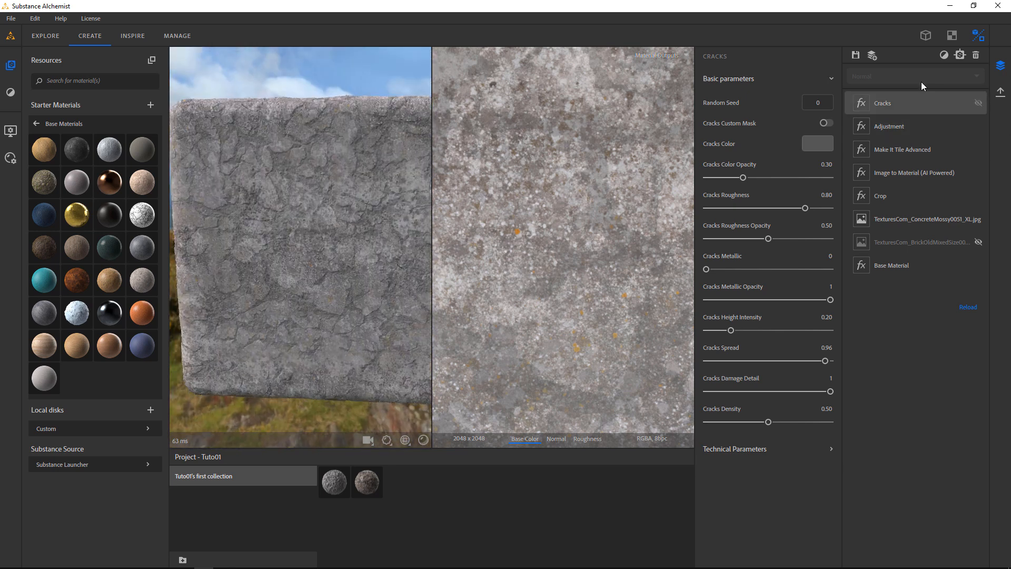
scroll(555, 173, down, 3)
scroll(552, 177, down, 3)
scroll(632, 158, up, 2)
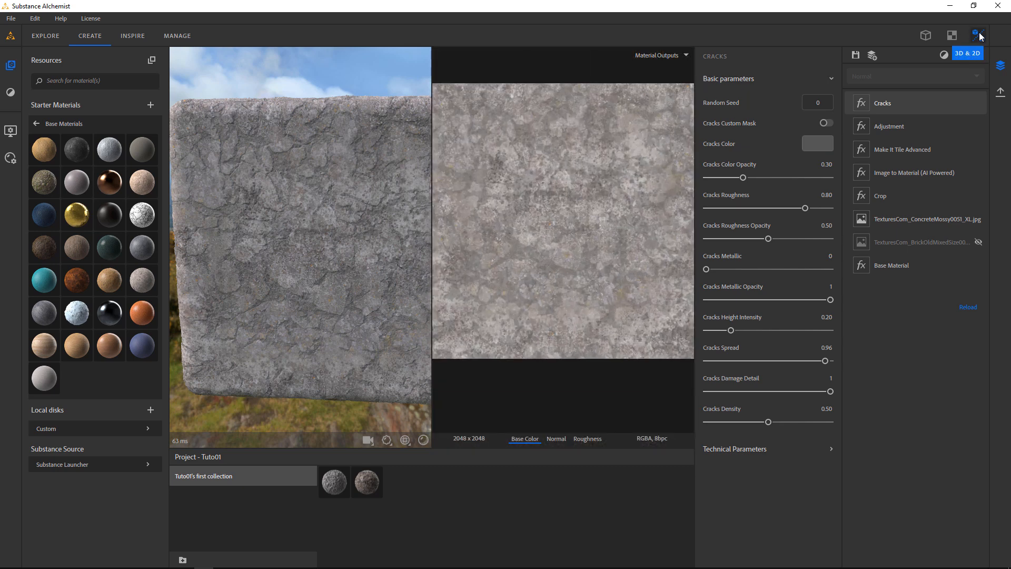
click(943, 57)
text(DIRT)
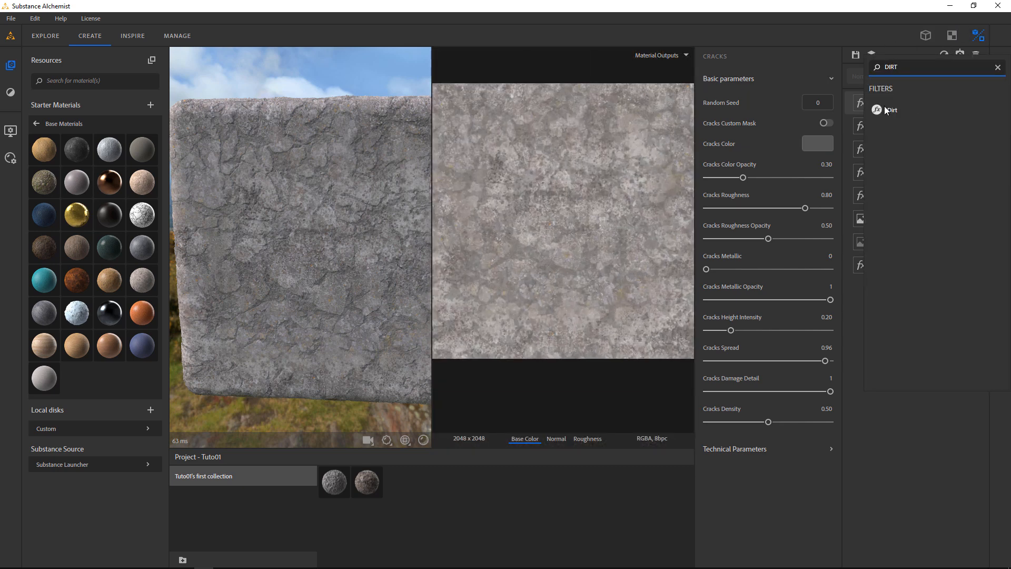
click(886, 110)
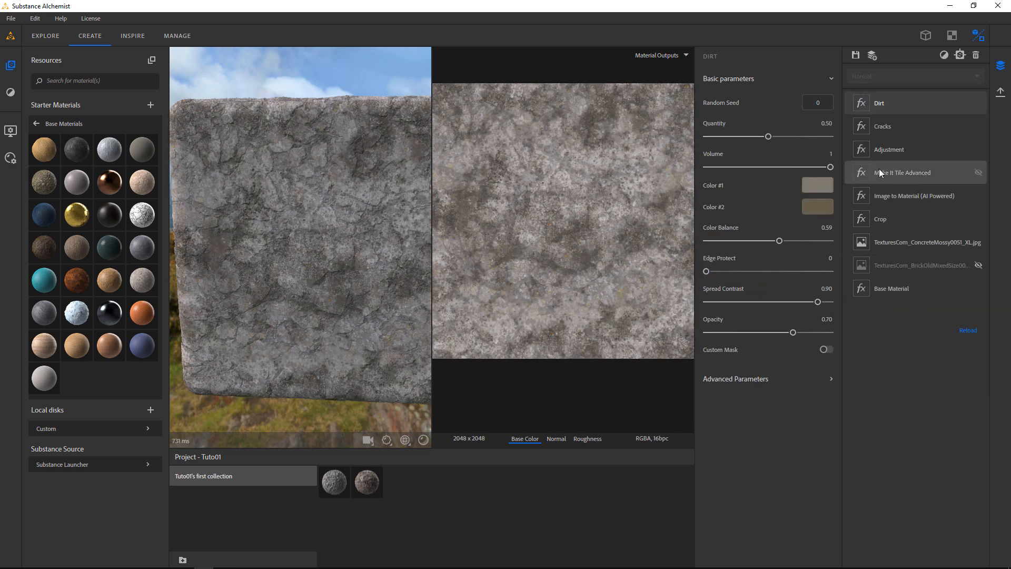
Step: Set the Dirt filter's Quantity to 0.45, Spread Contrast to 0.32 and Opacity to 0.53
mouse_move(769, 138)
mouse_down()
mouse_move(747, 138)
mouse_move(761, 137)
mouse_up()
mouse_move(780, 241)
mouse_down()
mouse_move(735, 241)
mouse_move(779, 241)
mouse_up()
drag(817, 301, 746, 302)
drag(794, 333, 772, 333)
scroll(584, 284, down, 5)
scroll(581, 285, up, 2)
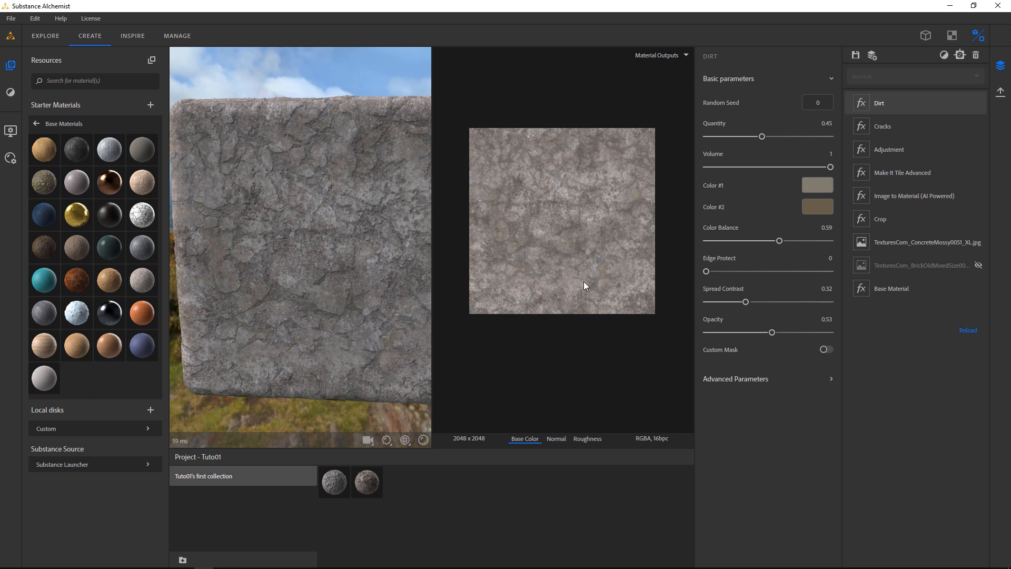
scroll(274, 219, up, 5)
scroll(301, 226, down, 2)
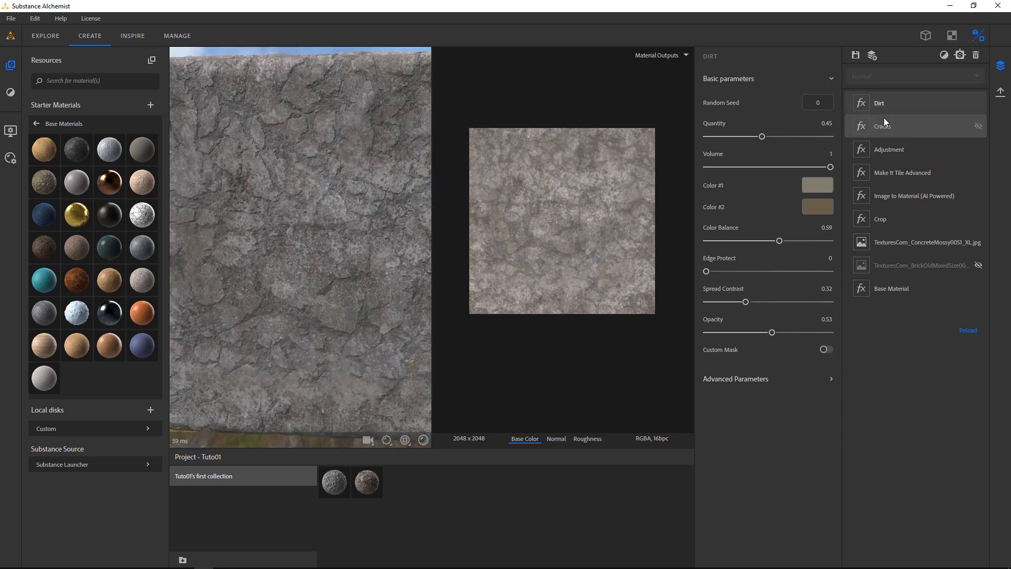
Step: Add a Decal filter at the top of the layer stack
click(944, 55)
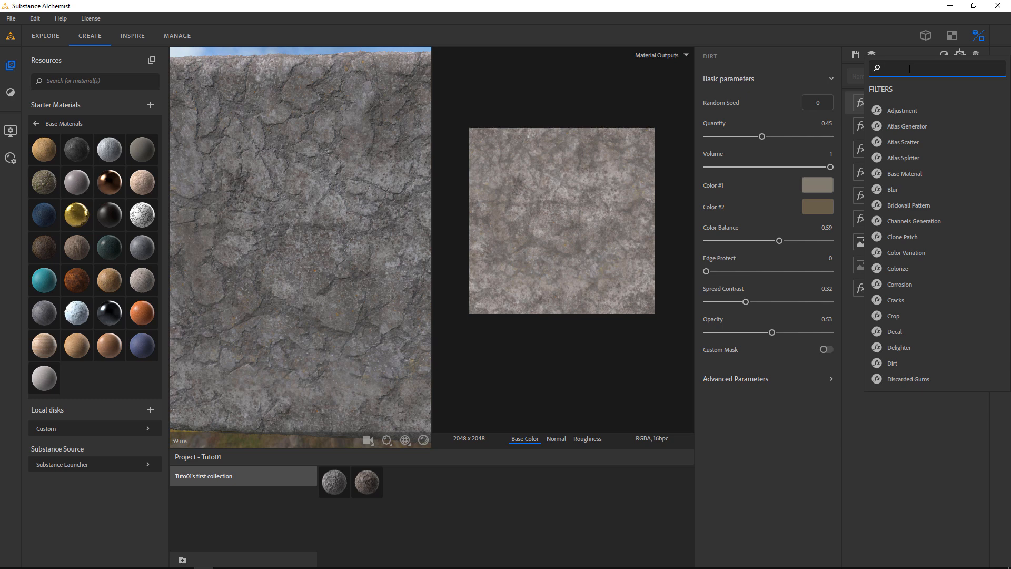
click(893, 332)
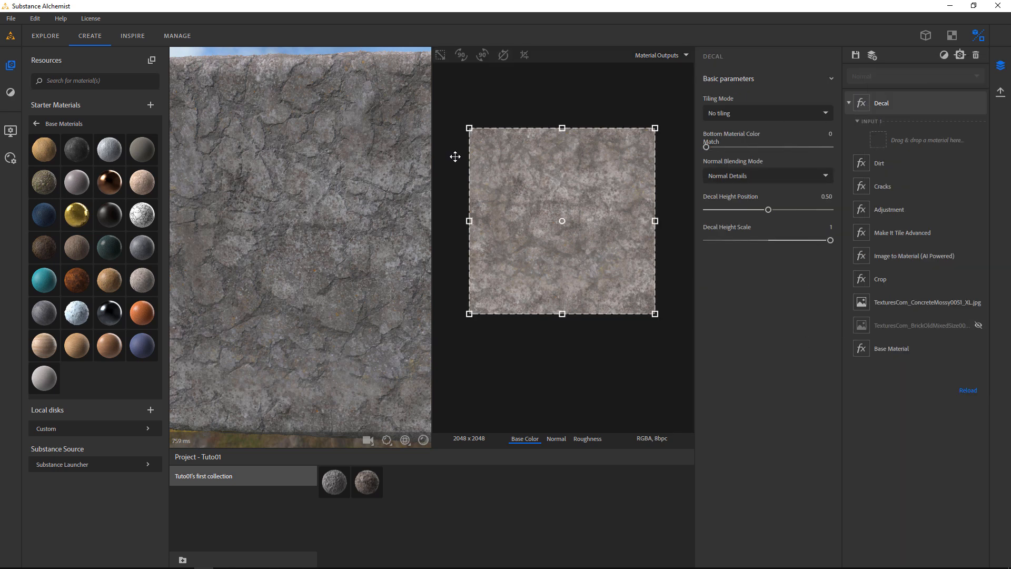
scroll(289, 258, down, 3)
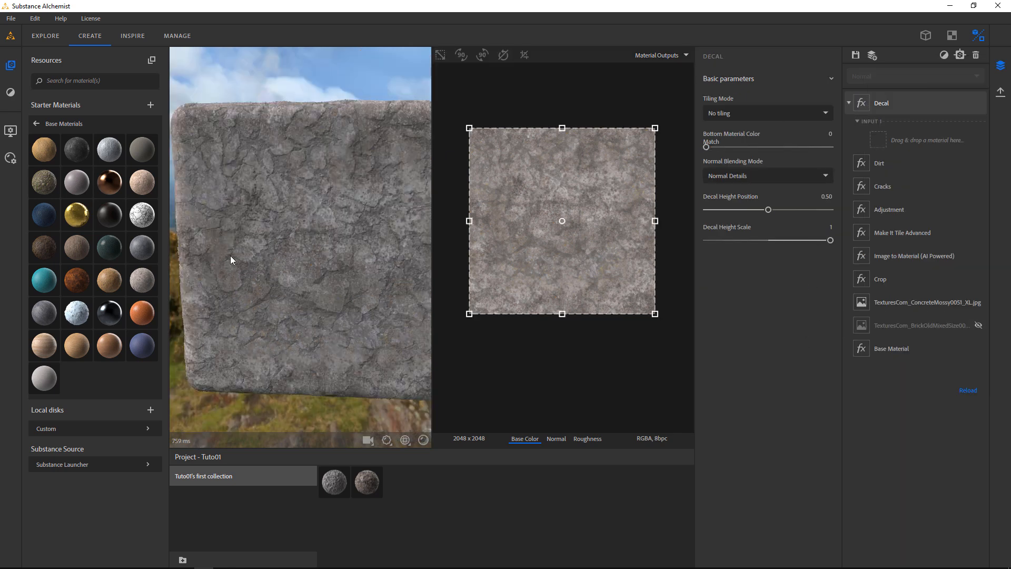
Step: Fill the Decal layer's empty input with the Metal Hole Asphalt Patch material from the Substance Launcher library
click(146, 469)
scroll(46, 445, down, 5)
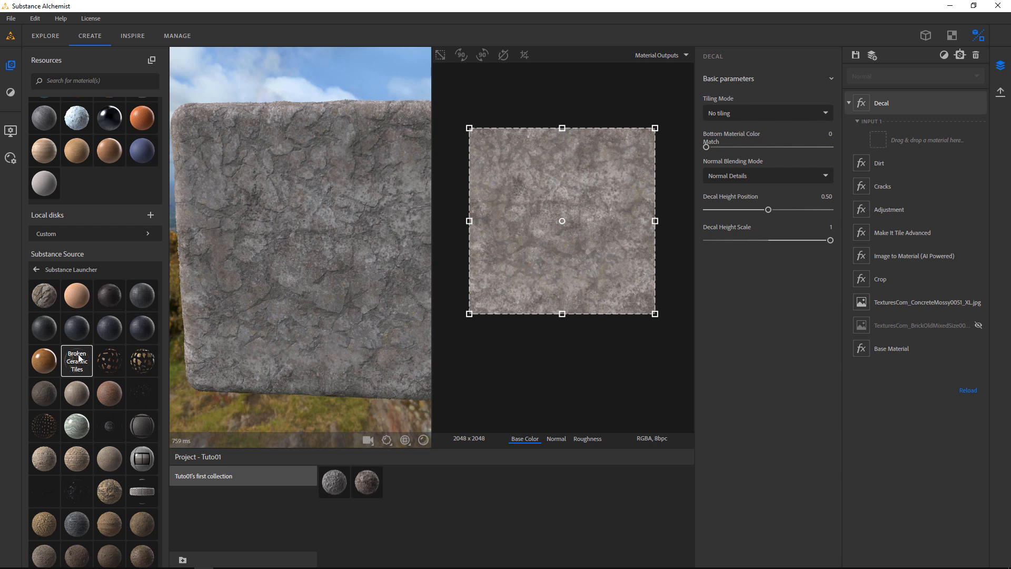
scroll(79, 357, down, 10)
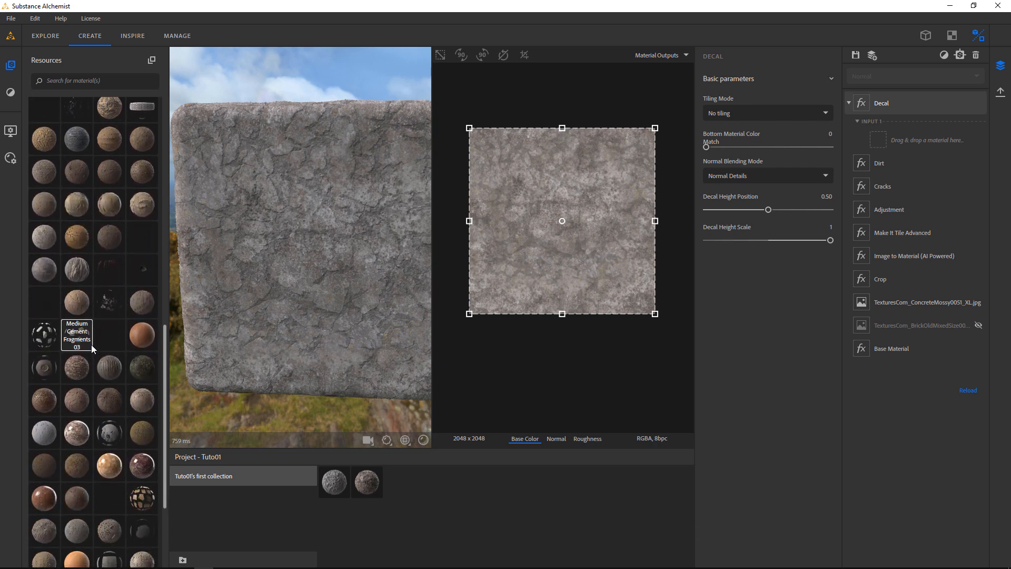
scroll(109, 443, down, 1)
scroll(110, 443, down, 2)
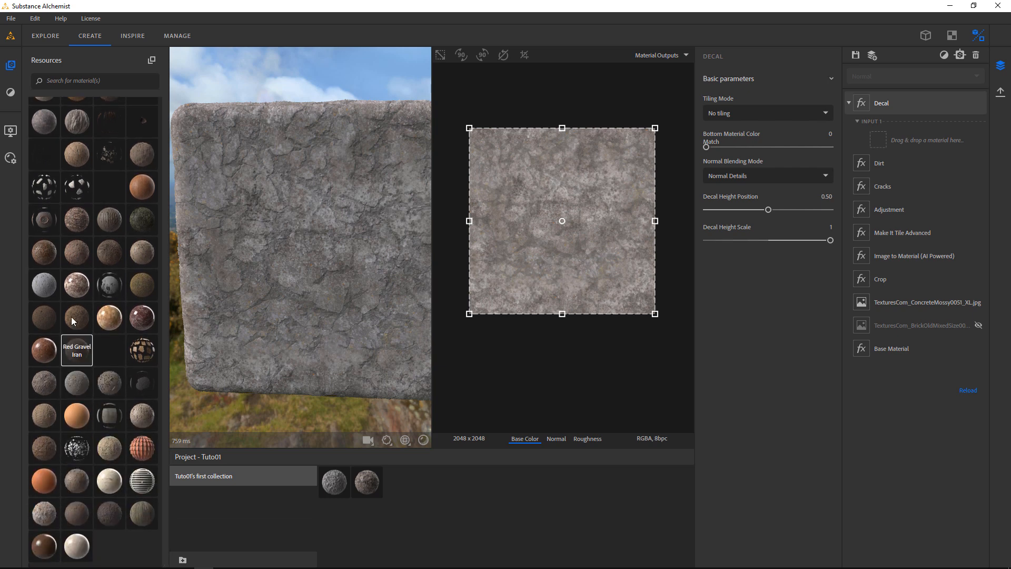
drag(39, 222, 880, 140)
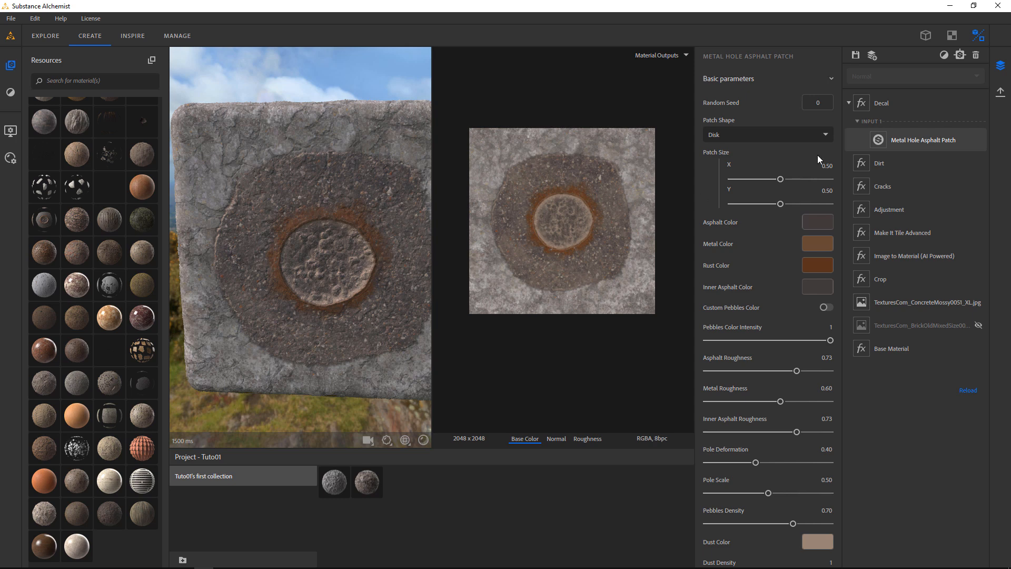
Step: Shrink the decal to a bit under half the texture's width and place it in the texture's upper-right corner
click(901, 103)
drag(655, 127, 552, 229)
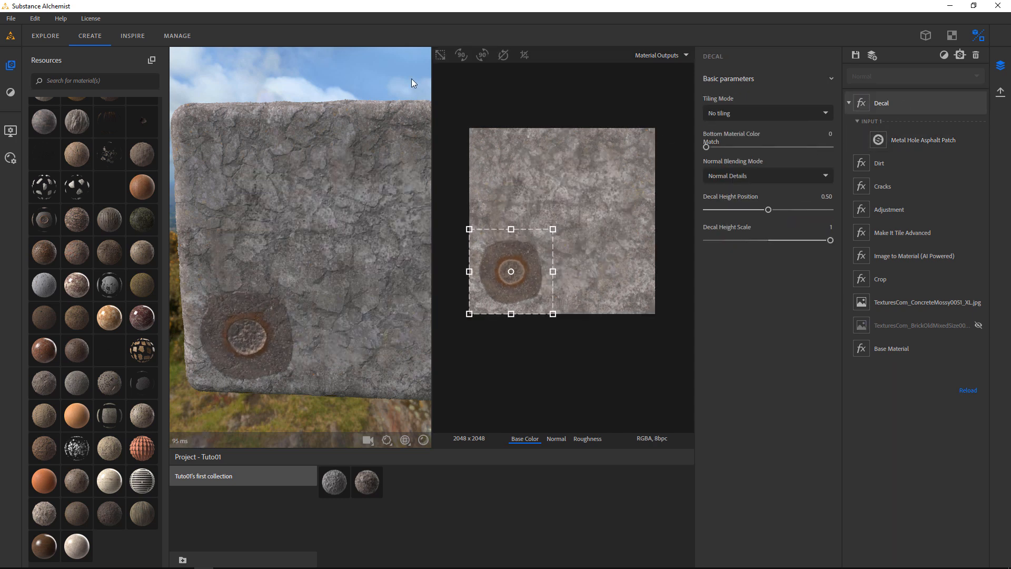
drag(528, 285, 633, 182)
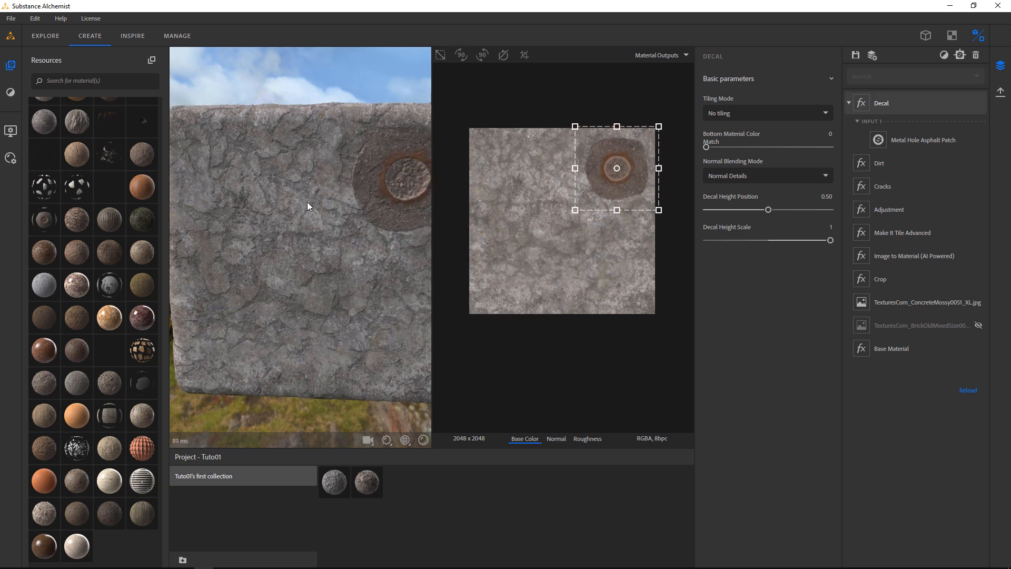
Step: Inspect the decal up close on the cube and shift it slightly downward so its frame lies within the texture
middle_drag(320, 199, 221, 261)
scroll(376, 201, up, 5)
middle_drag(376, 200, 287, 229)
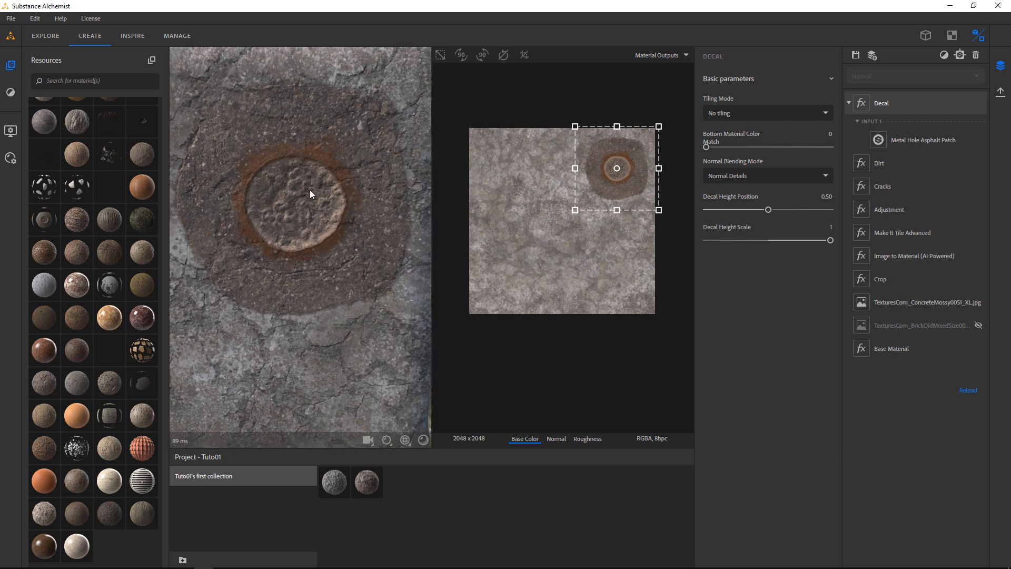
scroll(620, 182, up, 3)
scroll(605, 190, down, 2)
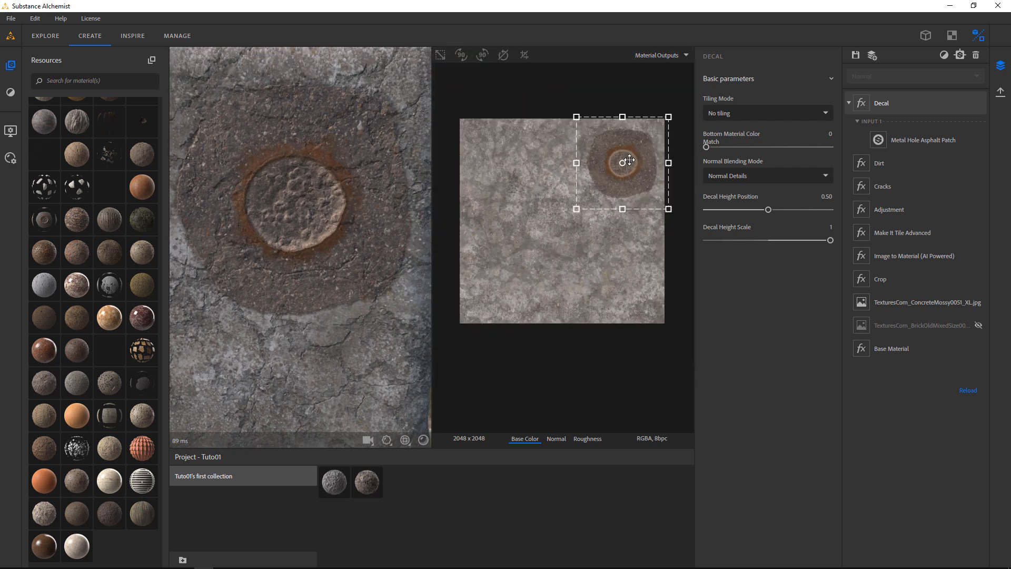
scroll(596, 195, up, 1)
drag(653, 173, 640, 229)
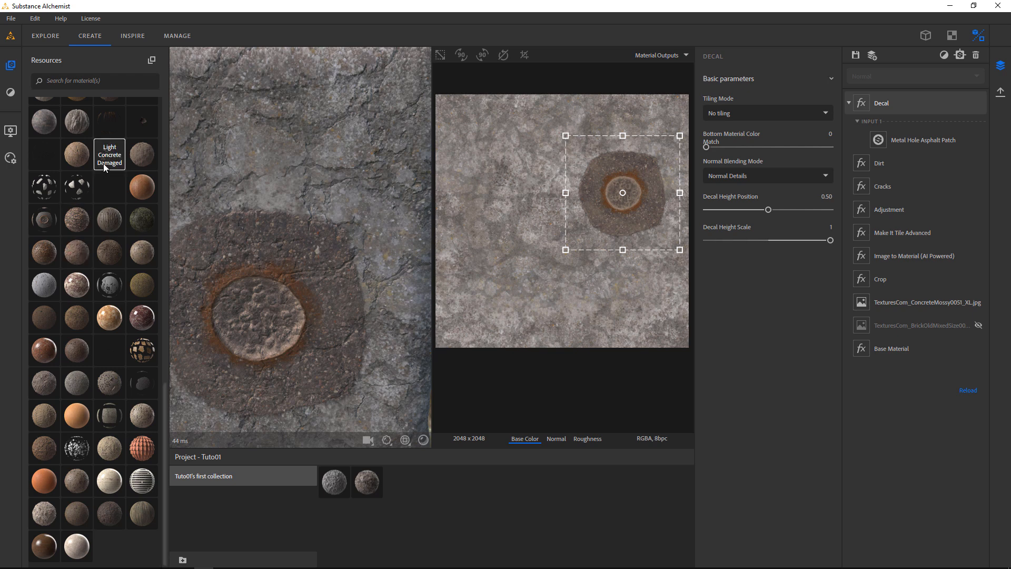
Step: Replace the decal's Metal Hole Asphalt Patch input with the Light Concrete Damaged material and inspect it on the cube
drag(107, 166, 896, 138)
click(905, 159)
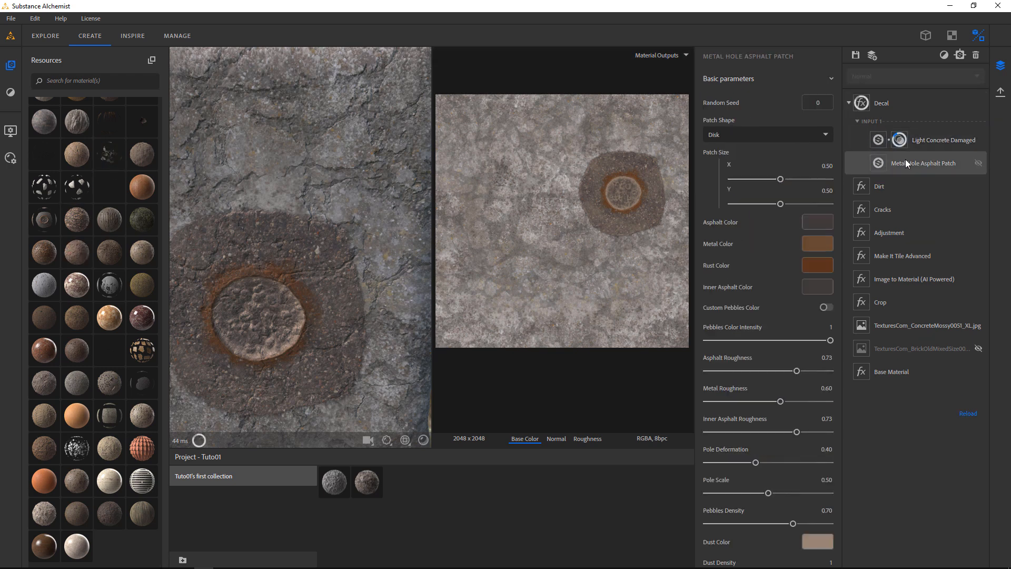
key(Delete)
click(905, 140)
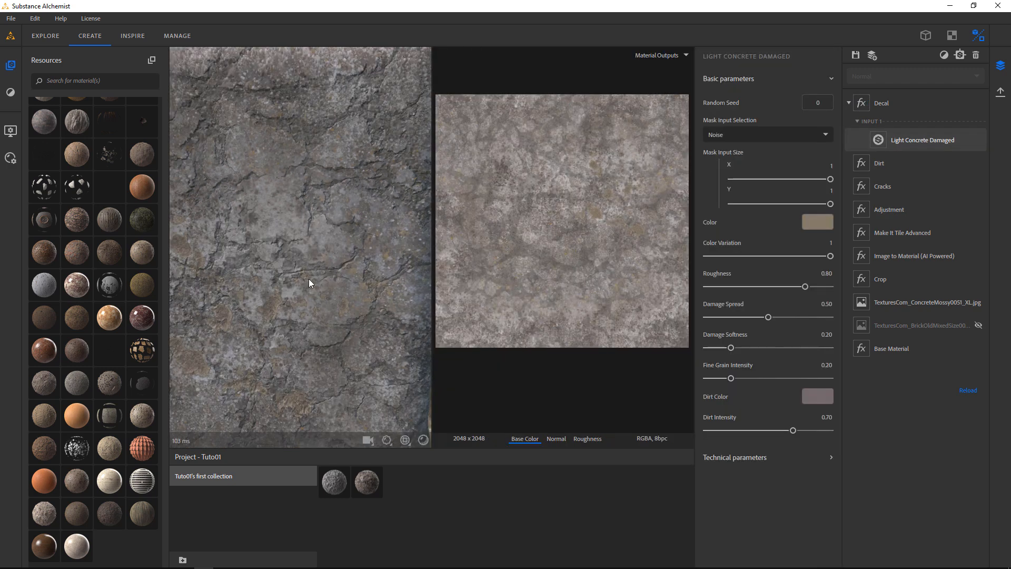
mouse_move(282, 310)
mouse_down()
mouse_move(339, 285)
mouse_move(305, 307)
mouse_move(286, 302)
mouse_up()
scroll(316, 266, up, 8)
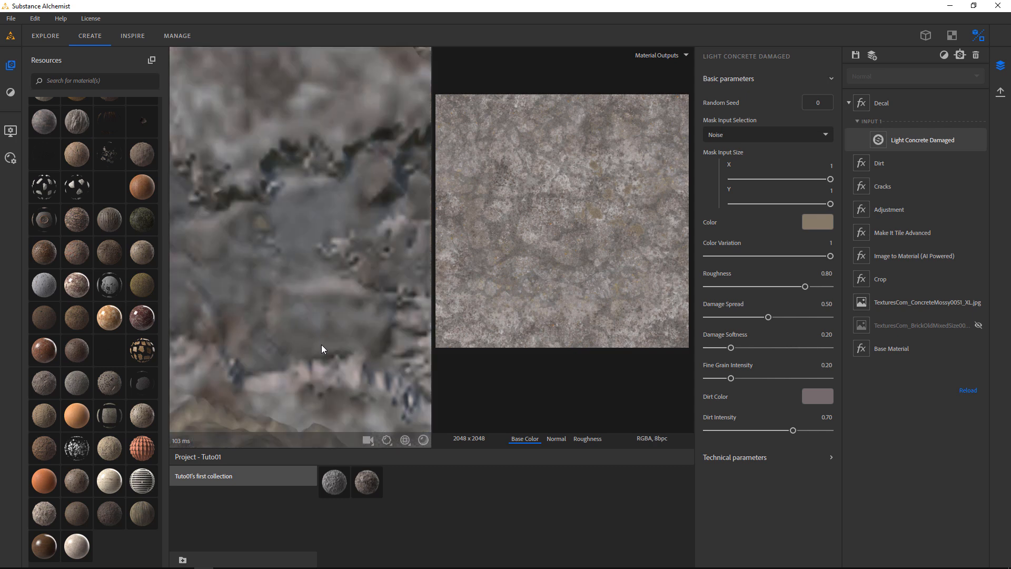
Step: Hide and show the Decal layer to compare the concrete surface with and without the decal
drag(324, 361, 302, 279)
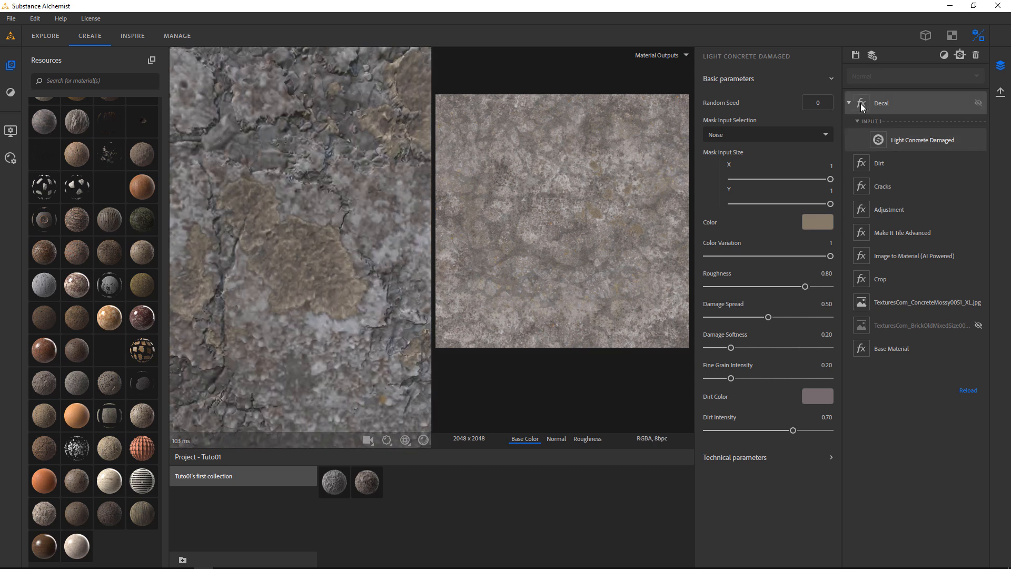
click(977, 104)
click(978, 104)
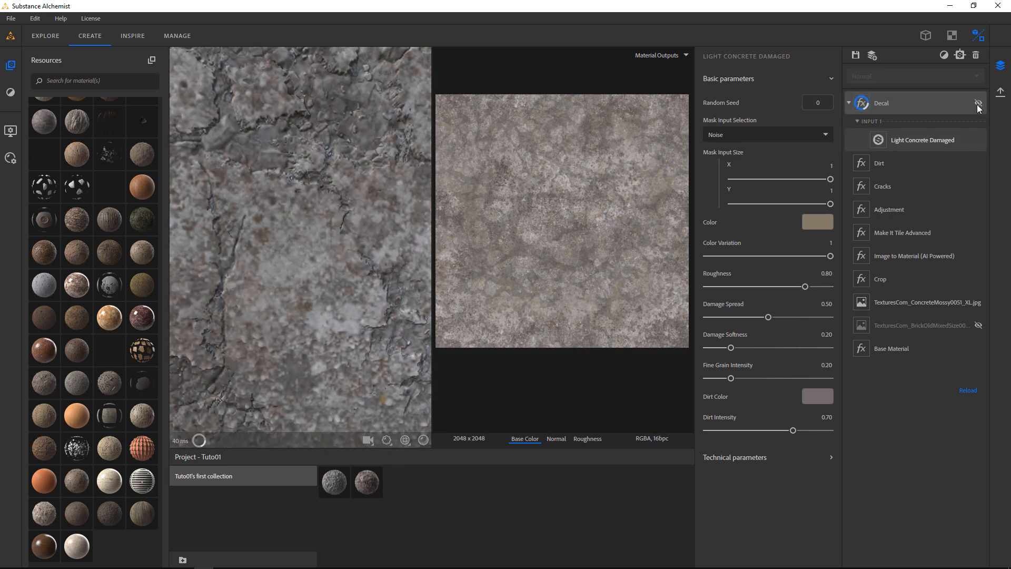
Step: Enlarge the Light Concrete Damaged decal's frame so it covers almost the whole texture
click(909, 102)
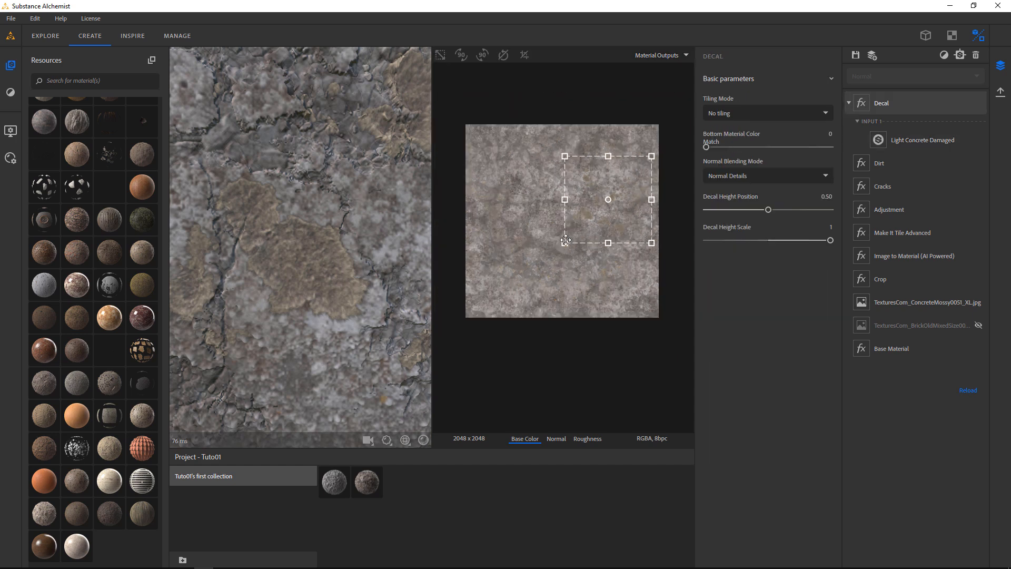
drag(479, 305, 468, 317)
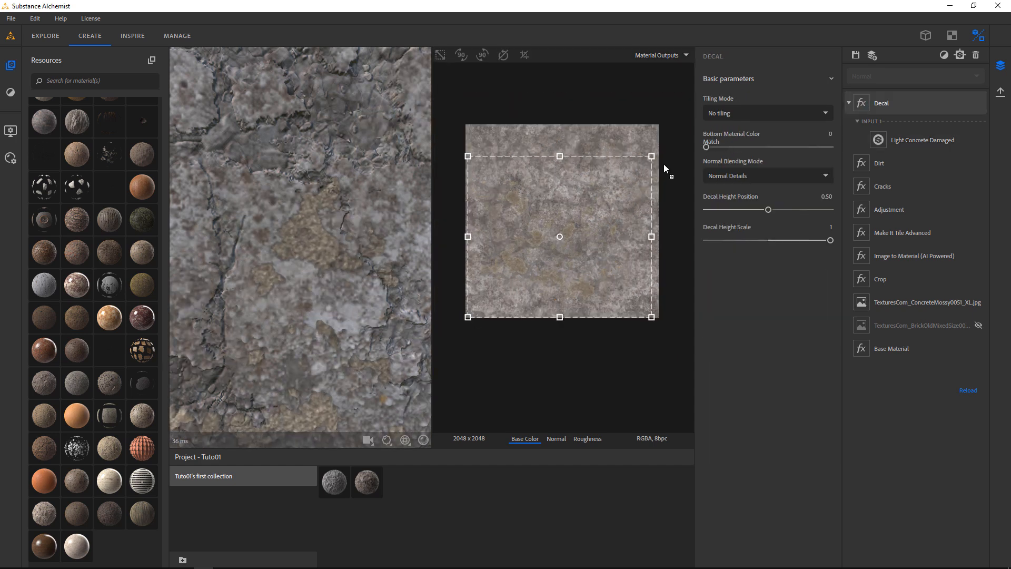
drag(653, 155, 659, 124)
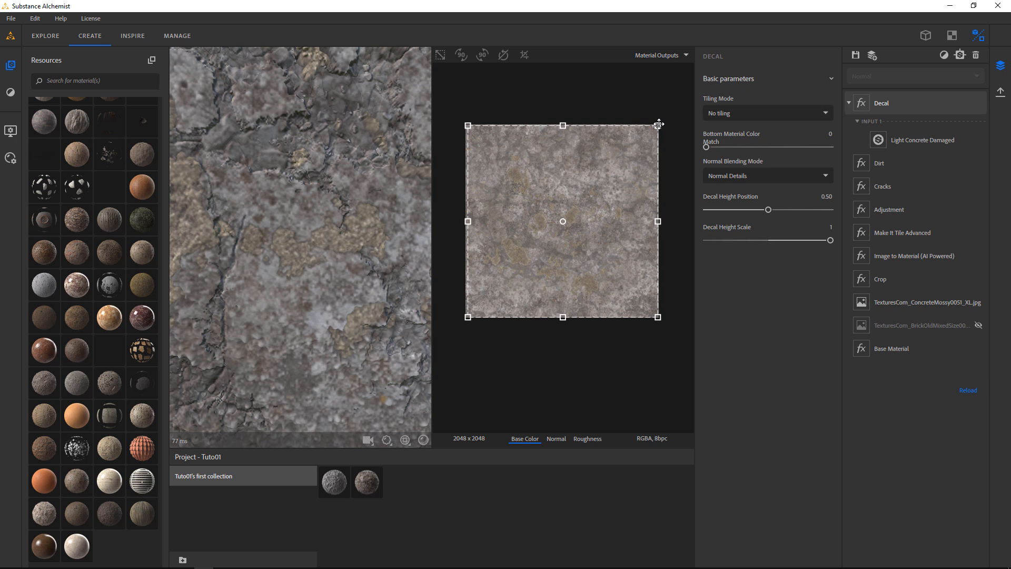
Step: Inspect the enlarged decal on the cube and align its frame with the edges of the texture
drag(599, 237, 604, 234)
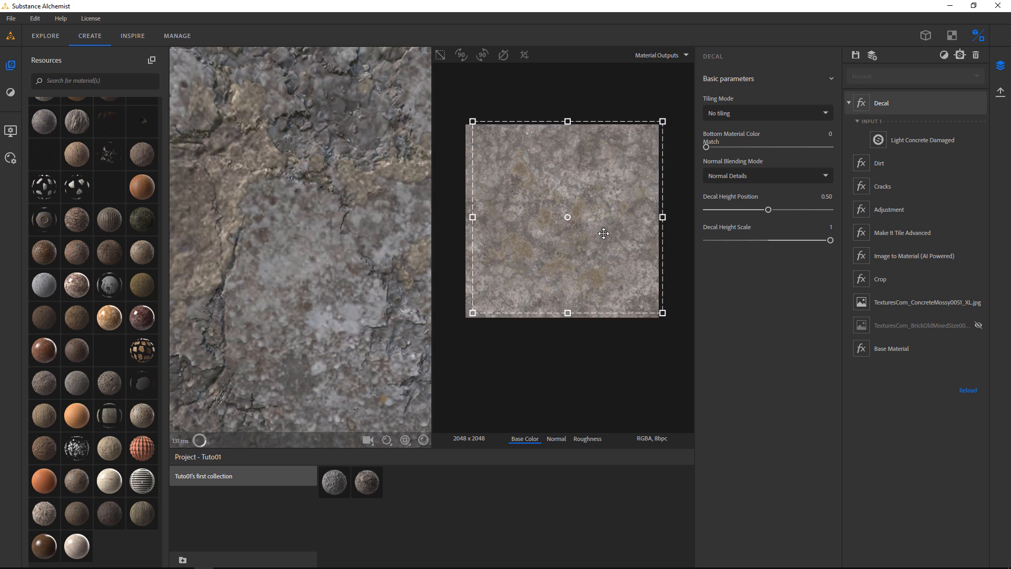
drag(293, 299, 328, 305)
scroll(328, 303, up, 5)
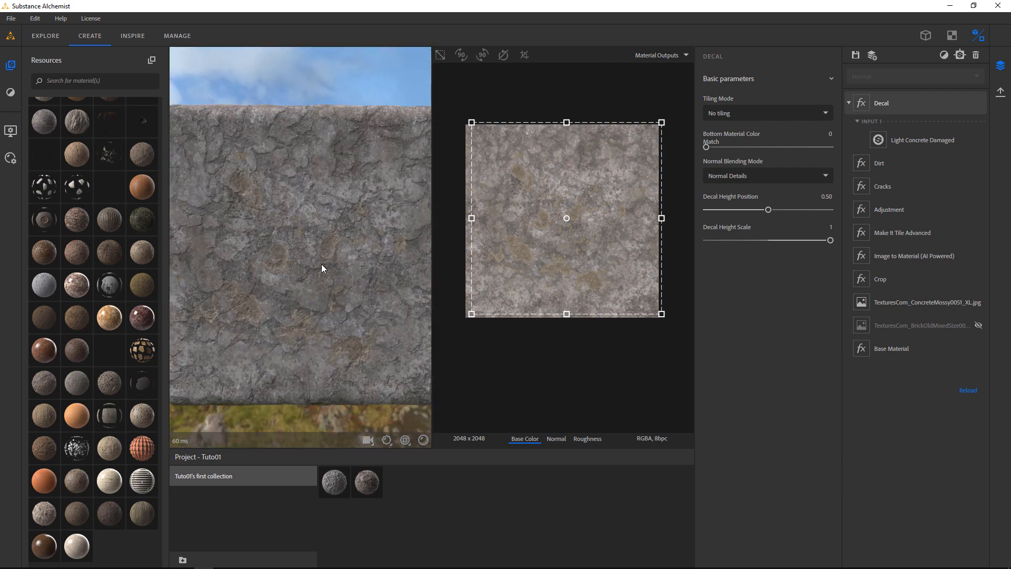
click(849, 104)
drag(596, 200, 593, 201)
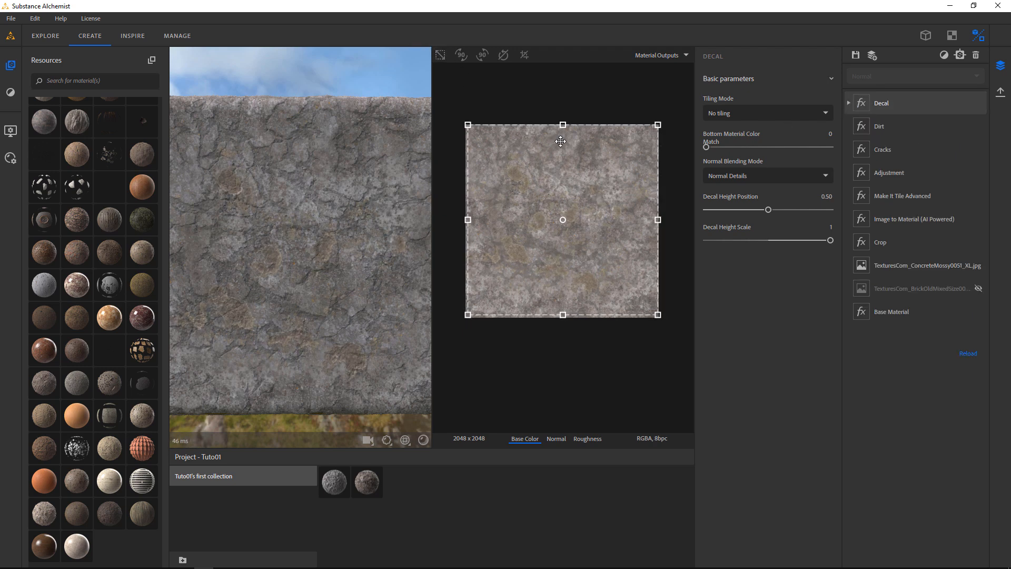
click(605, 176)
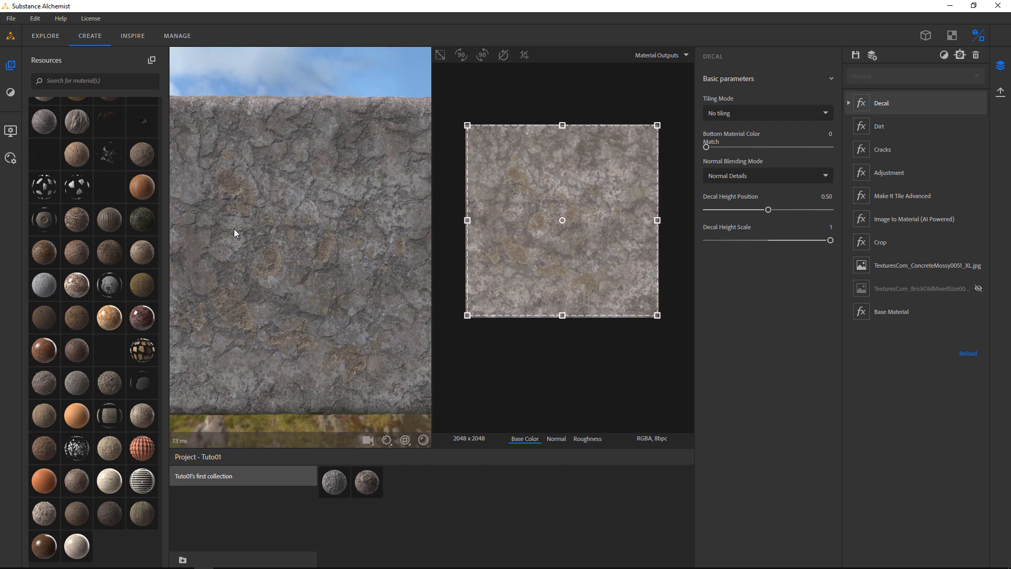
Step: Add an Atlas Scatter filter above the Decal layer
scroll(89, 200, up, 10)
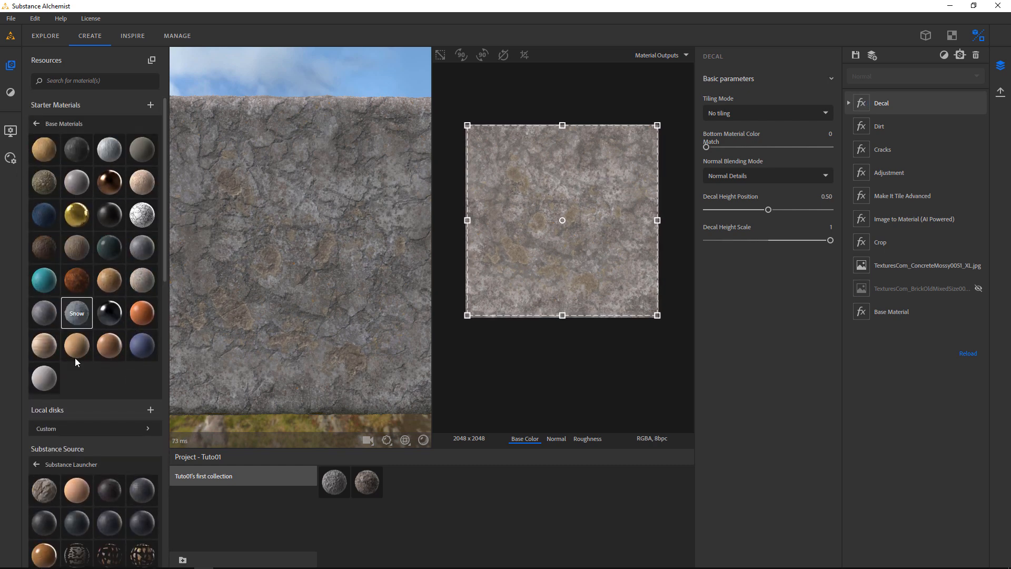
click(59, 430)
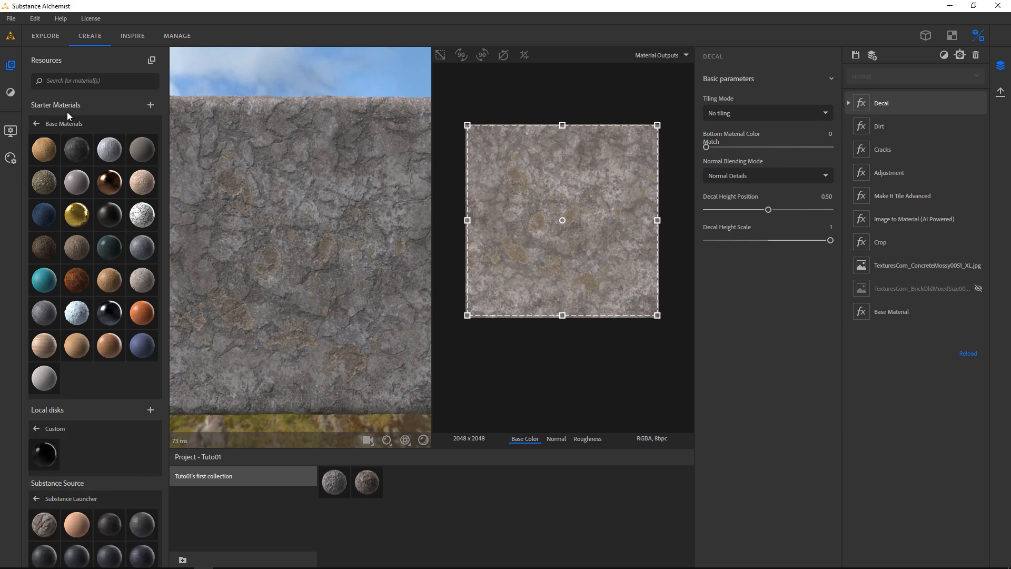
click(944, 55)
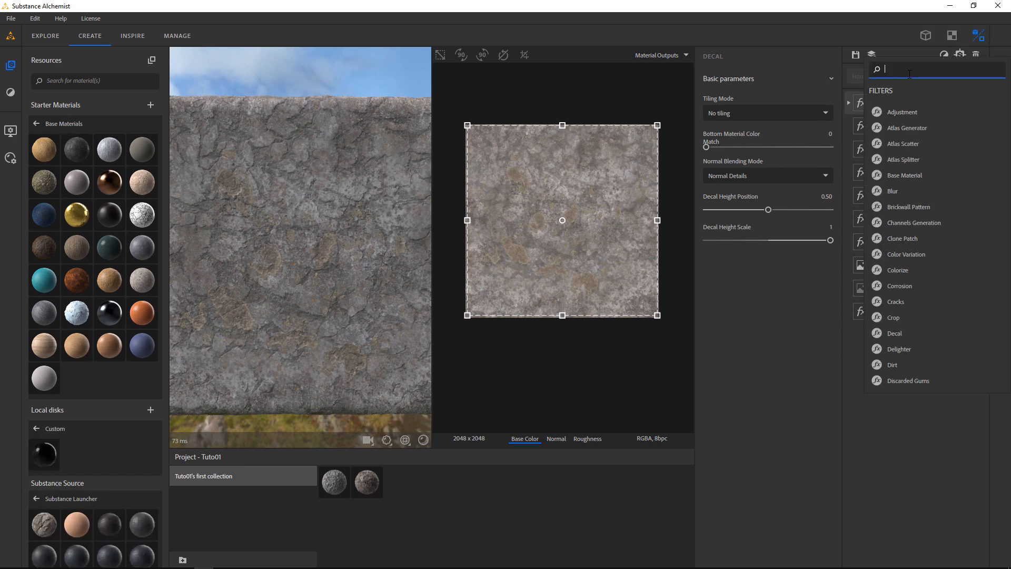
click(898, 147)
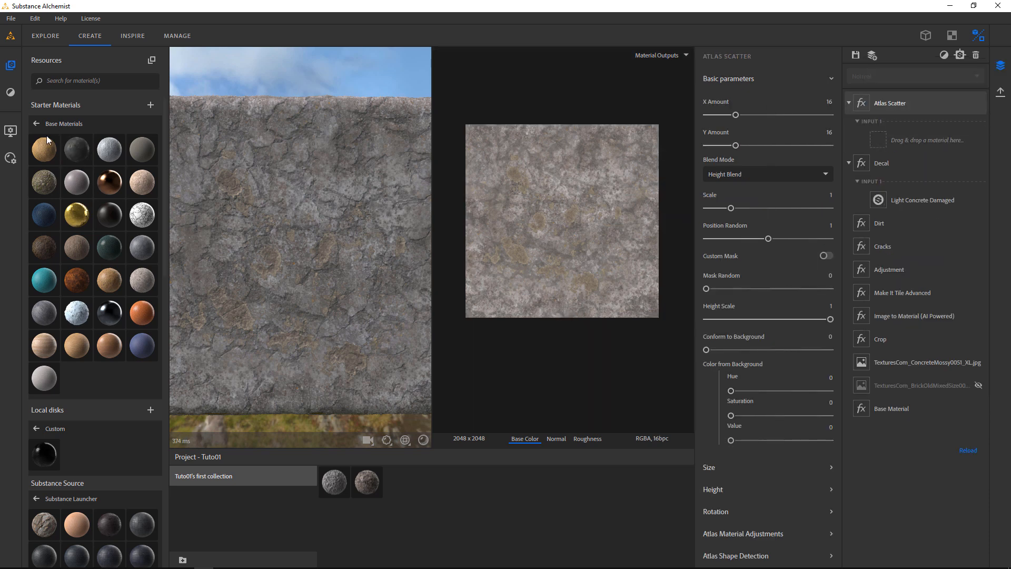
Step: Fill the Atlas Scatter input with the Dry Laurel Leaves material from the Generators - Atlas starter materials
click(10, 92)
click(10, 65)
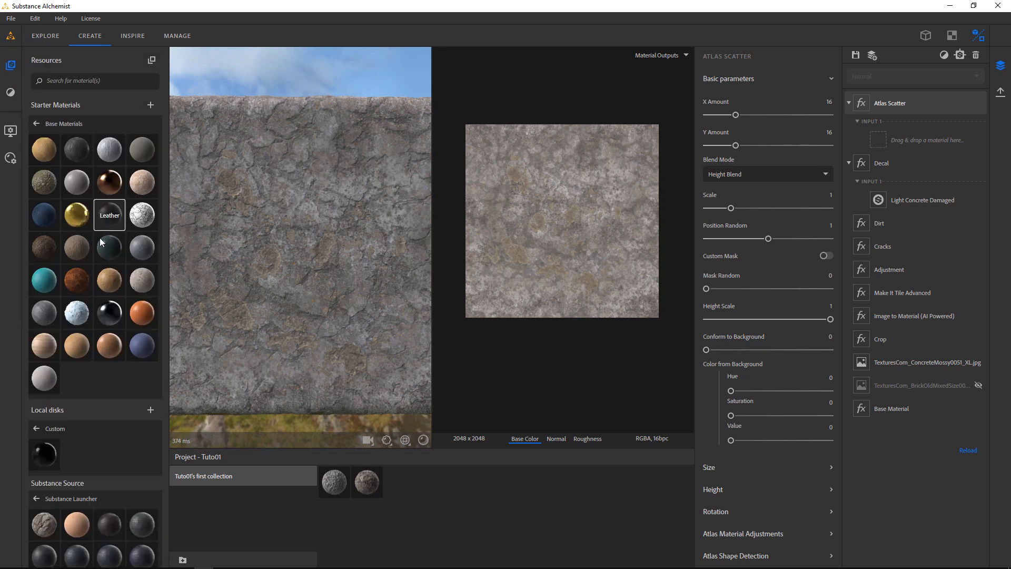
scroll(65, 207, down, 6)
scroll(65, 207, up, 2)
click(38, 246)
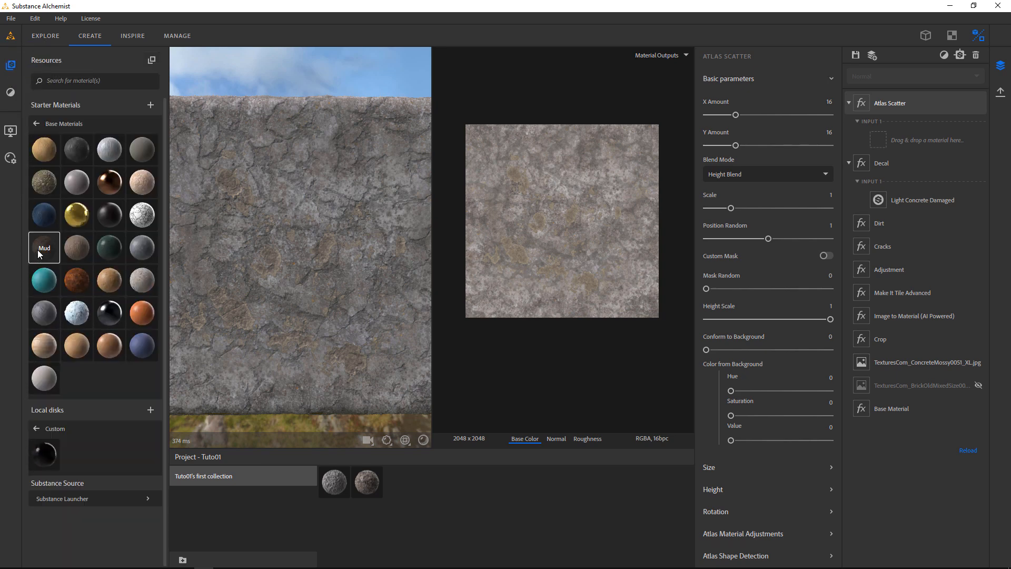
click(36, 124)
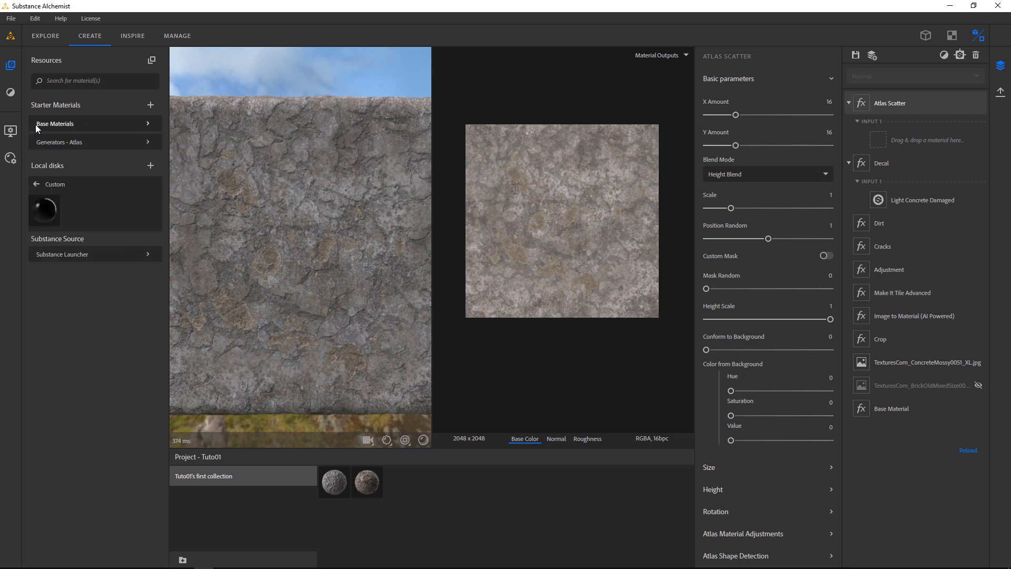
click(37, 192)
click(69, 146)
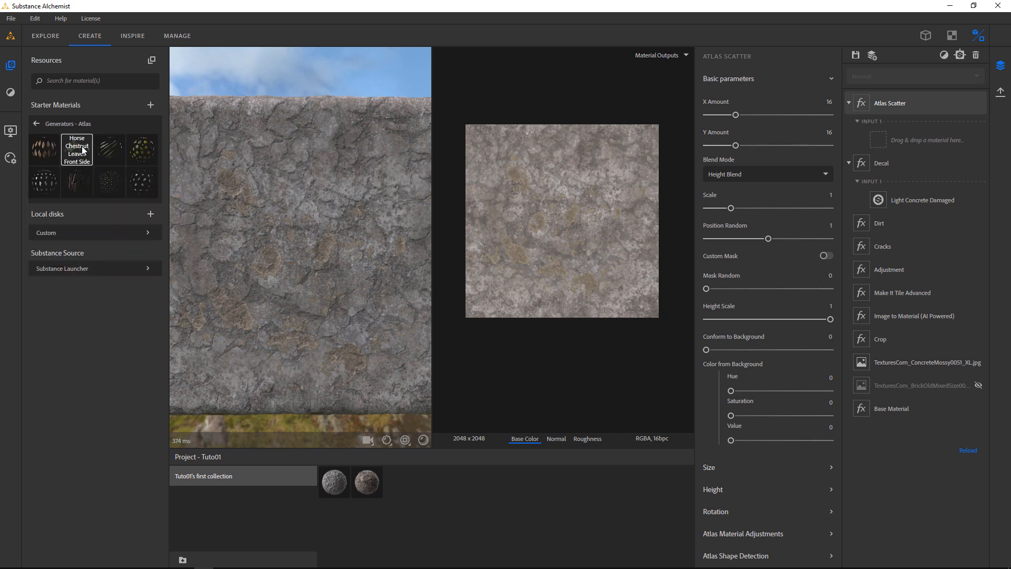
click(72, 270)
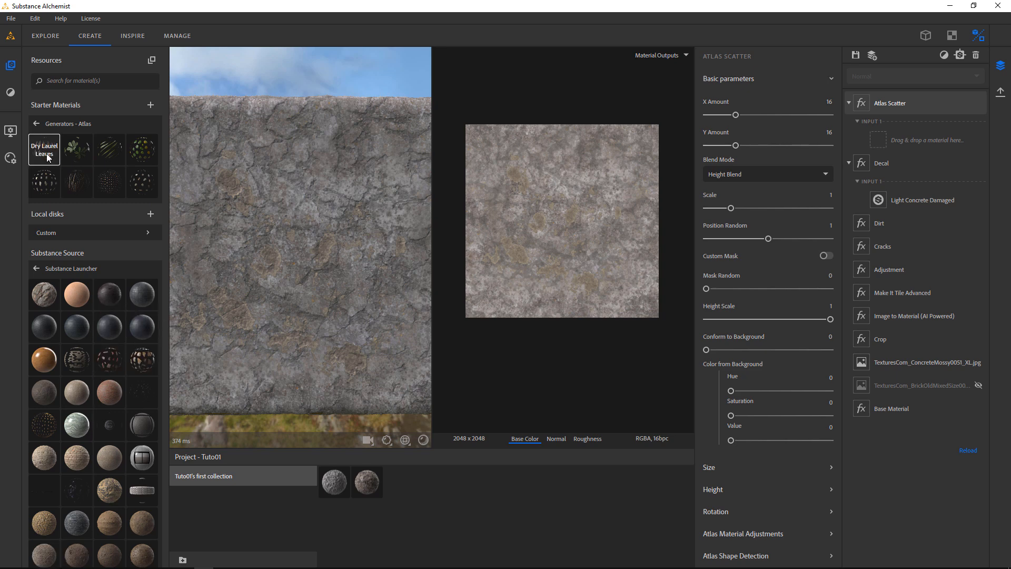
drag(37, 150, 884, 143)
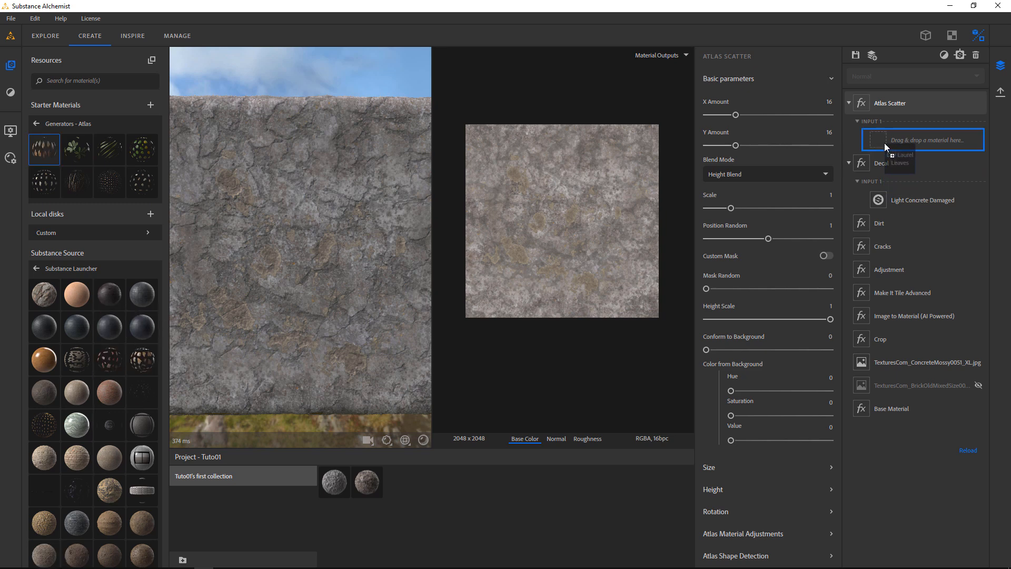
drag(883, 205, 883, 205)
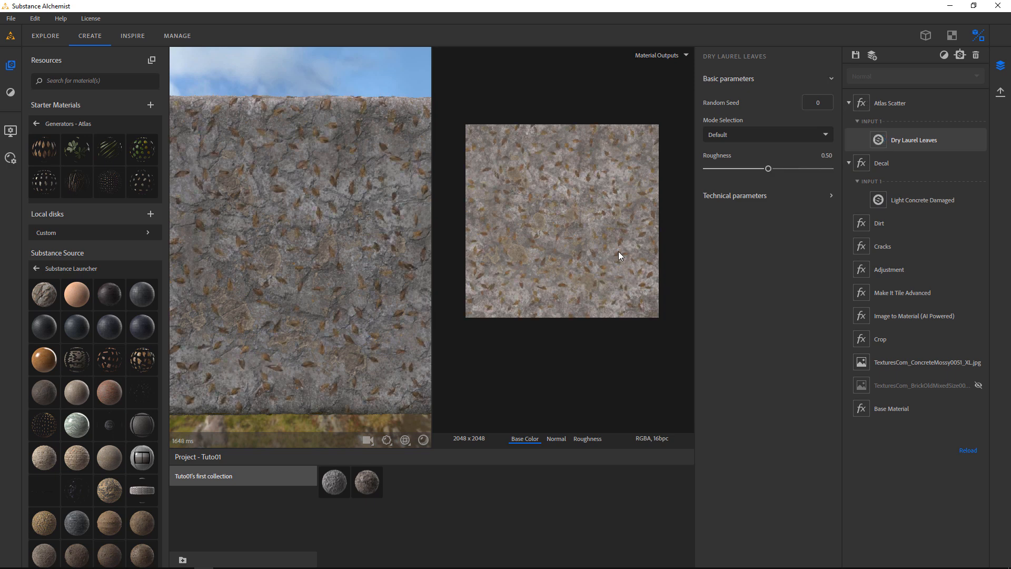
Step: Inspect the scattered leaves up close and set the Atlas Scatter blend mode to Alpha Test
scroll(608, 252, up, 8)
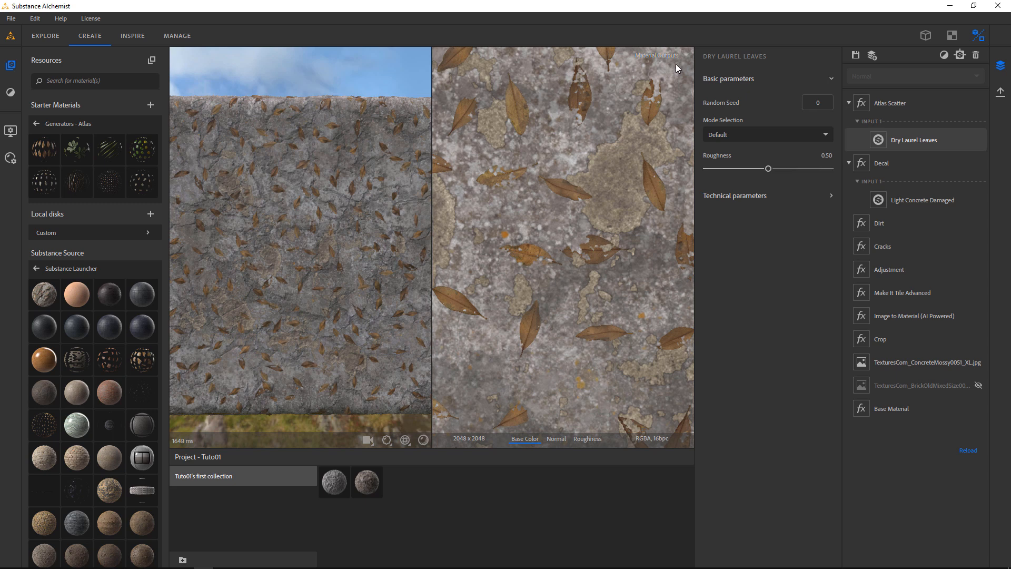
click(882, 105)
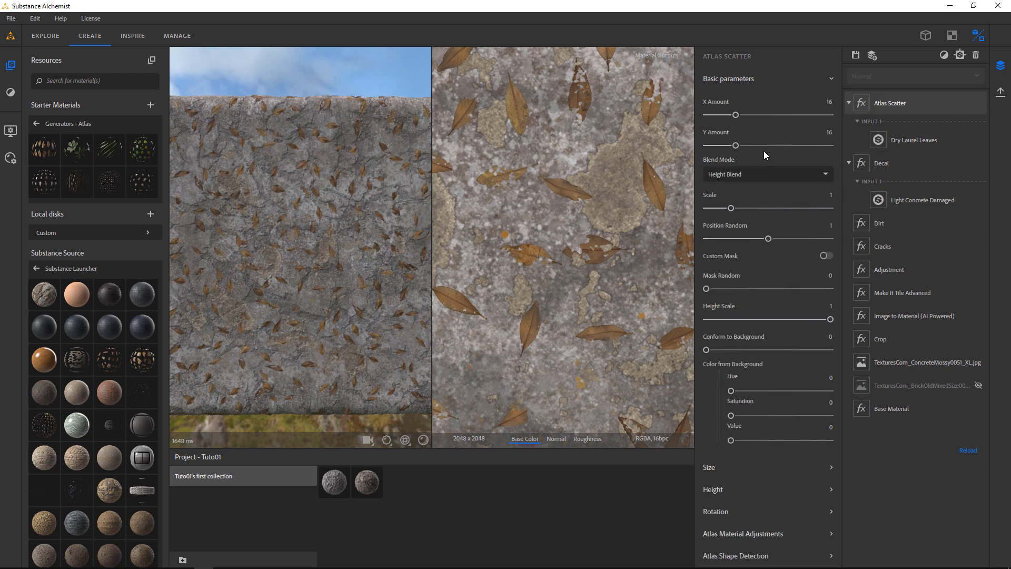
click(747, 174)
click(729, 212)
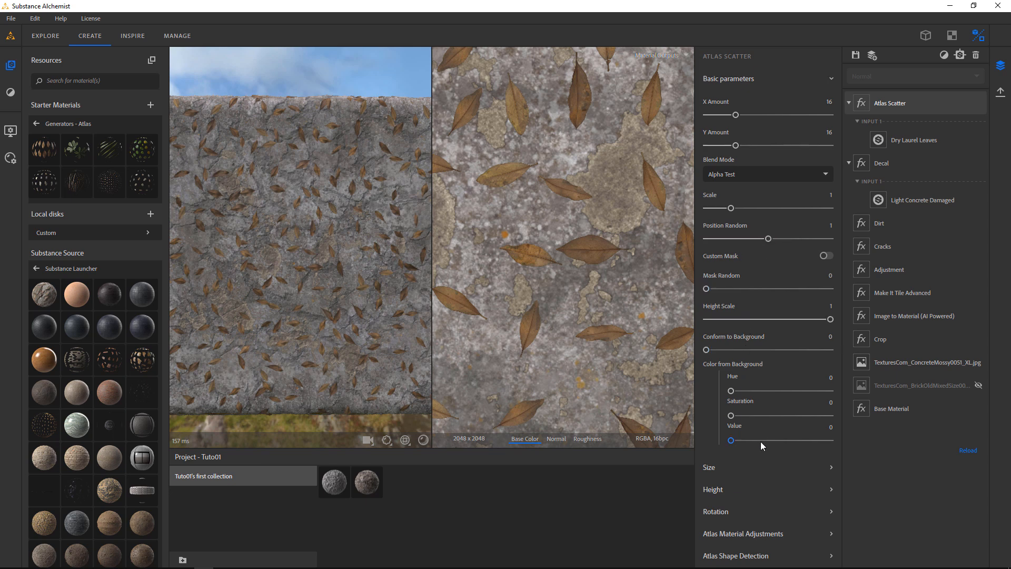
Step: Set the Atlas Scatter's Scale to 0.65 and Mask Random to 0.67, and inspect the leaves on the cube
drag(731, 209, 722, 208)
drag(706, 290, 789, 290)
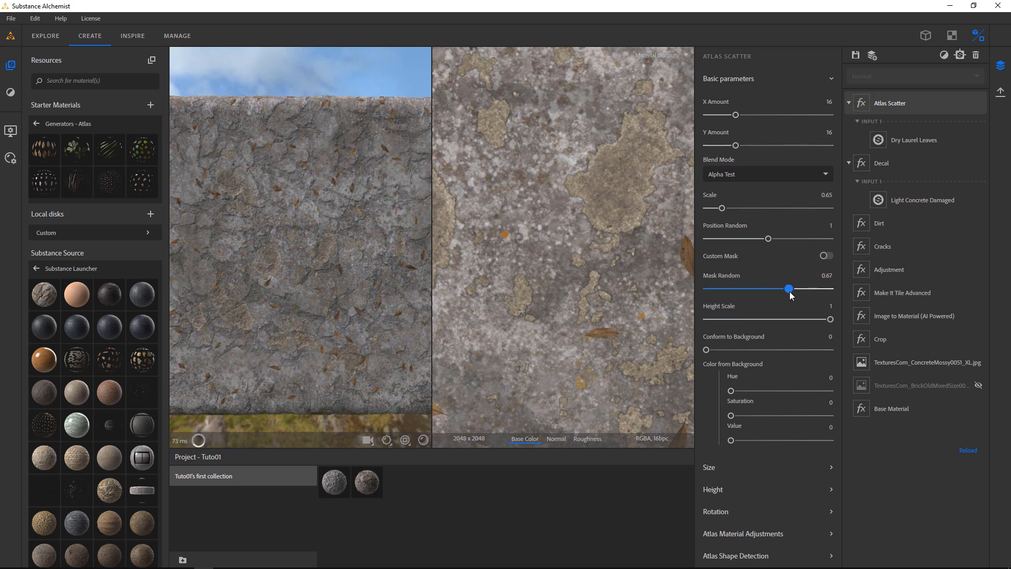
scroll(348, 290, down, 3)
drag(358, 298, 340, 284)
scroll(326, 287, up, 6)
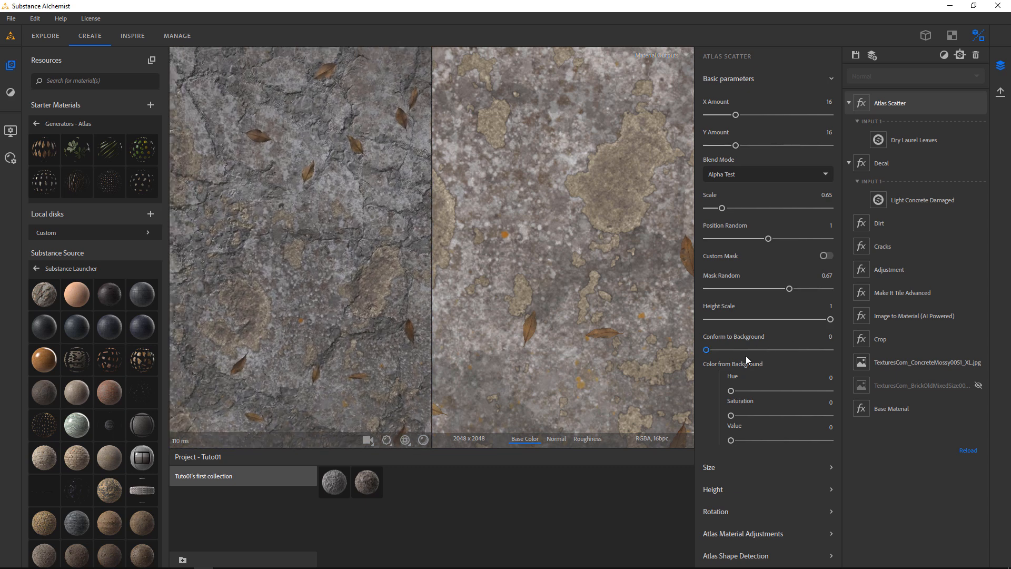
Step: Set the Atlas Scatter's Conform to Background to 1 and inspect the leaves on the cube
drag(707, 350, 894, 353)
scroll(362, 228, down, 4)
mouse_move(339, 300)
mouse_down()
mouse_move(303, 298)
mouse_move(341, 287)
mouse_up()
scroll(315, 293, down, 2)
Step: Add the Stony Sand Soil material from the Substance Launcher library as the top layer with Height Blend
scroll(98, 364, down, 3)
scroll(98, 365, down, 6)
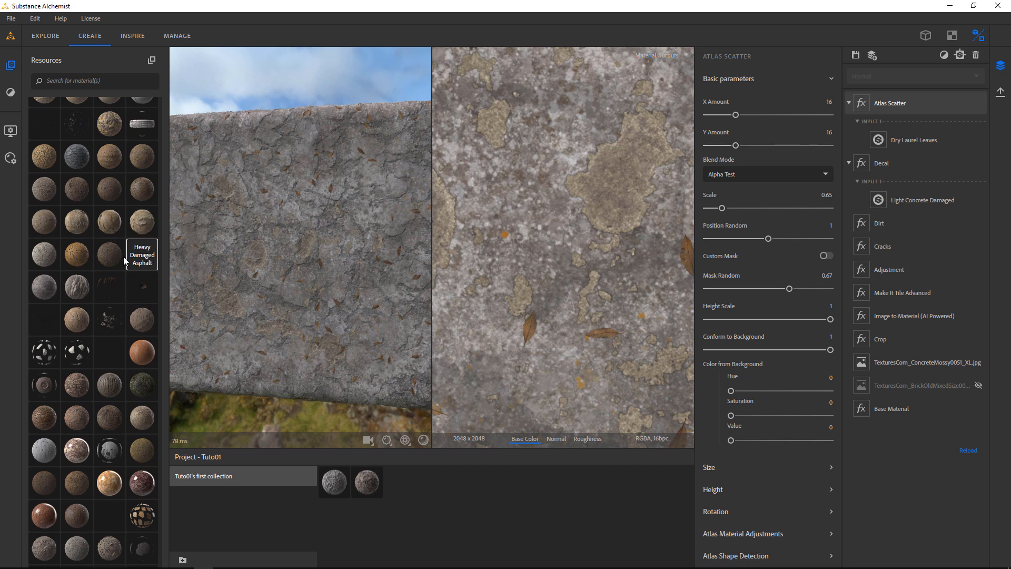
scroll(82, 285, down, 2)
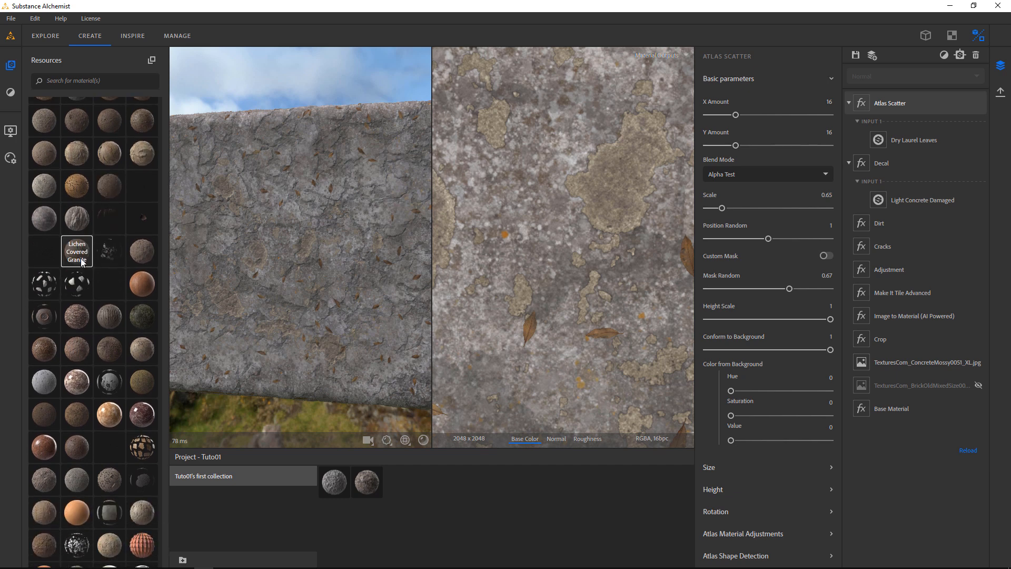
scroll(105, 343, down, 2)
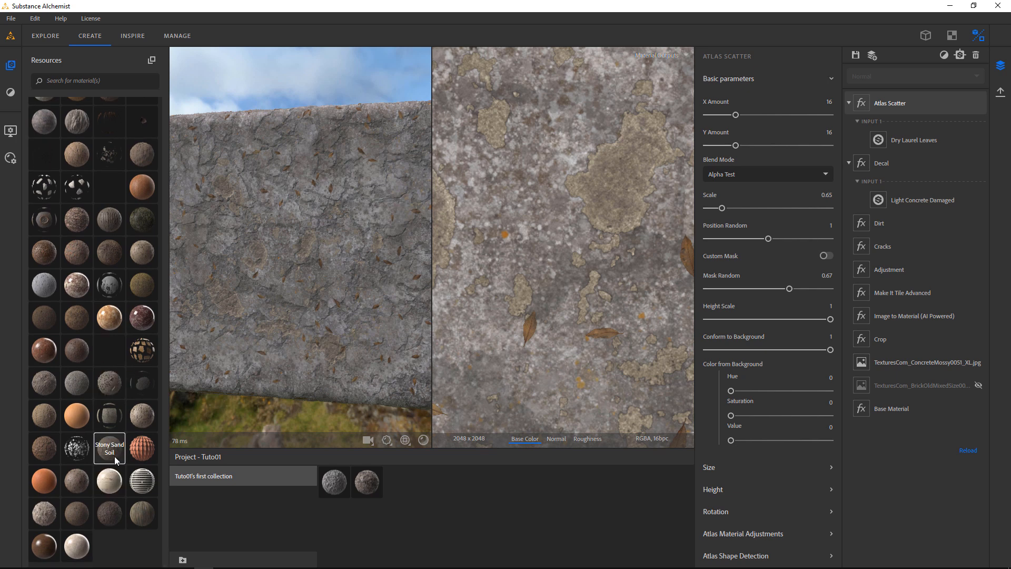
drag(112, 458, 883, 100)
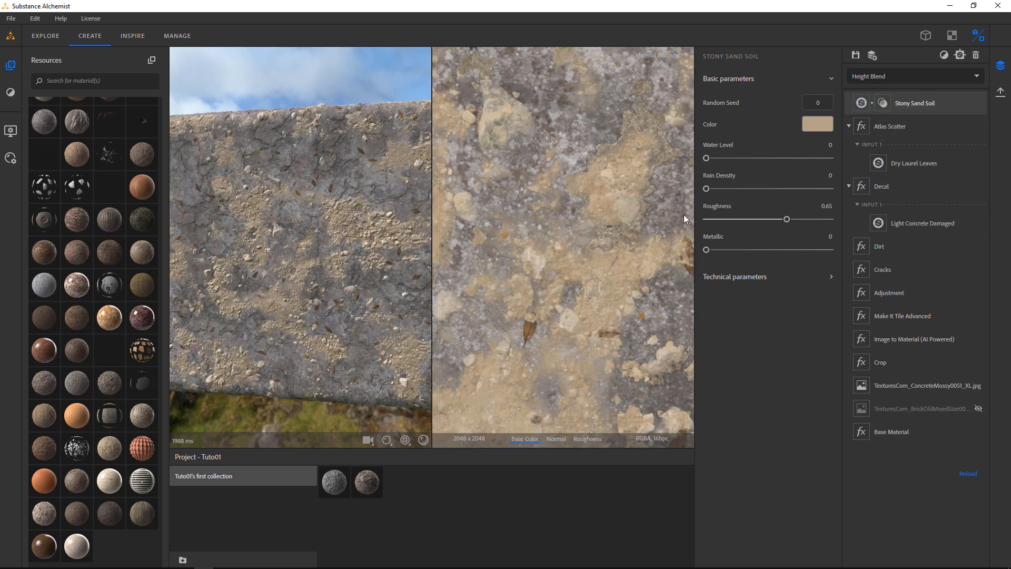
Step: Lower the Offset of the Stony Sand Soil layer's height blend to 0.19
click(928, 104)
click(883, 104)
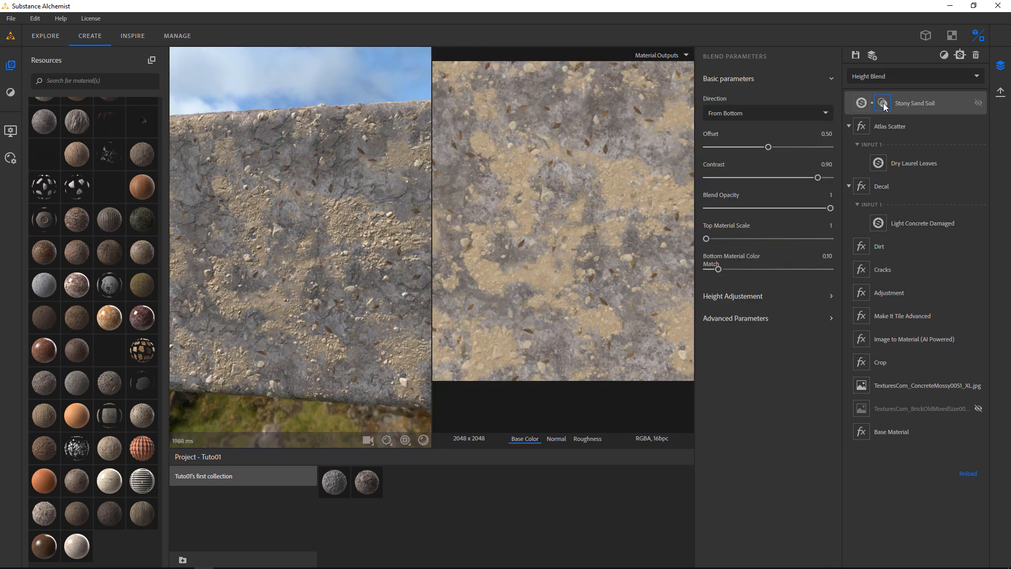
drag(767, 148, 733, 152)
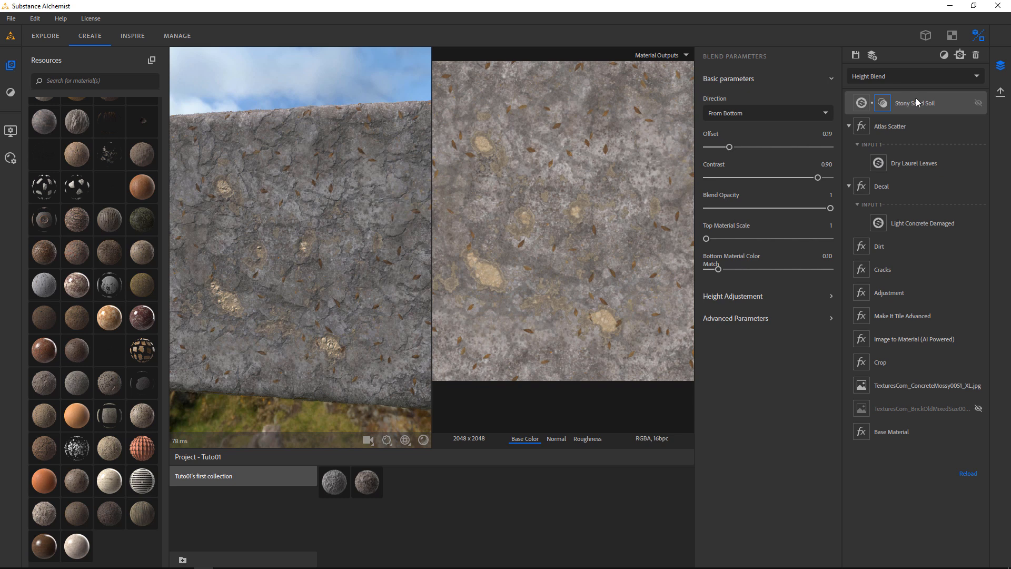
Step: Move the Decal layer with its input above the Stony Sand Soil layer and inspect the texture
drag(875, 183, 933, 93)
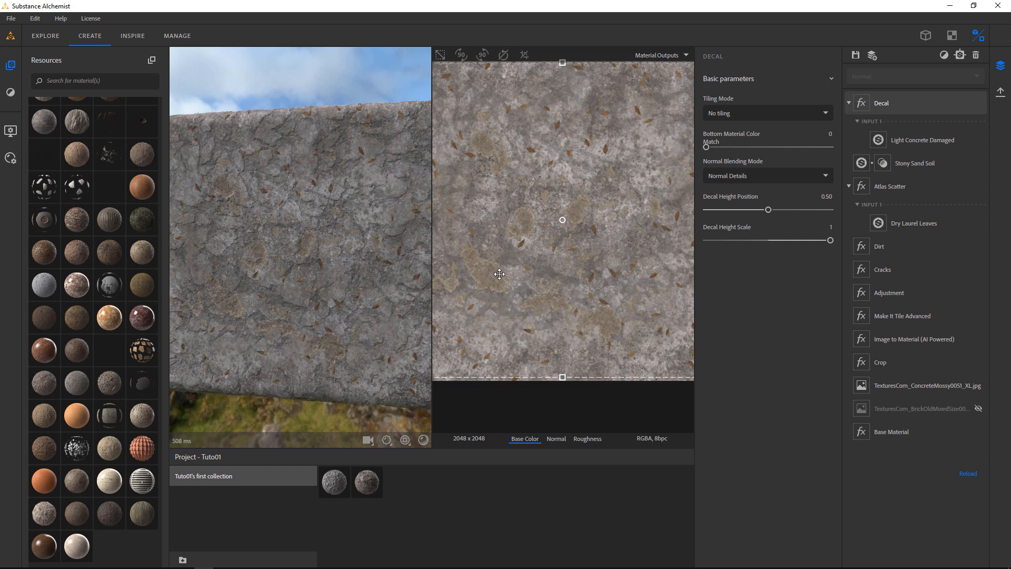
scroll(508, 268, up, 2)
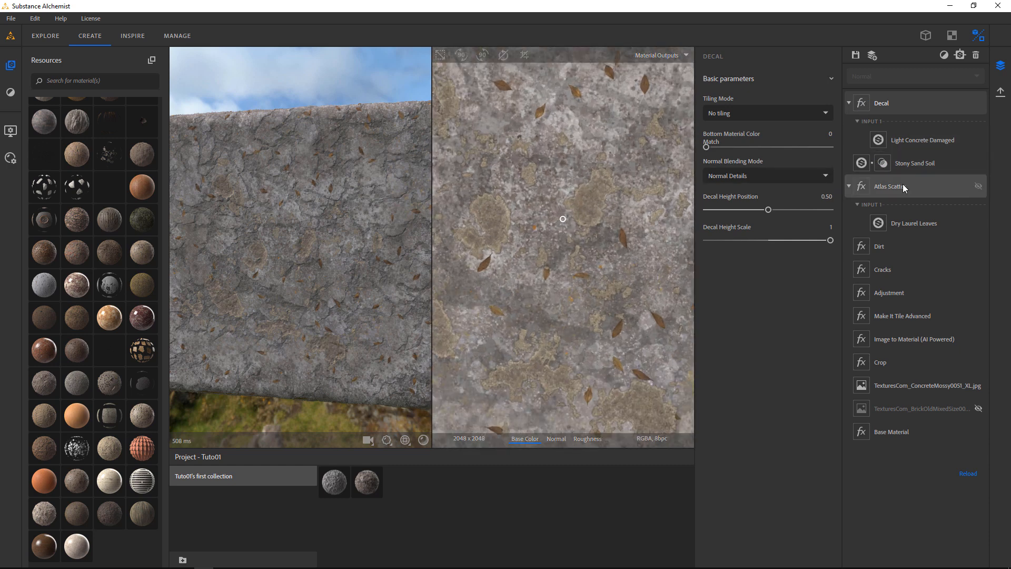
Step: Set the Stony Sand Soil layer's blend Offset to 0.47 and its Top Material Scale to 3
click(914, 163)
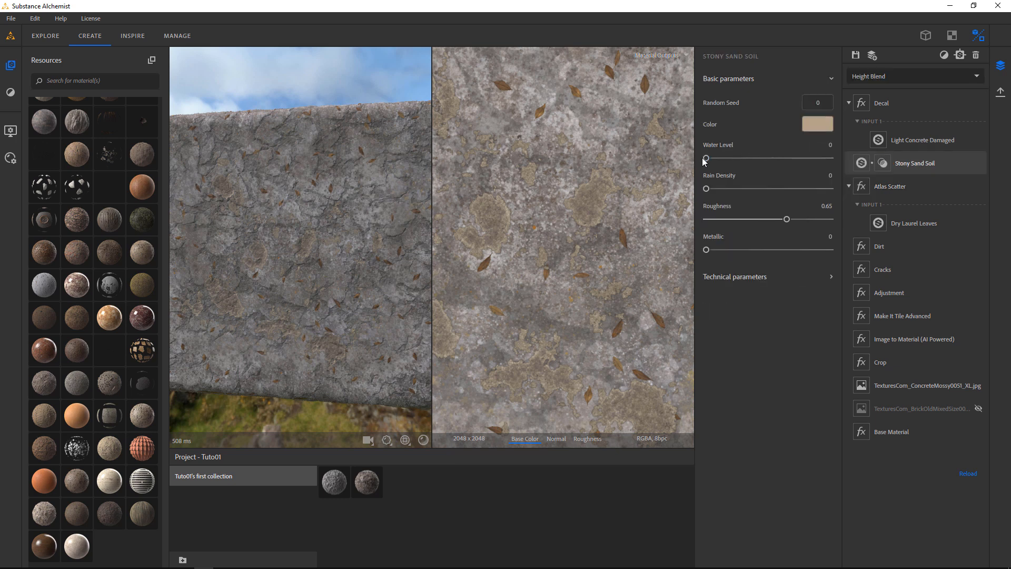
drag(710, 160, 765, 152)
click(883, 163)
drag(706, 239, 733, 239)
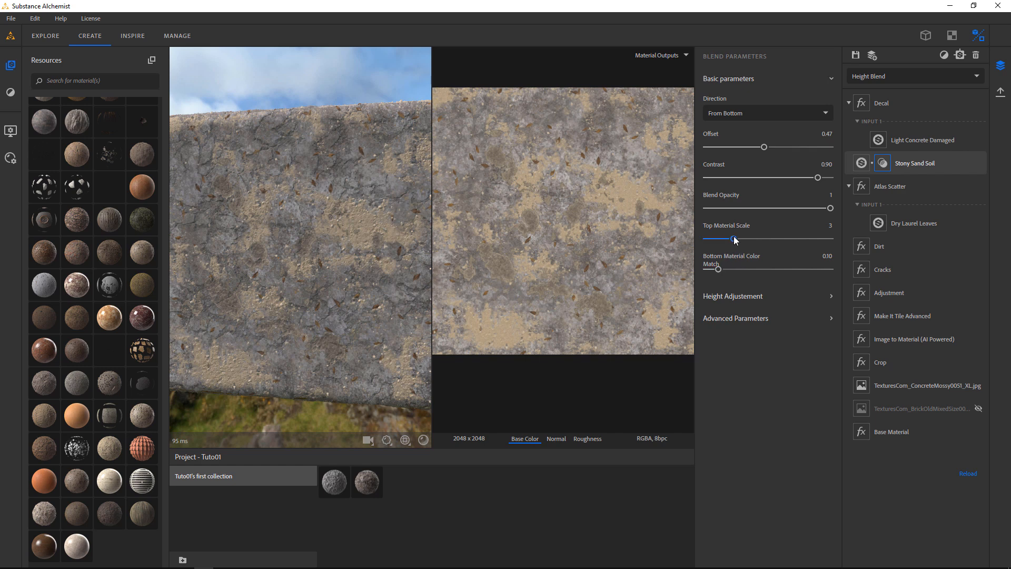
Step: Set the Stony Sand Soil blend's Offset to 0.08 and Contrast to 0.34, and lower its Blend Opacity
drag(829, 208, 717, 157)
scroll(352, 274, up, 5)
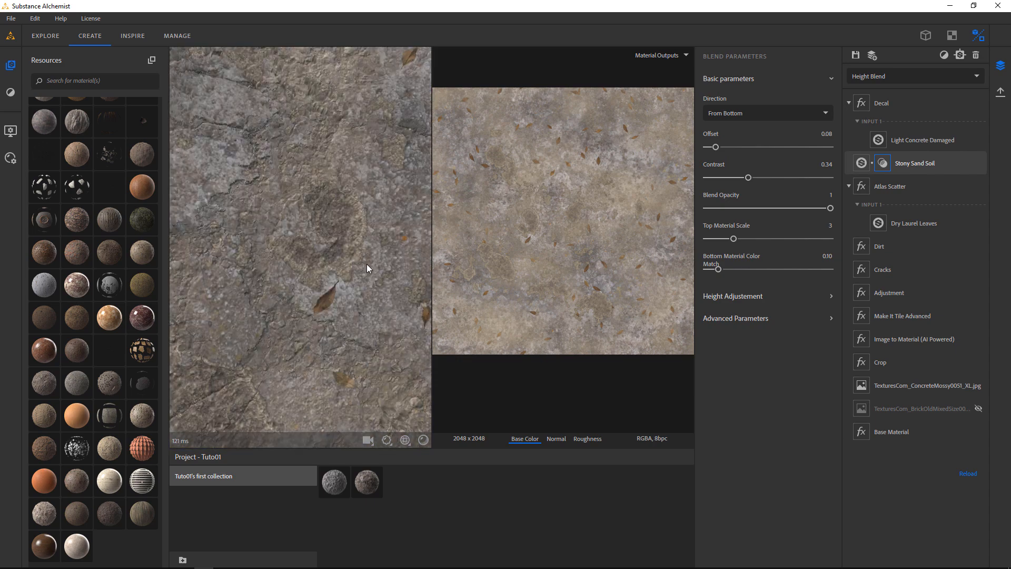
mouse_move(362, 267)
middle_down()
mouse_move(318, 292)
mouse_move(353, 276)
middle_up()
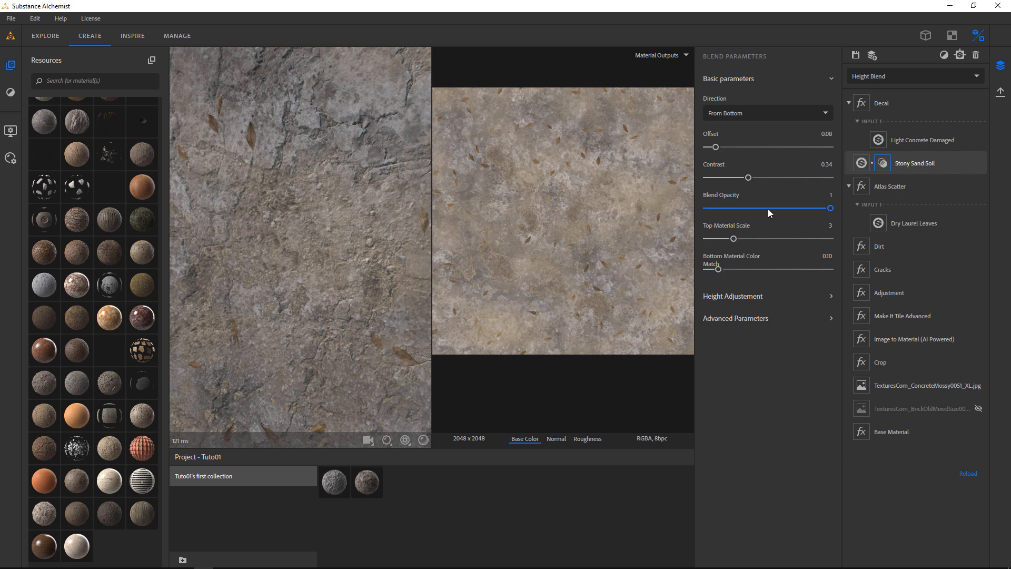
drag(830, 209, 781, 213)
Step: Select the top Decal layer and examine the blended material on the cube from several angles and distances
click(912, 104)
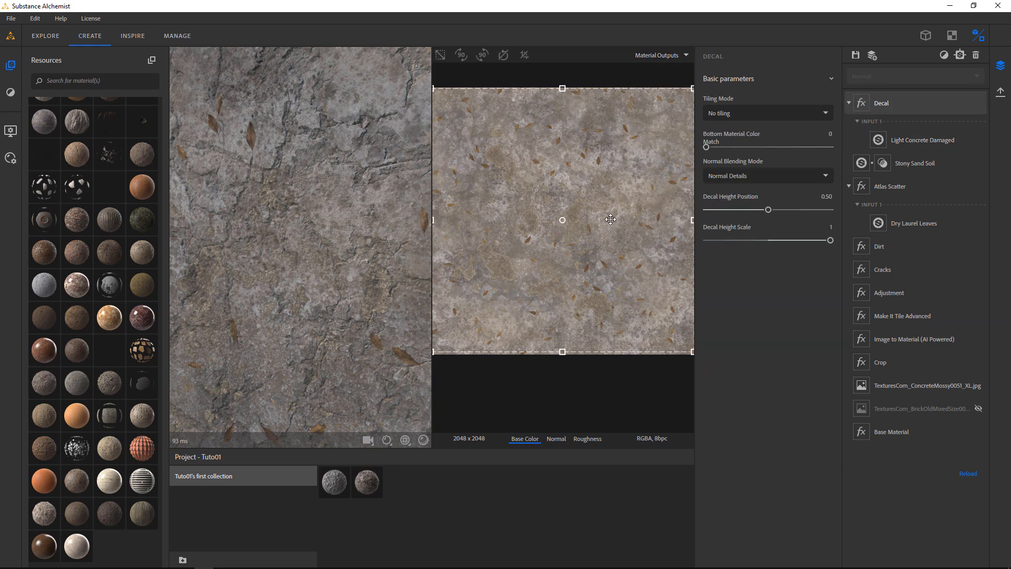
key(f)
key(f)
drag(314, 271, 274, 370)
scroll(329, 291, up, 5)
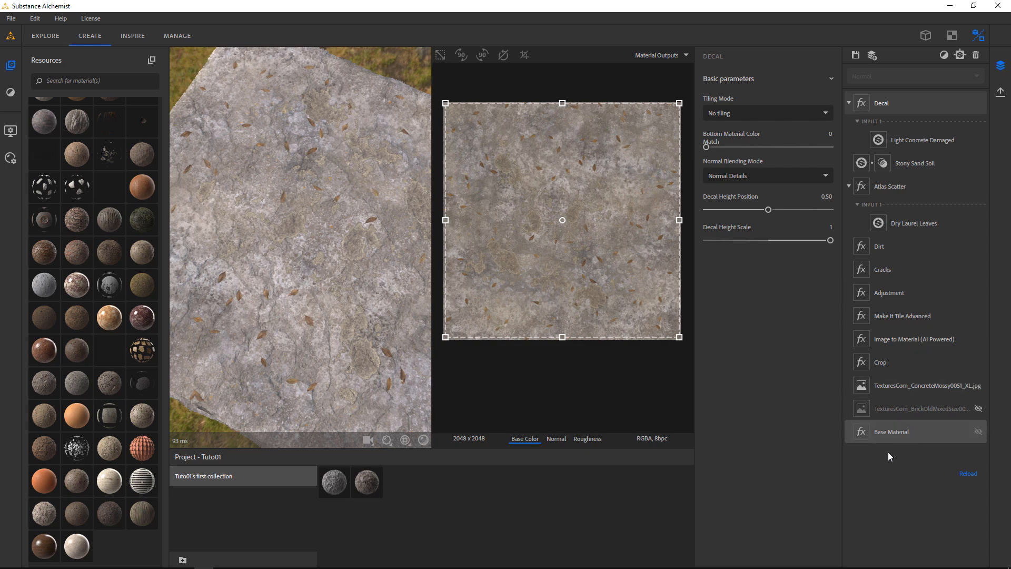
drag(327, 360, 405, 264)
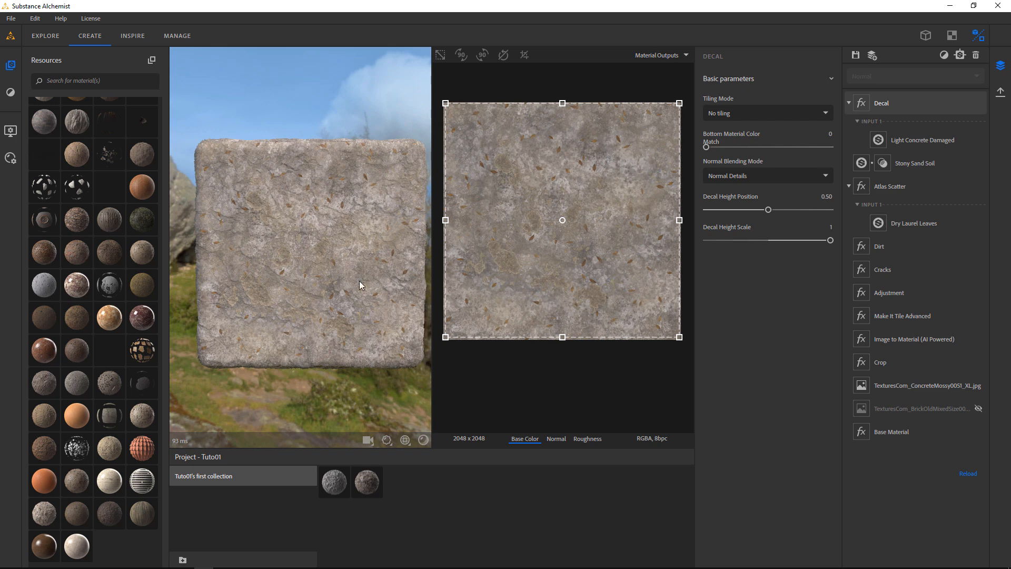
scroll(359, 281, up, 5)
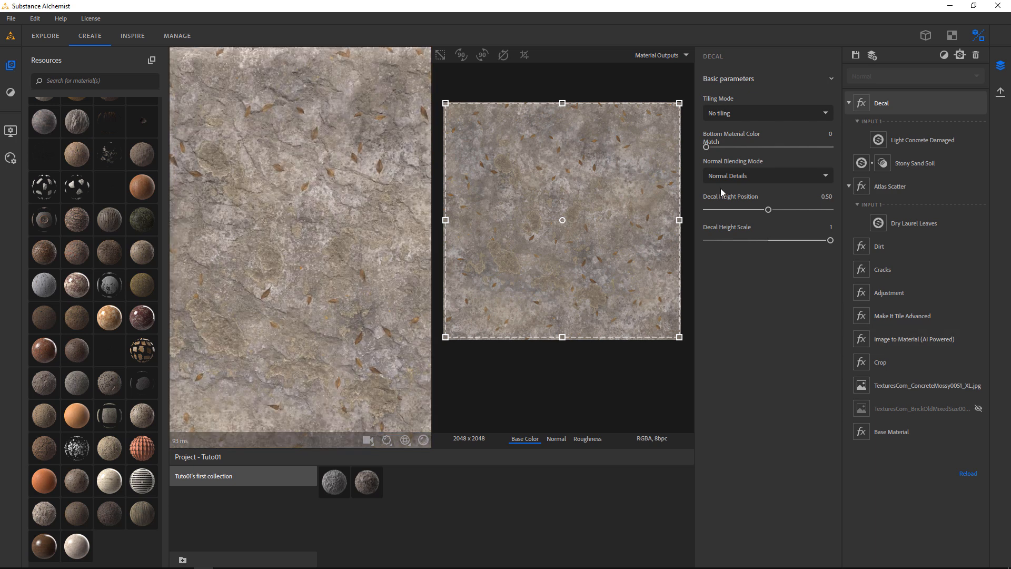
scroll(359, 244, down, 5)
drag(339, 293, 188, 404)
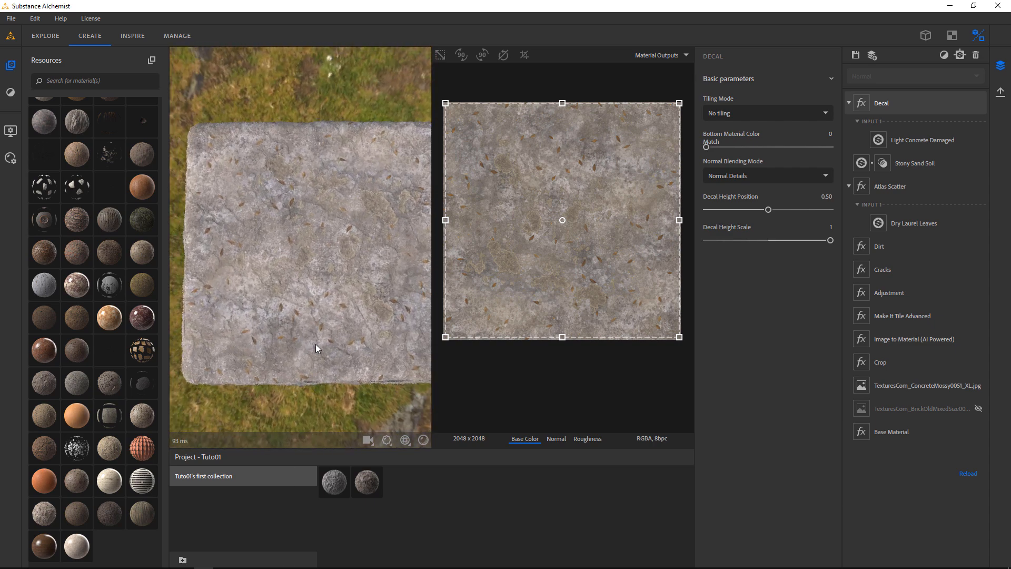
scroll(275, 360, up, 3)
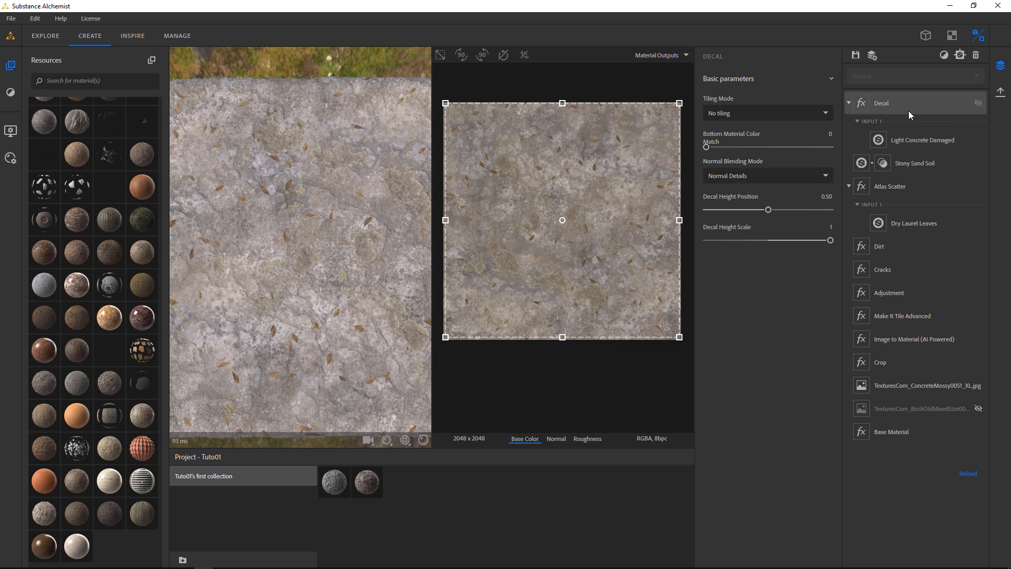
Step: Add a second Decal filter on top of the stack with Light Concrete Damaged as its input
click(943, 55)
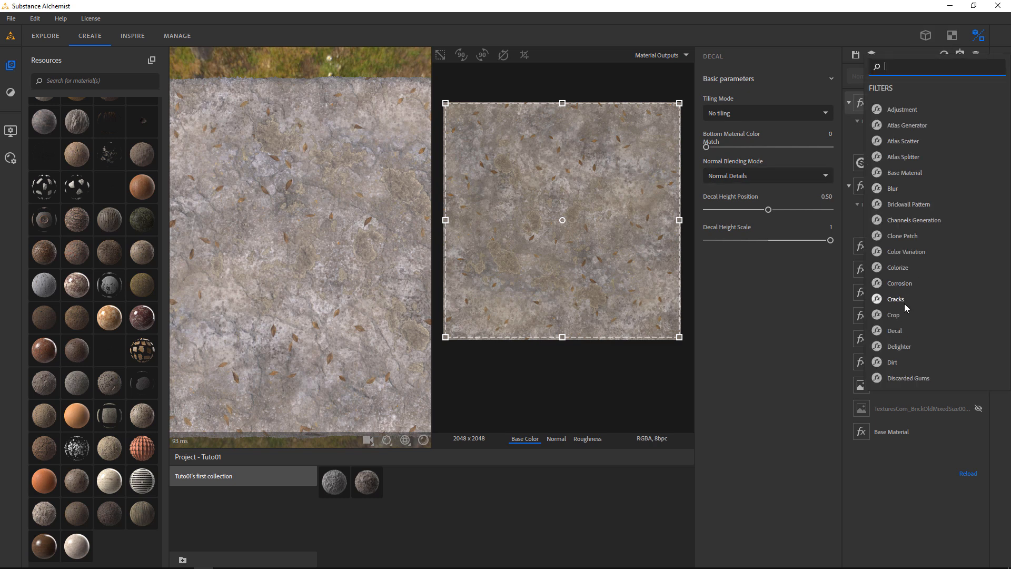
click(895, 330)
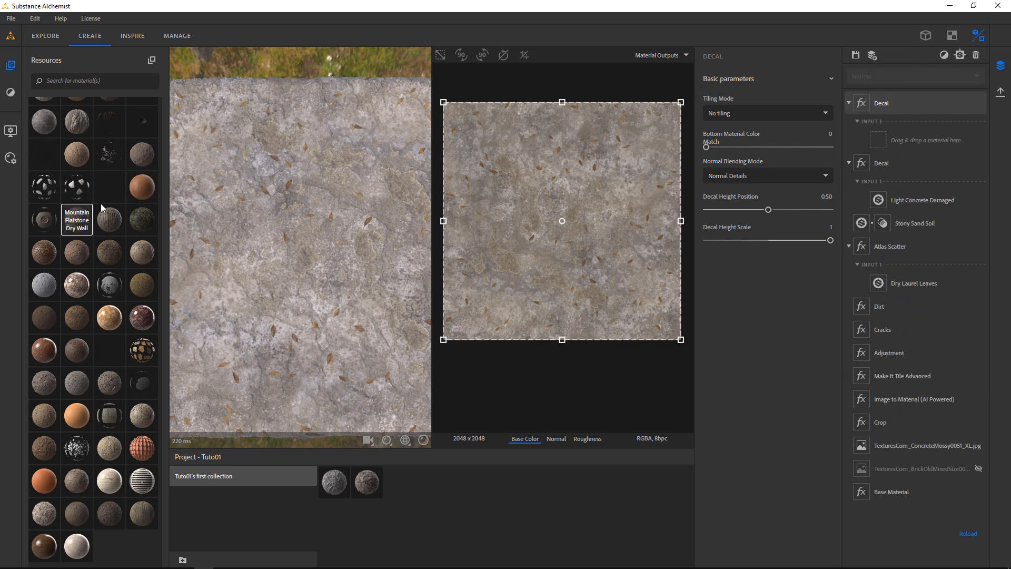
scroll(108, 210, up, 5)
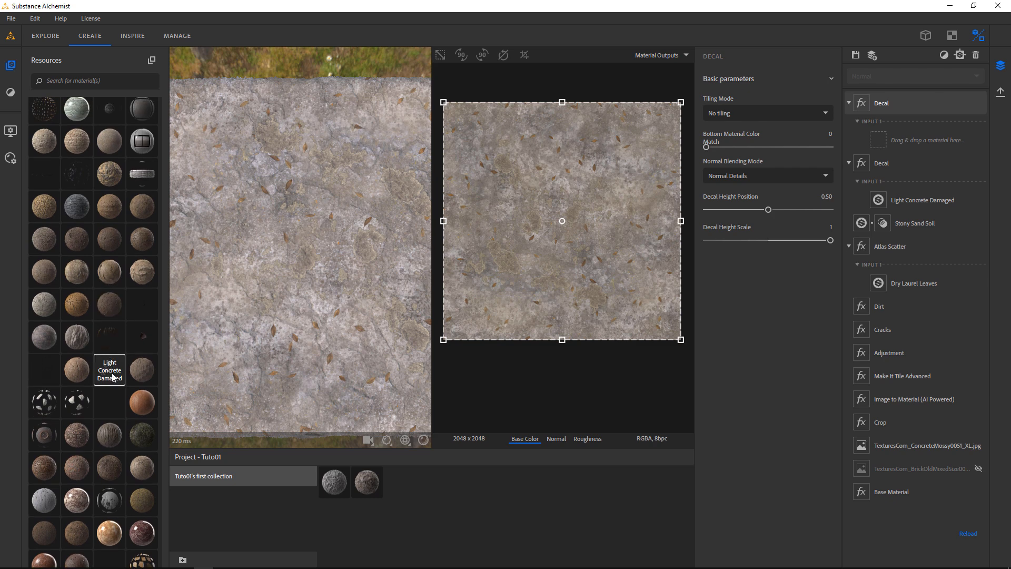
drag(112, 382, 884, 147)
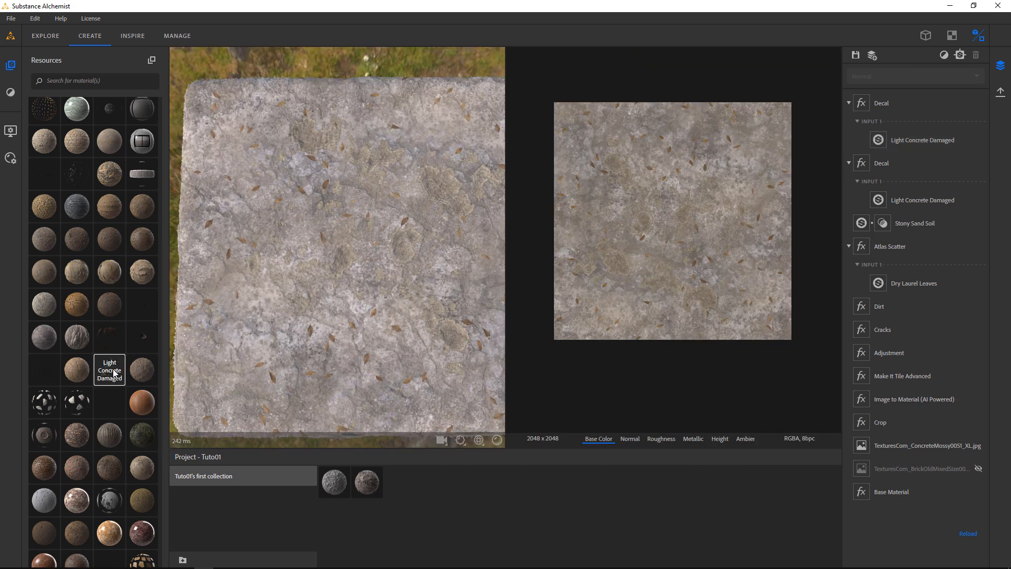
scroll(393, 116, up, 5)
middle_drag(321, 143, 311, 207)
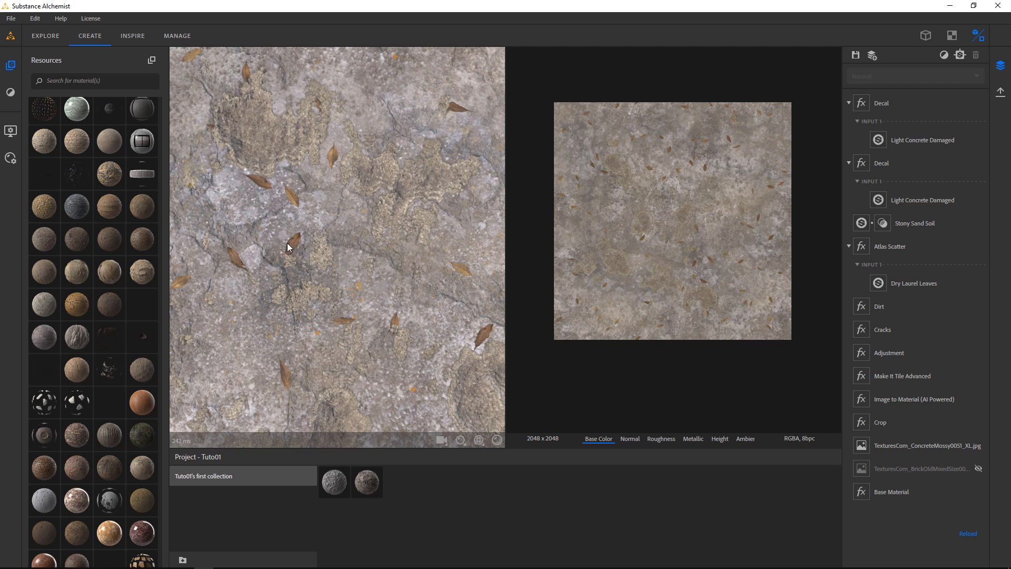
Step: Try to replace the new decal's input with Large Dirt Leaks, and delete that top Decal layer
drag(110, 345, 889, 143)
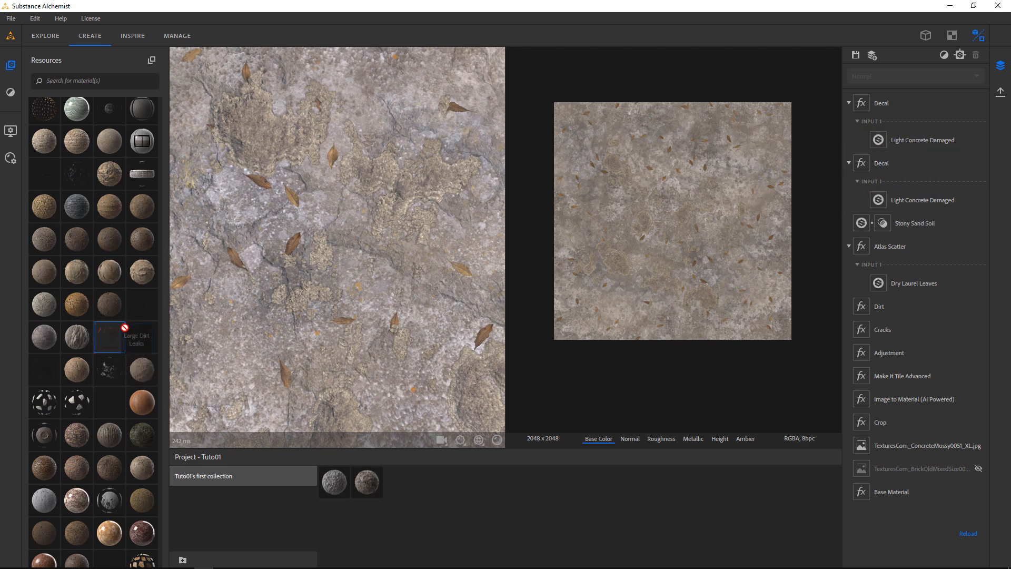
click(909, 108)
key(Delete)
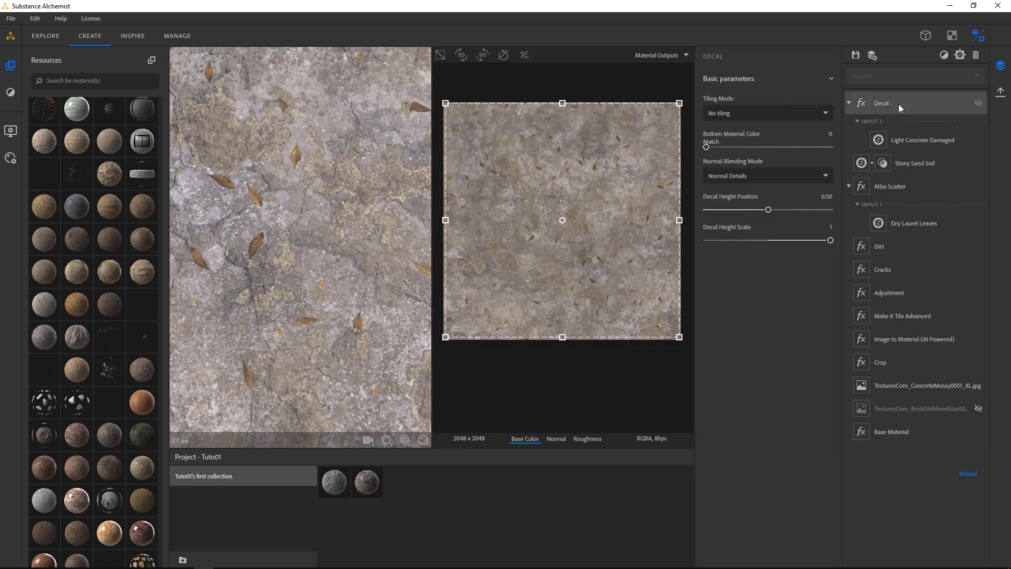
Step: Add a Decal filter on top of the stack with Large Dirt Leaks as its input material
click(902, 135)
click(908, 104)
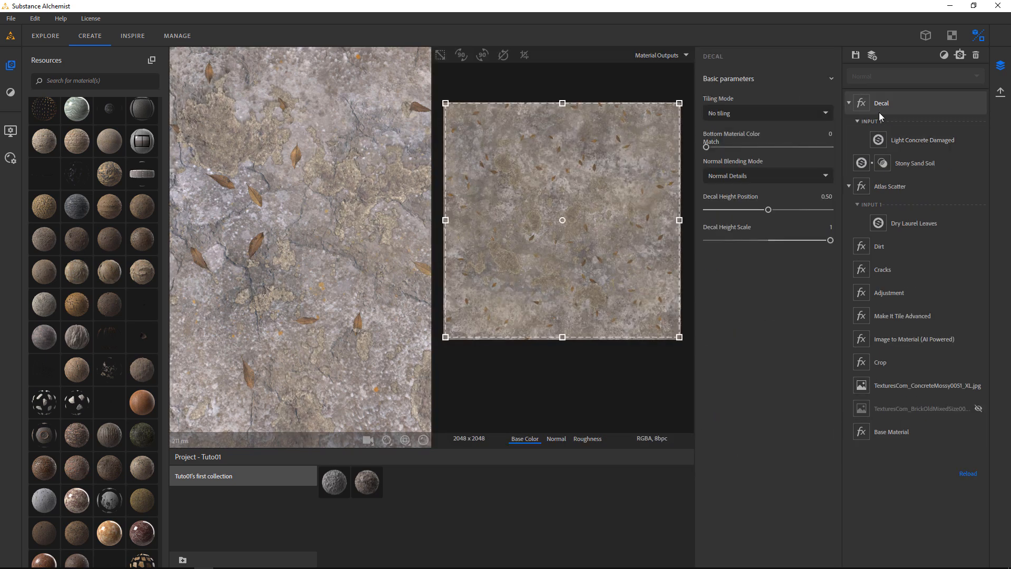
click(945, 56)
click(892, 335)
drag(112, 341, 877, 141)
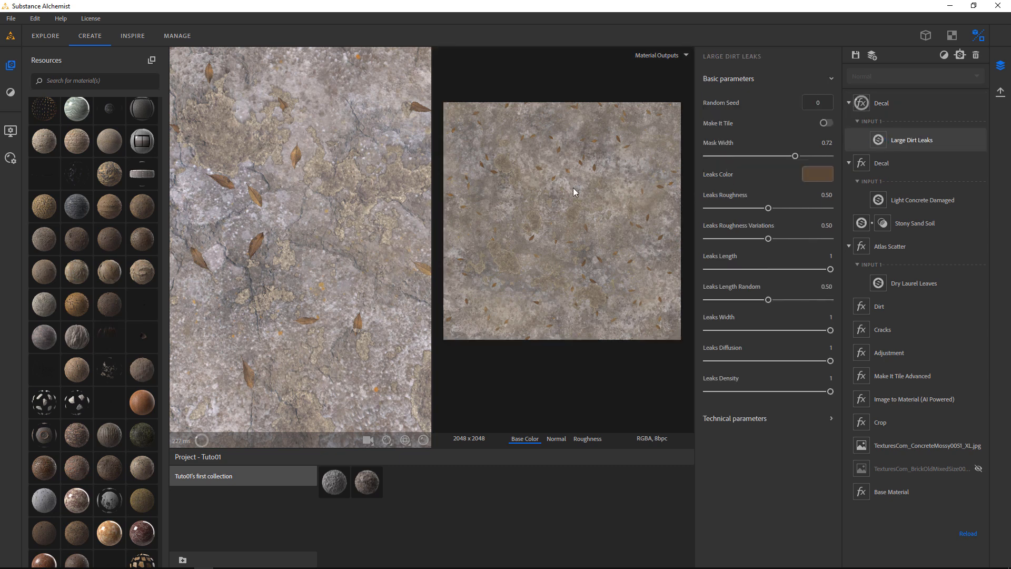
Step: Shift the Large Dirt Leaks decal slightly upward and stretch it beyond both side edges of the texture
click(890, 103)
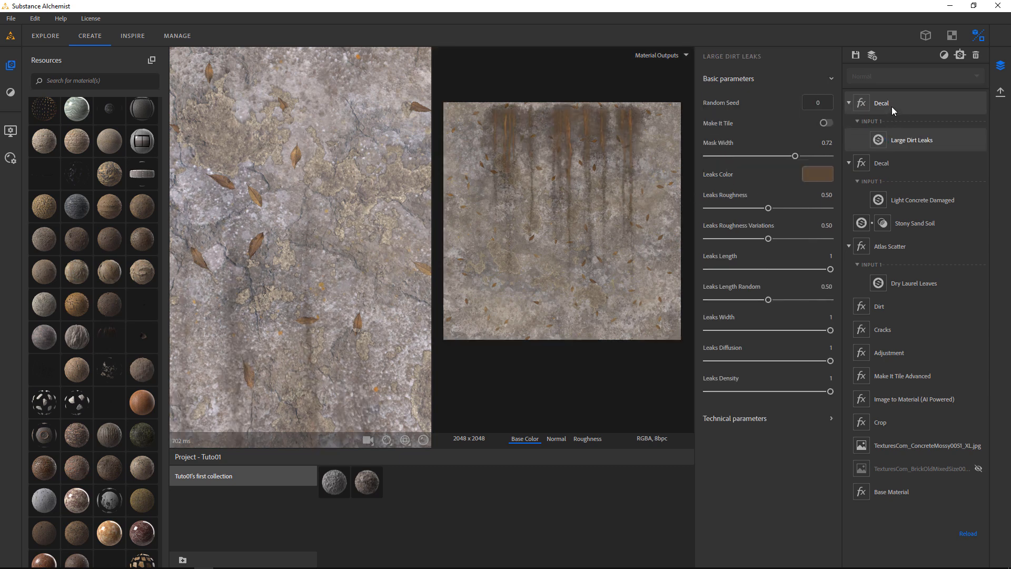
drag(471, 221, 424, 223)
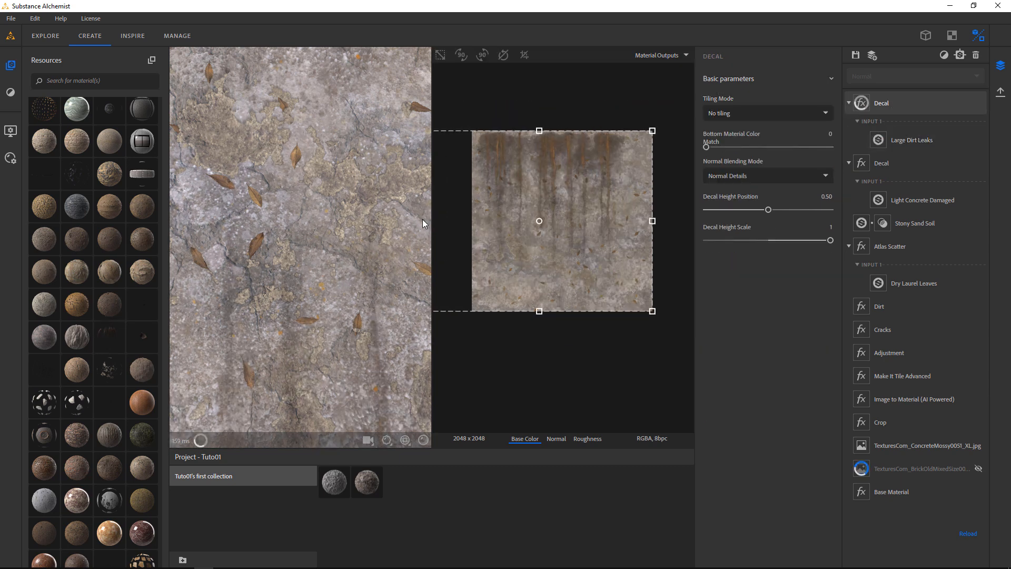
drag(565, 172, 570, 164)
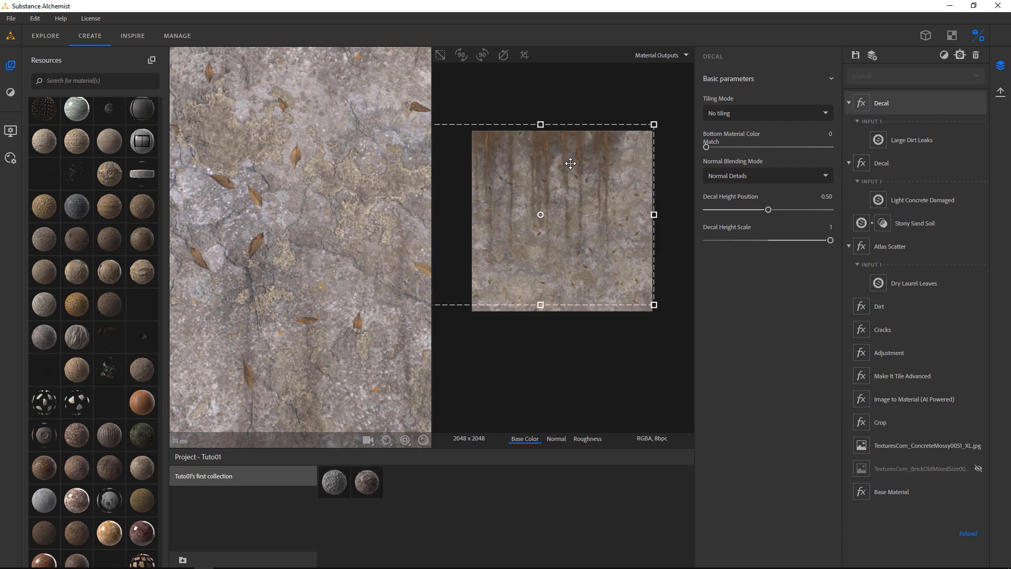
drag(654, 216, 694, 215)
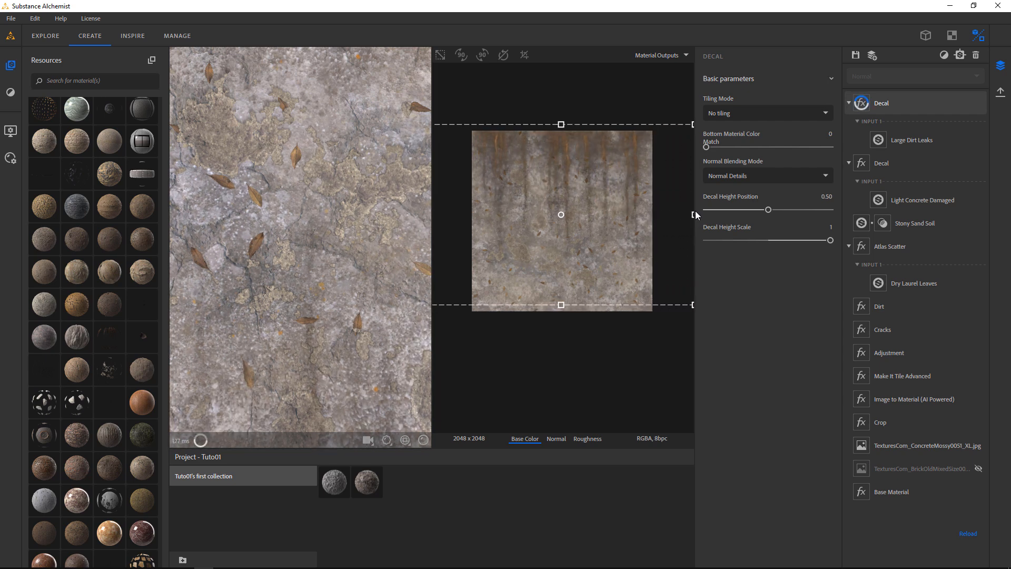
scroll(243, 206, down, 5)
drag(263, 226, 316, 219)
scroll(315, 220, down, 3)
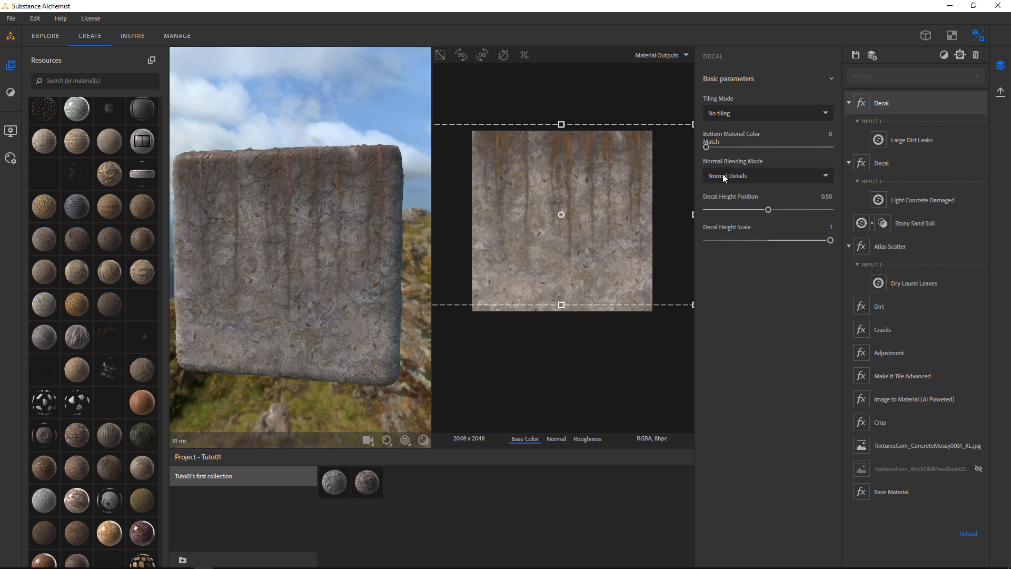
Step: Set the Large Dirt Leaks' Leaks Width to 0.23, reduce its Leaks Length, and adjust its roughness settings and Mask Width
click(906, 141)
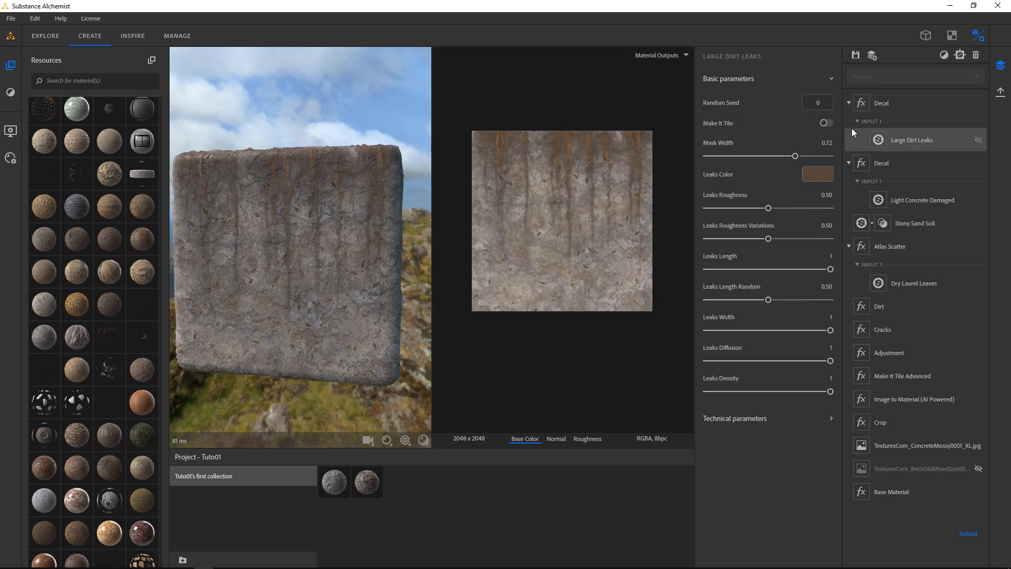
mouse_move(829, 391)
mouse_down()
mouse_move(749, 392)
mouse_move(830, 392)
mouse_move(774, 361)
mouse_move(831, 361)
mouse_move(766, 330)
mouse_move(735, 330)
mouse_up()
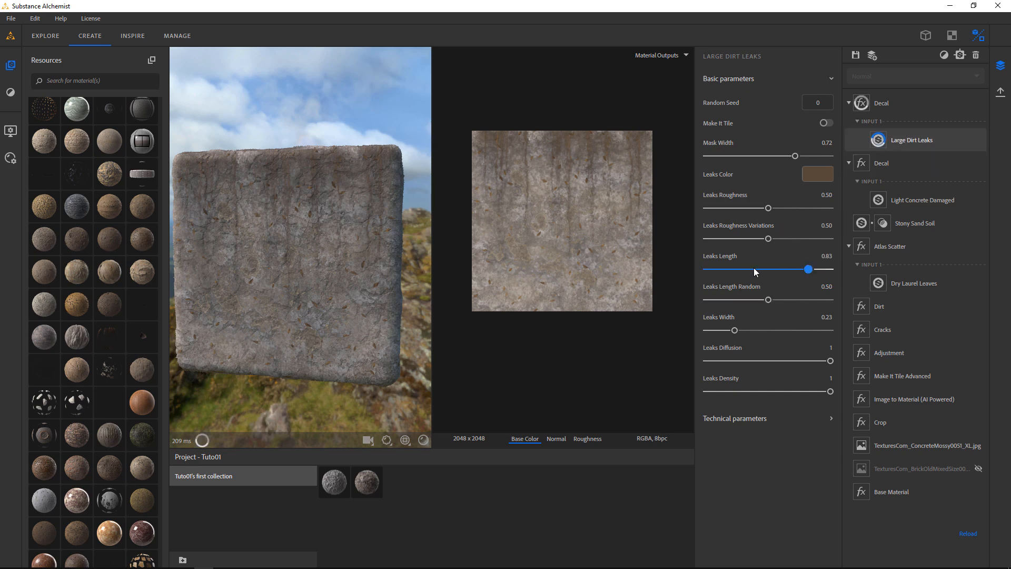
click(787, 269)
drag(787, 269, 742, 239)
click(774, 208)
mouse_move(790, 157)
mouse_down()
mouse_move(773, 157)
mouse_move(805, 156)
mouse_up()
drag(204, 308, 274, 303)
Step: Check the dirt leaks on the cube and hide the Decal layer that holds them
click(907, 109)
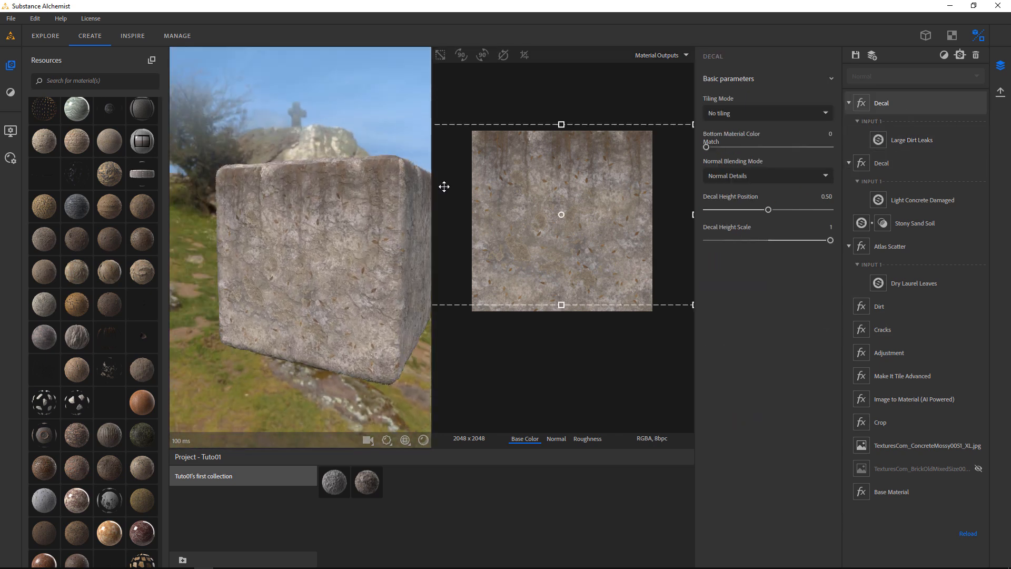
mouse_move(337, 239)
mouse_down()
mouse_move(313, 241)
mouse_move(375, 238)
mouse_move(340, 237)
mouse_move(368, 257)
mouse_move(334, 374)
mouse_move(311, 247)
mouse_move(350, 233)
mouse_up()
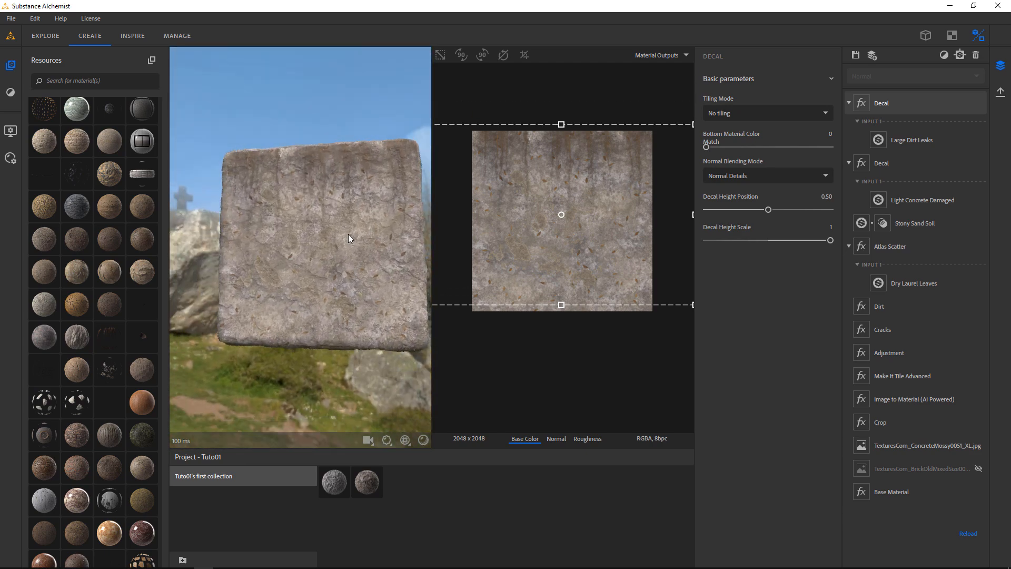
click(978, 103)
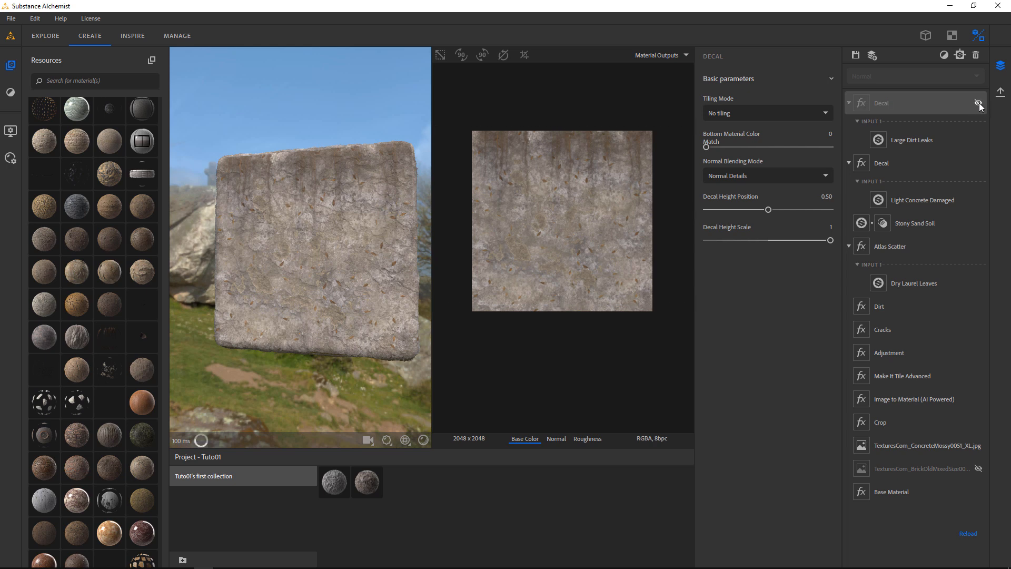
scroll(311, 256, up, 5)
middle_drag(316, 255, 330, 267)
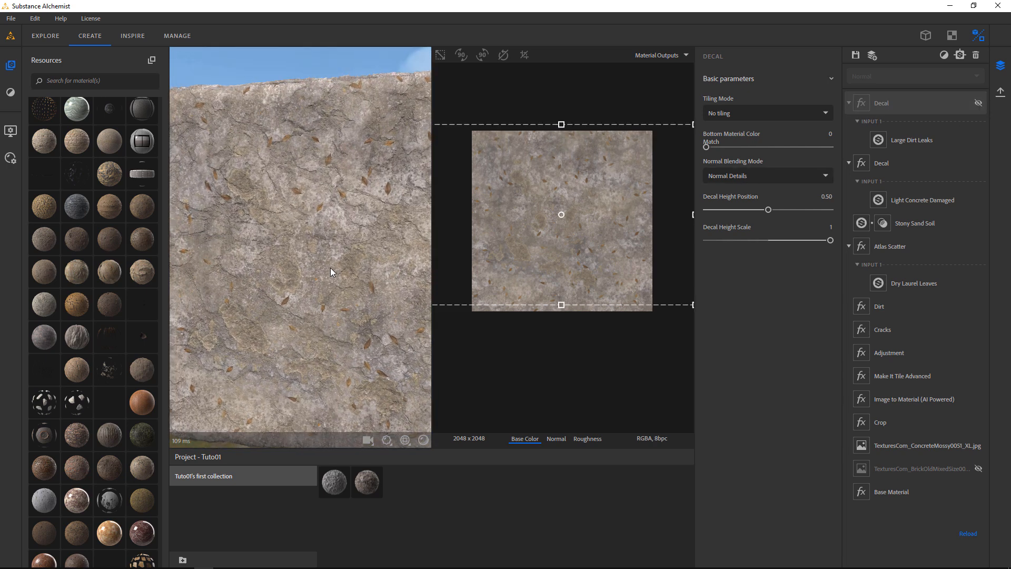
Step: Add a Pavement Pattern filter on top of the stack and inspect the stones and joints up close
click(944, 56)
scroll(912, 328, down, 10)
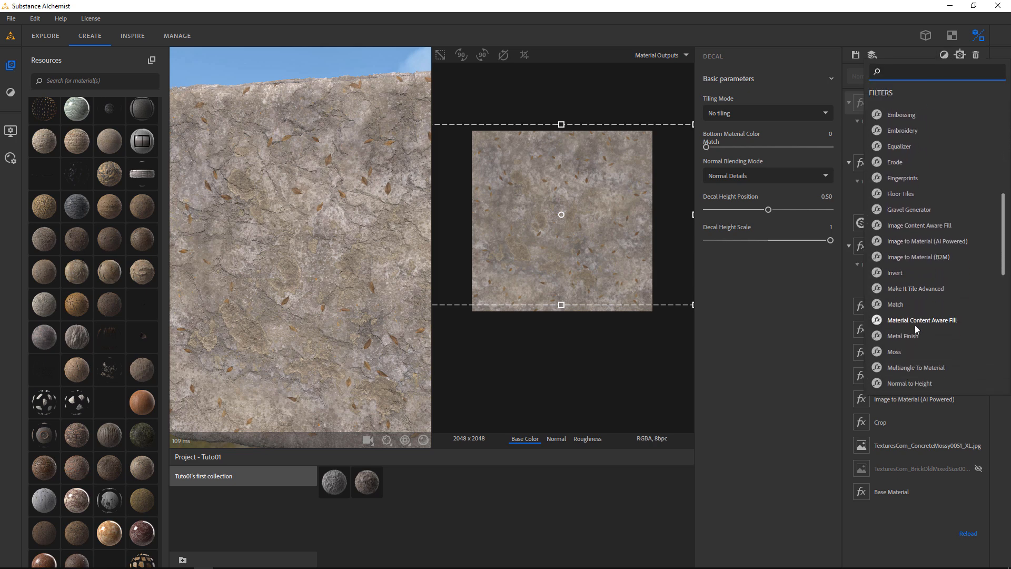
scroll(915, 325, down, 3)
scroll(915, 280, down, 3)
scroll(907, 298, down, 2)
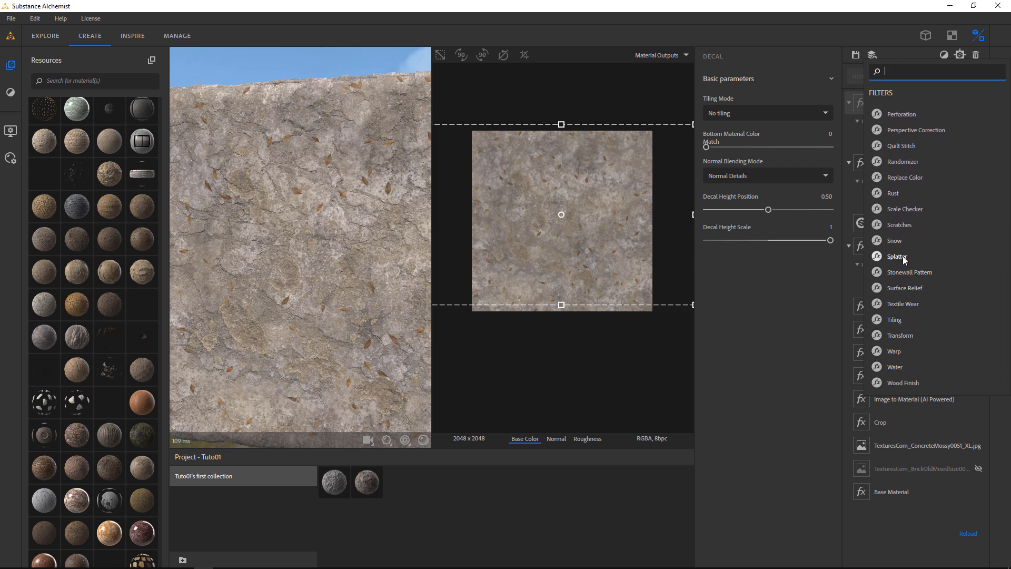
scroll(898, 224, up, 3)
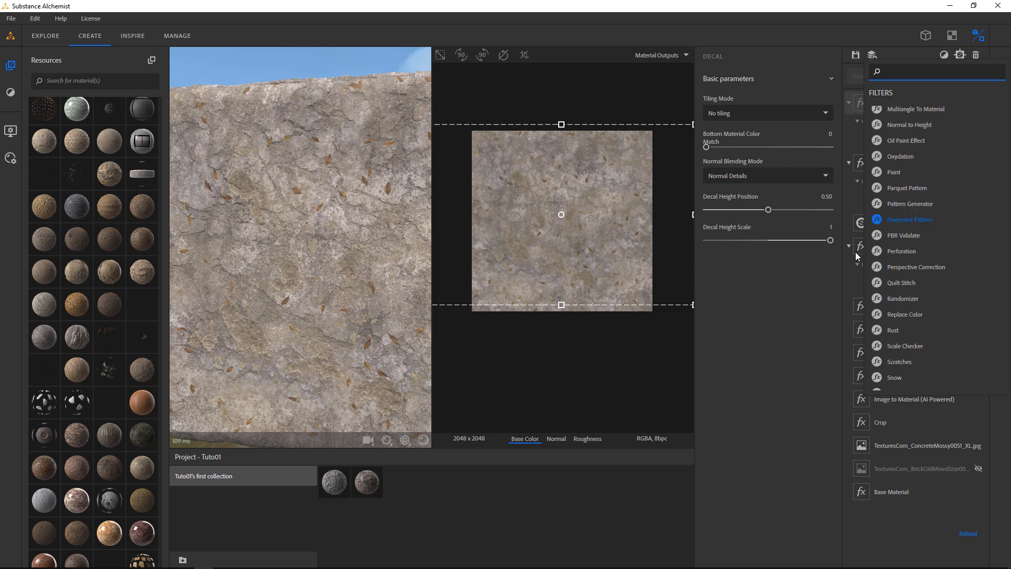
click(899, 221)
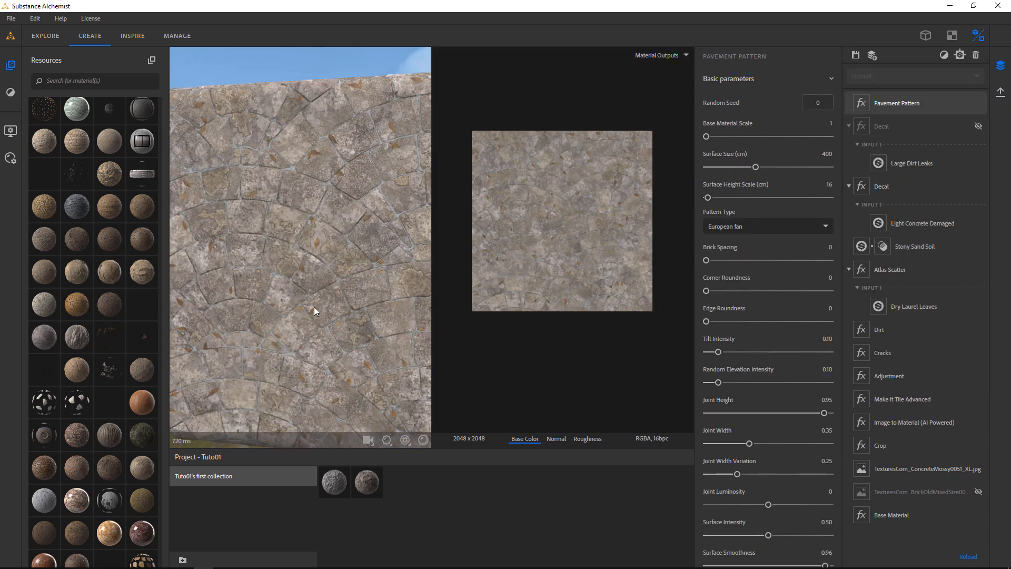
scroll(326, 285, up, 3)
scroll(318, 286, down, 2)
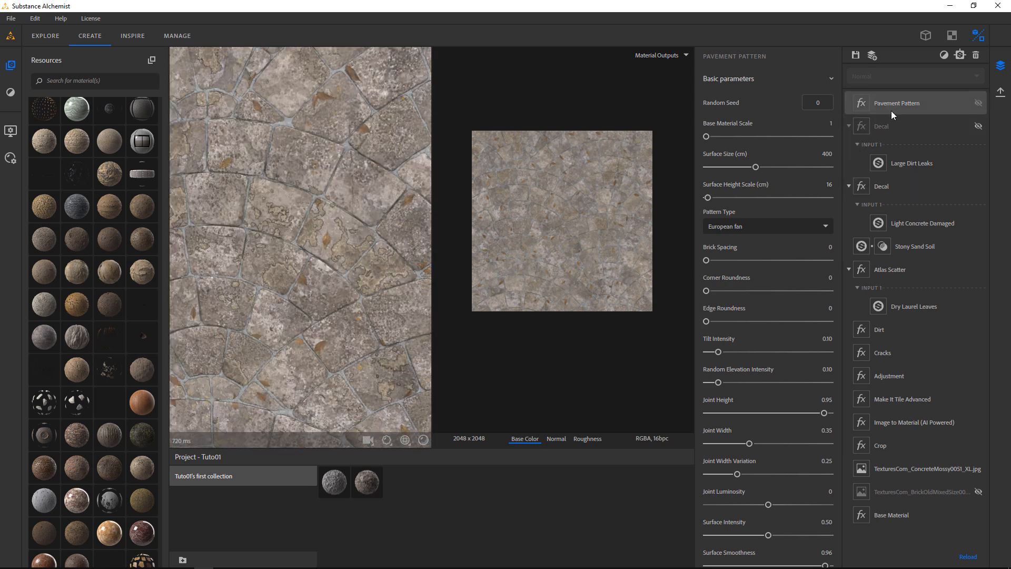
scroll(329, 96, up, 2)
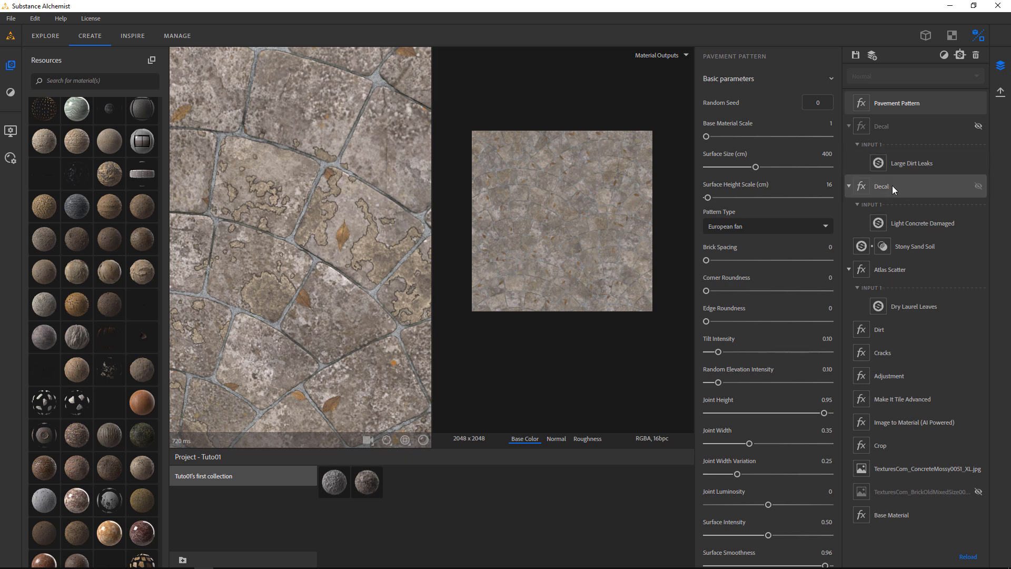
Step: Move the Atlas Scatter layer with the Dry Laurel Leaves to the top of the stack, above the Pavement Pattern
click(895, 129)
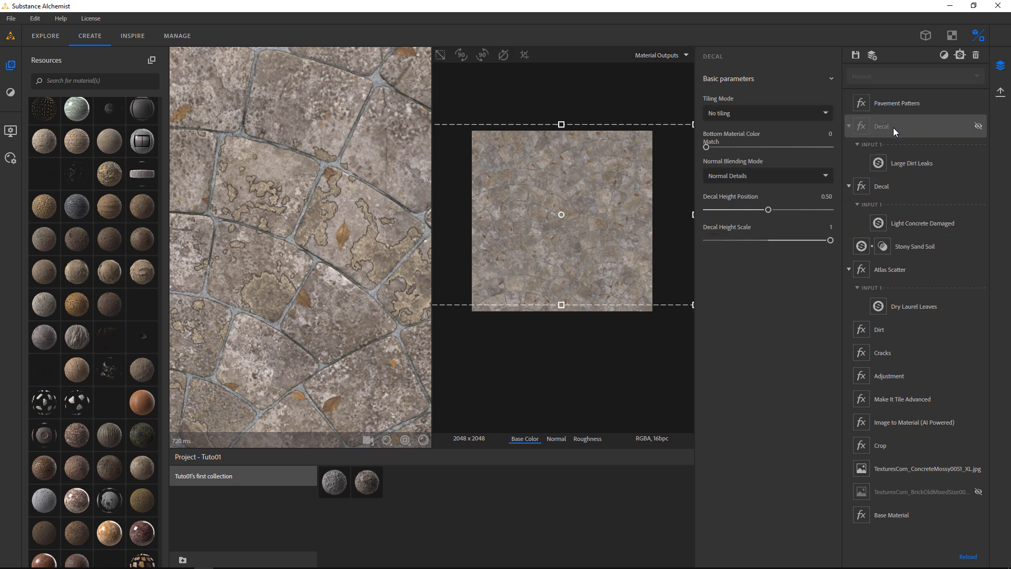
drag(887, 272, 909, 105)
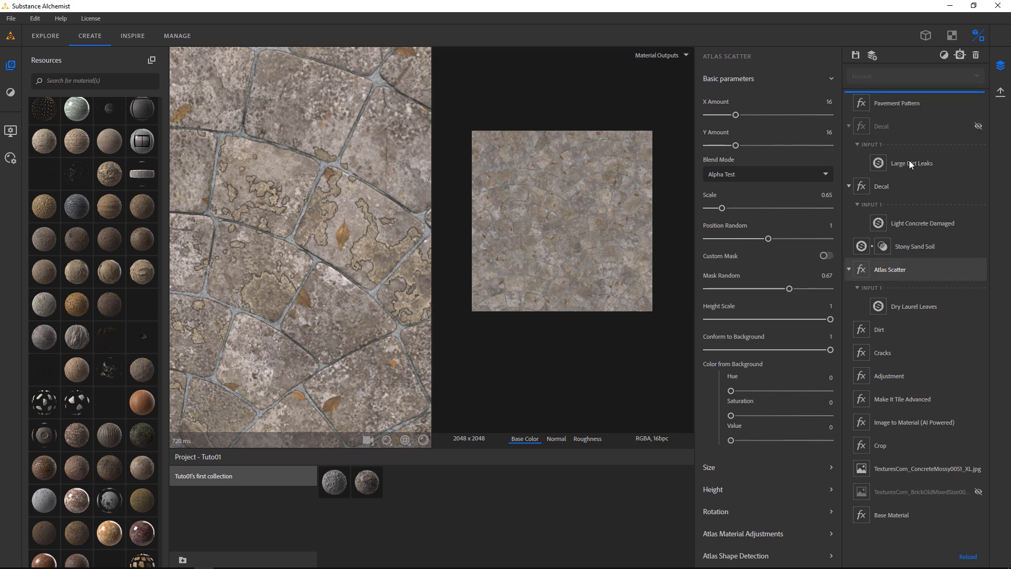
scroll(352, 259, down, 5)
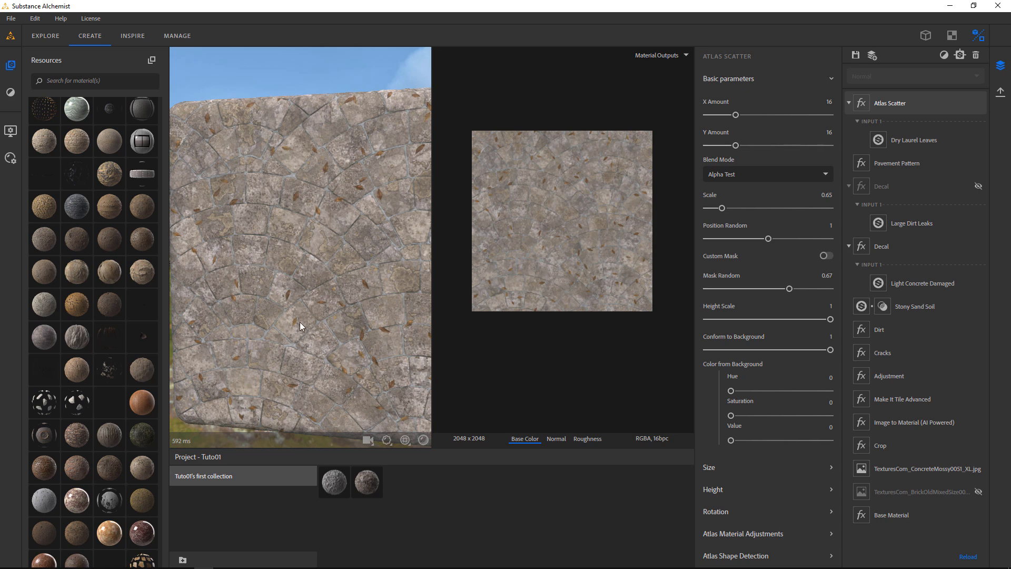
scroll(301, 323, up, 5)
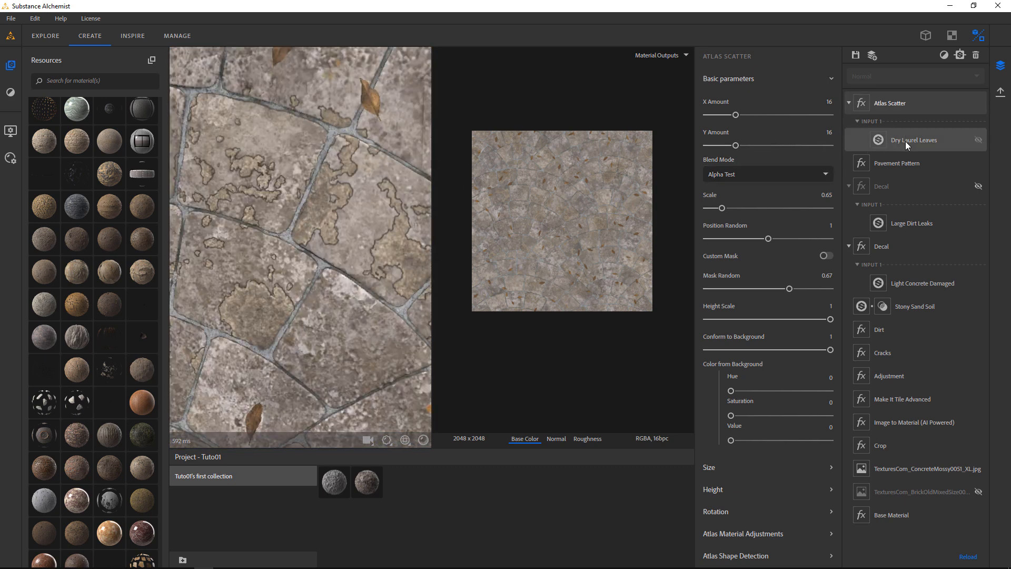
Step: Set the Pavement Pattern's type to Diamond Tile and its Brick Spacing to 0.13
click(890, 167)
click(741, 226)
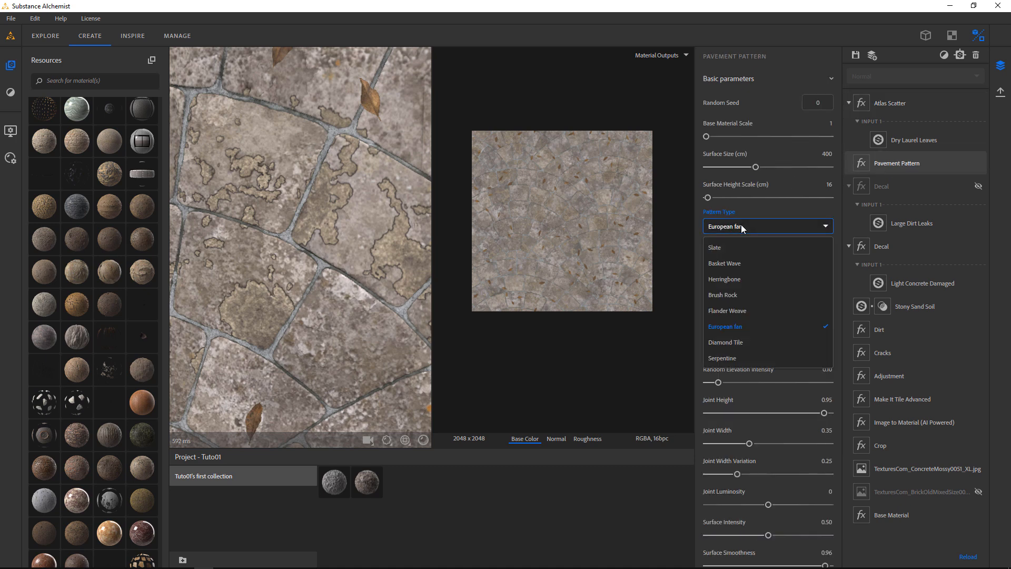
click(741, 342)
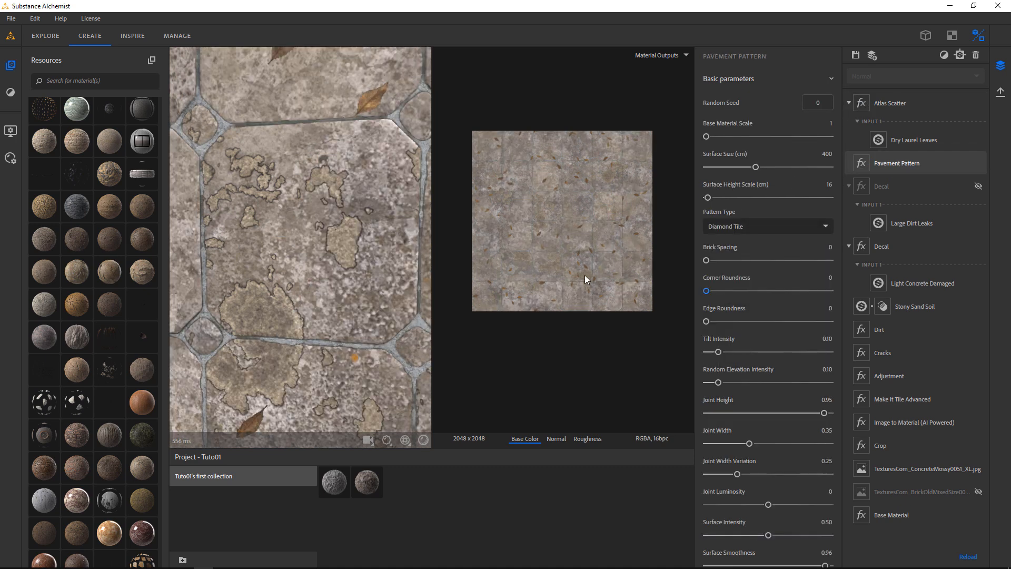
scroll(321, 267, down, 3)
scroll(342, 272, up, 5)
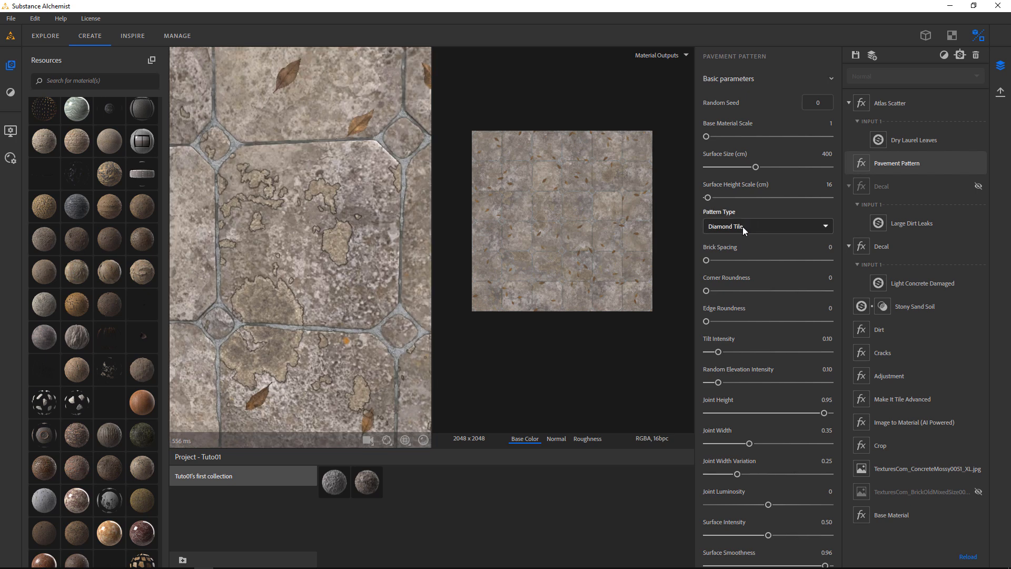
drag(706, 261, 723, 261)
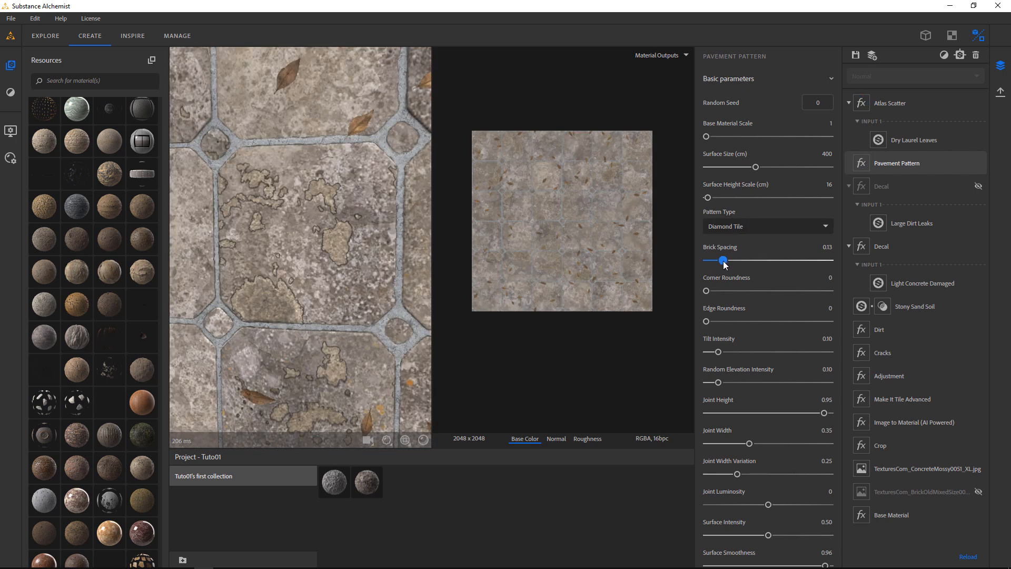
drag(273, 142, 272, 419)
scroll(284, 198, down, 5)
Step: Add a Water filter on top of the Atlas Scatter layer
click(911, 107)
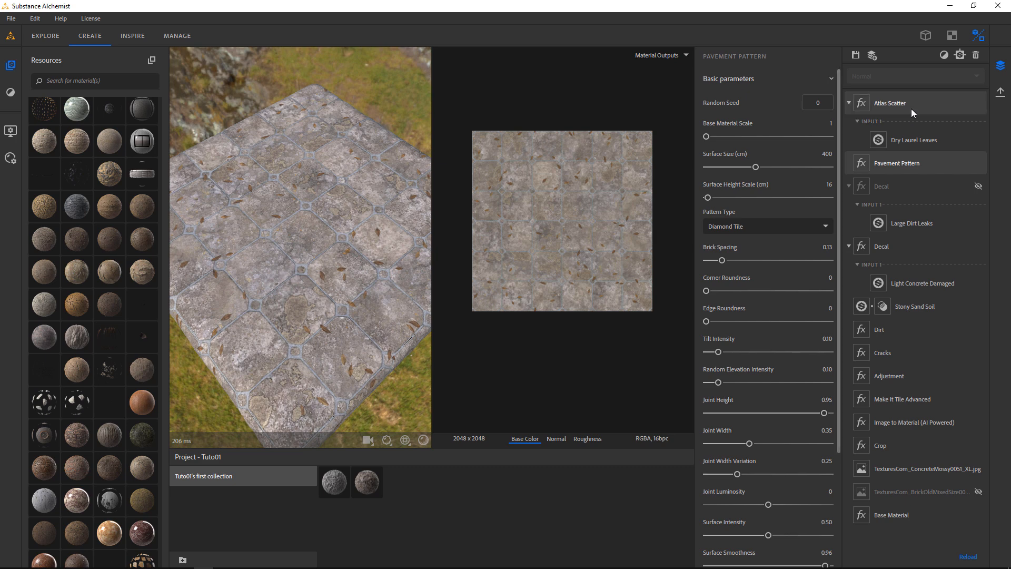
click(944, 56)
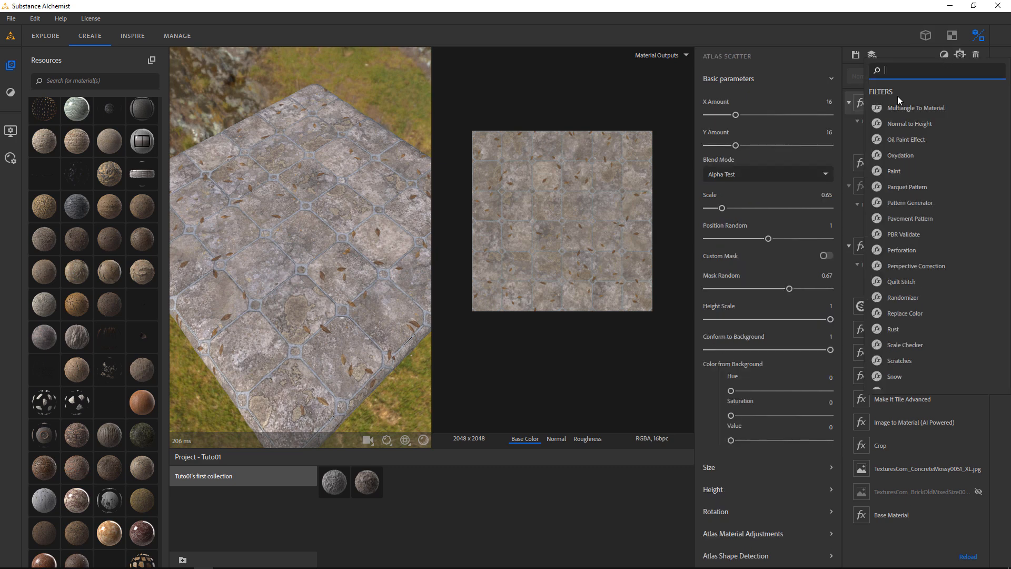
text(WATER)
click(889, 114)
drag(257, 312, 354, 281)
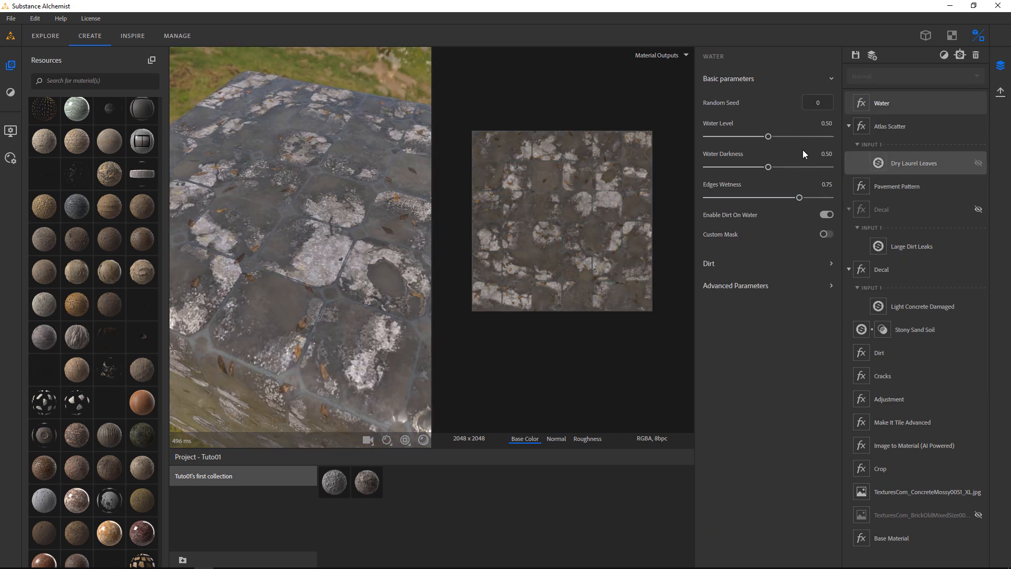
Step: Set the Water filter's Water Level to 0.40, Water Darkness to 0.38 and Edges Wetness to 1
drag(769, 138, 744, 138)
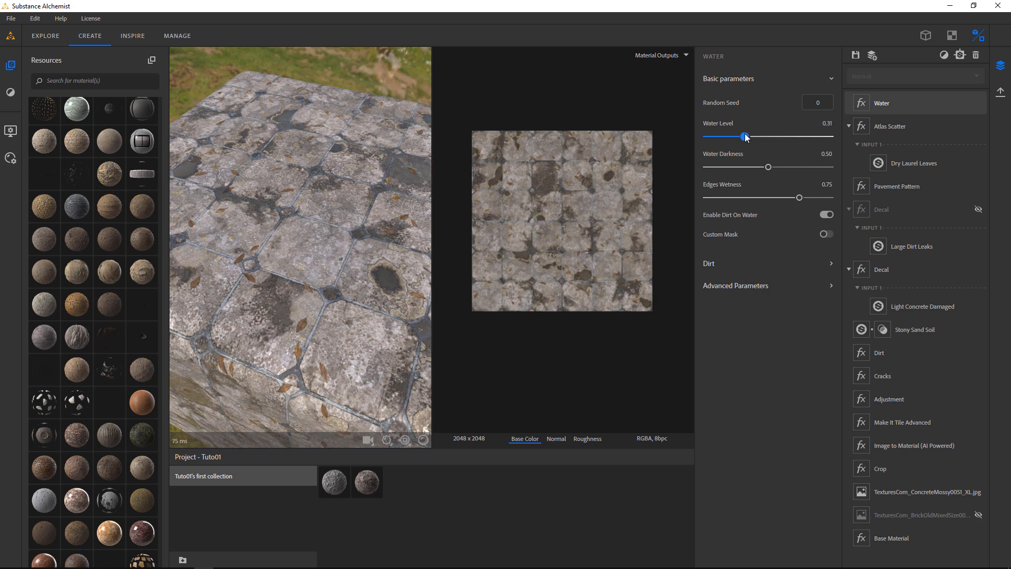
drag(802, 202, 851, 193)
drag(768, 167, 756, 137)
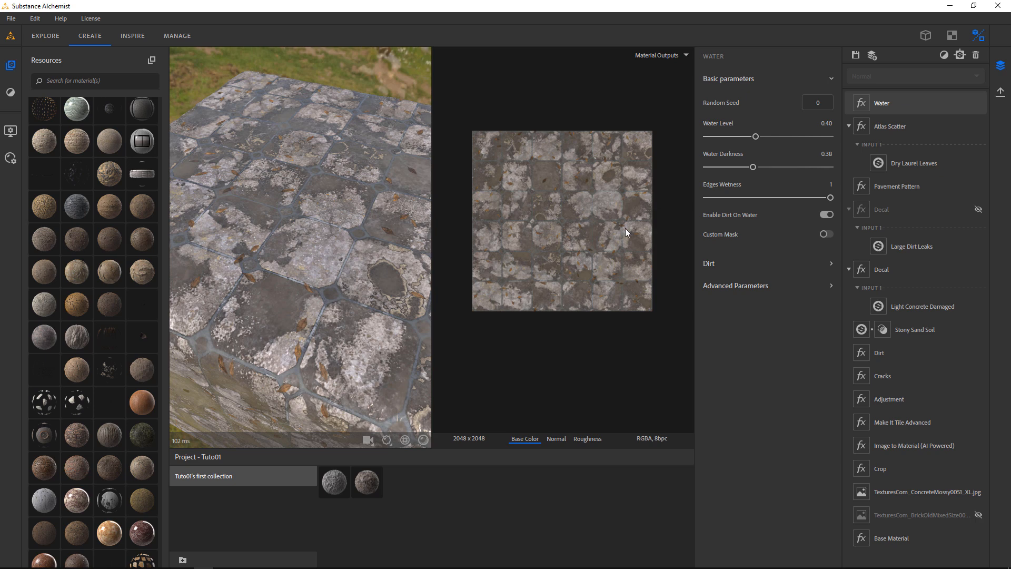
Step: Enable the Water filter's custom mask and paint the whole texture white with a brush pen size of 64
click(825, 234)
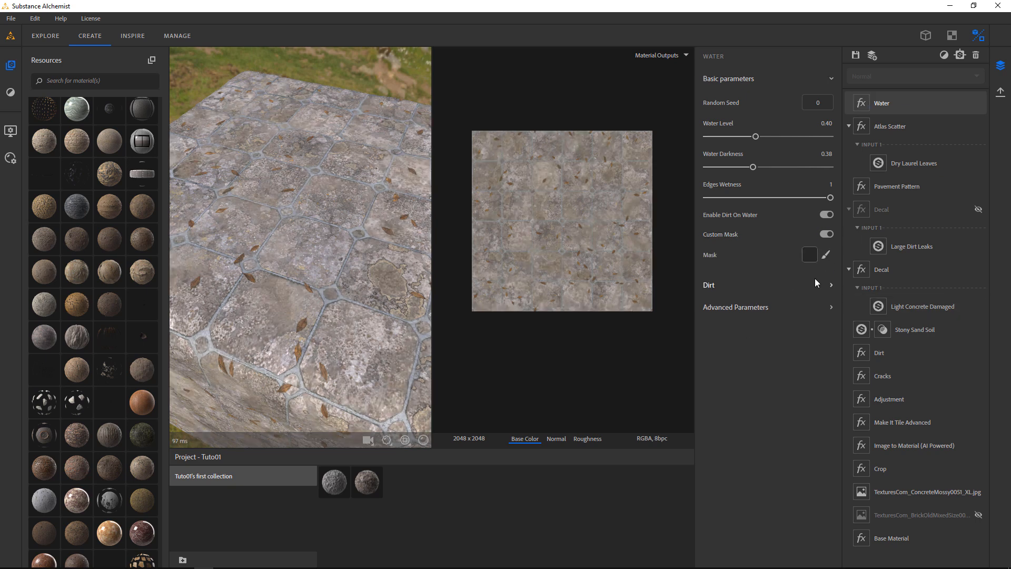
click(826, 257)
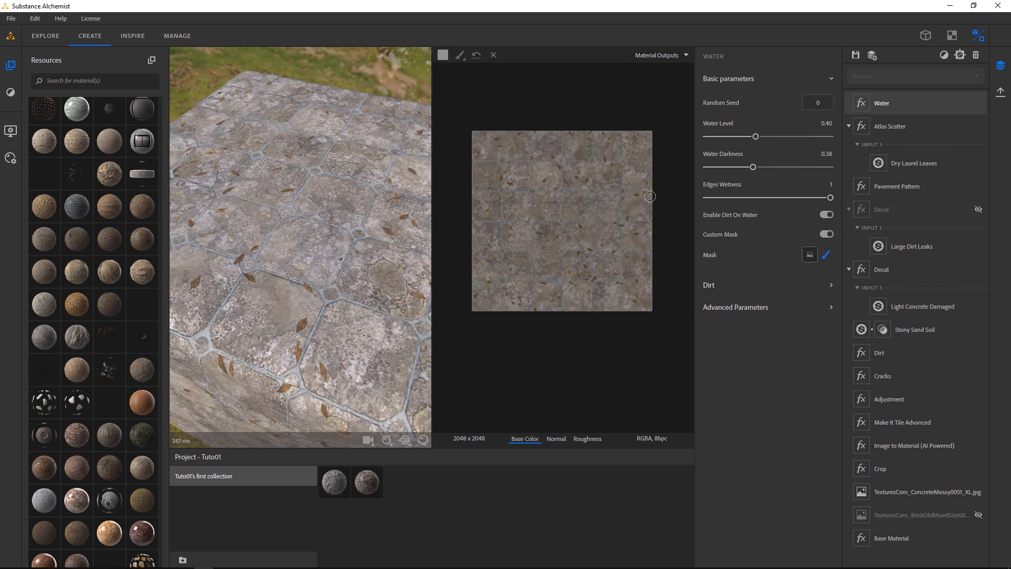
click(460, 54)
drag(535, 90, 618, 95)
mouse_move(489, 141)
mouse_down()
mouse_move(481, 130)
mouse_move(448, 141)
mouse_move(442, 220)
mouse_move(526, 211)
mouse_move(603, 184)
mouse_move(637, 226)
mouse_move(594, 216)
mouse_move(463, 260)
mouse_move(476, 274)
mouse_move(513, 284)
mouse_move(563, 261)
mouse_move(547, 258)
mouse_move(516, 300)
mouse_move(624, 293)
mouse_move(579, 256)
mouse_move(619, 271)
mouse_up()
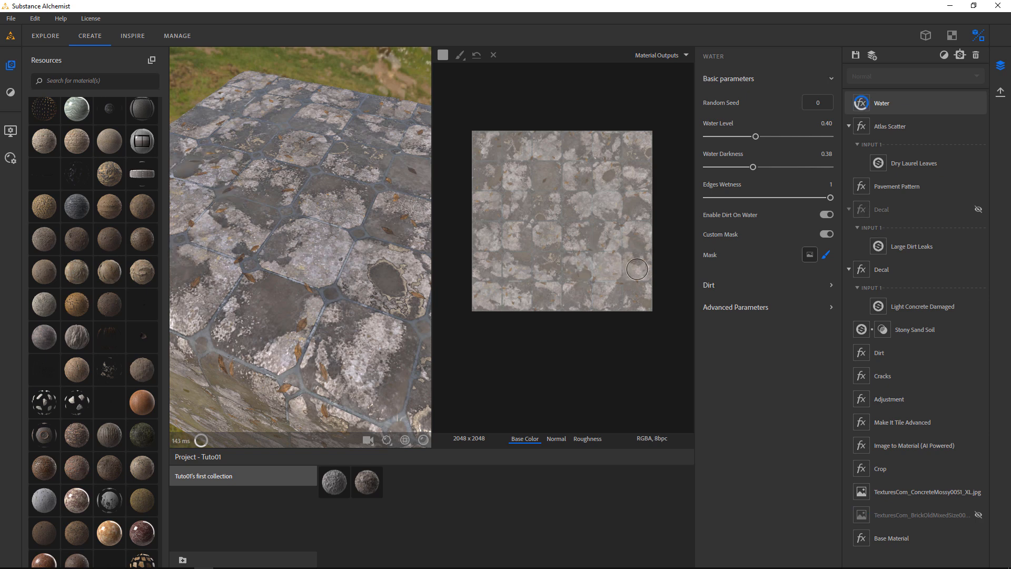
Step: Set the mask brush color to 0 and paint scattered patches across the texture to remove water there
click(460, 54)
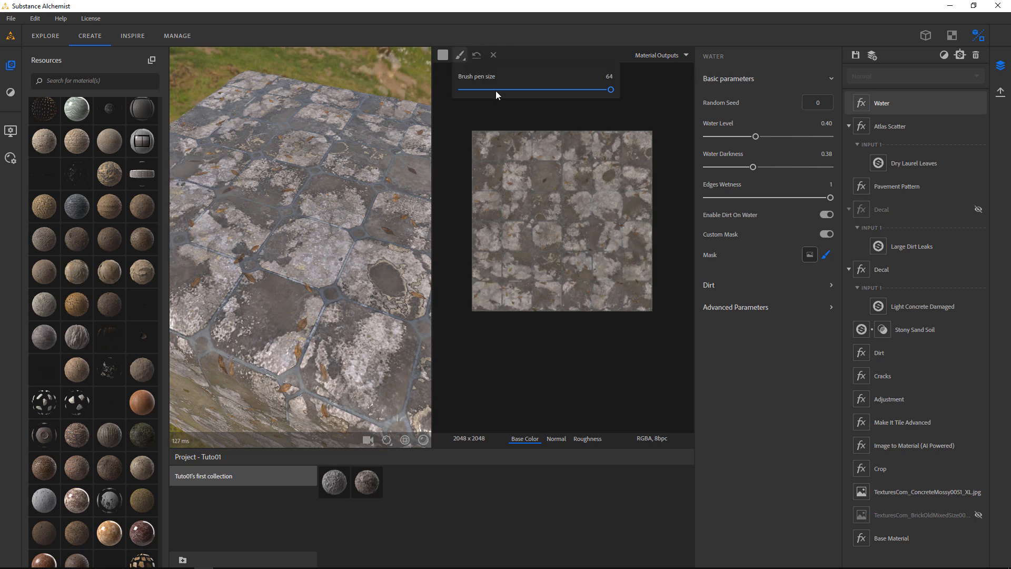
click(445, 56)
drag(462, 90, 400, 88)
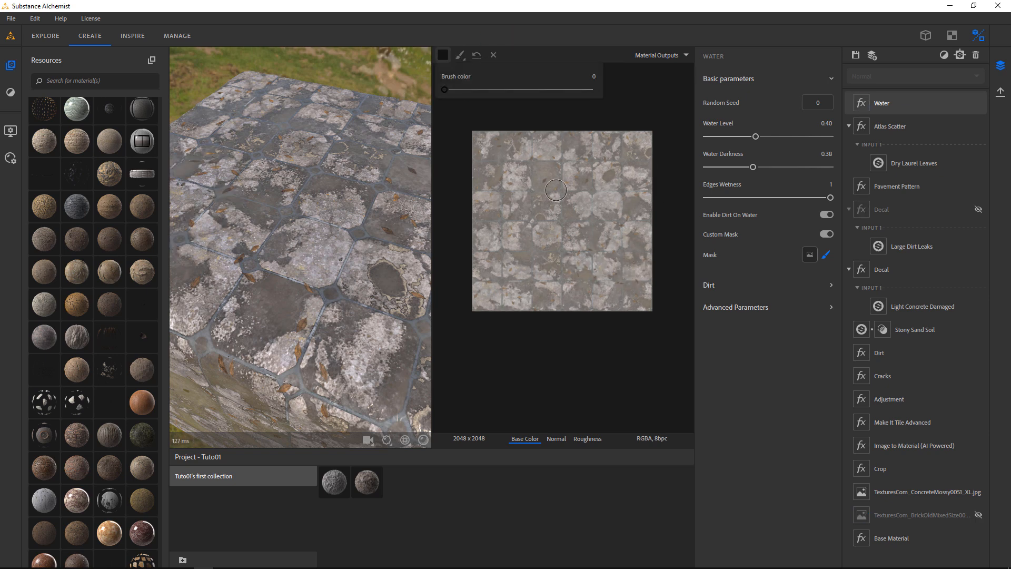
drag(542, 171, 577, 218)
click(587, 178)
drag(482, 160, 502, 140)
mouse_move(573, 269)
mouse_down()
mouse_move(584, 275)
mouse_move(538, 256)
mouse_up()
click(623, 252)
click(631, 203)
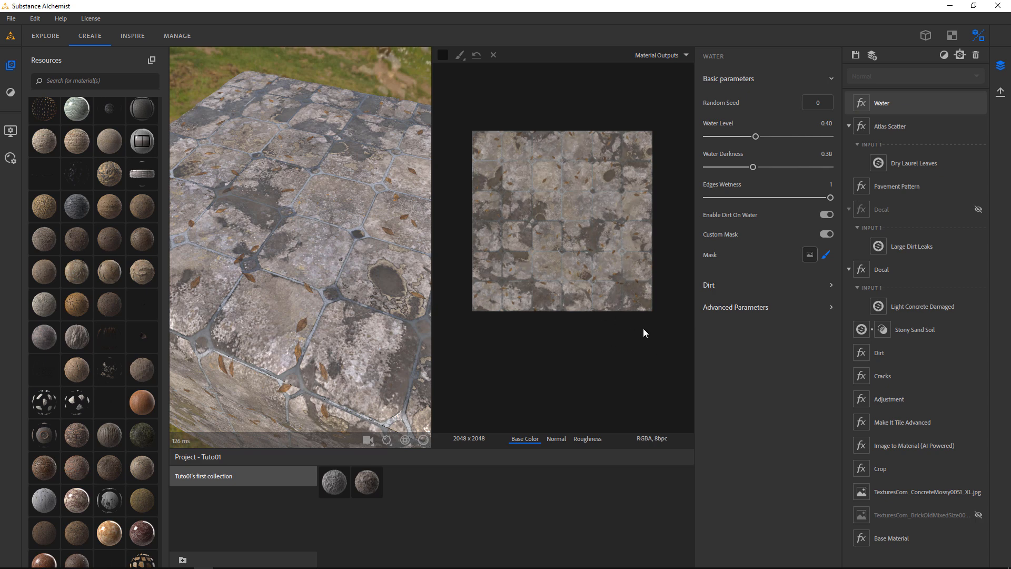
click(537, 218)
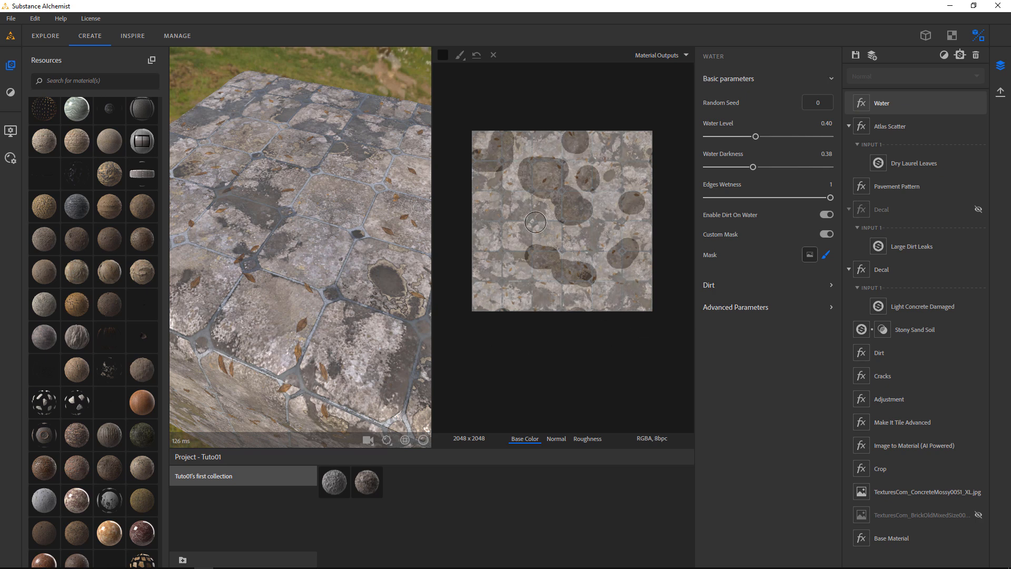
click(611, 178)
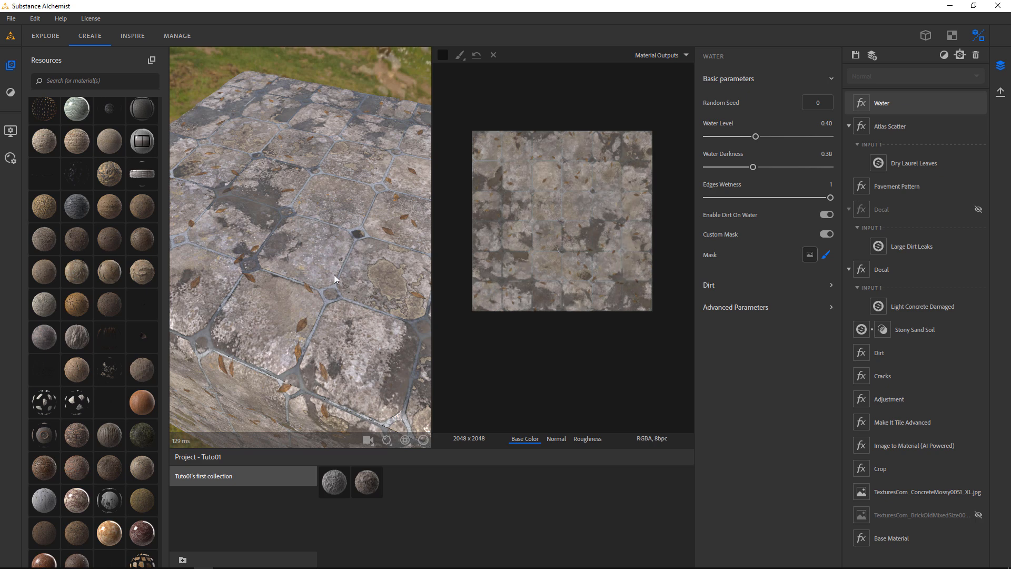
Step: Set the mask brush color to 1 and paint water back over the patch in the texture's upper middle
scroll(342, 273, down, 4)
drag(356, 342, 393, 251)
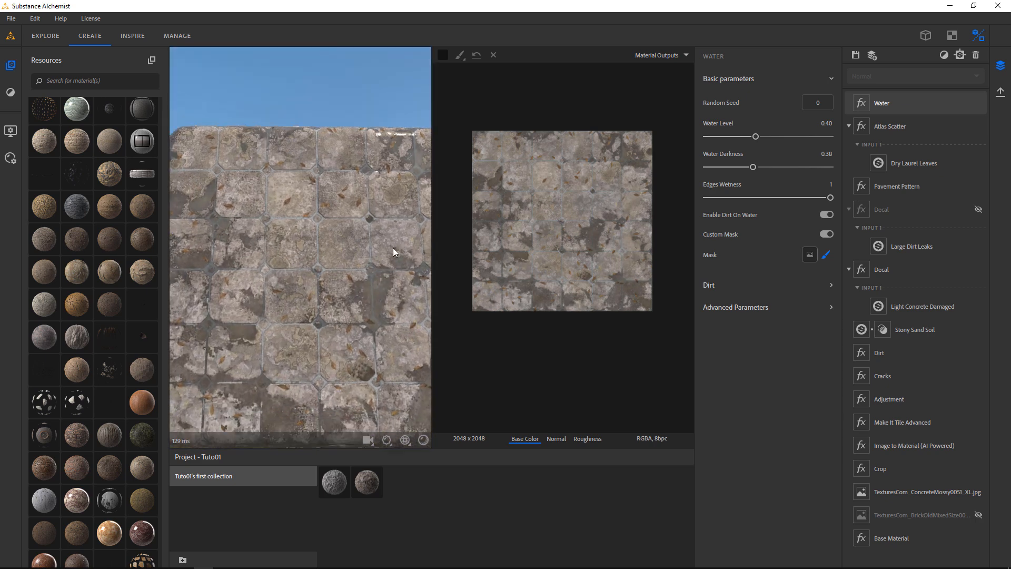
scroll(379, 274, down, 3)
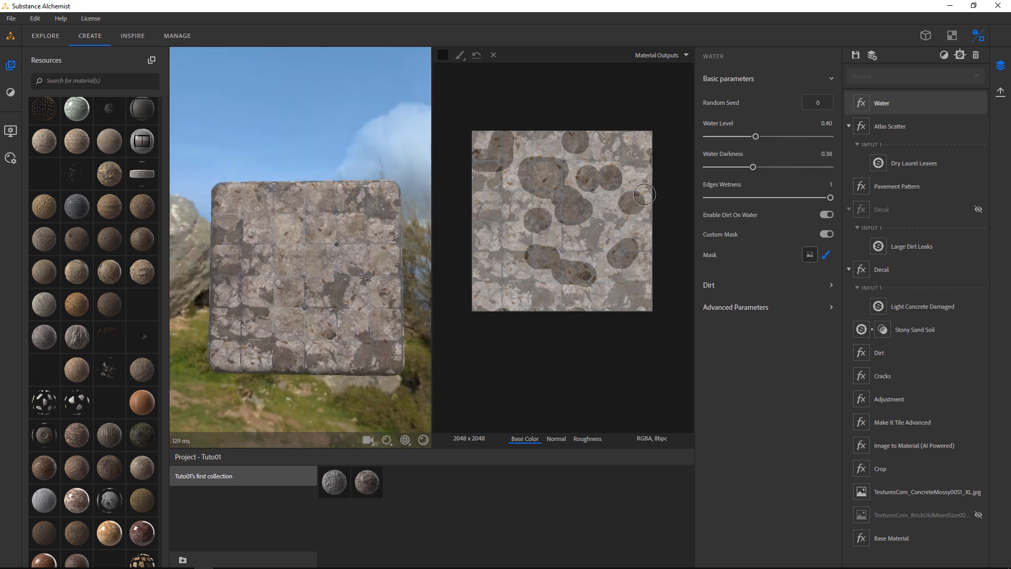
mouse_move(446, 60)
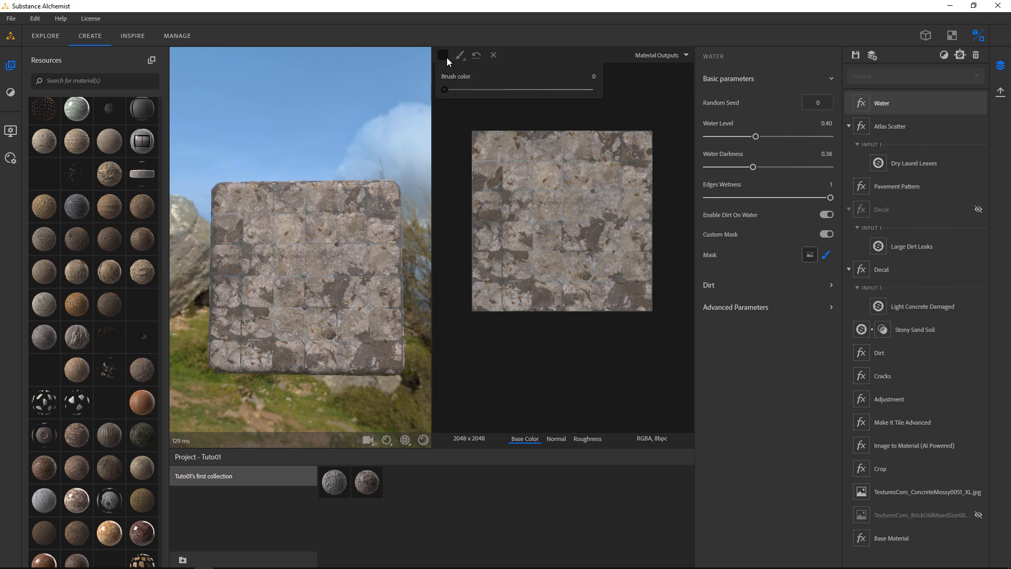
click(545, 89)
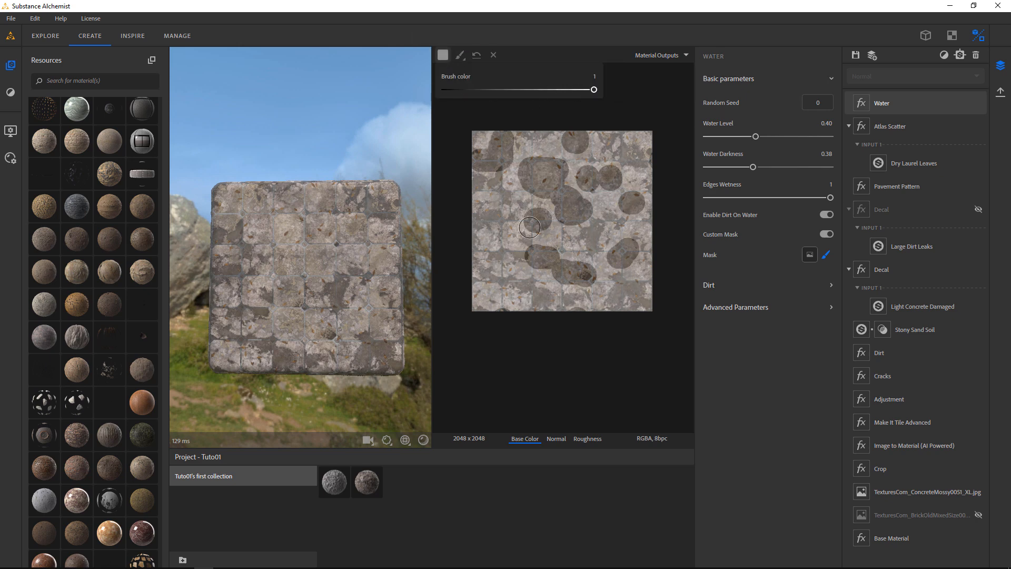
mouse_move(563, 191)
mouse_down()
mouse_move(552, 171)
mouse_move(538, 175)
mouse_move(542, 184)
mouse_up()
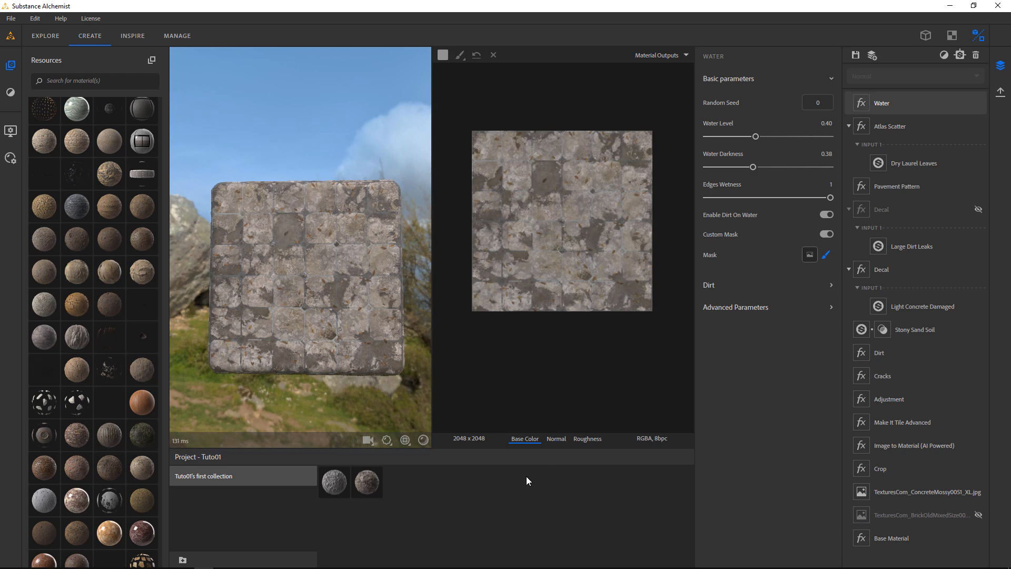
Step: Inspect the wet pavement on the cube from several angles, using the full-size 3D view
mouse_move(392, 316)
mouse_down()
mouse_move(365, 342)
mouse_move(362, 372)
mouse_up()
scroll(314, 211, down, 1)
scroll(314, 211, up, 5)
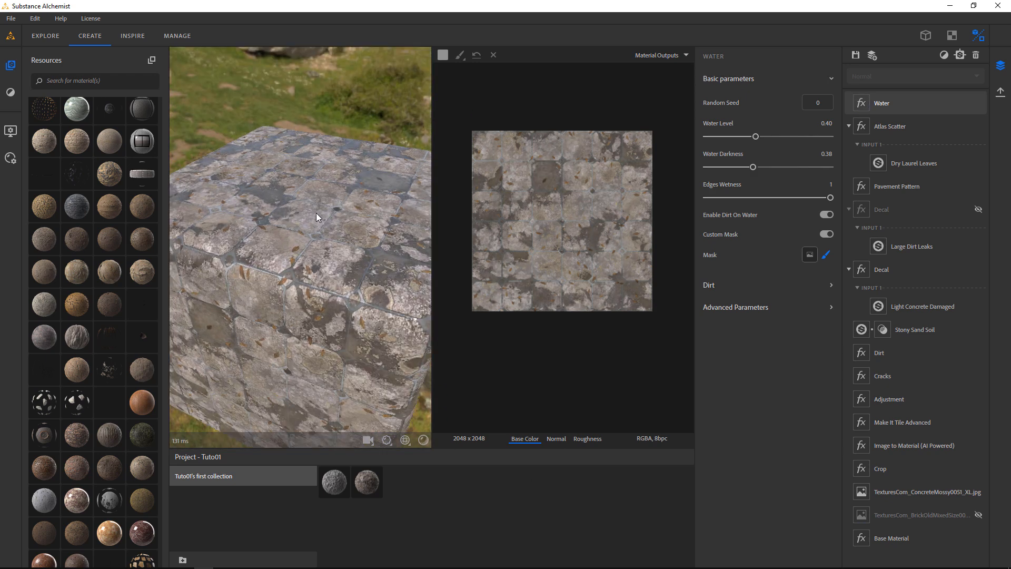
scroll(987, 185, down, 1)
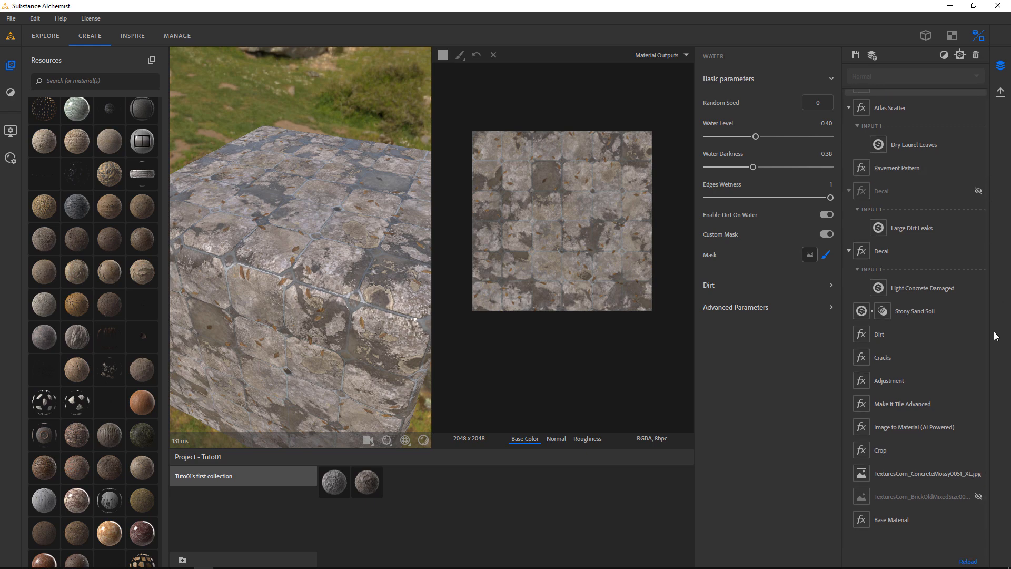
click(925, 37)
scroll(531, 247, down, 6)
drag(499, 295, 605, 258)
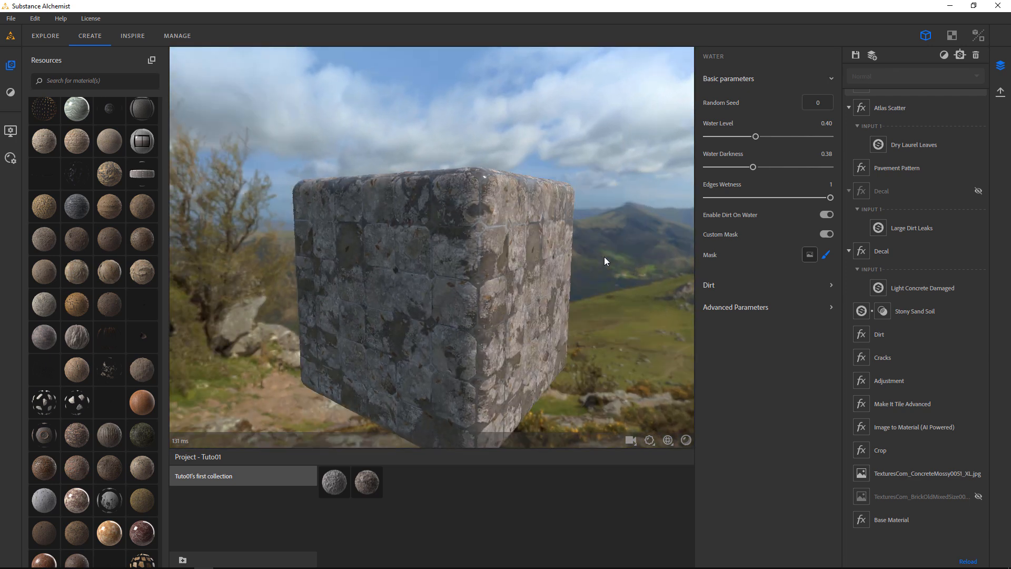